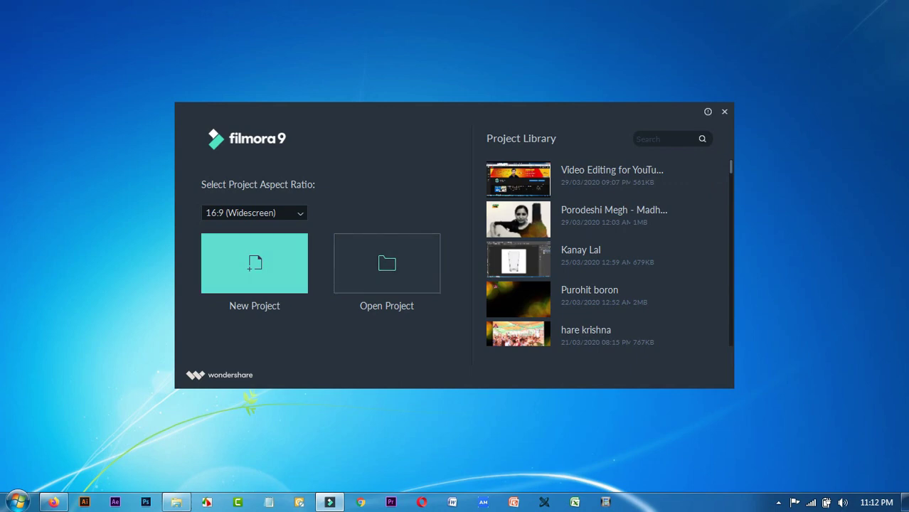
Create a new project with the 16:9 (Widescreen) aspect ratio.
scroll(604, 284, down, 10)
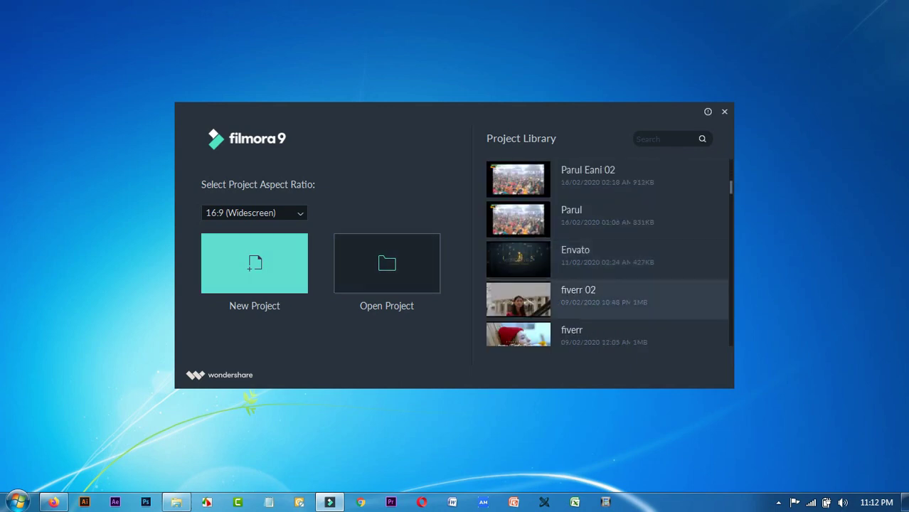
scroll(605, 285, up, 10)
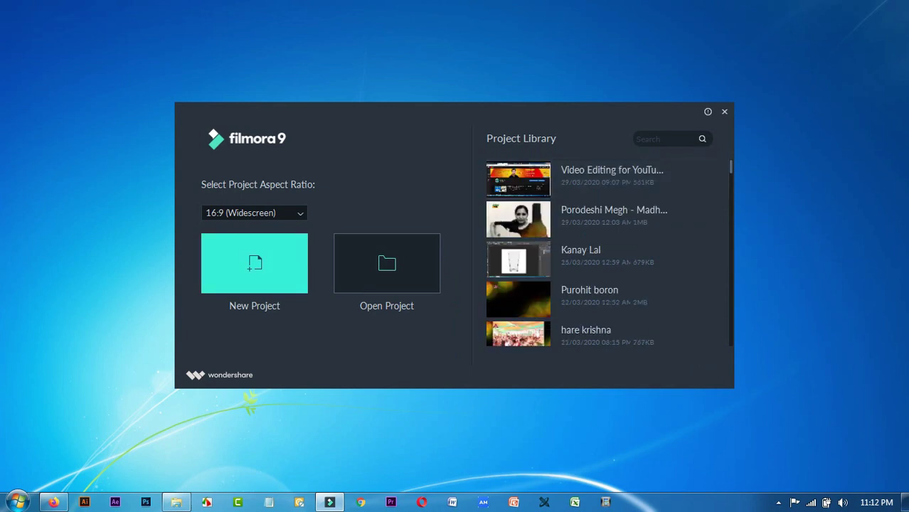
click(255, 214)
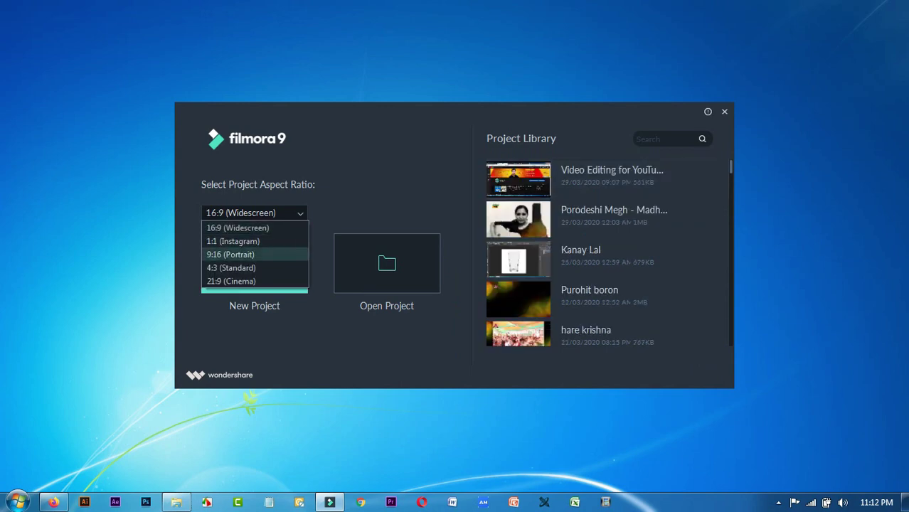
click(254, 227)
click(254, 214)
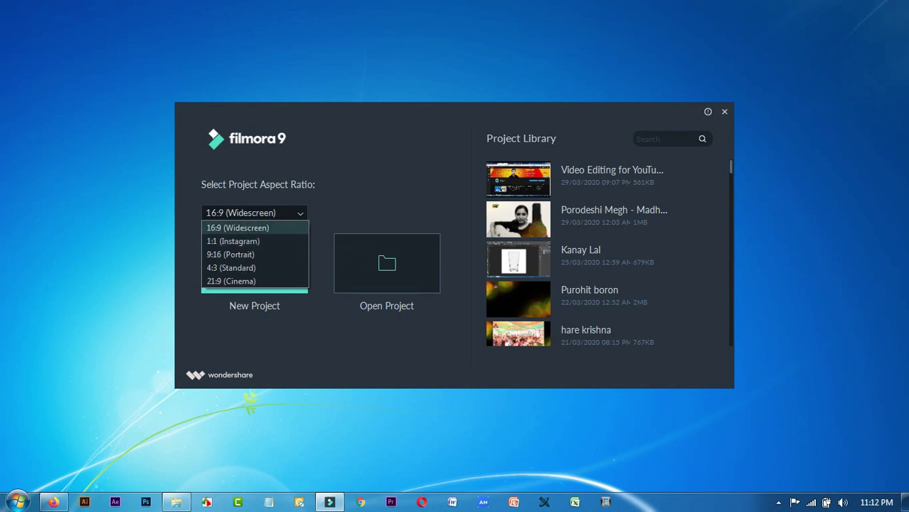
click(245, 228)
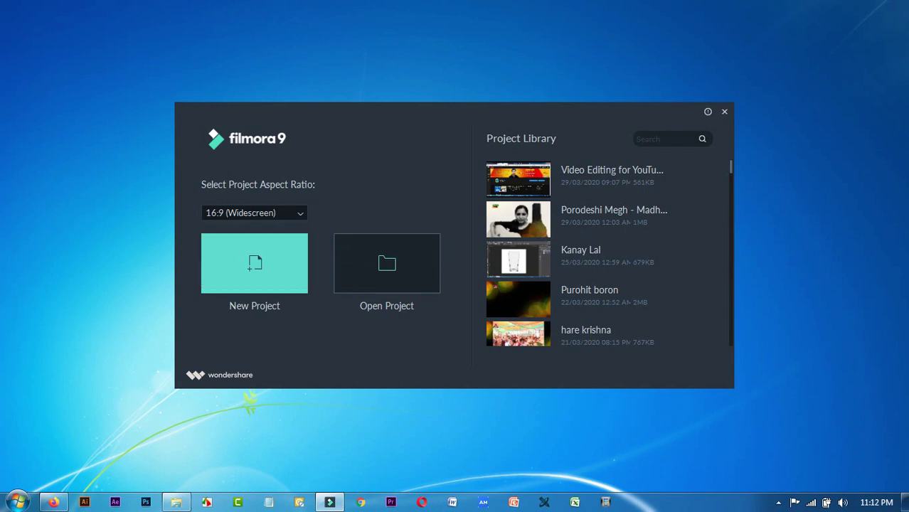
click(254, 263)
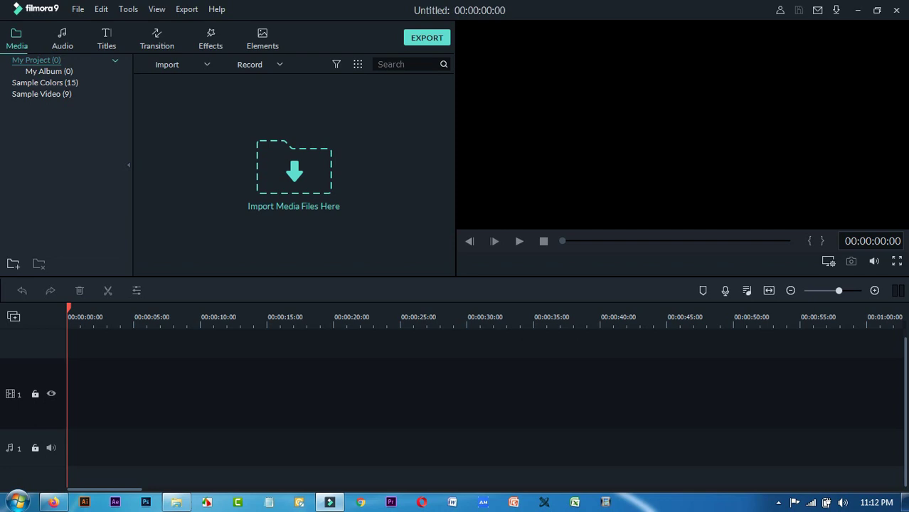
Dismiss the Message Center, open the PC screen recorder and choose Microphone (2- Webcam C170) as its microphone.
click(257, 64)
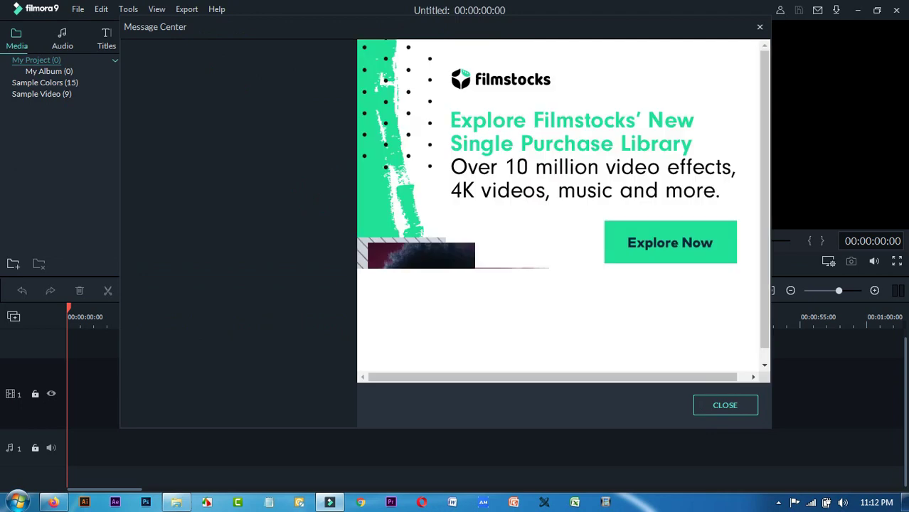
click(731, 400)
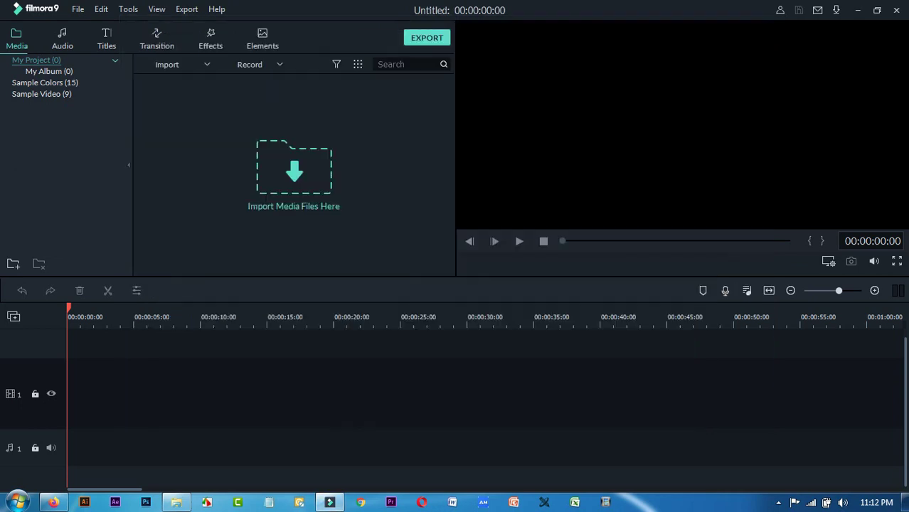
click(249, 64)
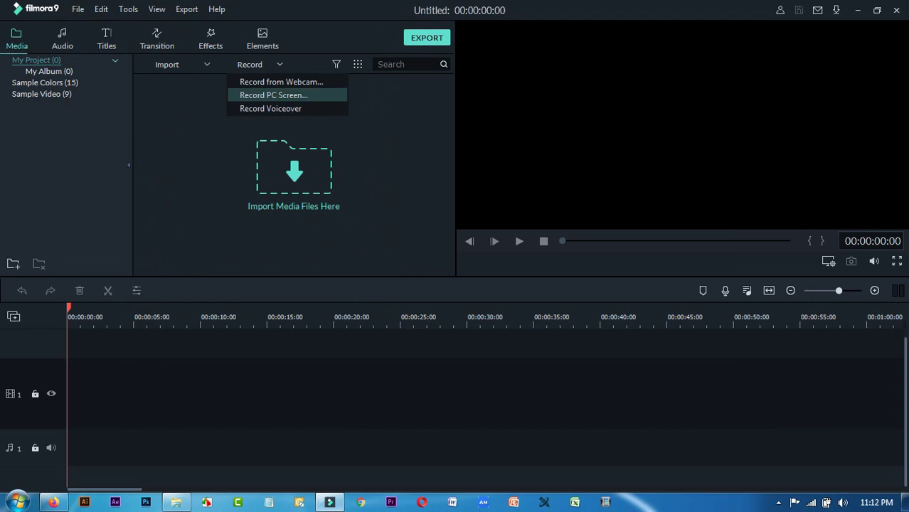
click(273, 95)
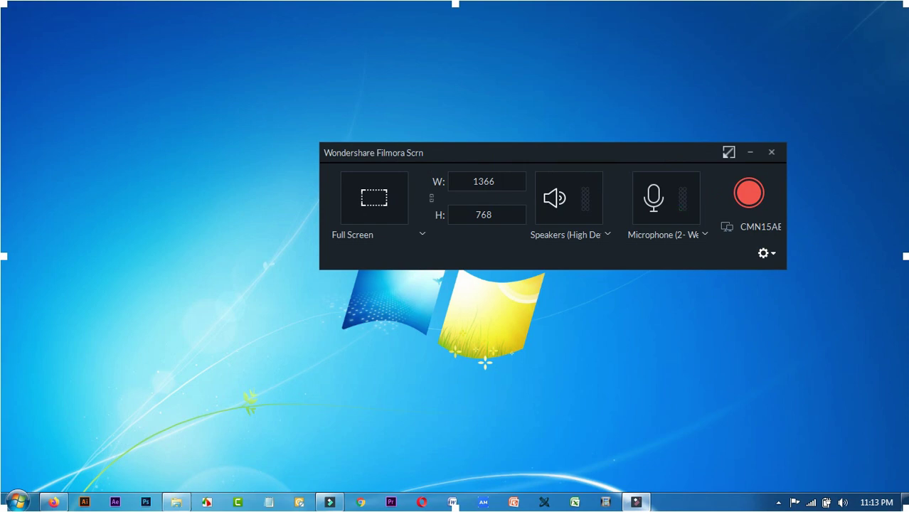
click(705, 234)
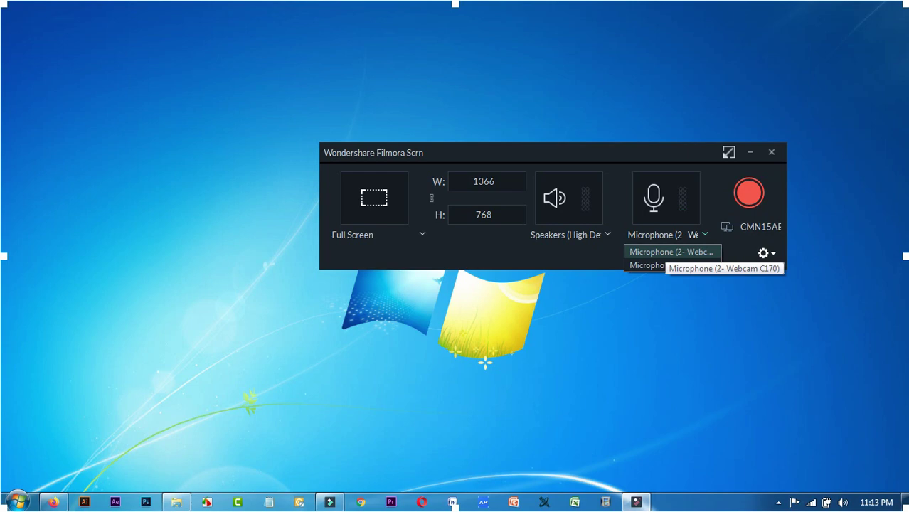
click(667, 252)
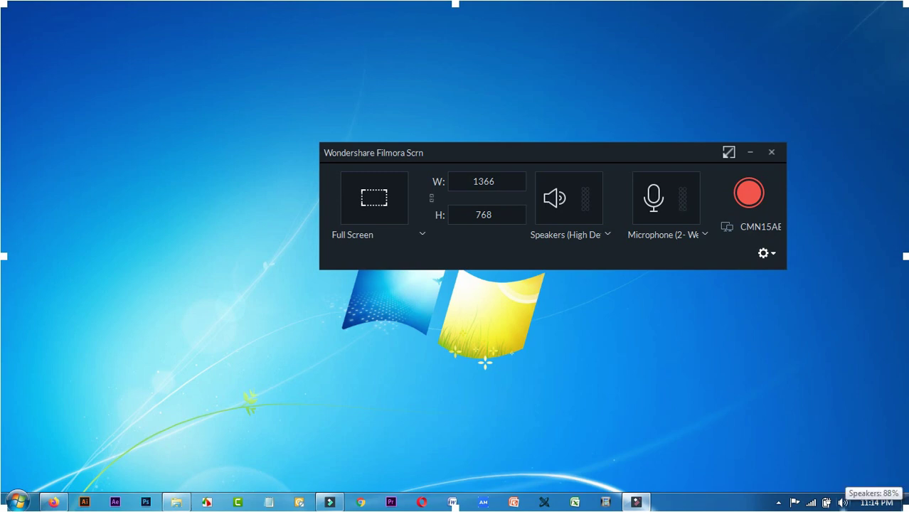
Open the level settings of the default Webcam C170 microphone from the Windows volume mixer's sound settings.
click(843, 503)
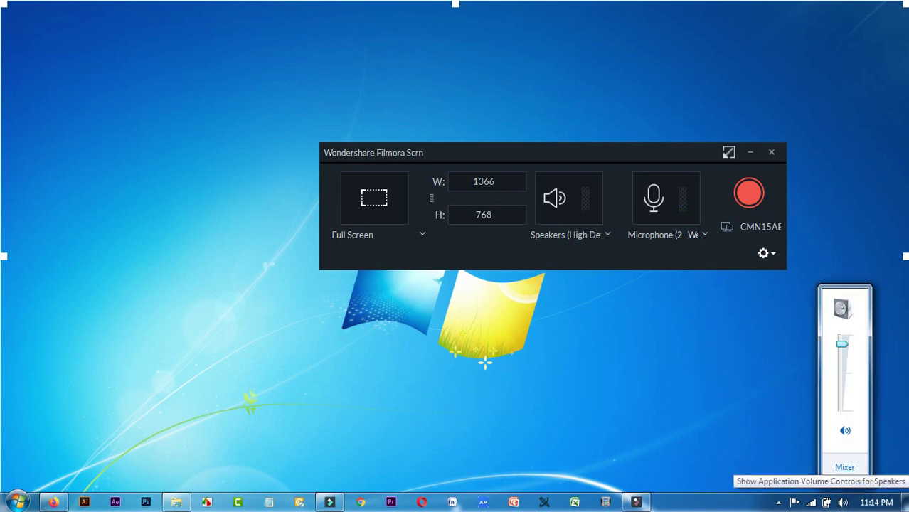
click(844, 467)
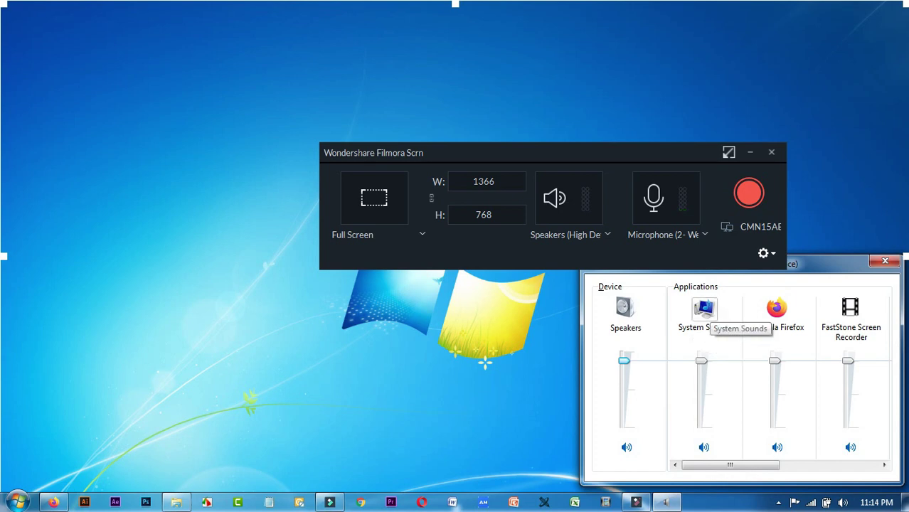
click(704, 309)
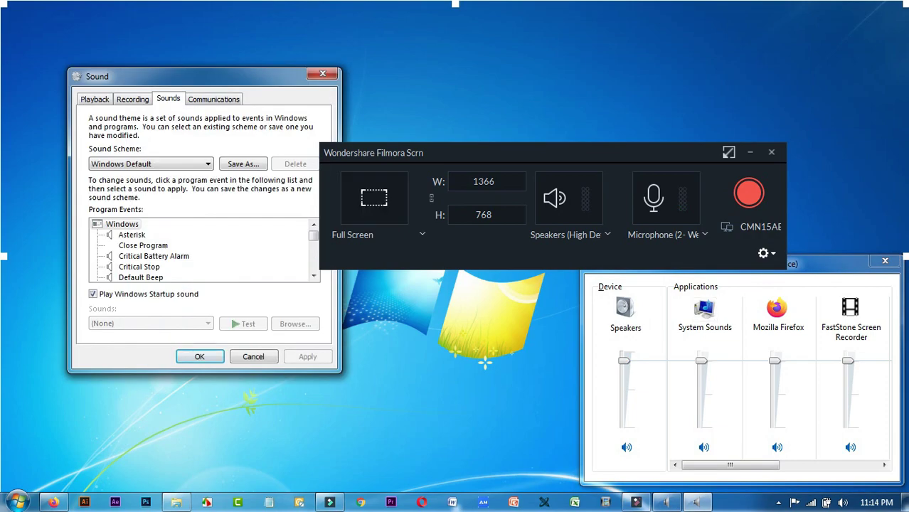
drag(215, 77, 163, 99)
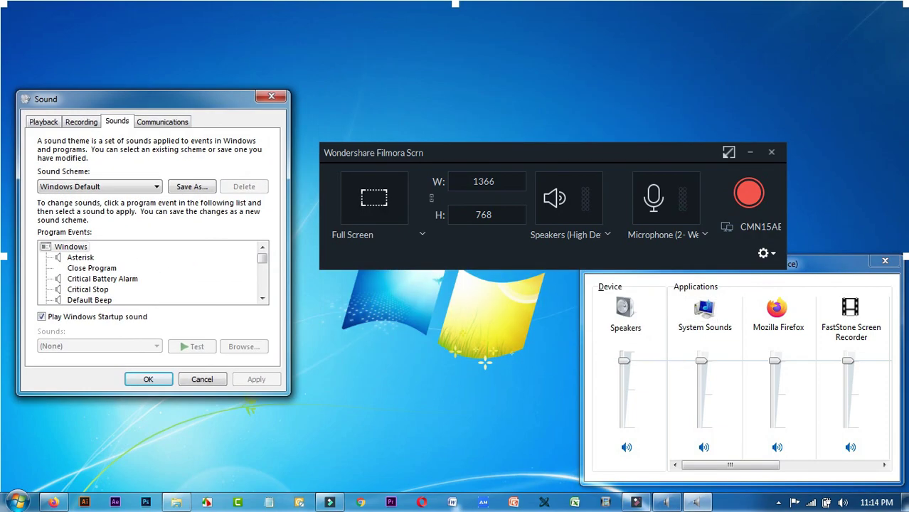
click(81, 121)
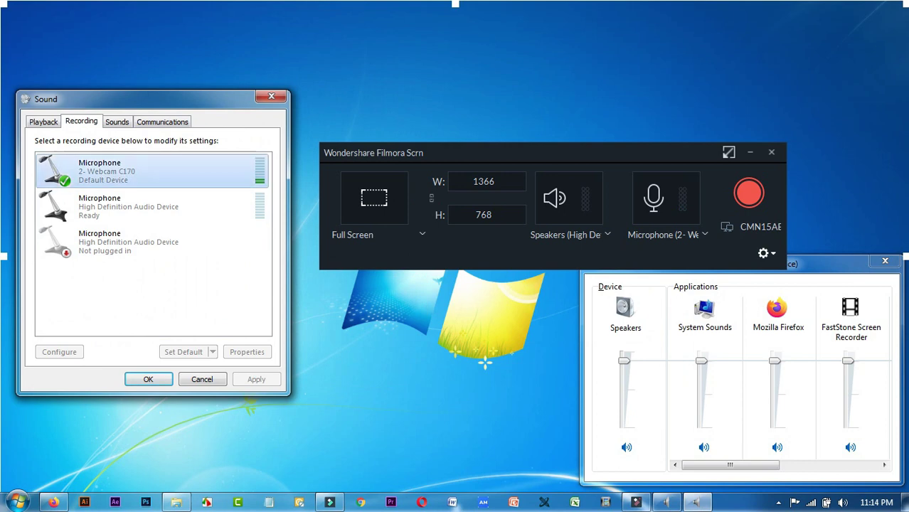
right_click(139, 177)
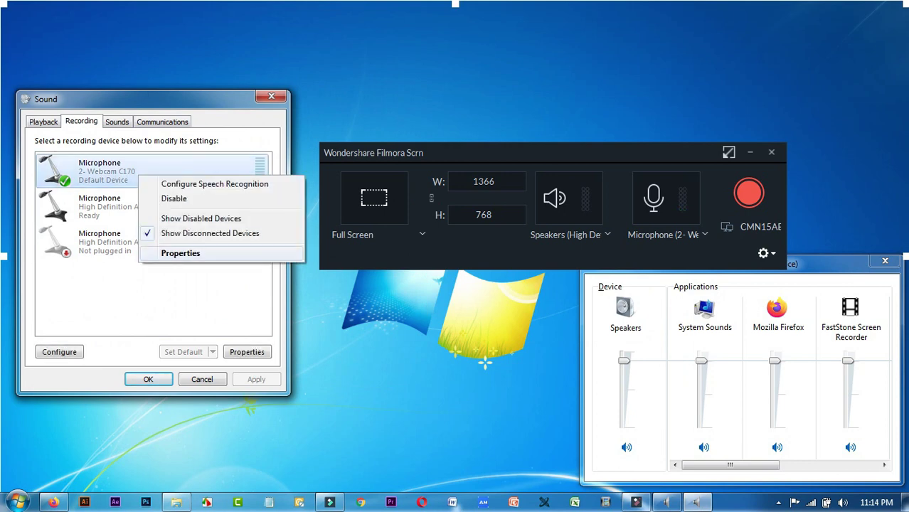
key(Return)
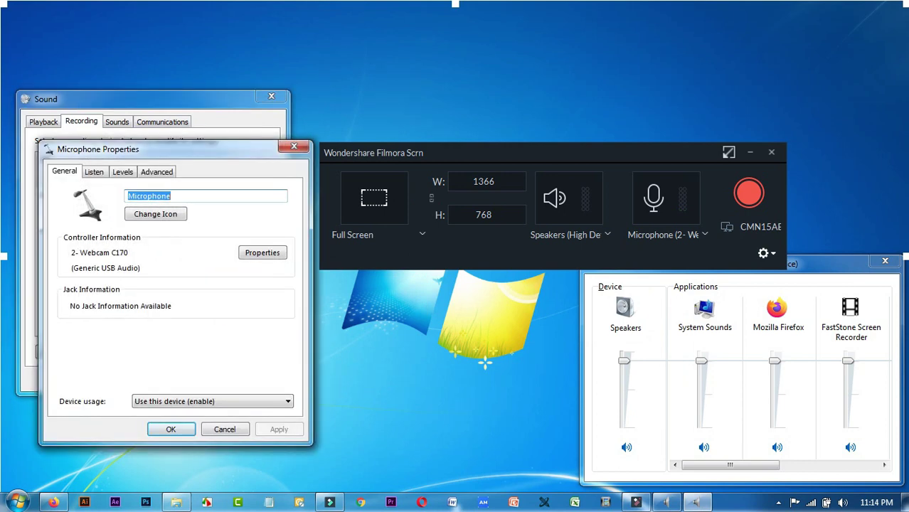
click(123, 173)
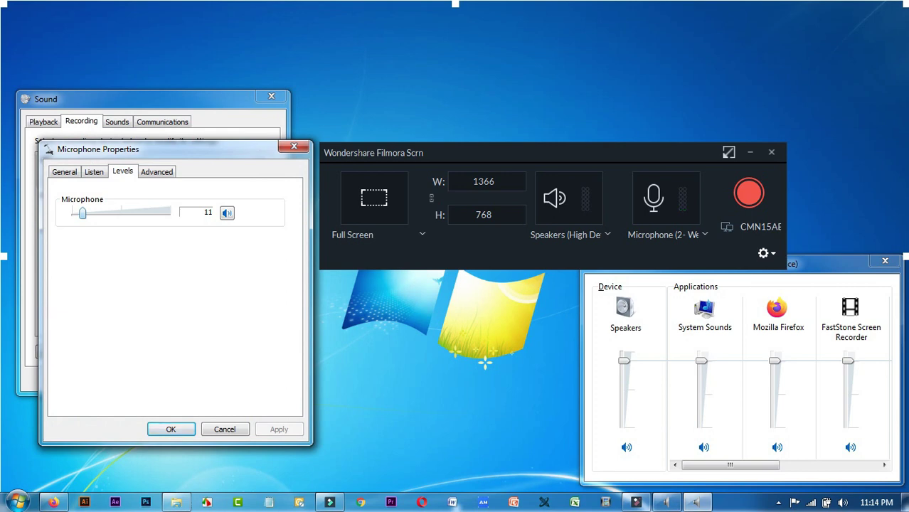
Try the microphone level near maximum, return it to a low level, then accept the sound settings and close the volume mixer.
drag(83, 214, 165, 213)
drag(165, 212, 82, 213)
click(170, 429)
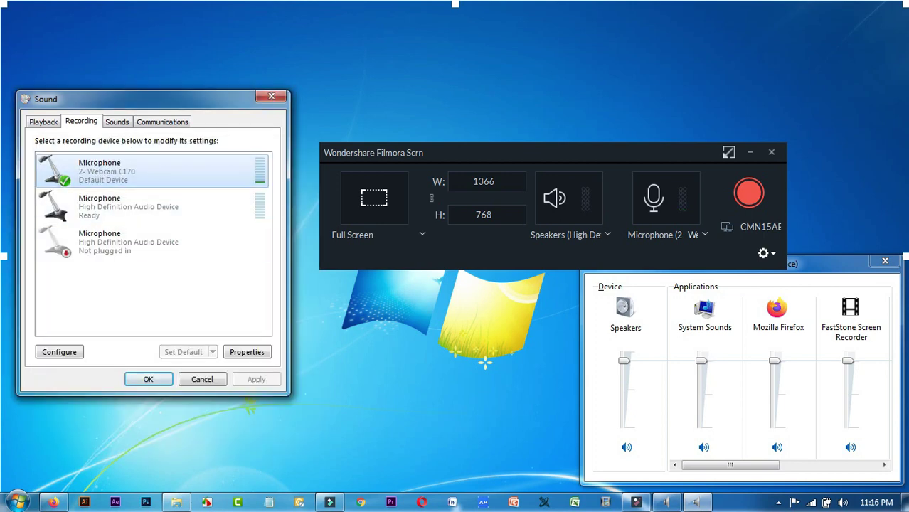
click(148, 380)
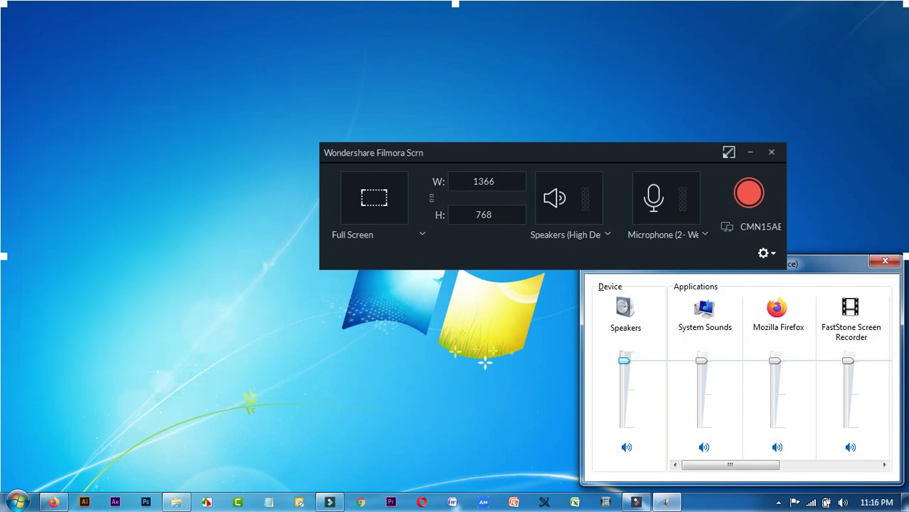
click(884, 261)
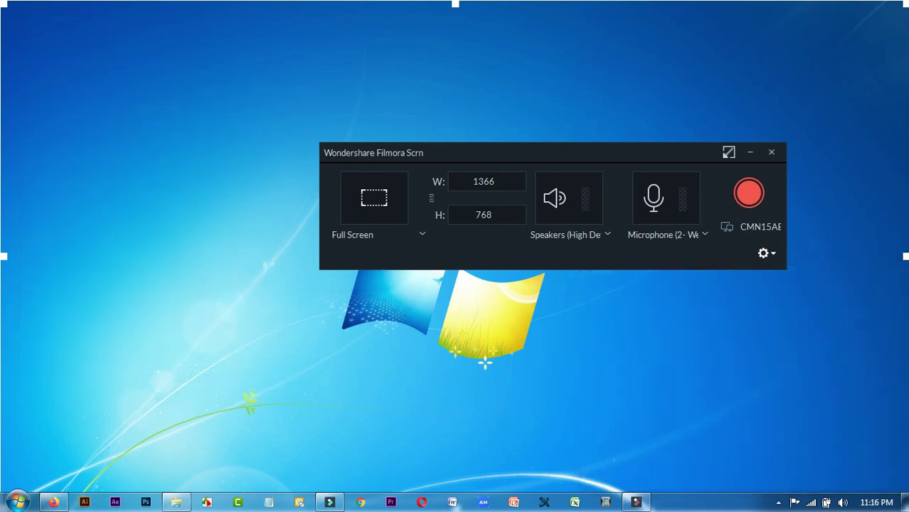
Expand the recorder's settings and choose a frame rate of 29.97 fps and Best quality.
drag(498, 152, 349, 118)
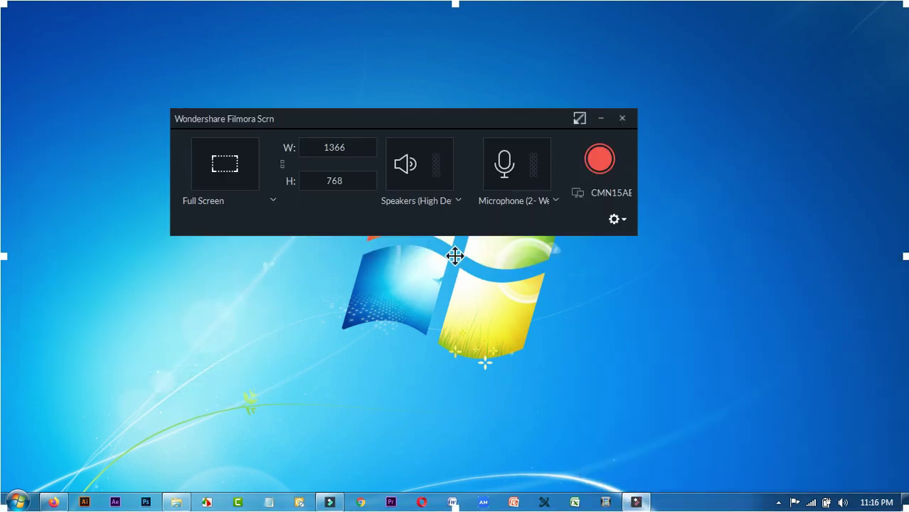
click(614, 219)
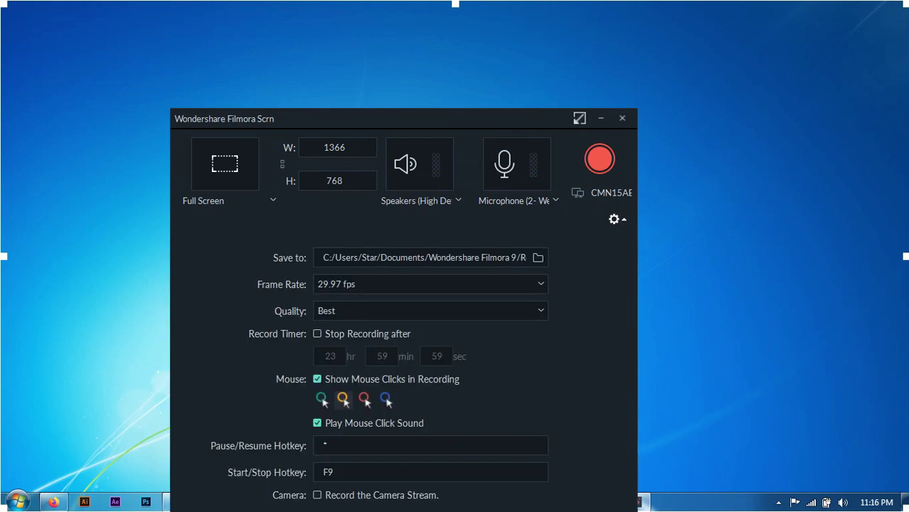
drag(477, 119, 559, 49)
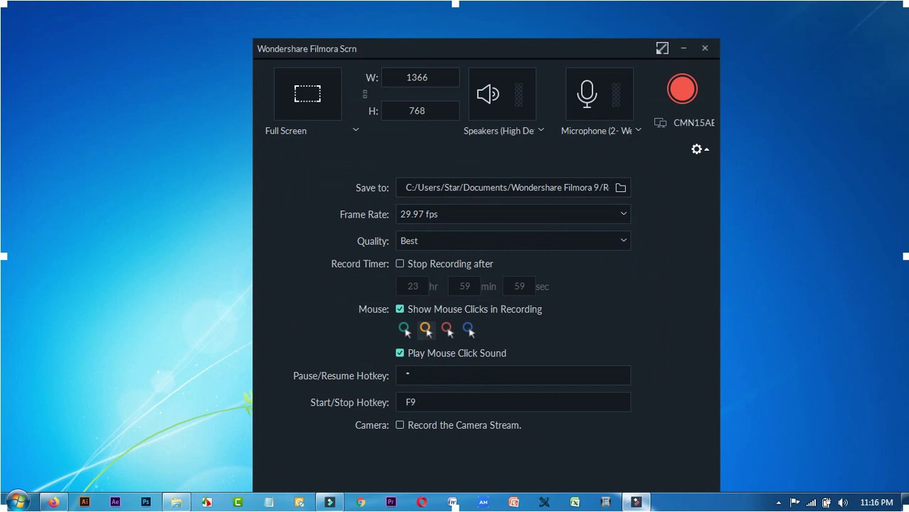
click(623, 215)
key(Down)
key(Down)
key(Down)
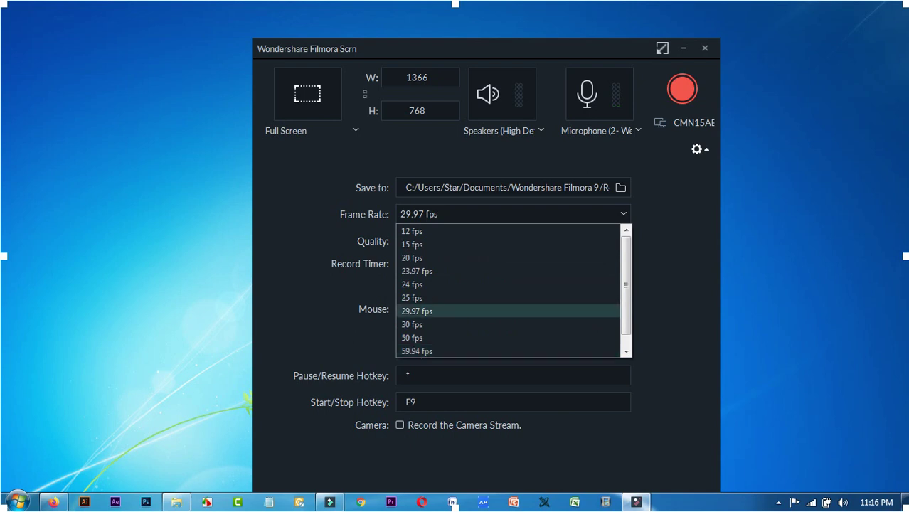
click(484, 311)
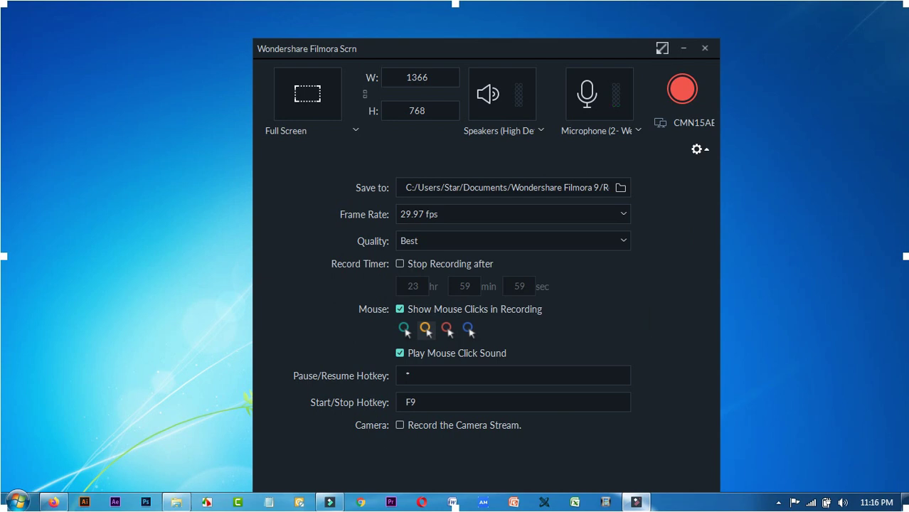
click(623, 241)
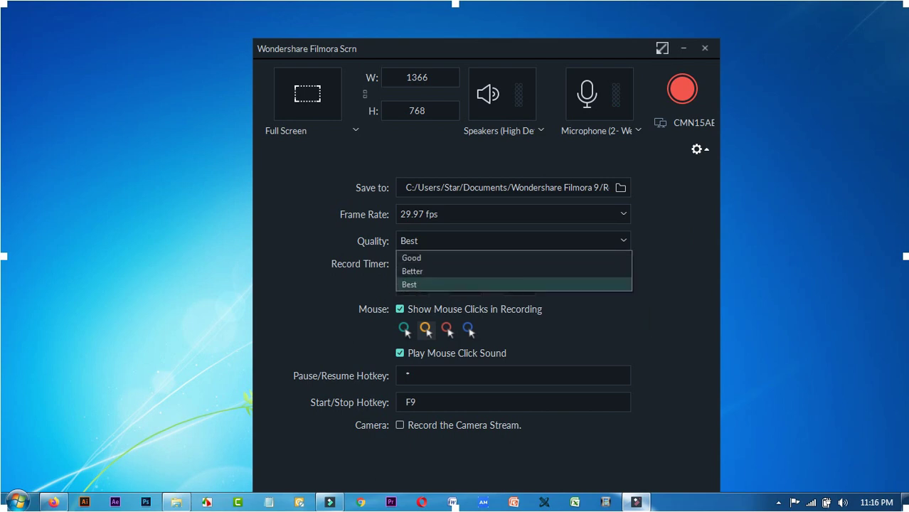
click(513, 285)
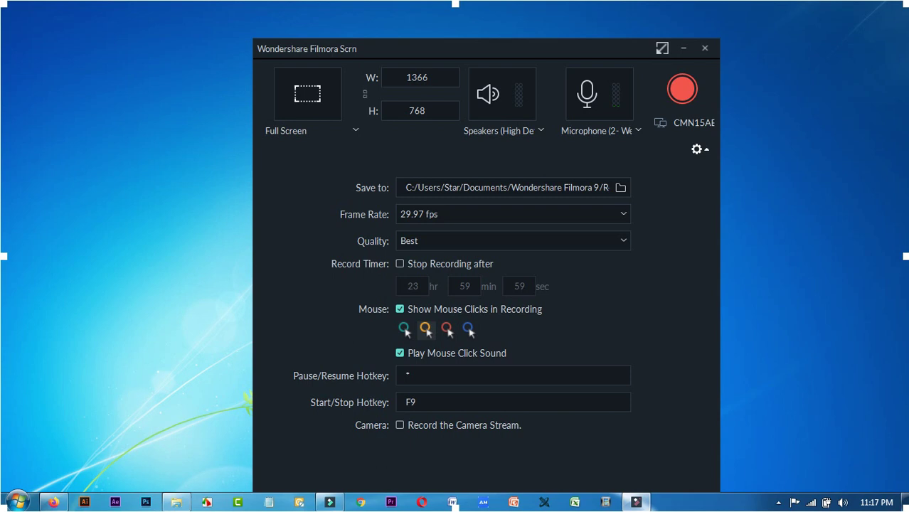
Review the Pause/Resume and Start/Stop hotkeys in the recorder's settings.
click(407, 374)
click(408, 376)
double_click(407, 376)
click(413, 375)
drag(417, 403, 404, 402)
click(417, 403)
Collapse the recorder's settings and start the full-screen recording.
click(700, 149)
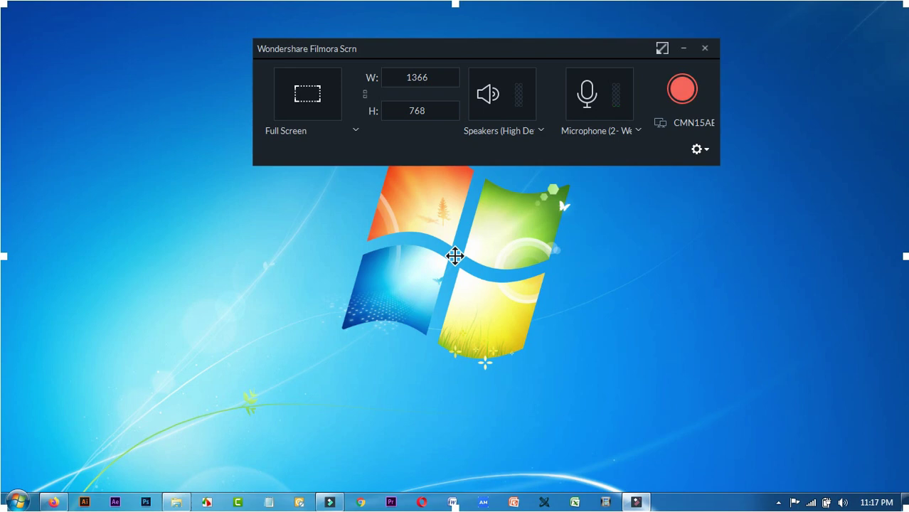
click(682, 89)
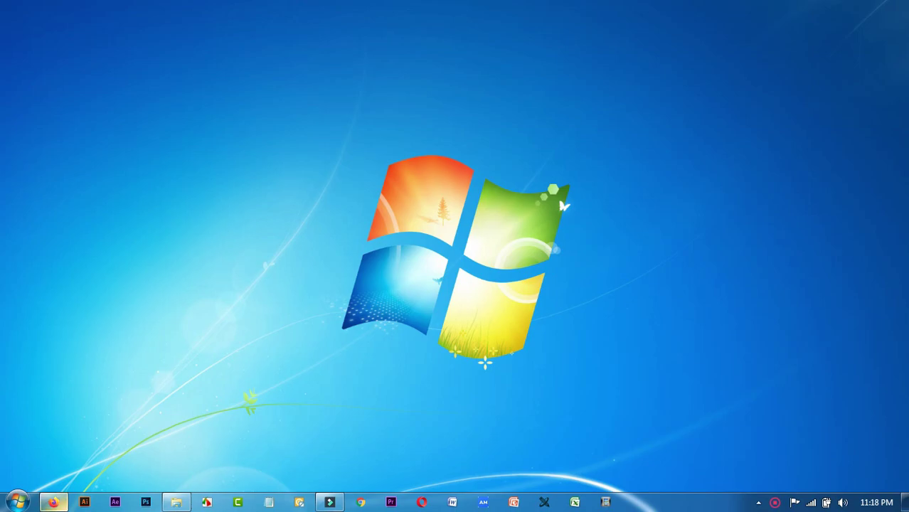
Switch to Firefox and run a Google search for "how to keep body fit" in a new tab.
click(53, 502)
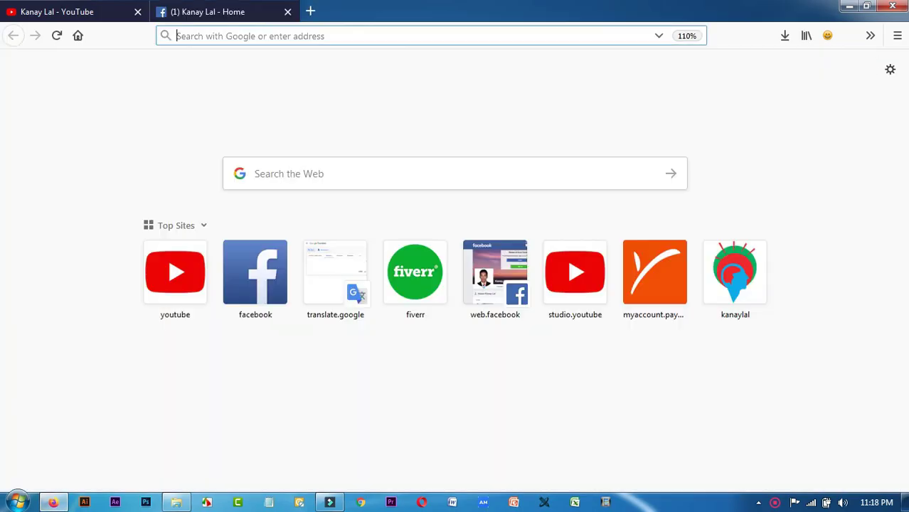
click(310, 11)
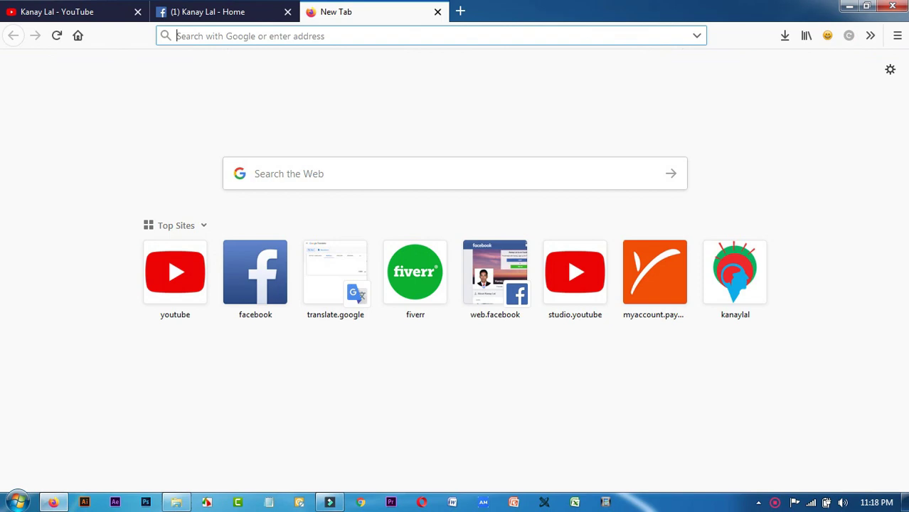
text(how)
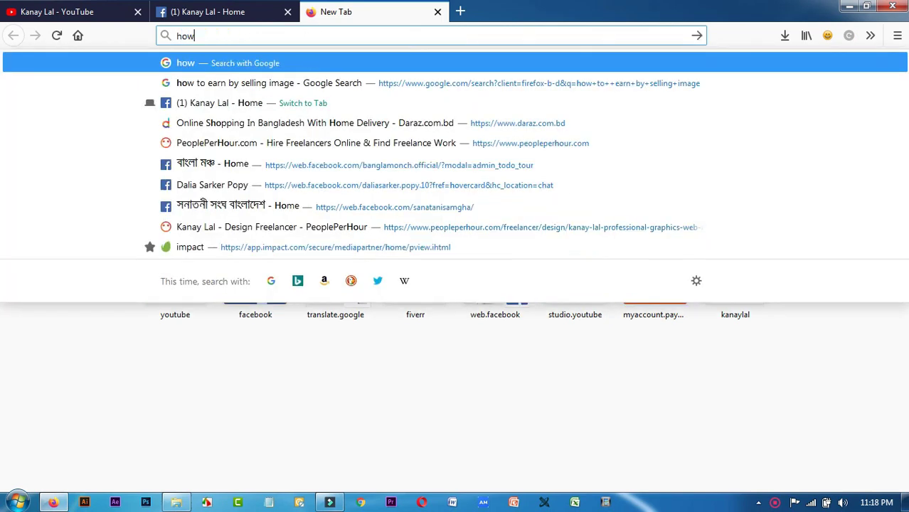
text( to)
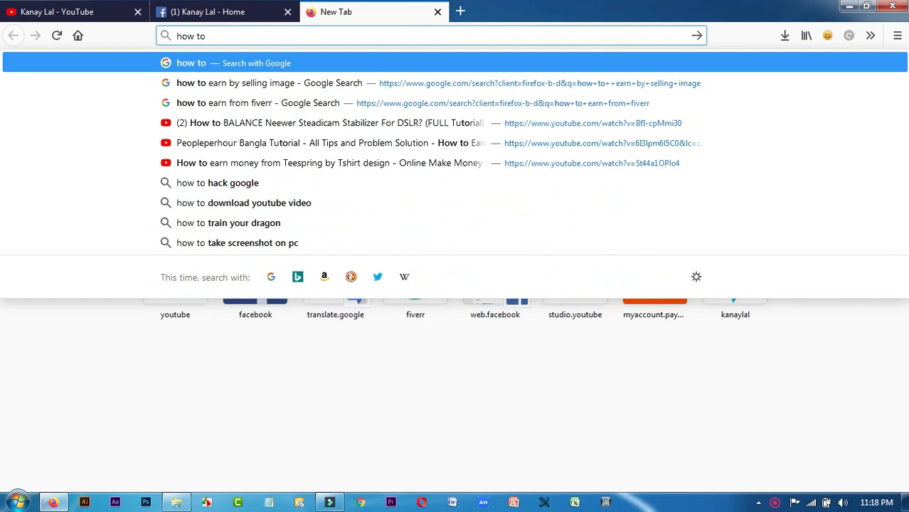
text( ki)
key(BackSpace)
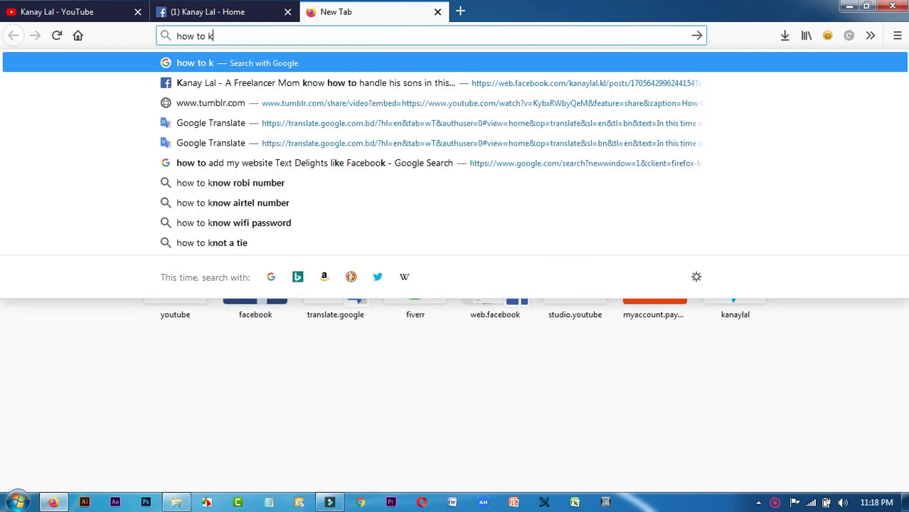
text(eep)
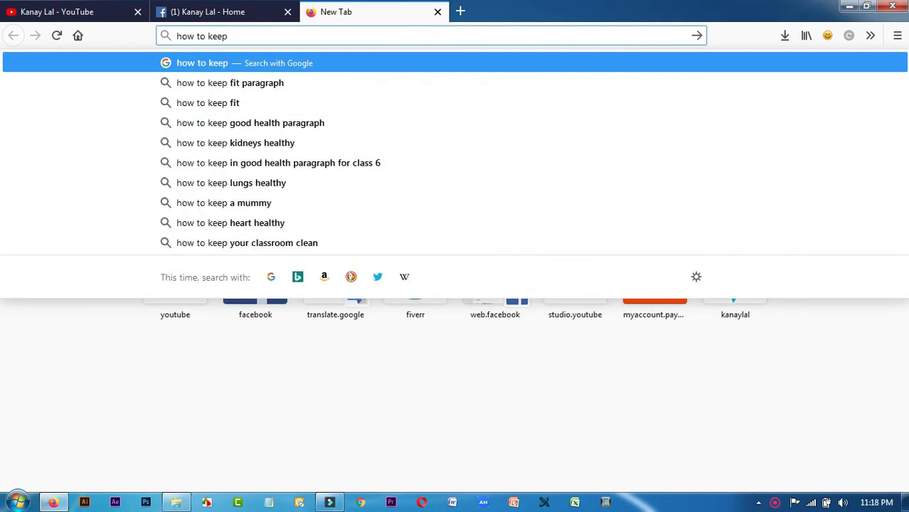
text( body fit)
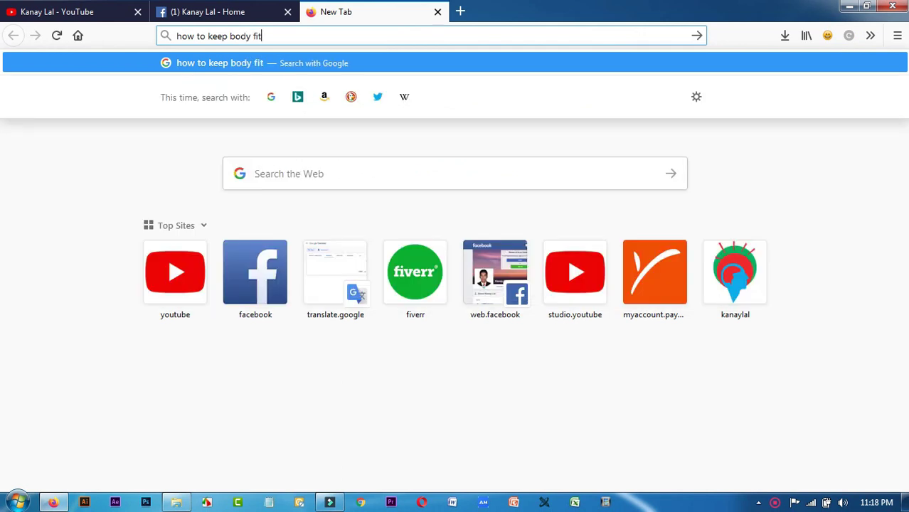
key(Return)
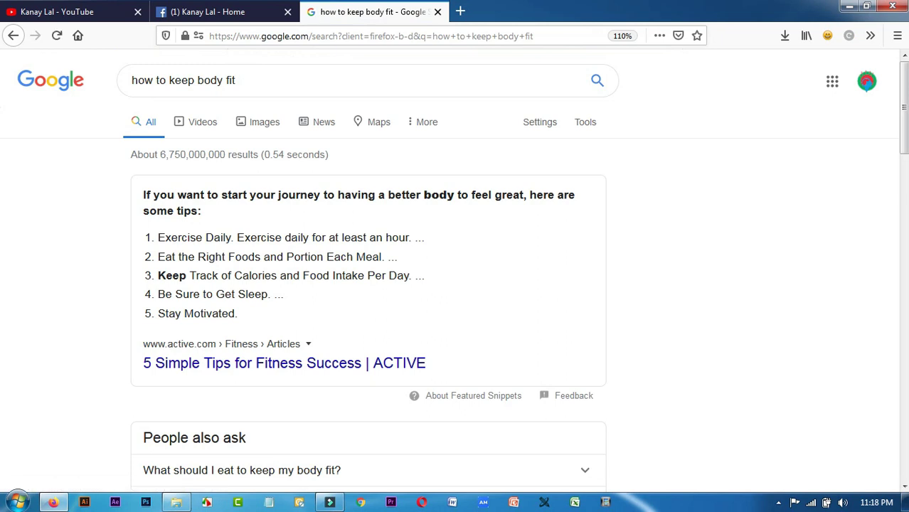
Highlight the list of fitness tips in the featured result and look over the related questions.
drag(143, 195, 238, 314)
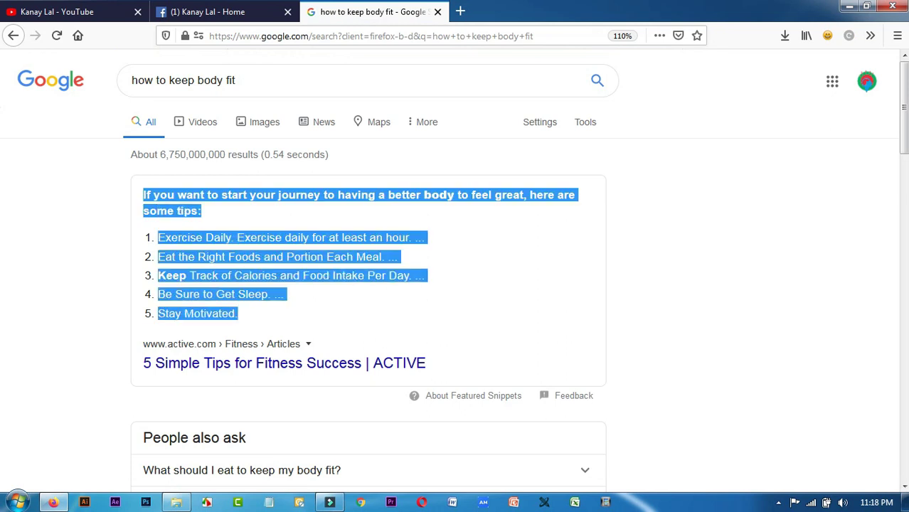
click(287, 294)
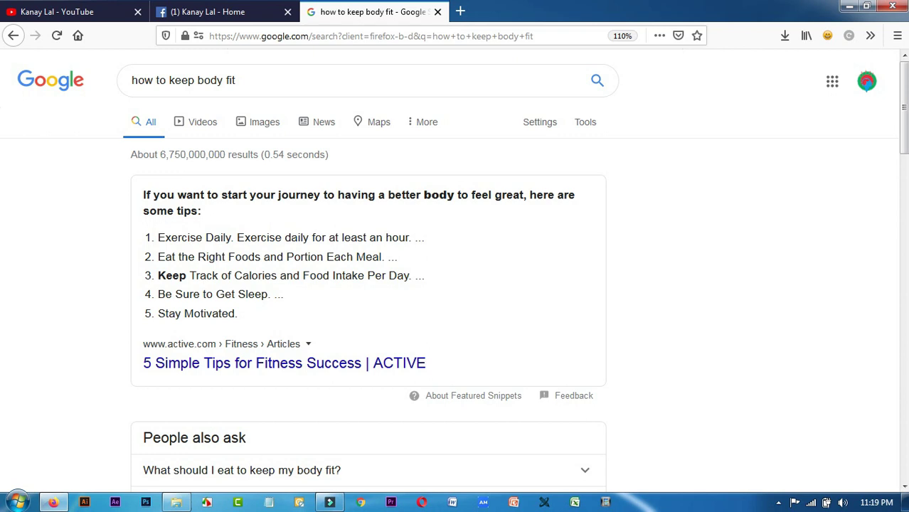
scroll(454, 267, down, 2)
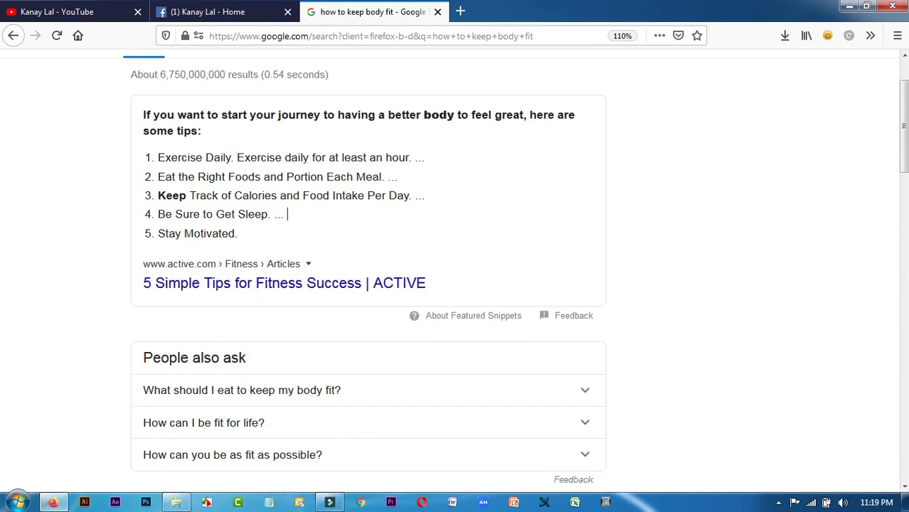
scroll(287, 294, up, 2)
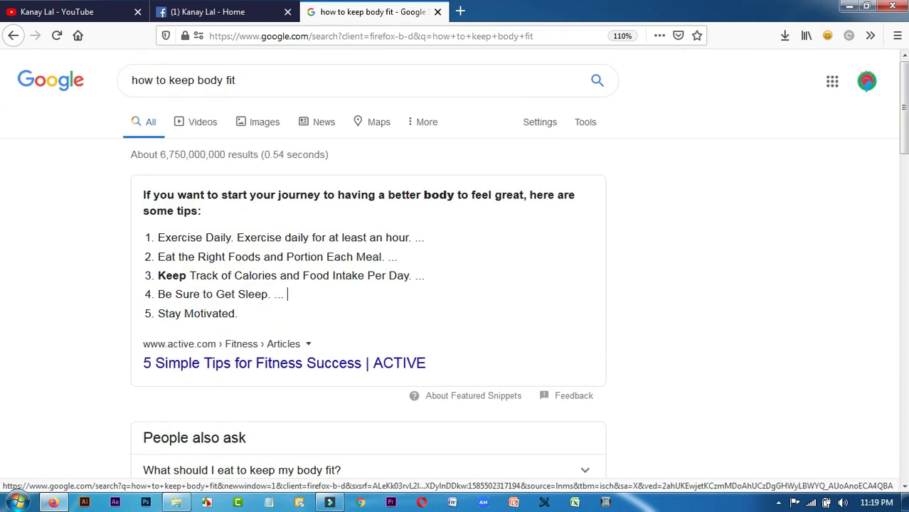
Show the image results for the fitness search and browse through them.
click(264, 122)
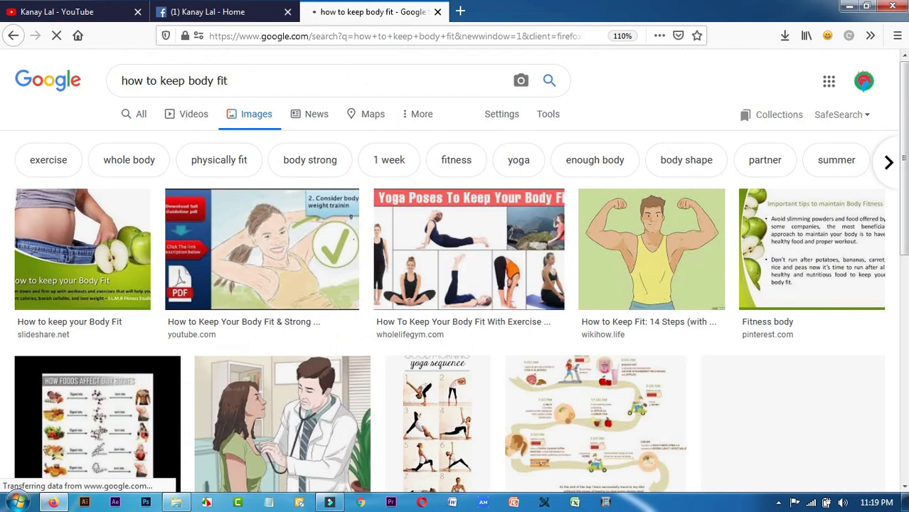
scroll(287, 293, down, 6)
scroll(455, 266, down, 5)
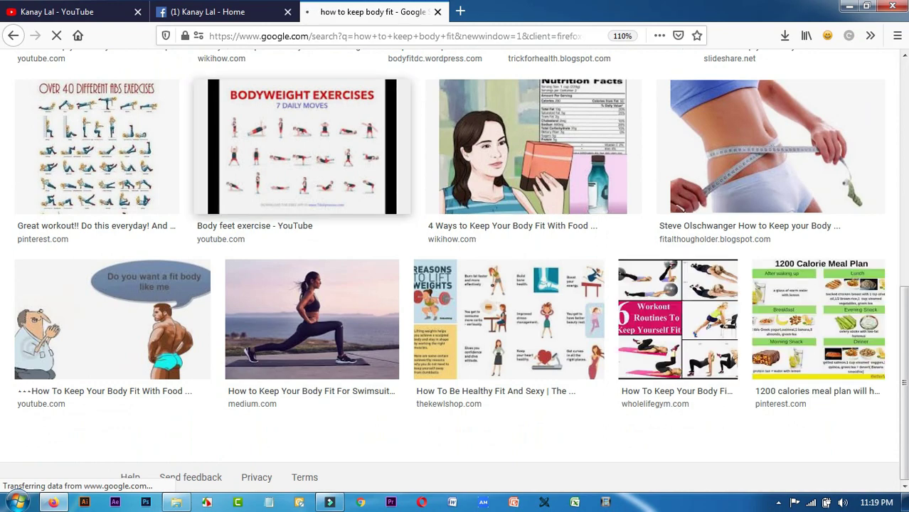
scroll(498, 128, down, 4)
scroll(495, 192, down, 3)
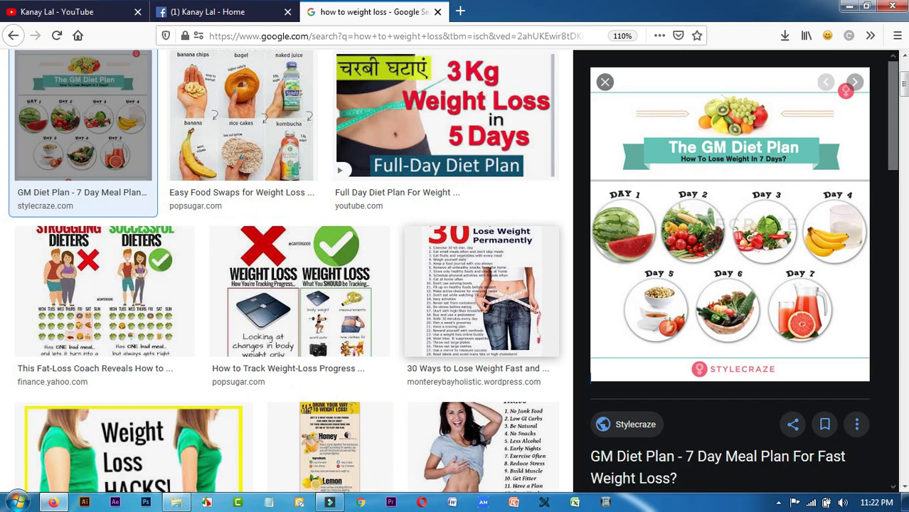
Stop the screen recording, close the Filmora Scrn recorder and maximize the Filmora9 editor.
key(F9)
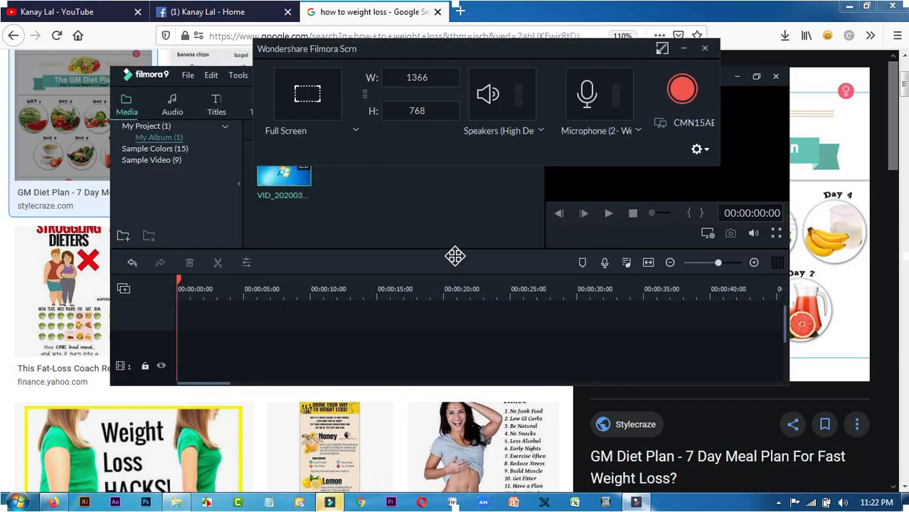
drag(484, 49, 580, 191)
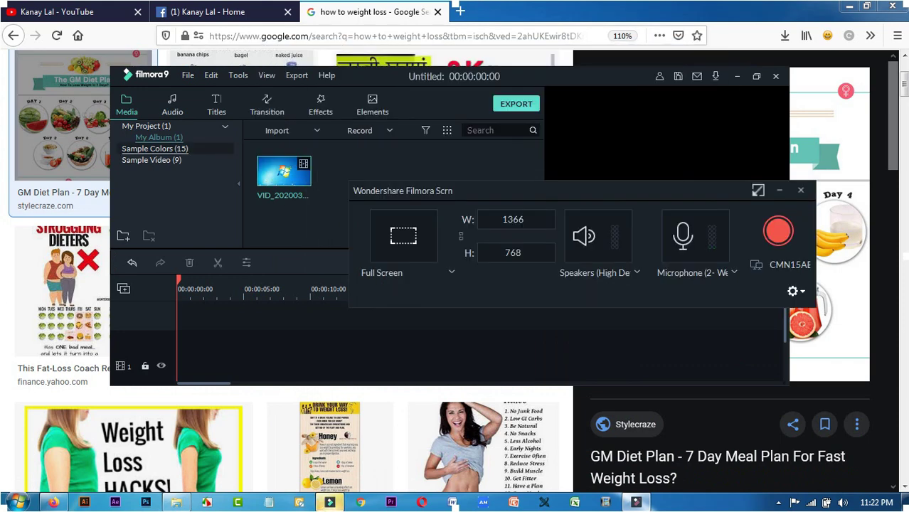
click(801, 190)
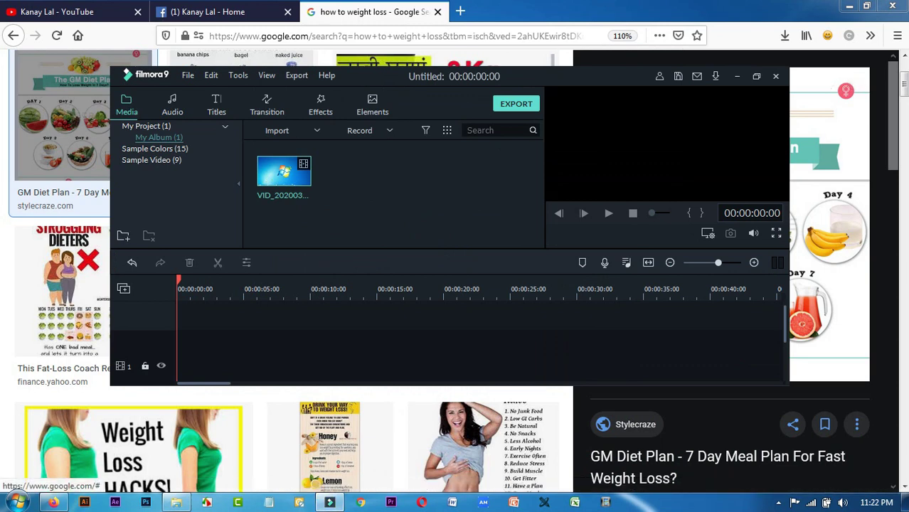
click(756, 76)
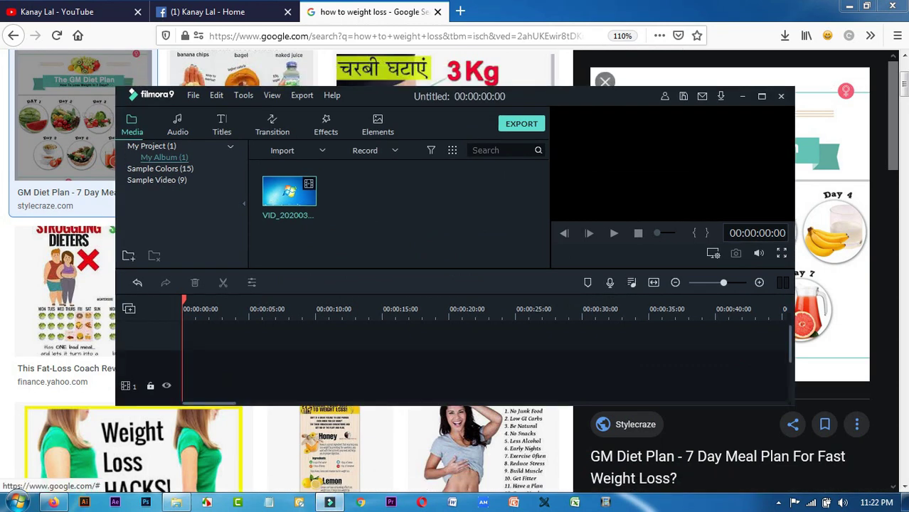
click(762, 96)
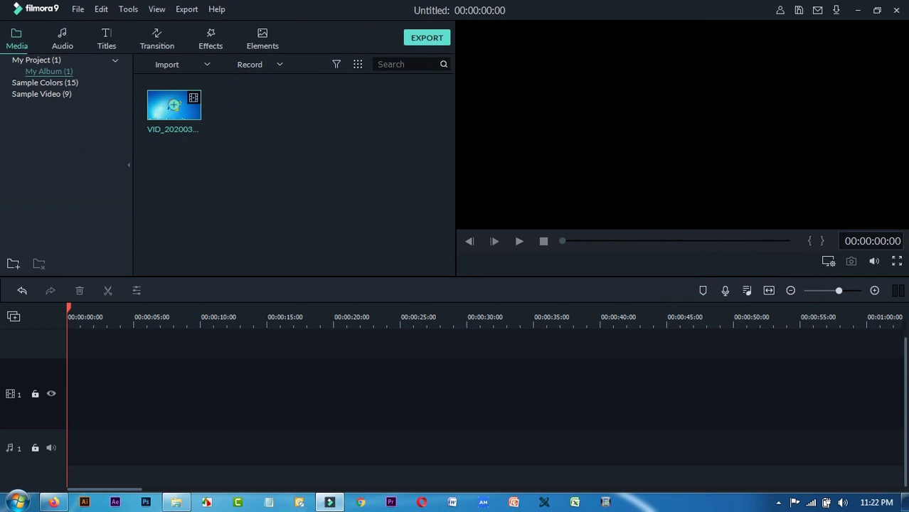
Place the recorded clip at the start of video track 1 and match the project settings to the media.
click(173, 105)
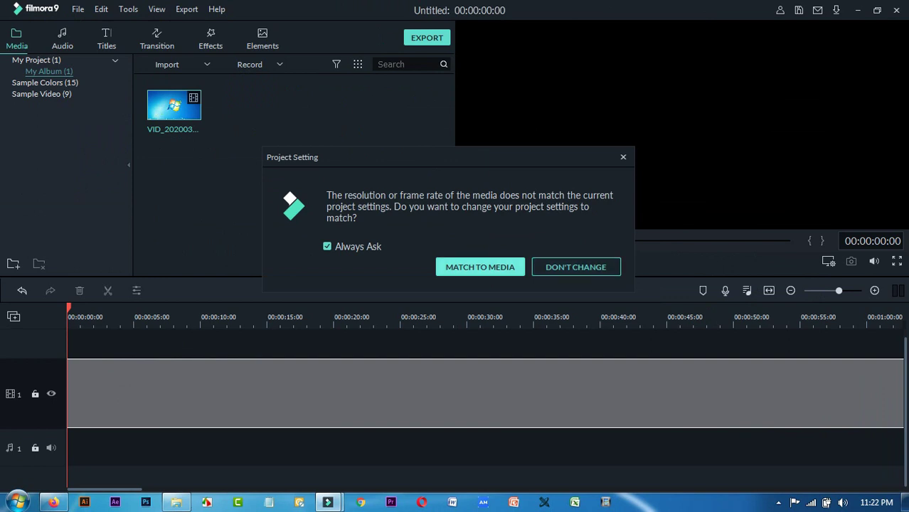
click(481, 267)
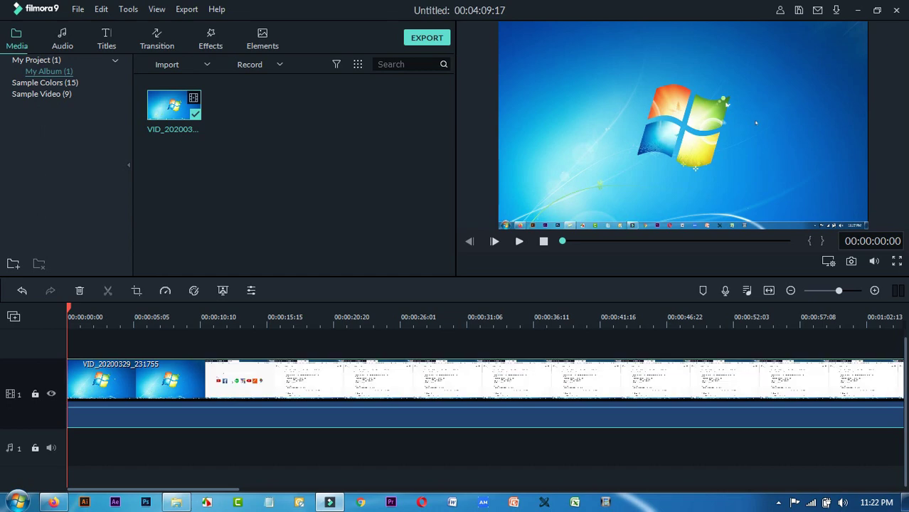
Trim the beginning of the recorded clip up to about 00:02:53 on the timeline.
drag(839, 291, 830, 291)
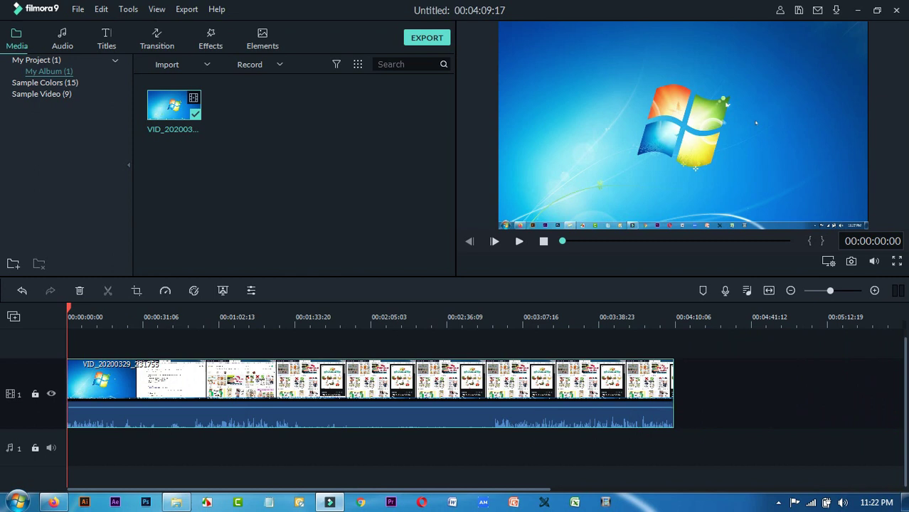
click(489, 318)
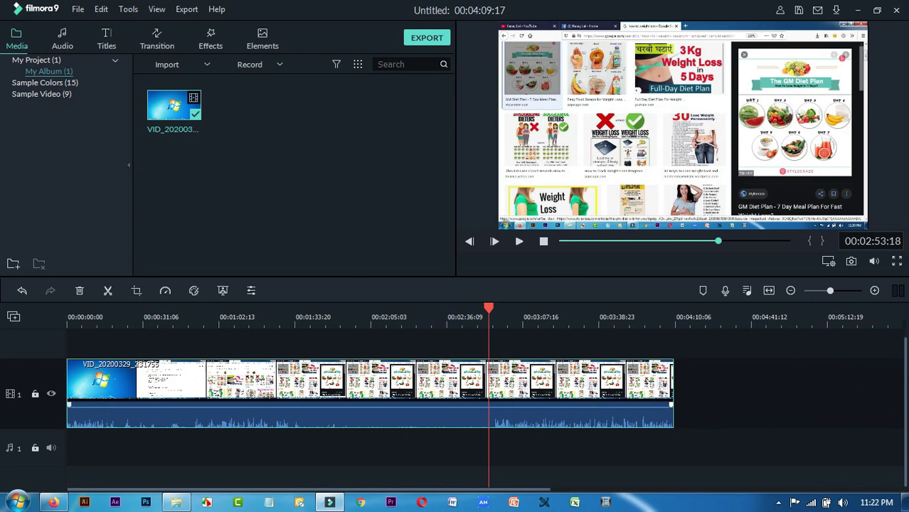
mouse_move(69, 406)
mouse_down()
mouse_move(500, 413)
mouse_move(475, 413)
mouse_move(488, 413)
mouse_move(492, 398)
mouse_move(77, 398)
mouse_up()
Play the clip from 00:00:15:08 to 00:00:50:00 and trim its beginning up to that point.
click(104, 318)
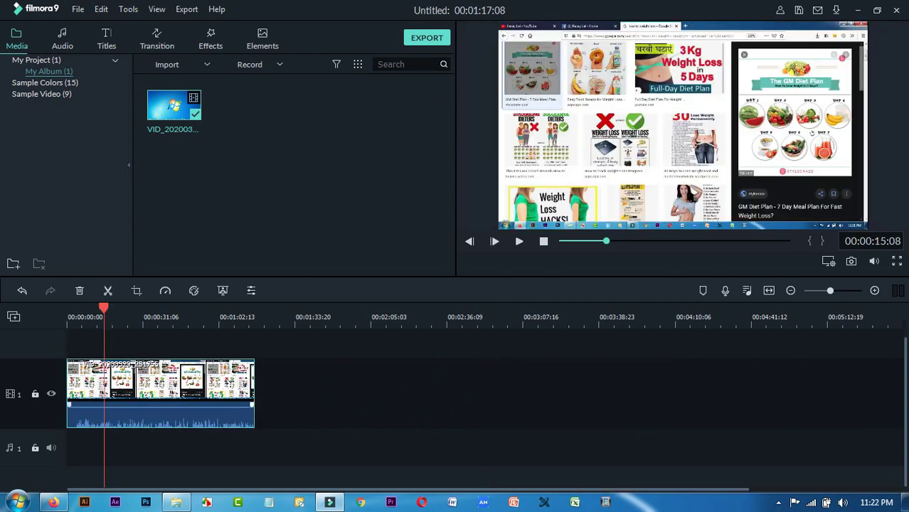
key(space)
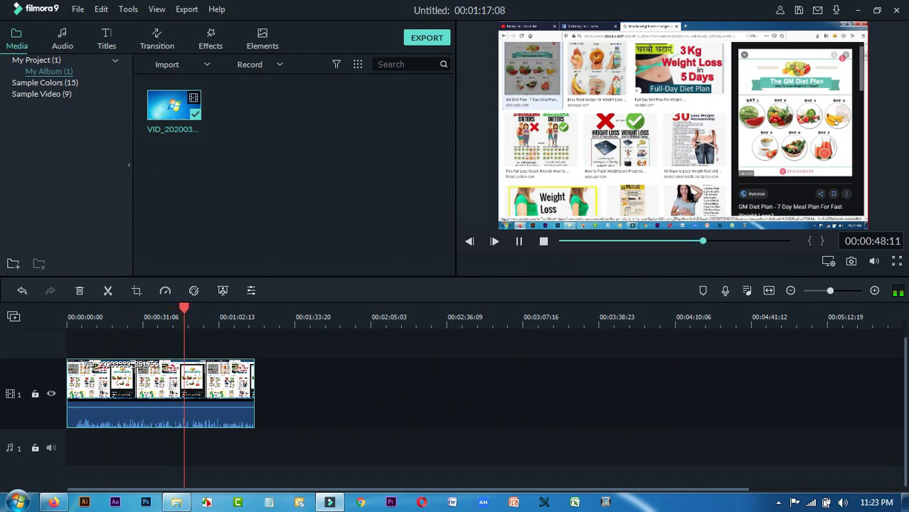
key(space)
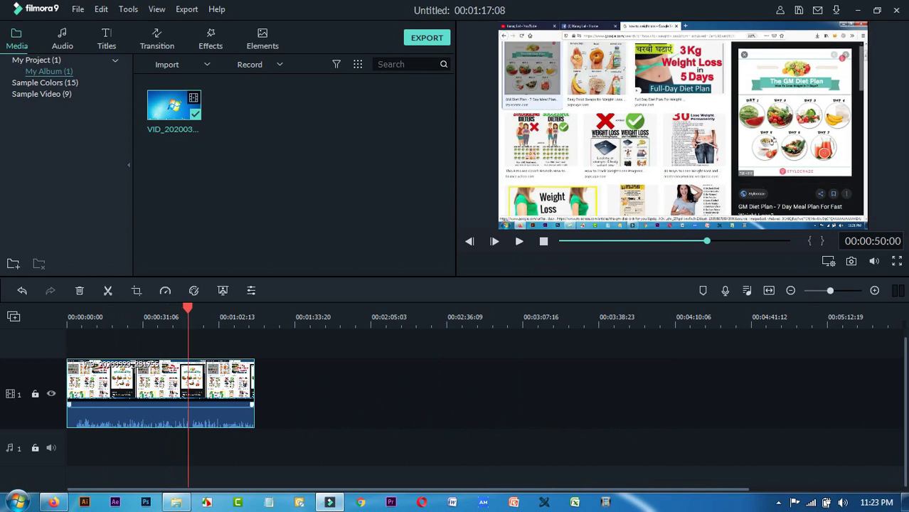
drag(69, 405, 93, 387)
Detach the audio of the trimmed clip onto audio track 1 and select each of the separated parts.
click(83, 320)
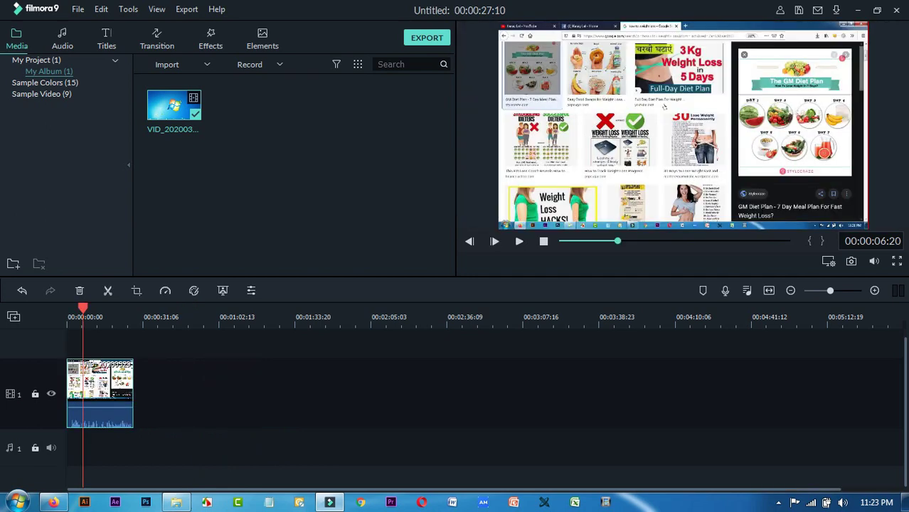
drag(831, 290, 843, 290)
right_click(249, 376)
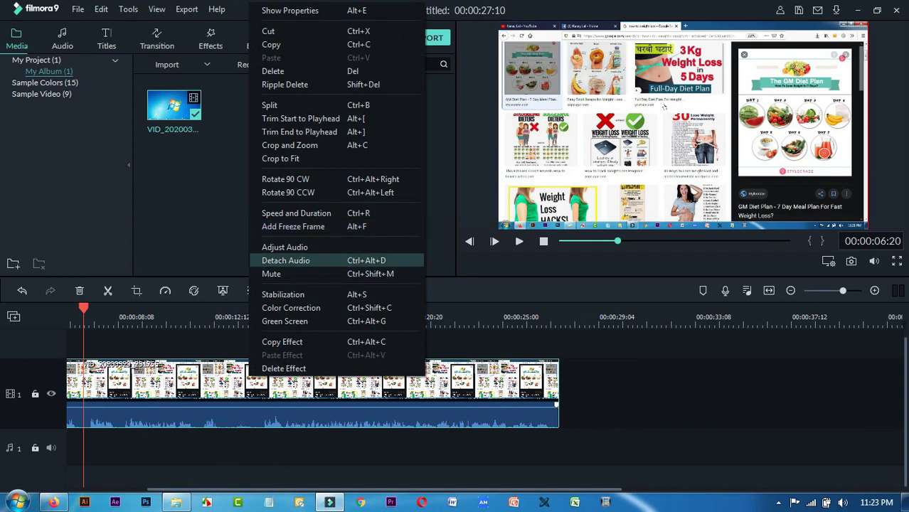
click(285, 261)
click(313, 345)
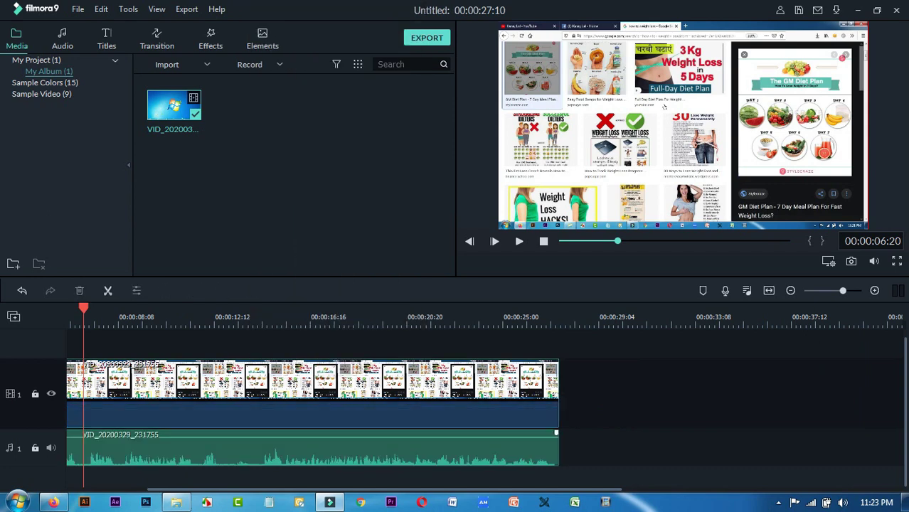
click(313, 450)
click(313, 388)
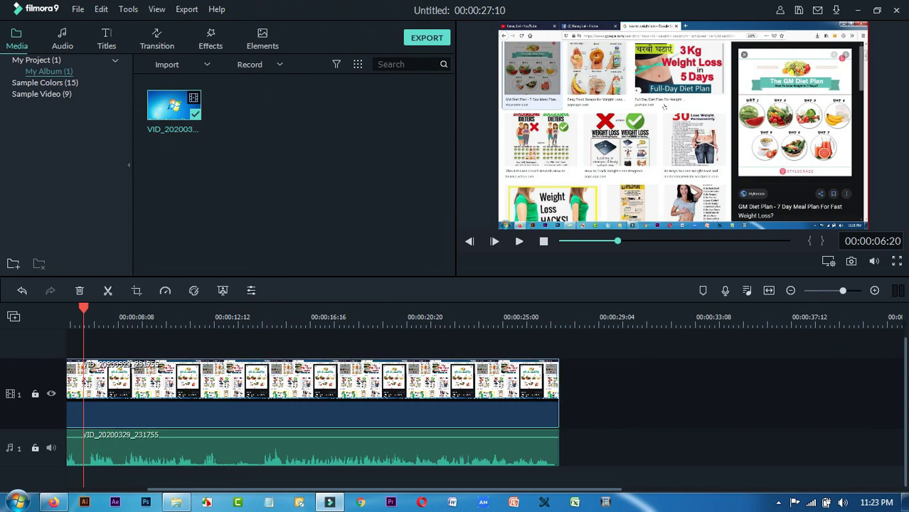
scroll(456, 410, up, 1)
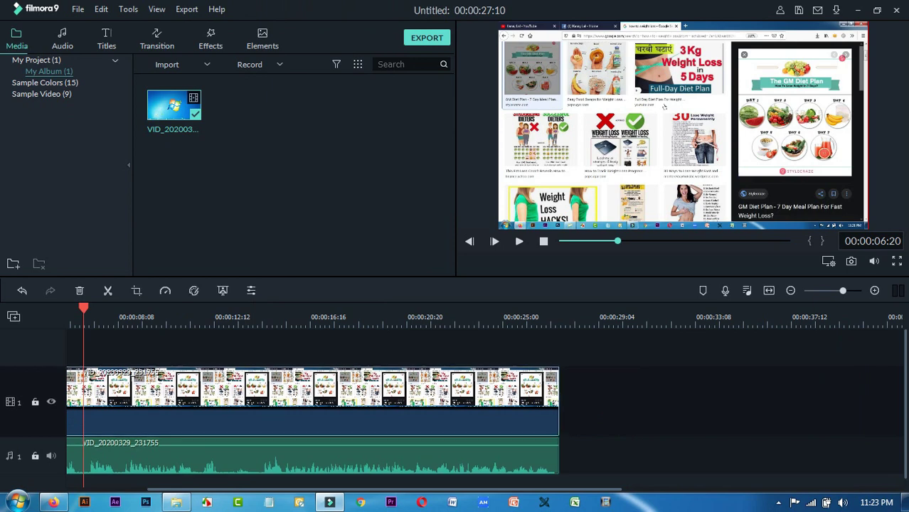
Switch to Firefox and search Google Images for "tomato" in place of the earlier query.
click(54, 502)
scroll(455, 270, up, 4)
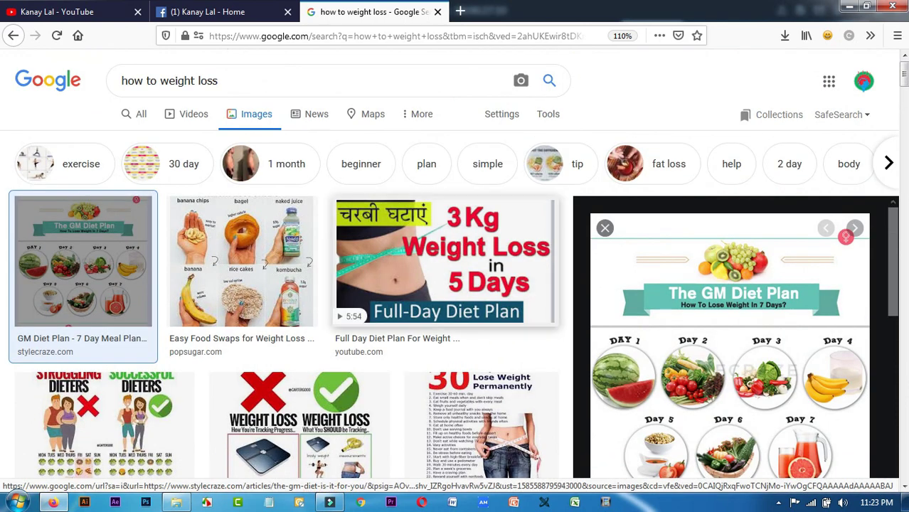
drag(222, 81, 118, 82)
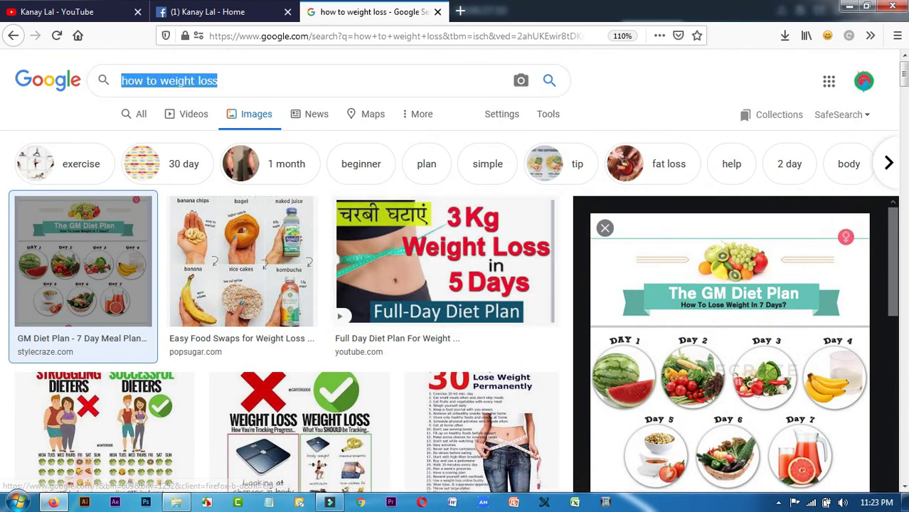
text(toma)
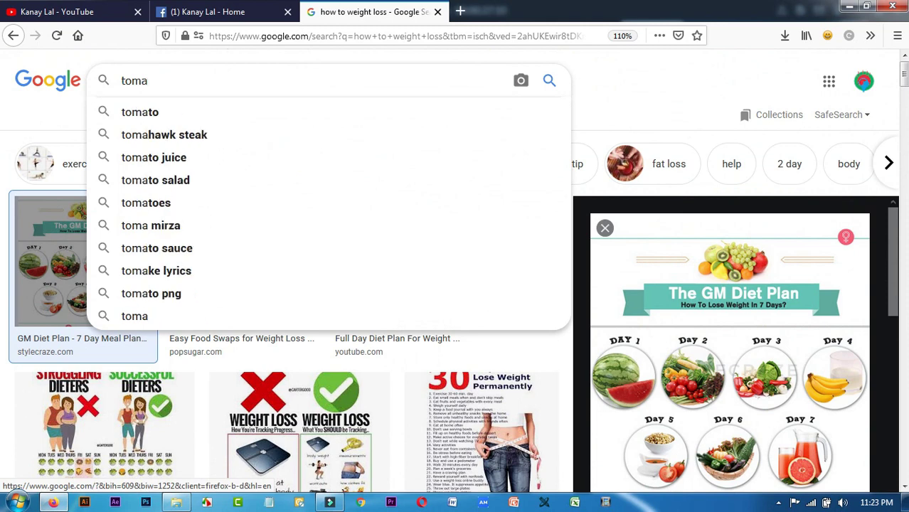
text(to)
key(Return)
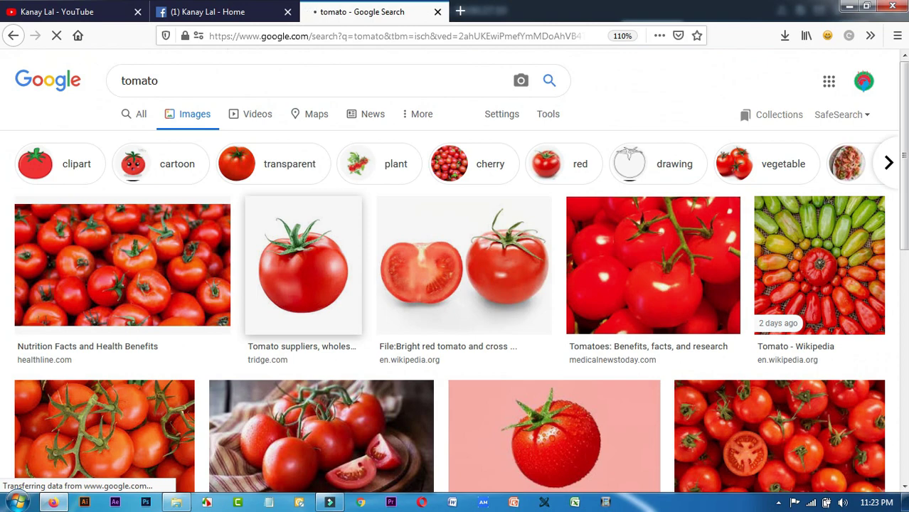
Browse the tomato image results and preview the single tomato picture from tridge.com.
scroll(455, 302, down, 2)
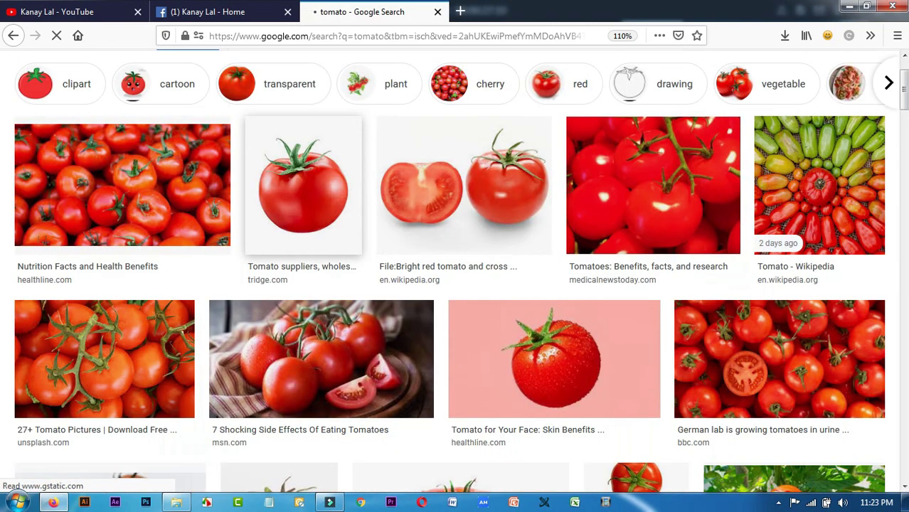
scroll(302, 269, up, 2)
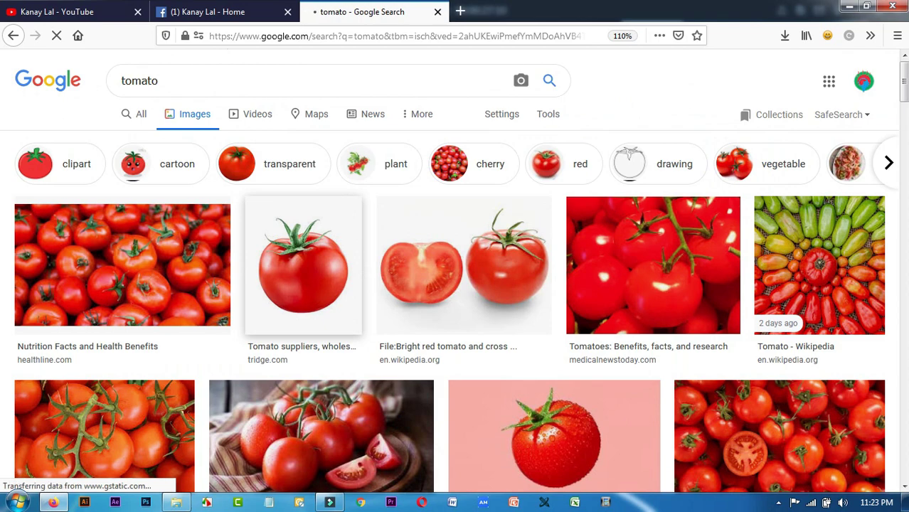
click(303, 264)
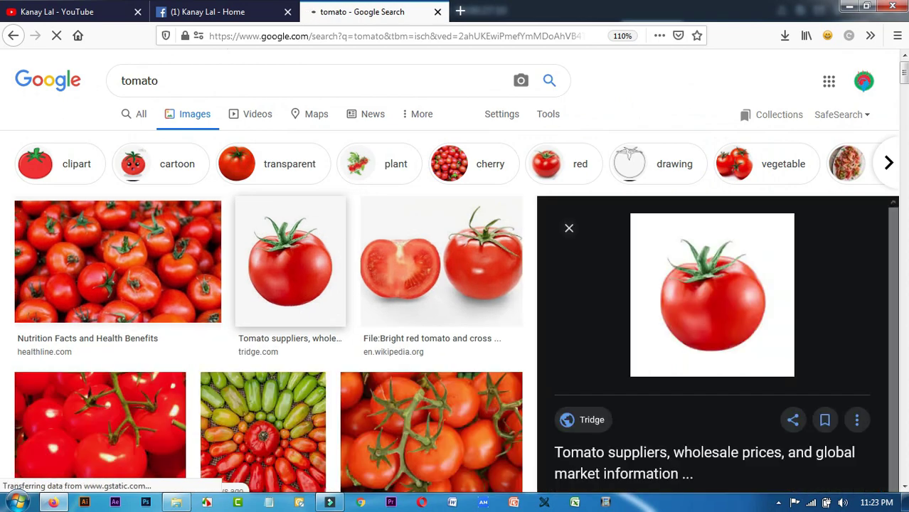
scroll(304, 272, up, 1)
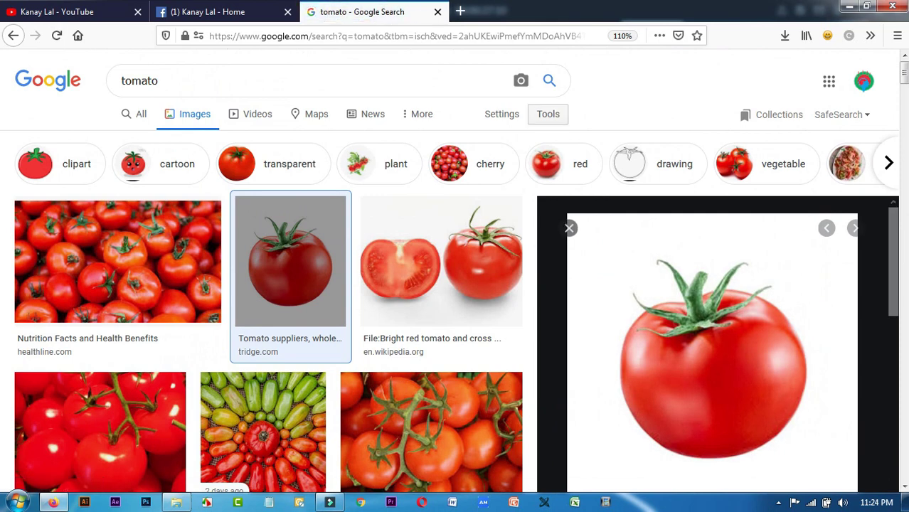
Filter the tomato image results by usage rights, choosing Labeled for Reuse.
click(547, 114)
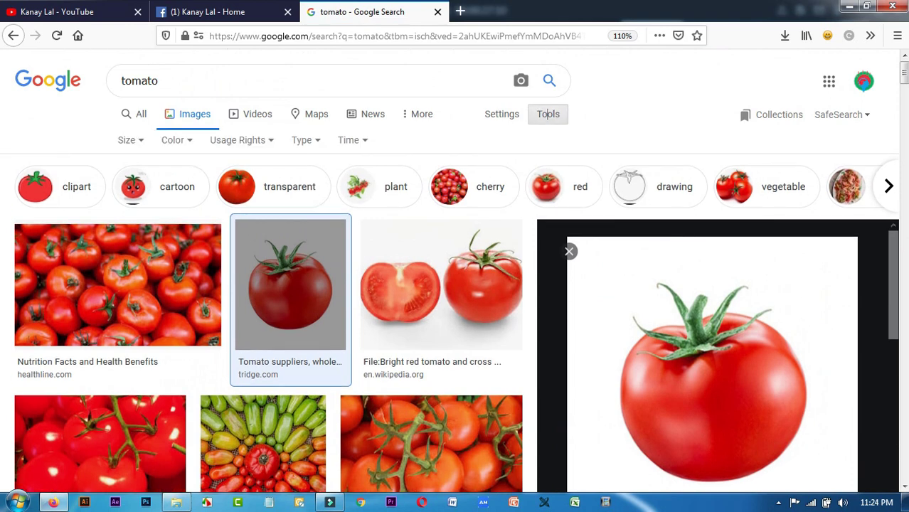
click(256, 140)
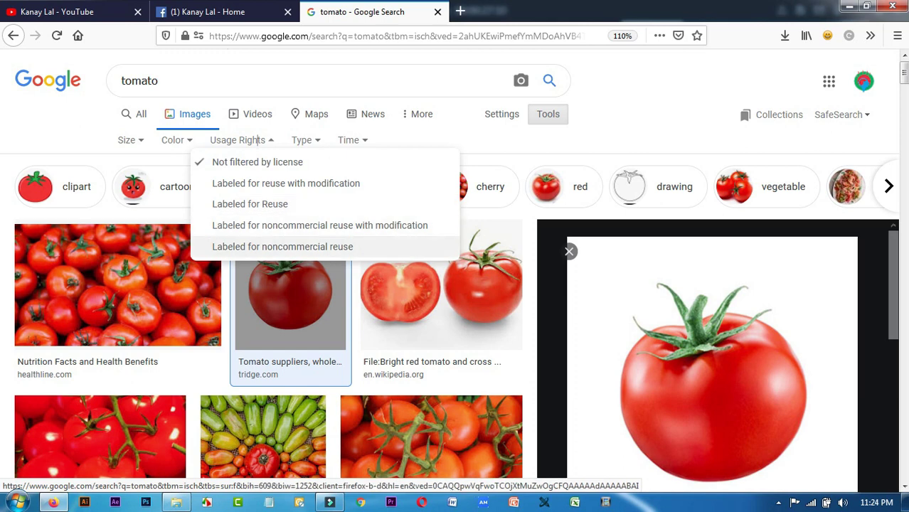
key(Up)
key(Up)
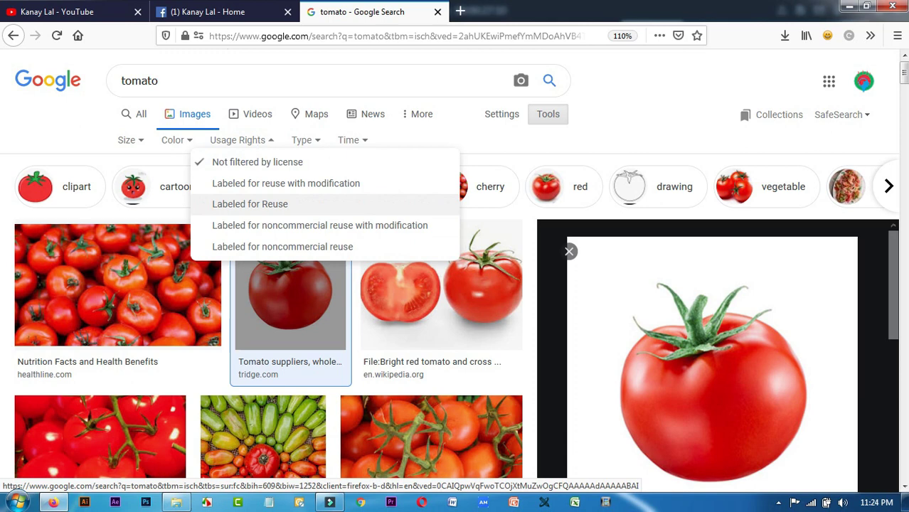
key(Up)
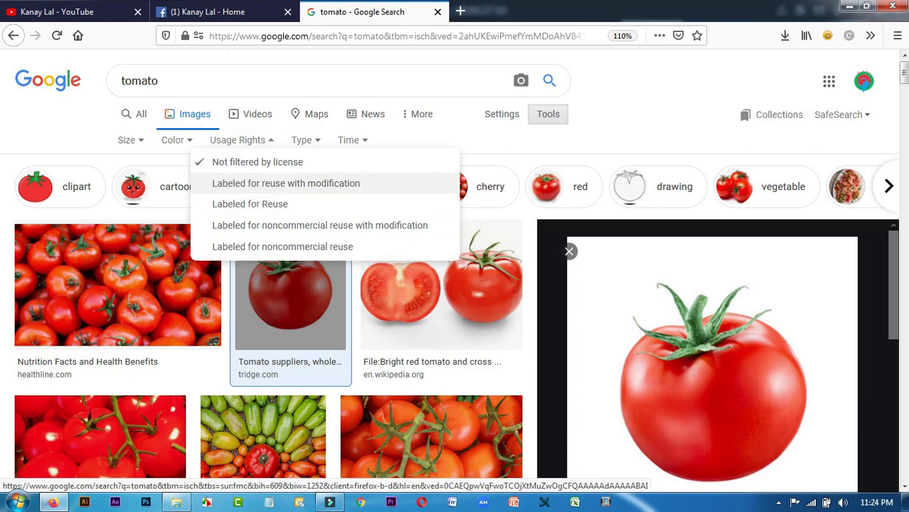
key(Down)
key(Down)
key(Up)
key(Up)
key(Down)
key(Return)
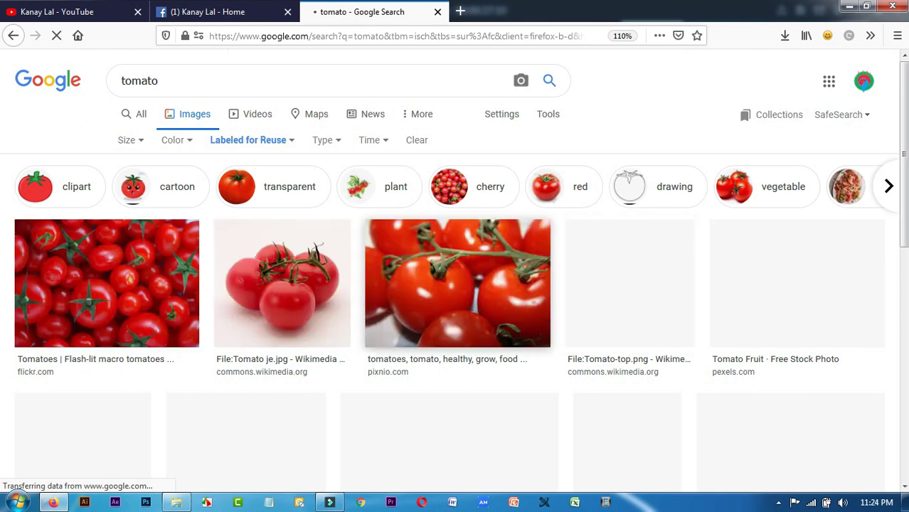
Browse the reusable tomato images and preview the Tomato Fruit free stock photo from Pexels.
scroll(630, 213, down, 2)
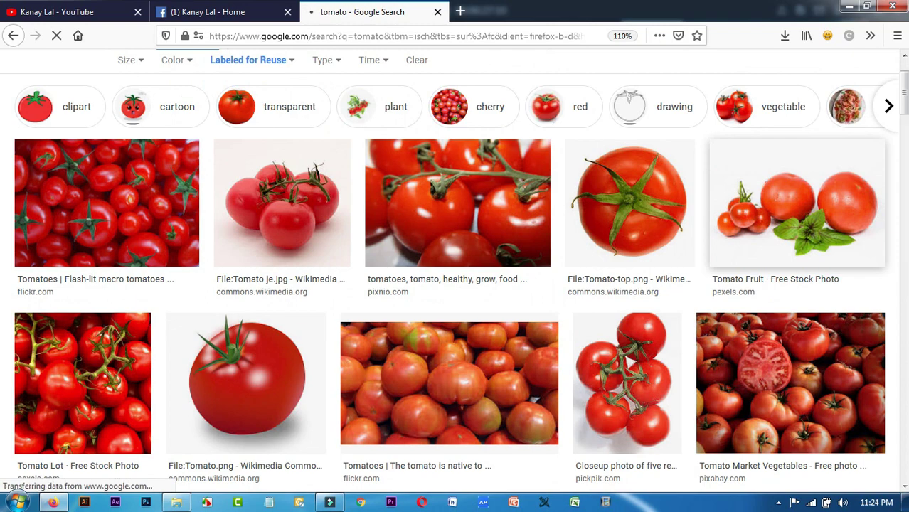
scroll(629, 242, up, 2)
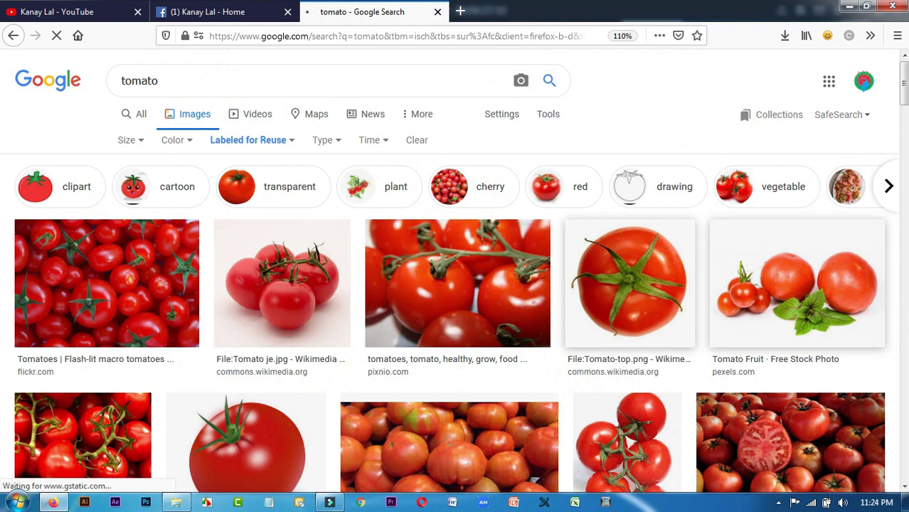
click(797, 285)
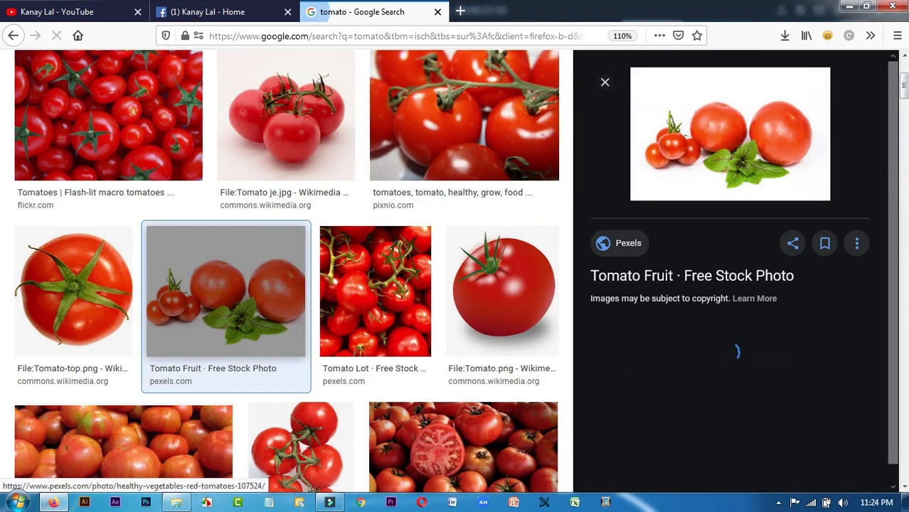
scroll(797, 284, up, 3)
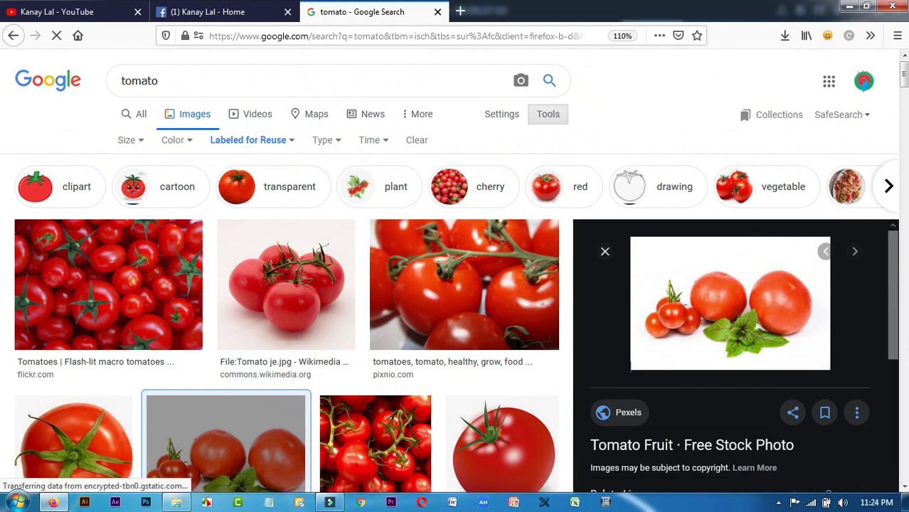
scroll(226, 434, down, 4)
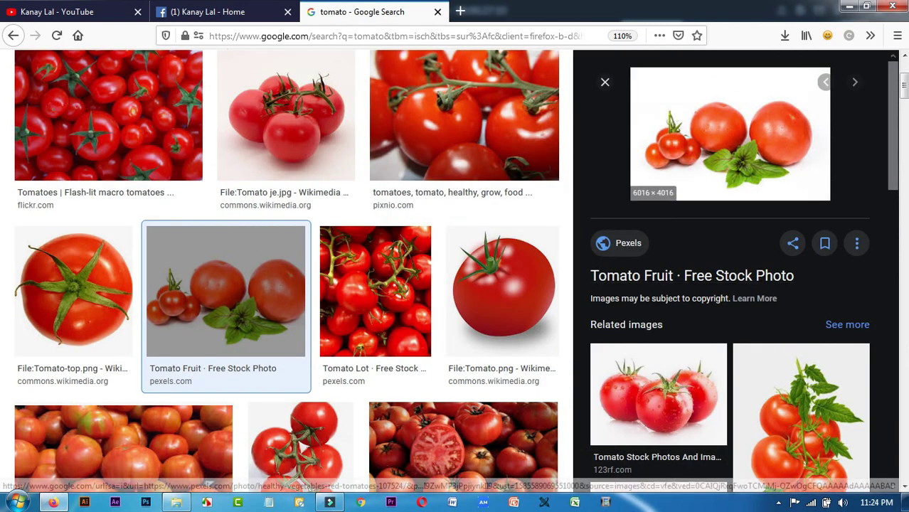
scroll(455, 271, up, 3)
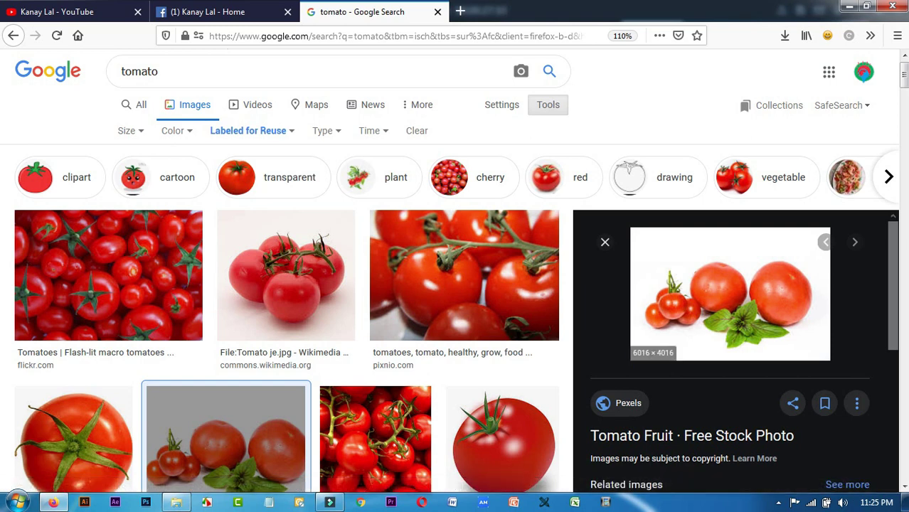
View the Pexels tomato photo on its own and save it as a JPEG image.
right_click(706, 287)
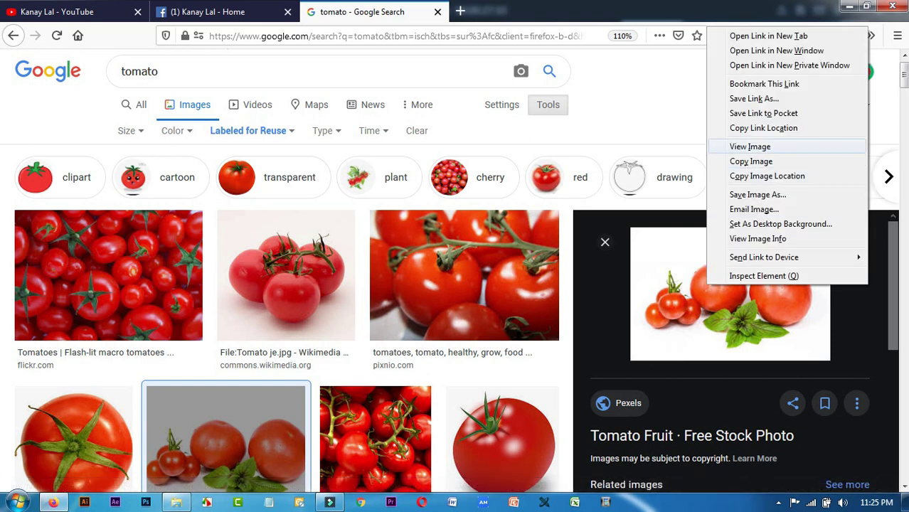
click(749, 147)
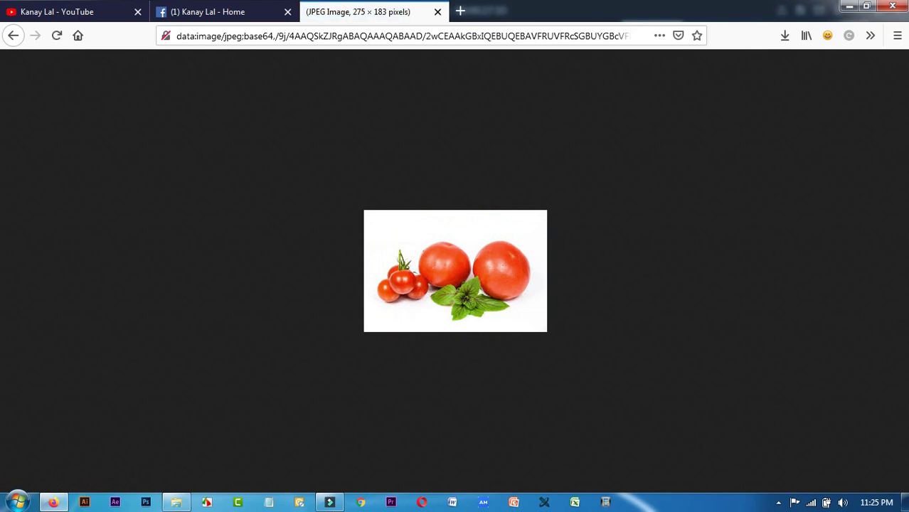
right_click(481, 254)
click(532, 297)
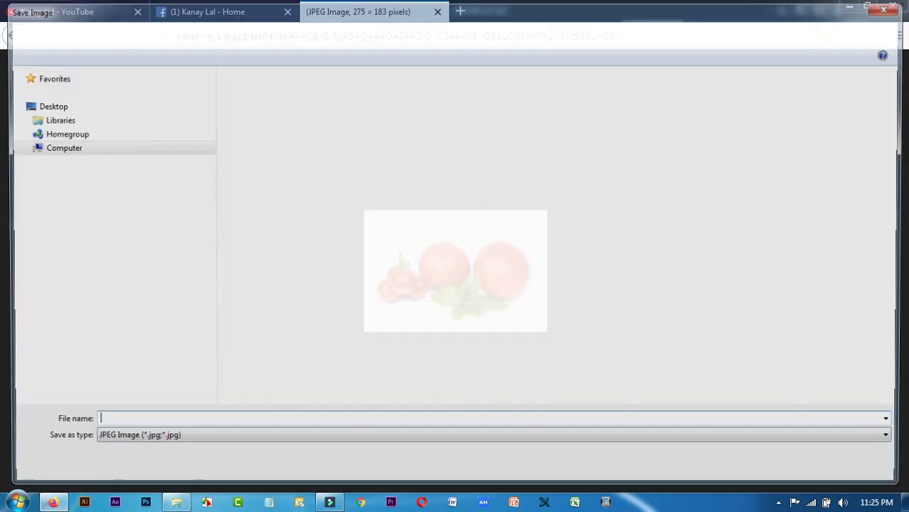
key(Return)
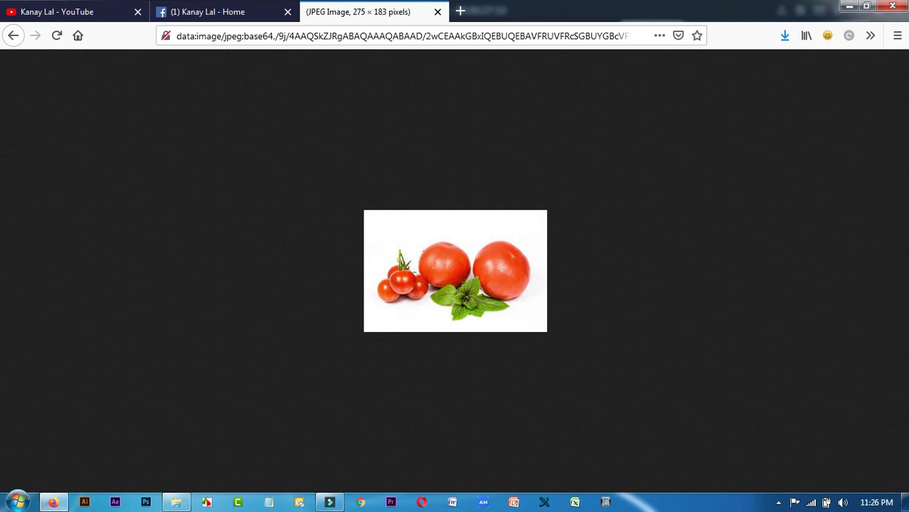
Return to the tomato image results and display the browser's bookmarks toolbar.
click(12, 35)
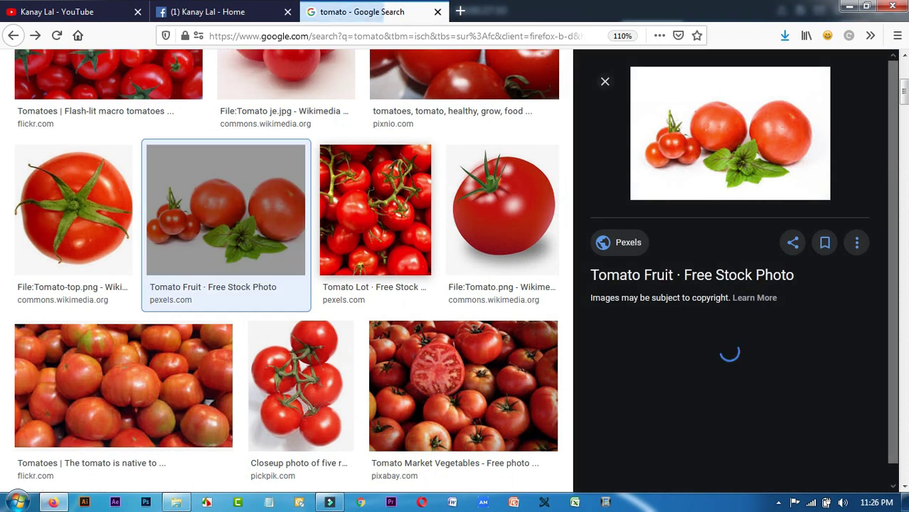
scroll(491, 206, up, 2)
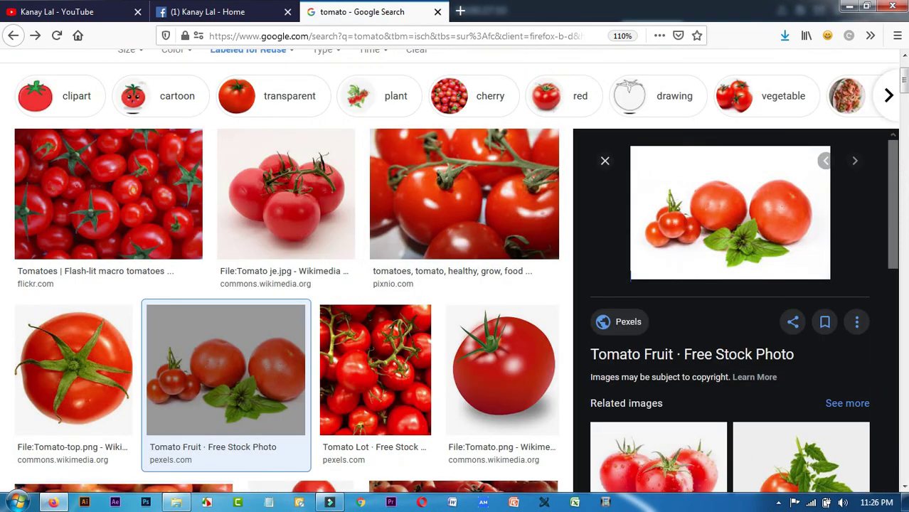
scroll(287, 299, down, 3)
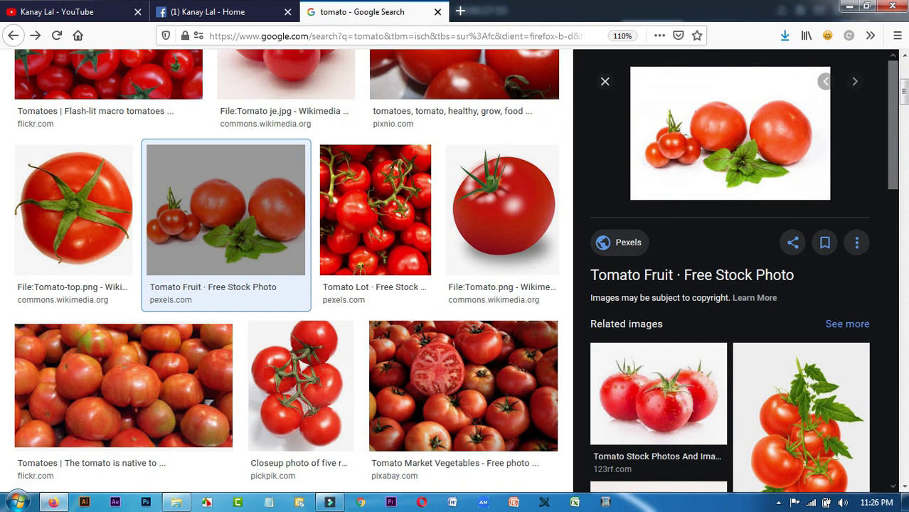
scroll(287, 299, up, 5)
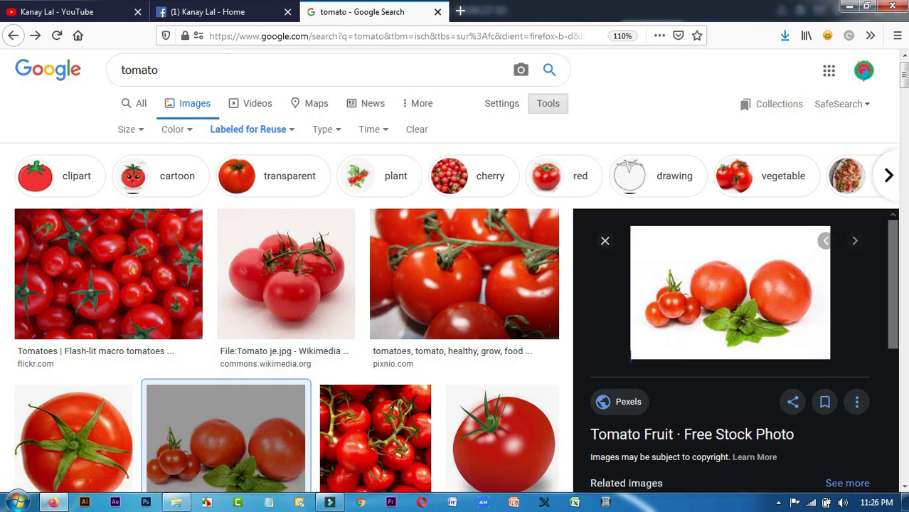
right_click(740, 33)
click(796, 89)
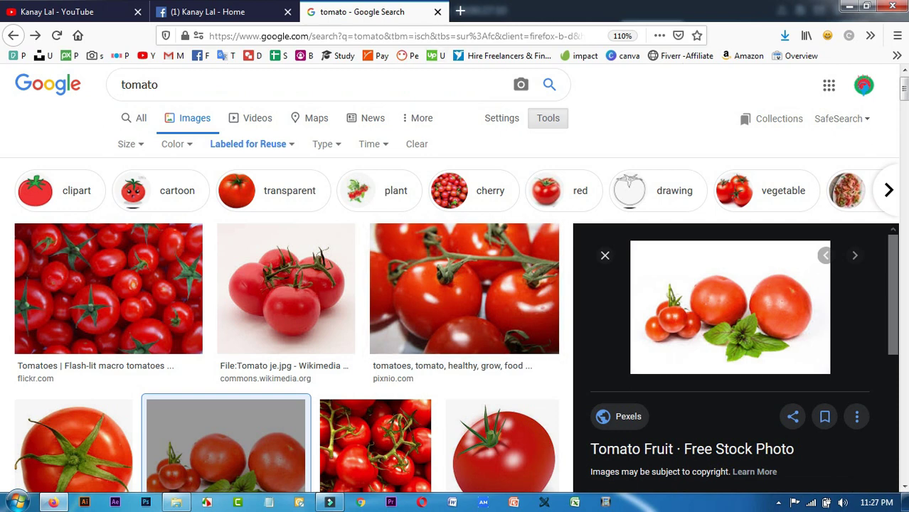
Import the downloaded index.jpg into the Filmora9 media library and place it on video track 2 at about 00:00:17.
click(785, 35)
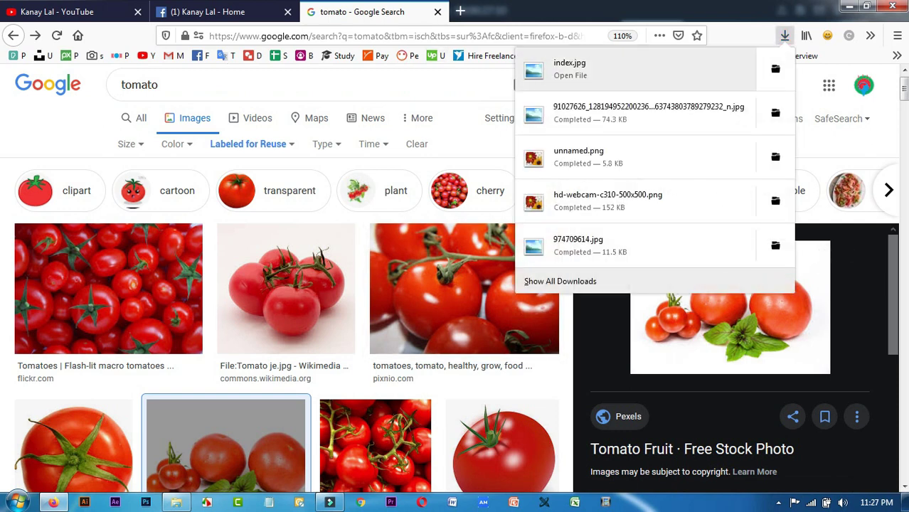
drag(570, 68, 299, 107)
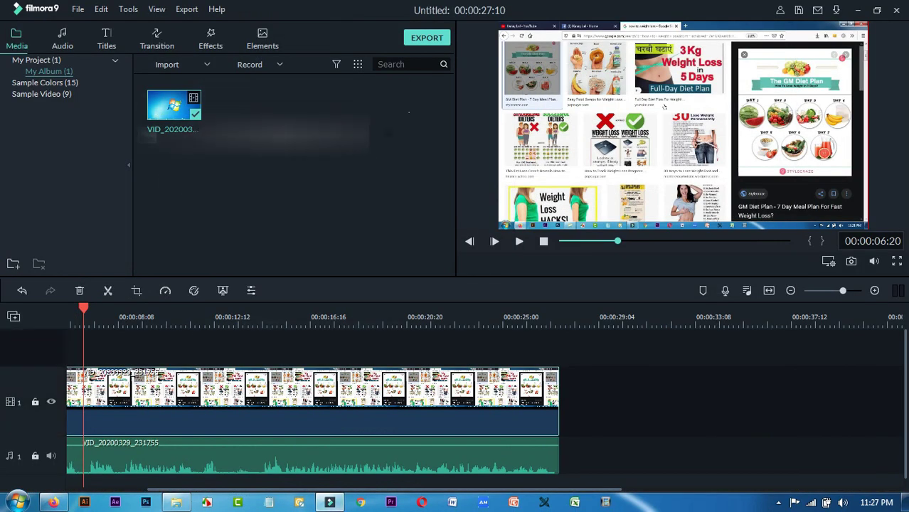
drag(214, 135, 386, 347)
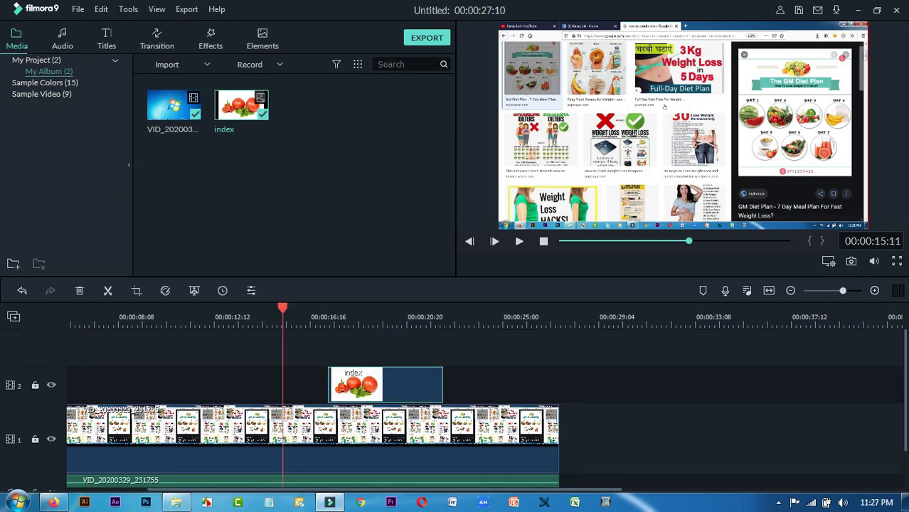
Move the playhead back to 00:00:14:13, play the timeline toward the tomato image, and replay from an earlier point around 00:00:08.
drag(283, 308, 273, 308)
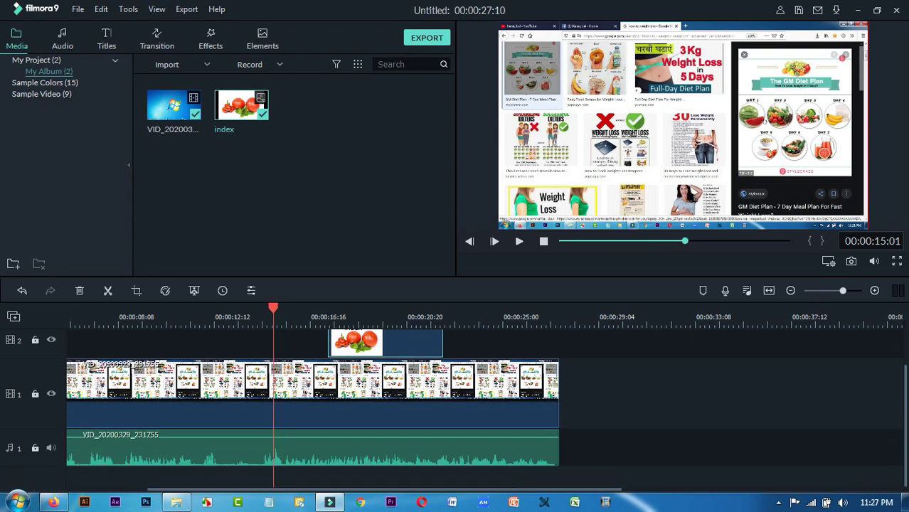
key(Left)
key(Left)
key(Left)
key(Left)
key(Left)
key(Left)
key(Left)
key(Left)
key(Left)
key(Left)
key(Left)
key(Left)
key(Left)
key(Left)
key(Left)
key(Left)
key(Left)
key(Left)
key(Left)
key(Left)
key(Right)
key(Right)
key(Right)
key(Right)
key(Right)
key(Right)
key(Right)
key(Right)
key(Right)
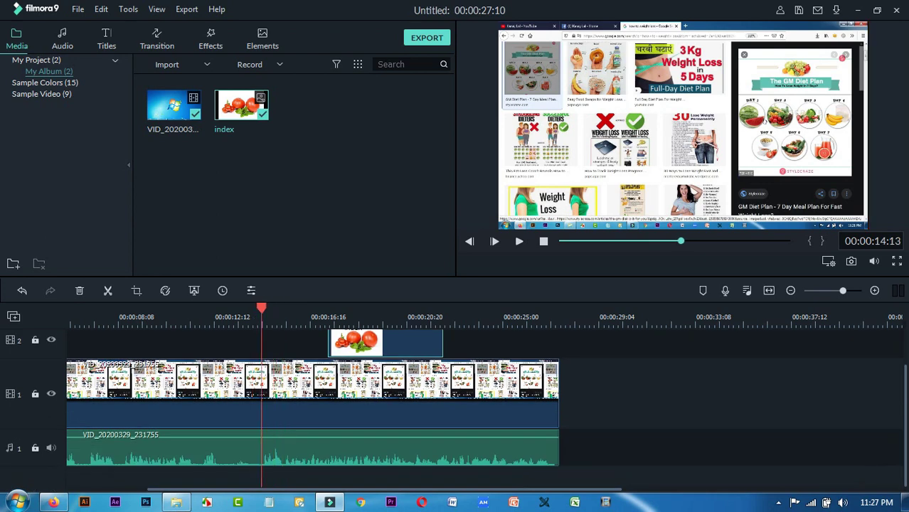
click(519, 241)
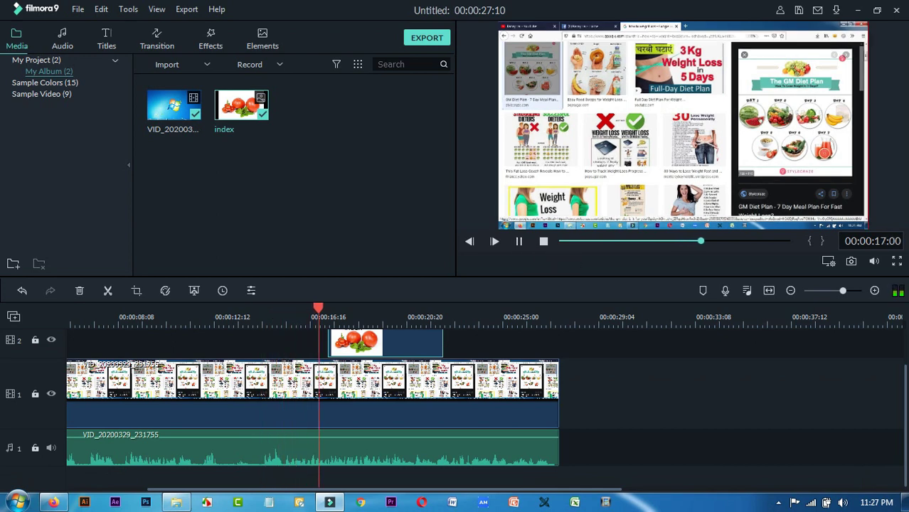
click(107, 318)
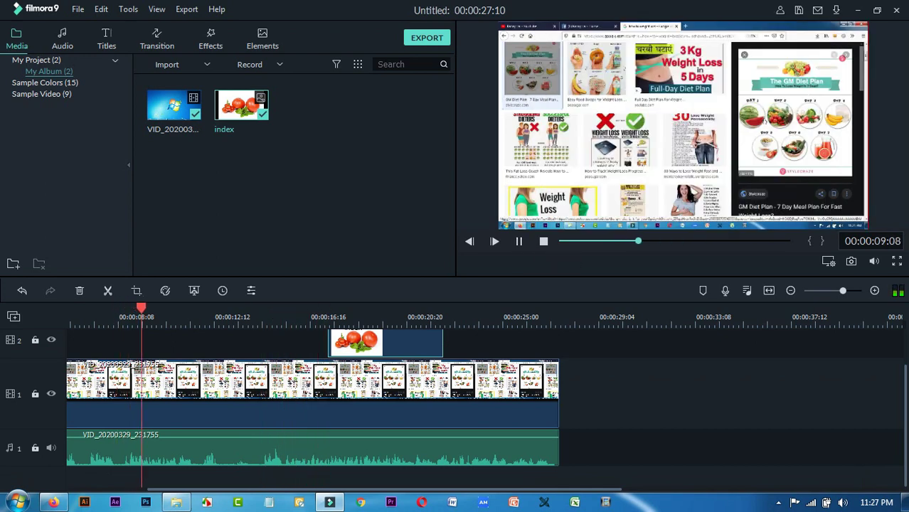
Review the opening of the timeline by playing from about 00:00:07 and 00:00:02, and return the playhead to 00:00:00:00.
click(84, 318)
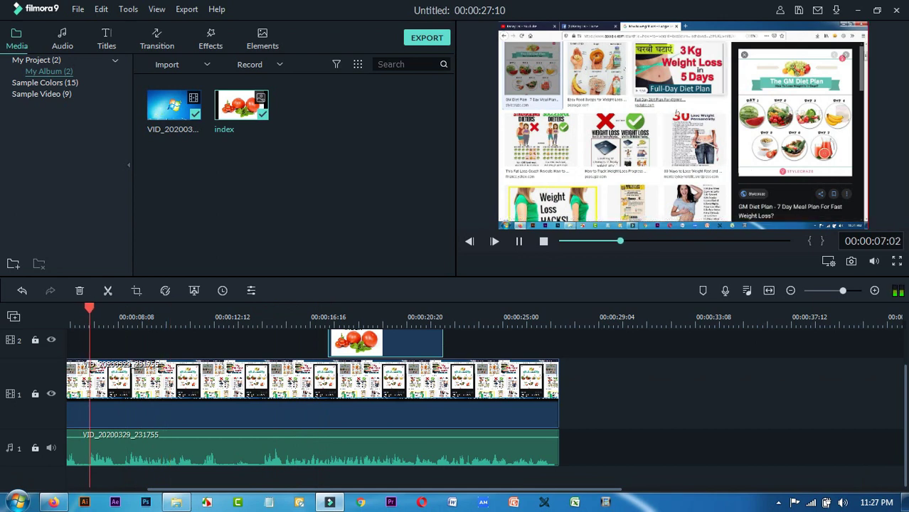
key(space)
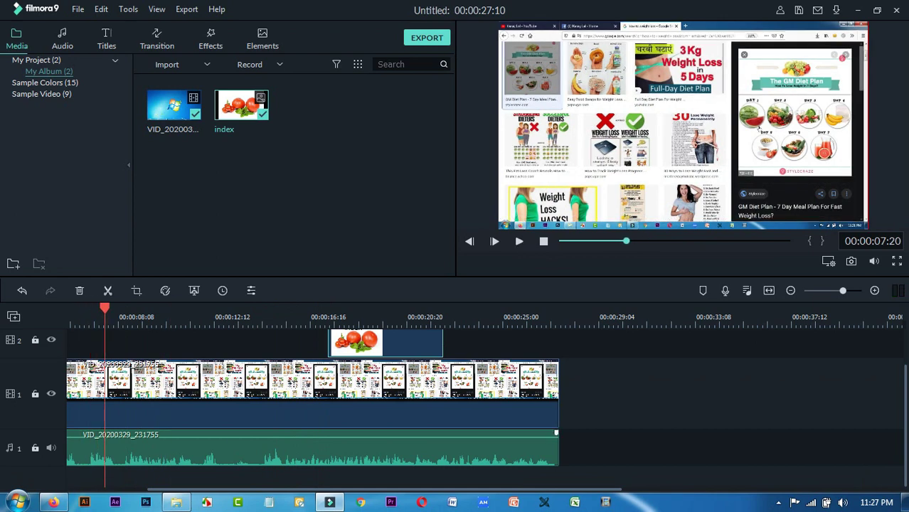
scroll(455, 398, left, 3)
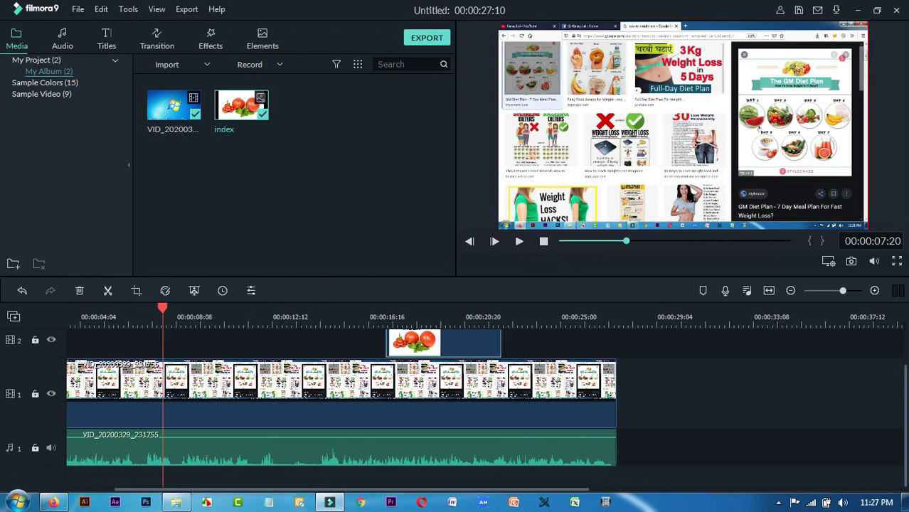
click(117, 318)
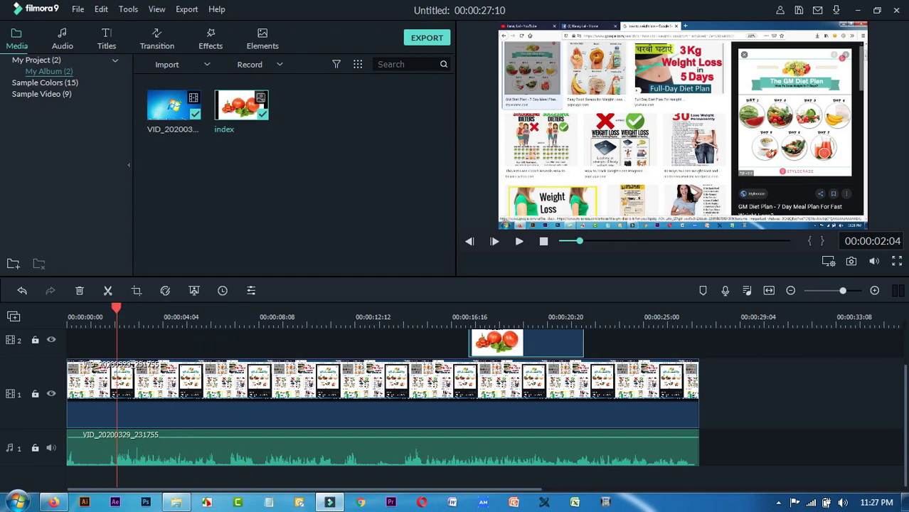
click(519, 241)
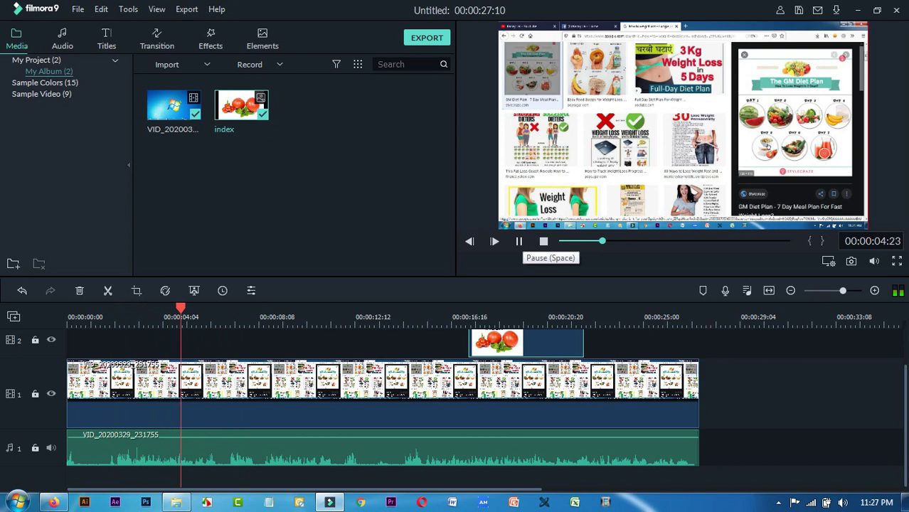
click(92, 318)
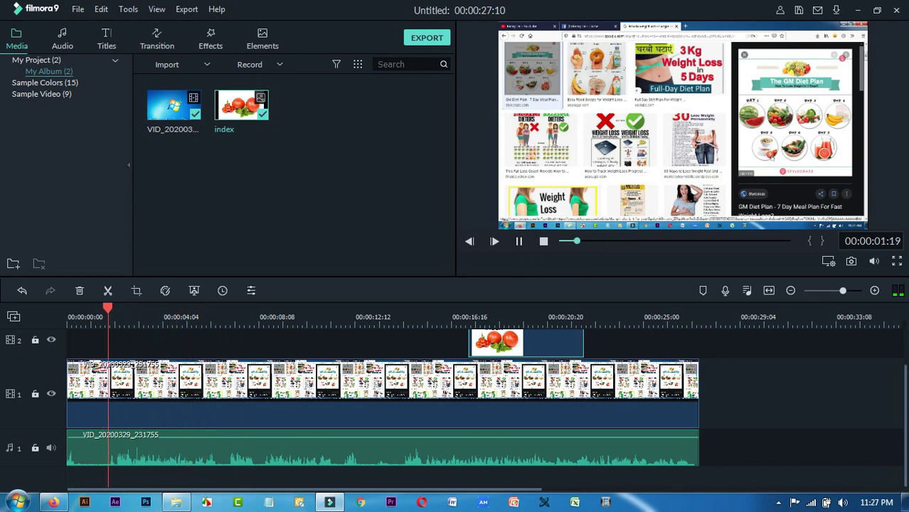
key(space)
drag(115, 317, 68, 316)
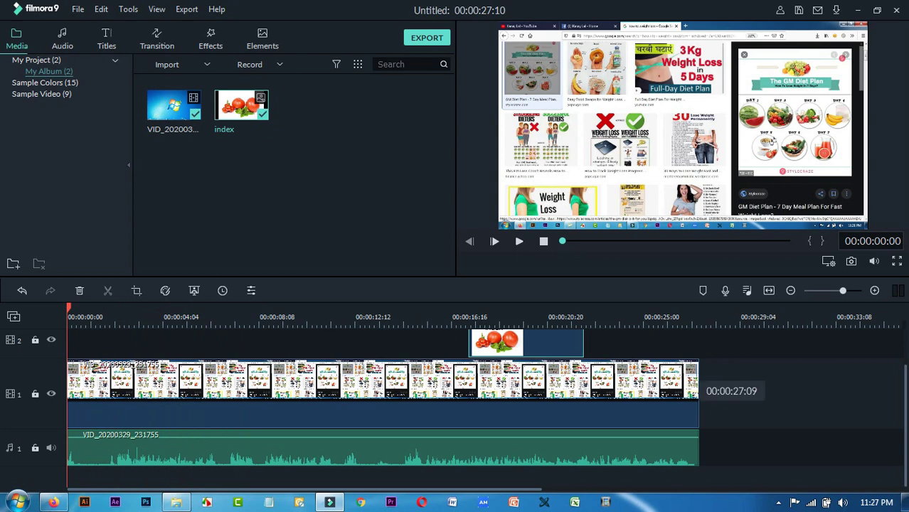
Trim the recording and its detached audio together so both span about 00:00:03 to 00:00:27:06 on the timeline.
click(694, 391)
drag(678, 451, 712, 427)
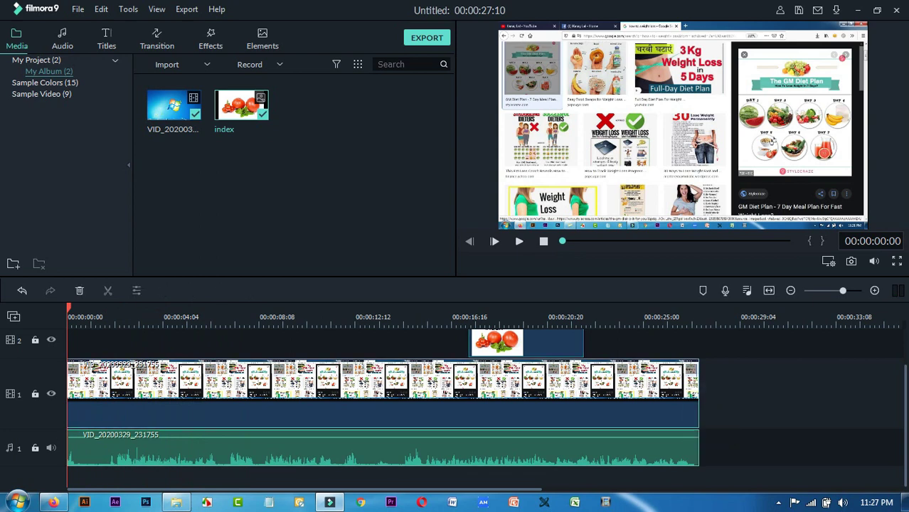
click(725, 436)
drag(672, 449, 726, 428)
drag(698, 388, 673, 382)
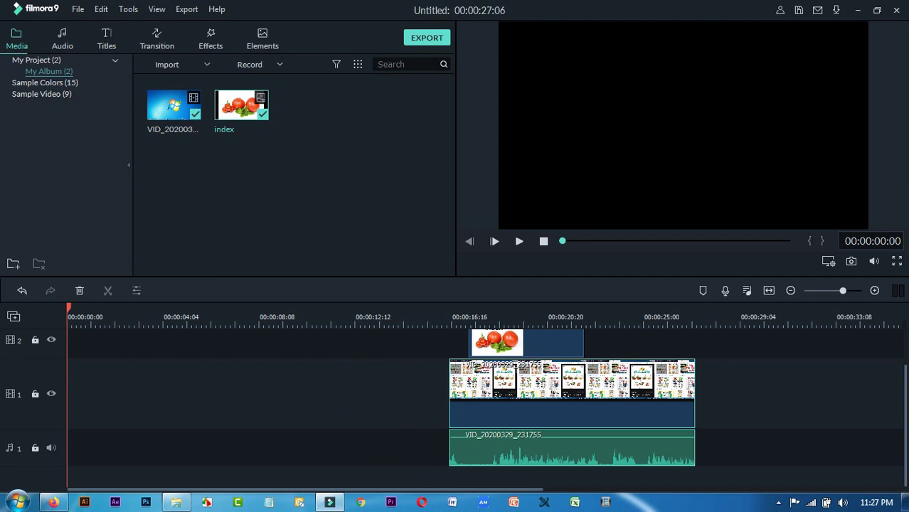
drag(450, 388, 146, 388)
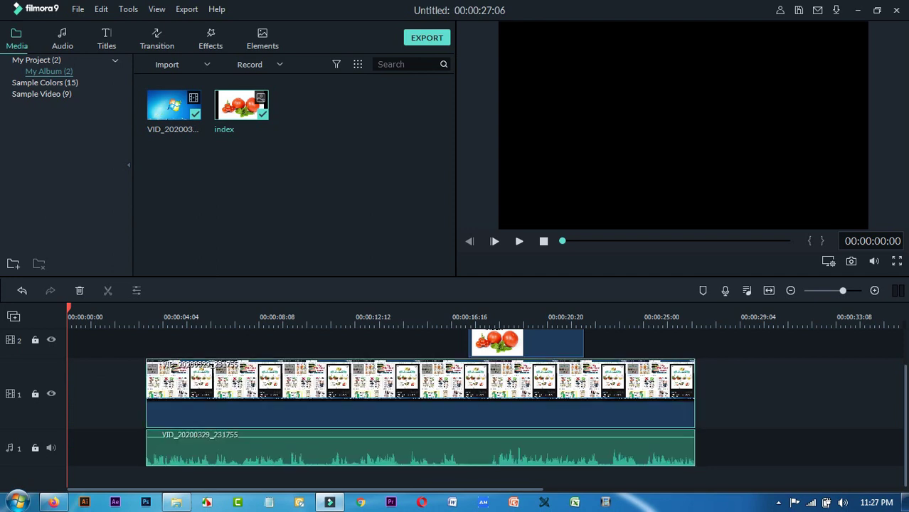
Play from about 00:00:06, shorten the recording and audio, and place both at the timeline start, ending at about 00:00:18:13.
click(212, 318)
key(space)
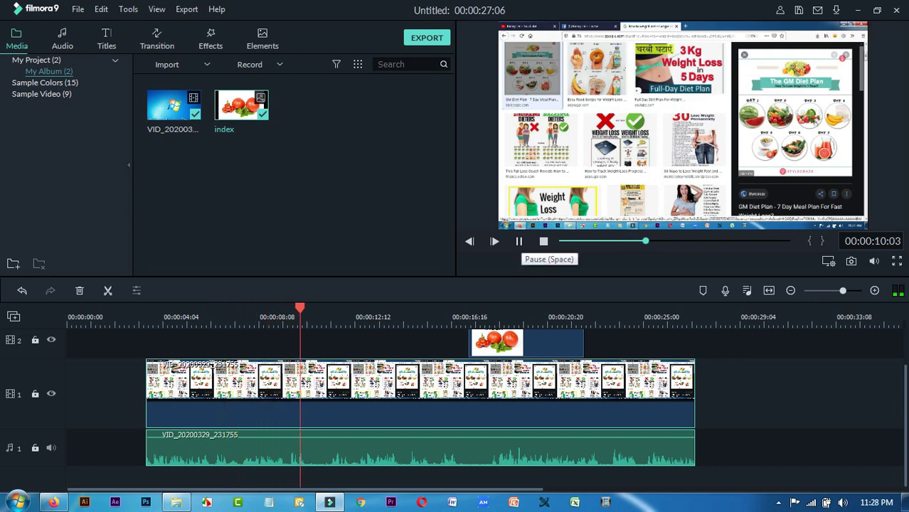
click(518, 241)
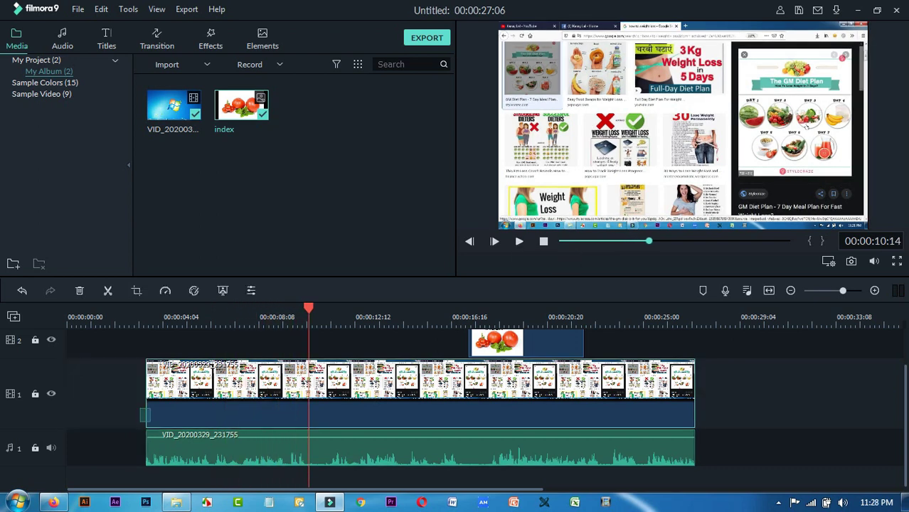
drag(146, 398, 267, 398)
drag(328, 398, 129, 398)
drag(267, 384, 268, 384)
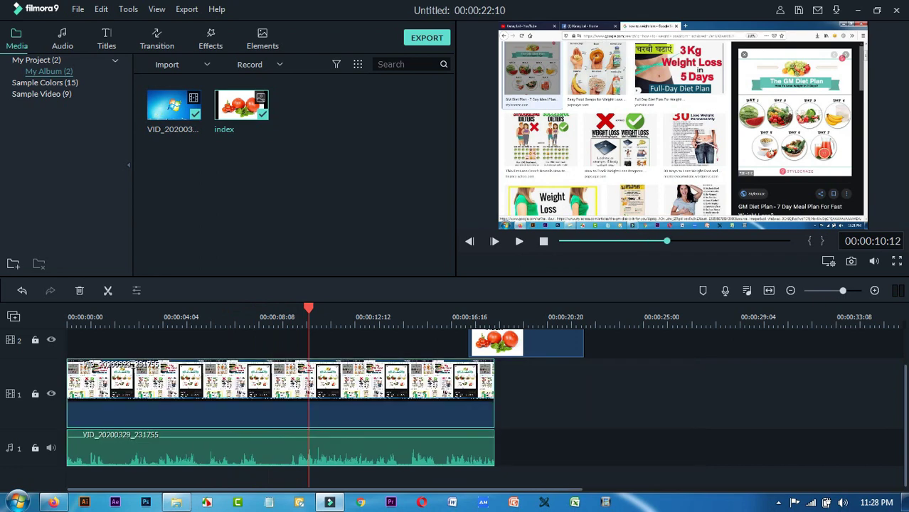
Move the tomato image on video track 2 to about 00:00:02:13 and preview the overlay at 00:00:04:19.
scroll(326, 408, down, 1)
drag(498, 342, 153, 343)
click(123, 318)
scroll(135, 384, up, 1)
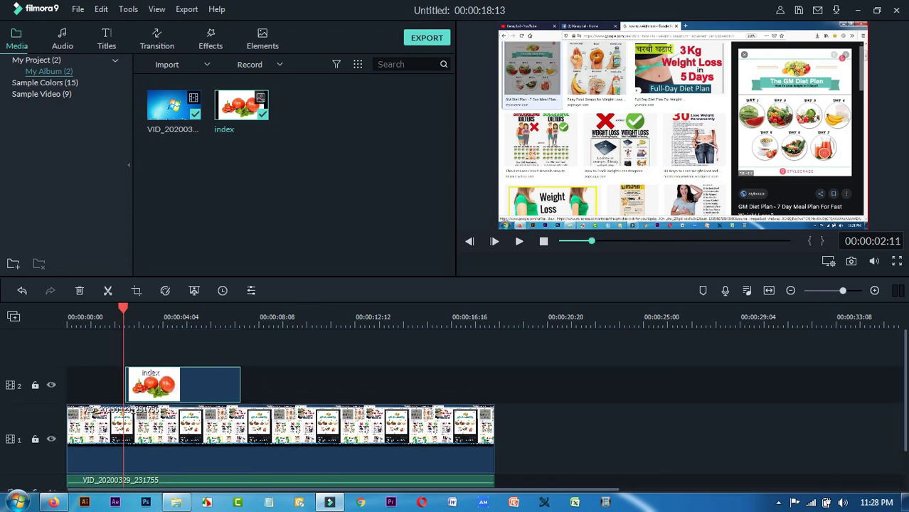
click(176, 318)
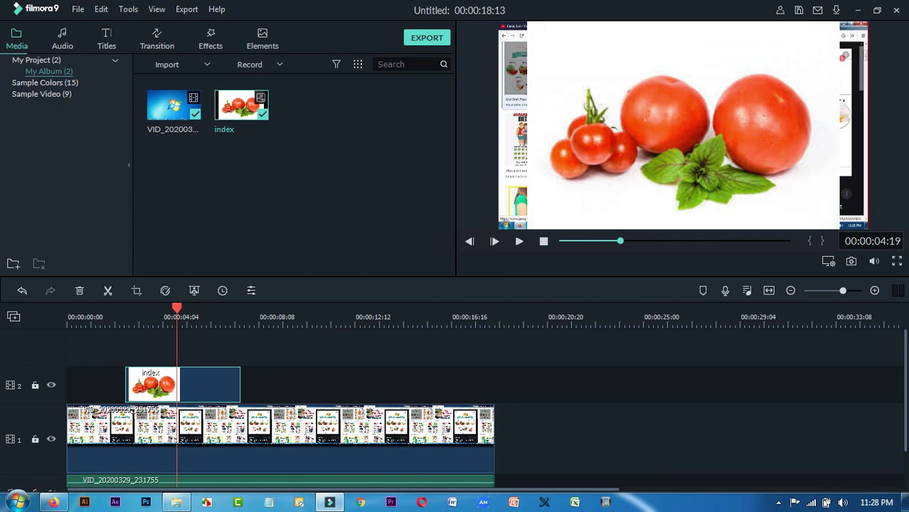
Move the tomato image up to video track 3 at the same time position, leaving track 2 empty above the recording.
click(280, 440)
scroll(280, 440, down, 1)
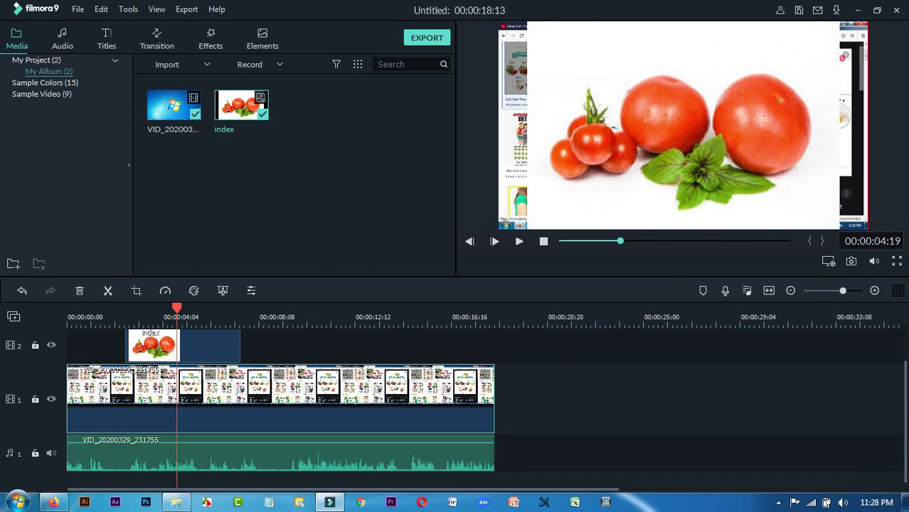
right_click(400, 399)
click(395, 404)
scroll(206, 385, up, 1)
drag(207, 385, 206, 347)
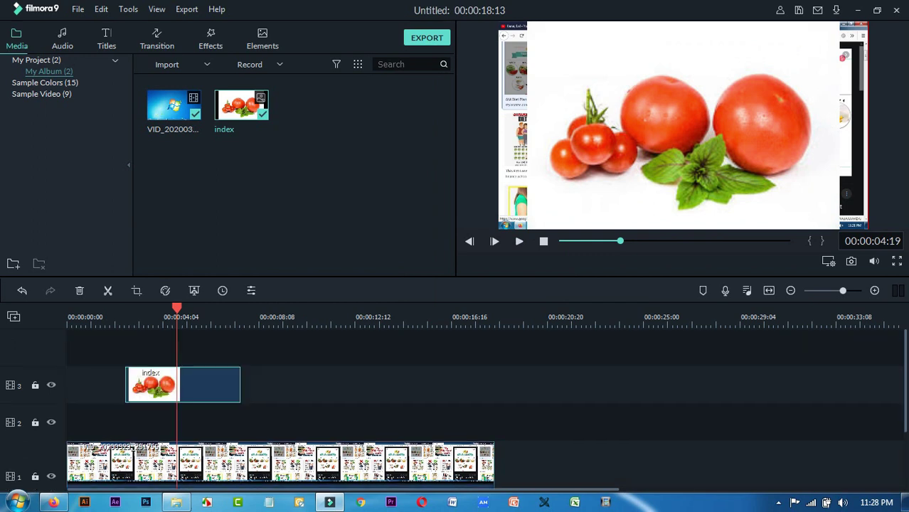
click(207, 347)
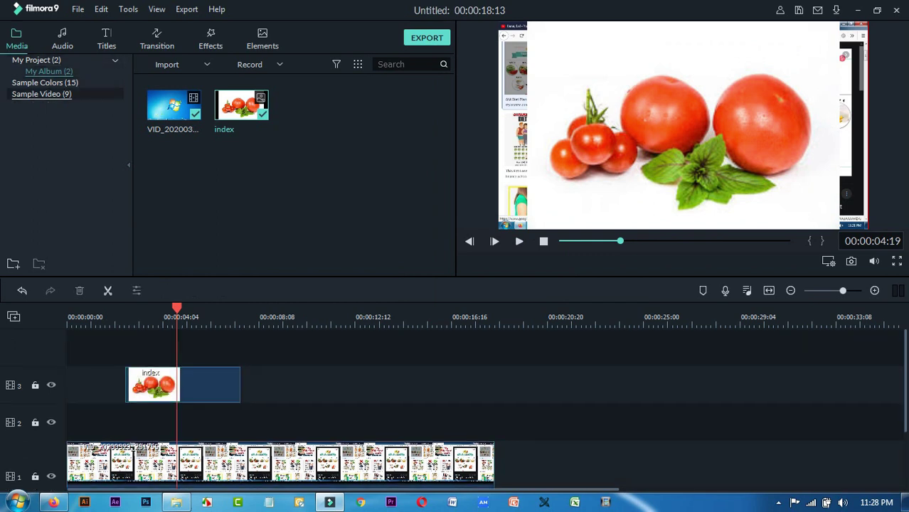
Place the White sample color on video track 2 directly beneath the tomato image as its background.
click(43, 94)
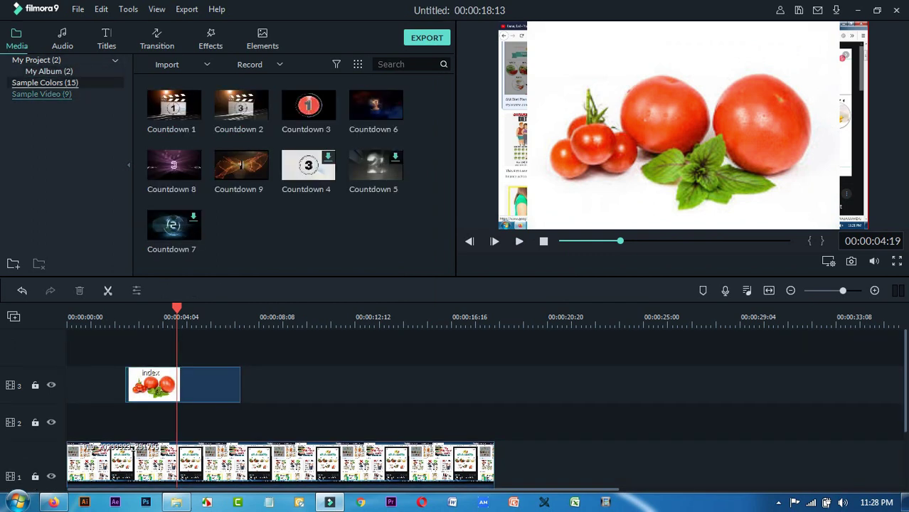
click(45, 82)
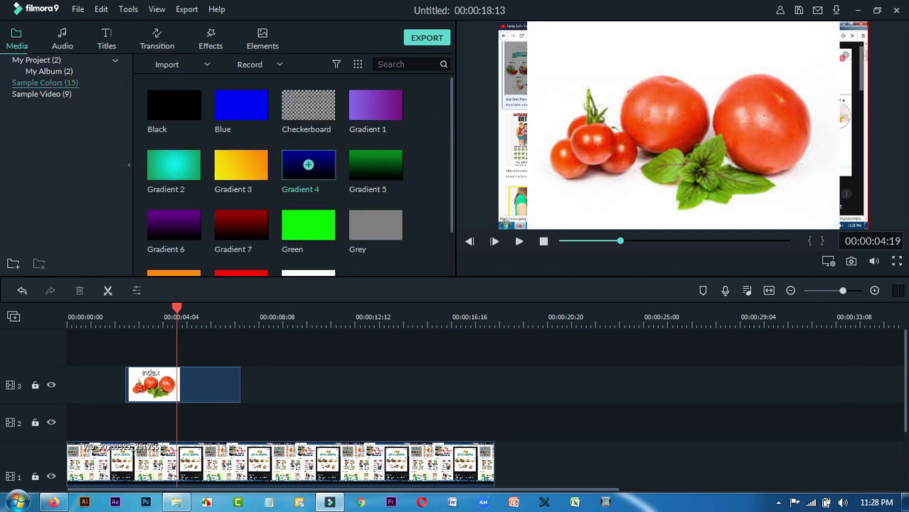
scroll(292, 171, down, 2)
drag(308, 231, 183, 423)
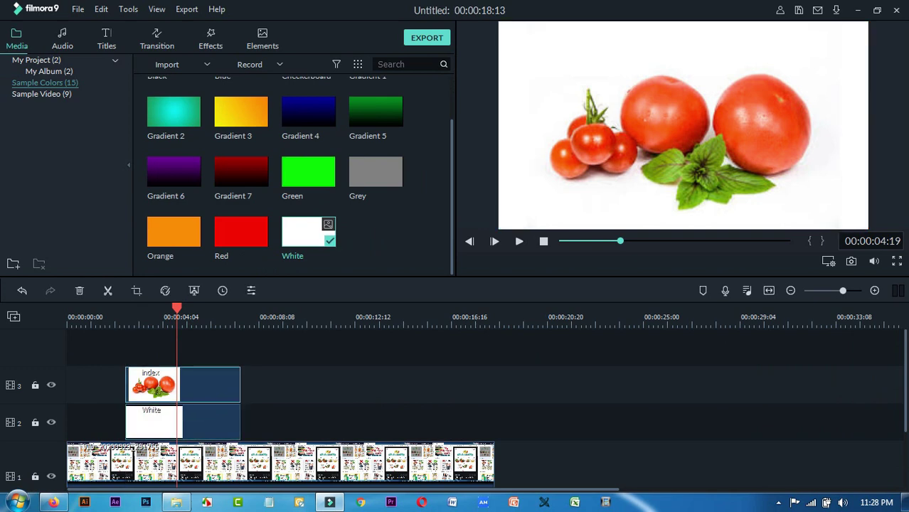
Scale the tomato image on track 3 down to 54.93% in its Transform settings.
double_click(184, 385)
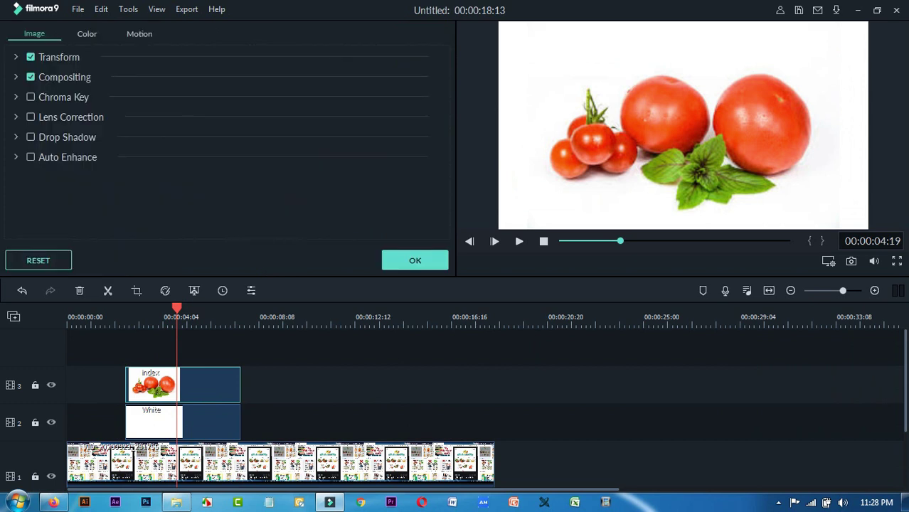
click(16, 57)
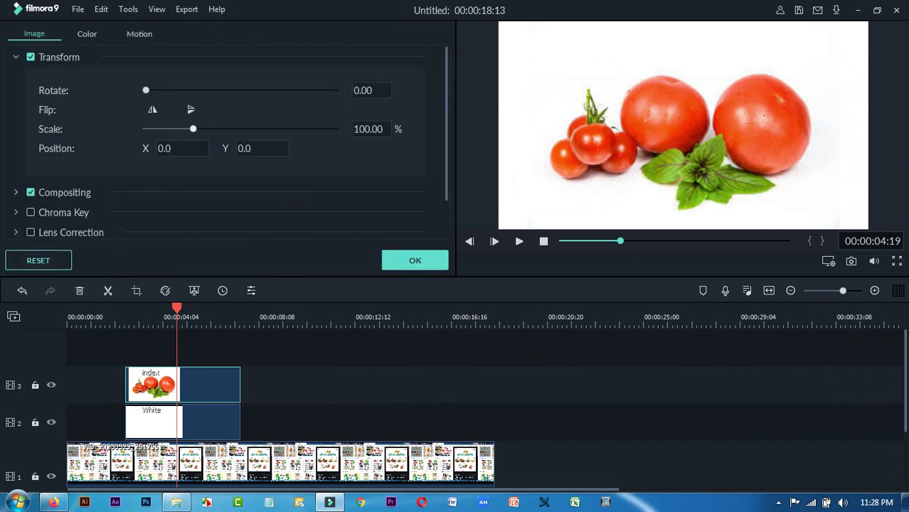
drag(193, 129, 171, 129)
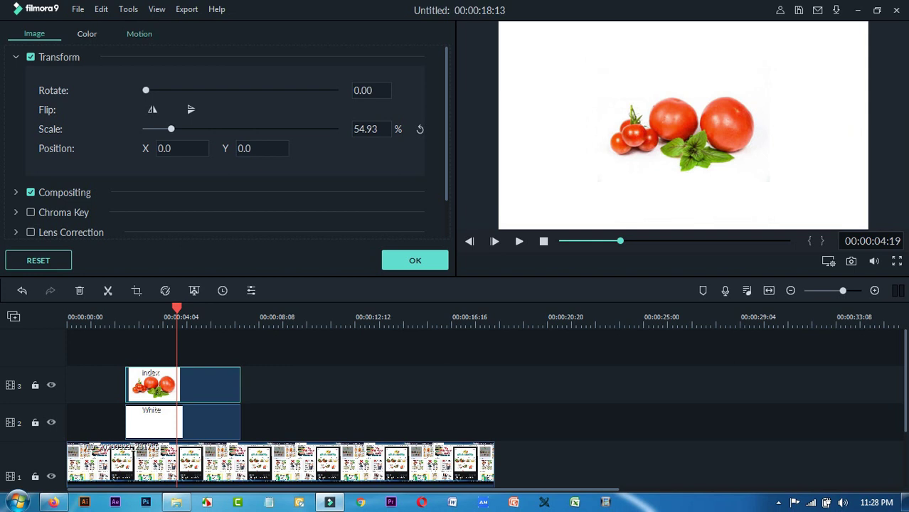
Apply the Boom! motion to the tomato image and preview the animation.
click(139, 33)
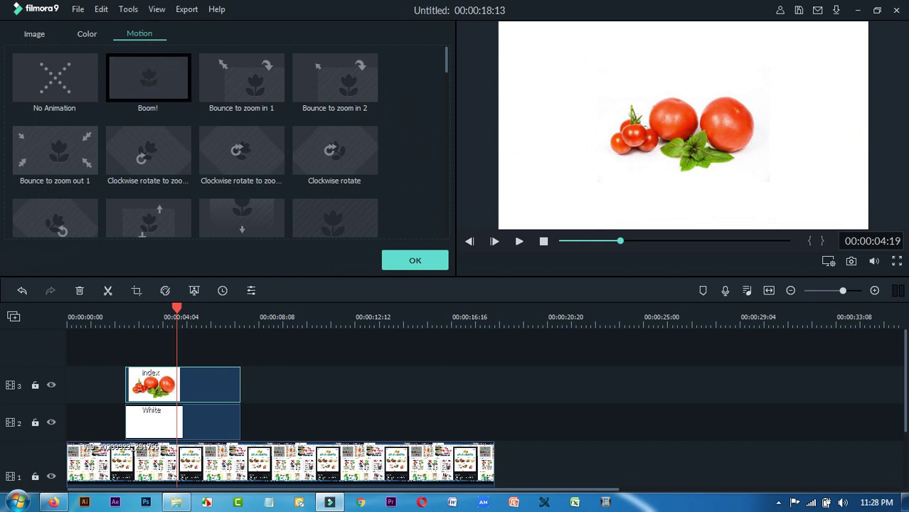
double_click(148, 78)
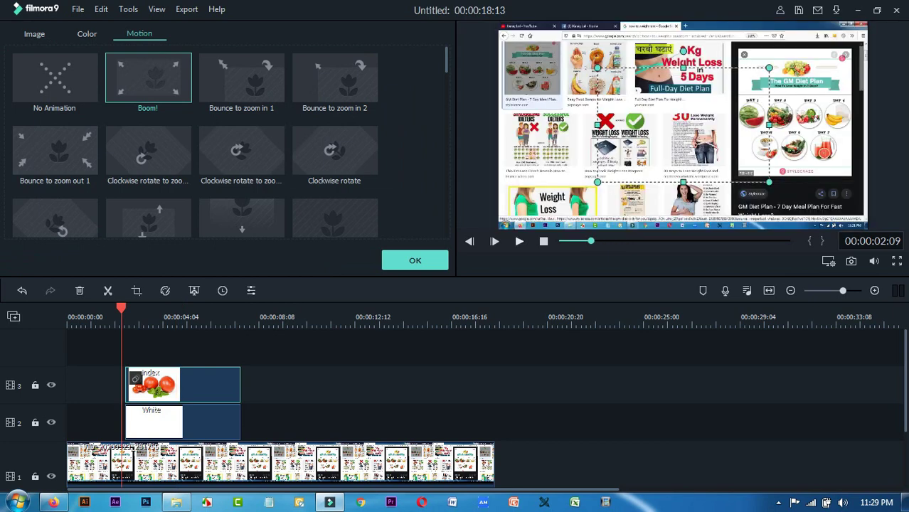
key(space)
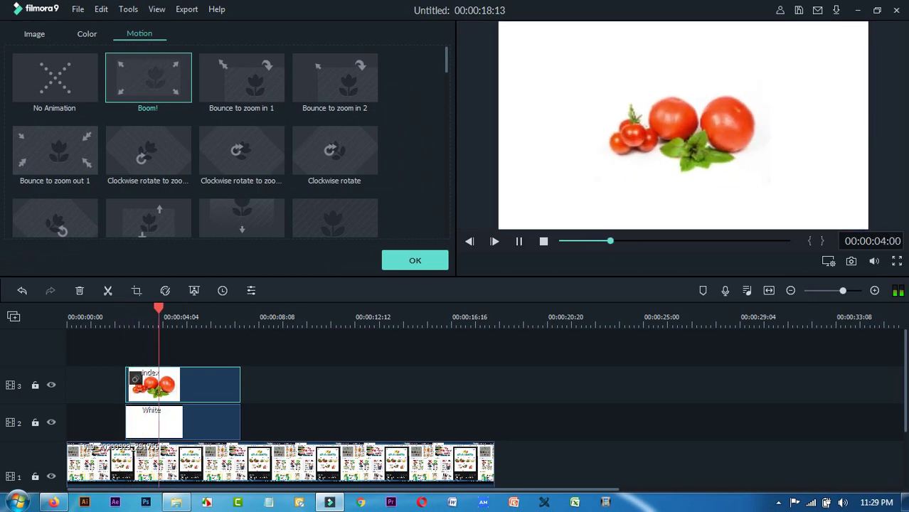
key(space)
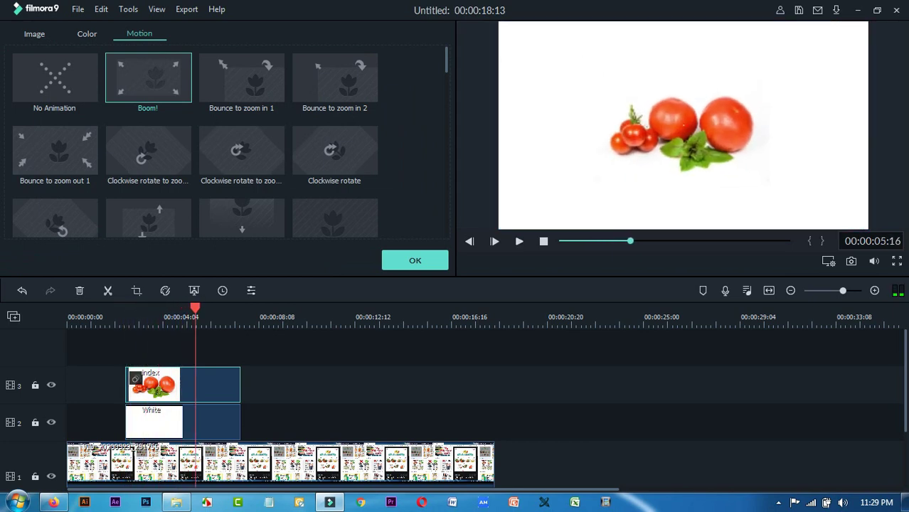
Set the tomato image's motion to the inward-arrow zoom preset directly below Zoom in to the left, preview it, and accept the image settings.
scroll(241, 132, down, 5)
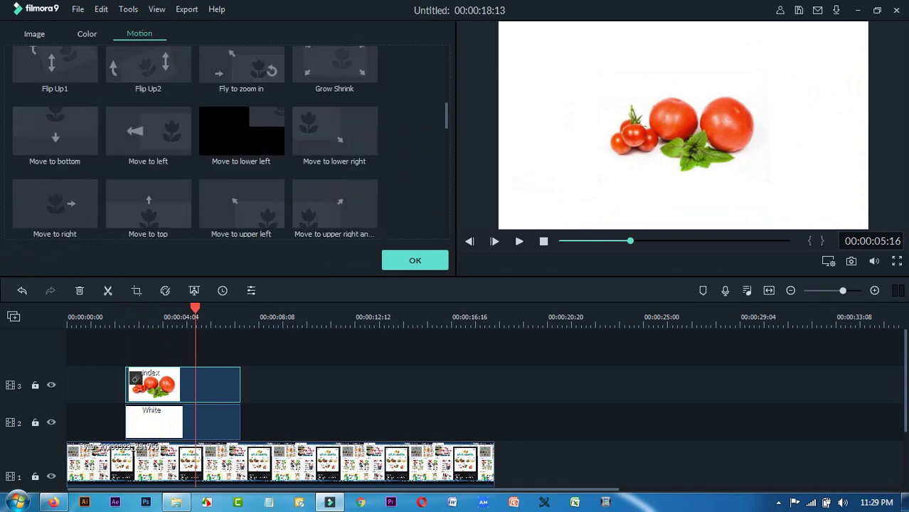
scroll(241, 156, down, 3)
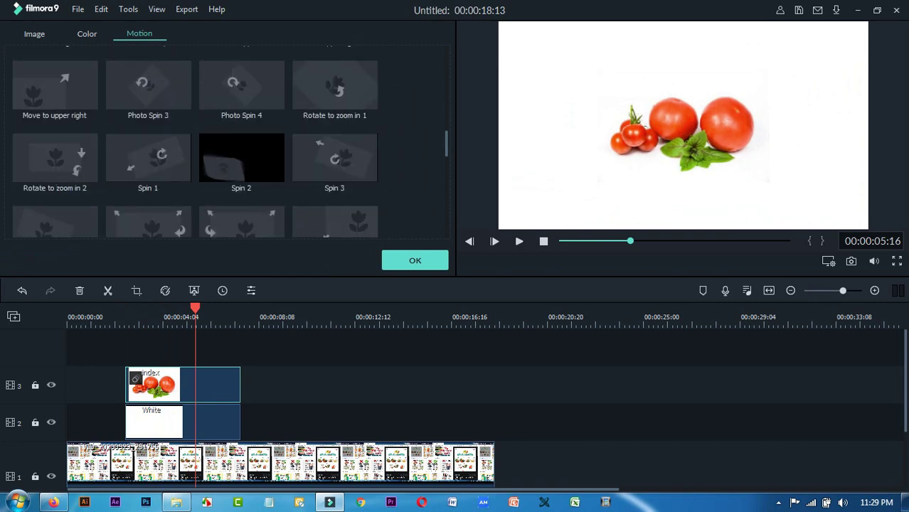
scroll(334, 158, down, 3)
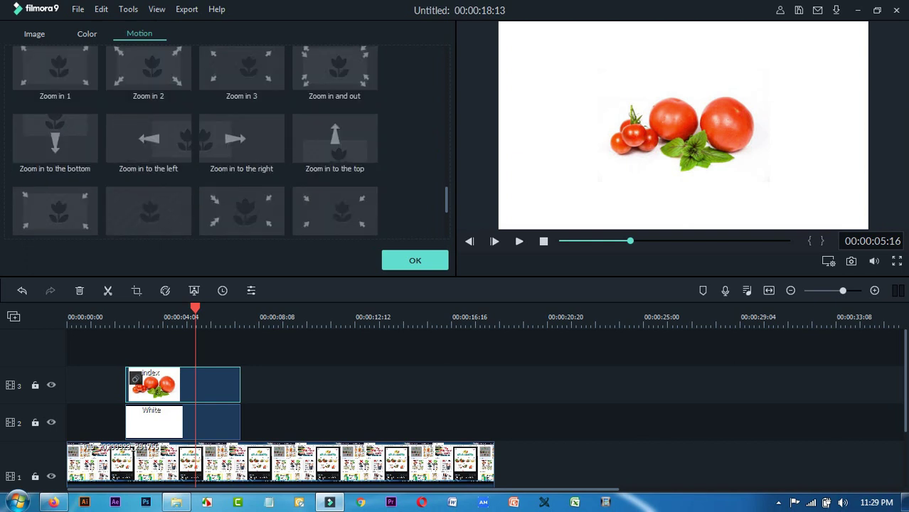
click(148, 211)
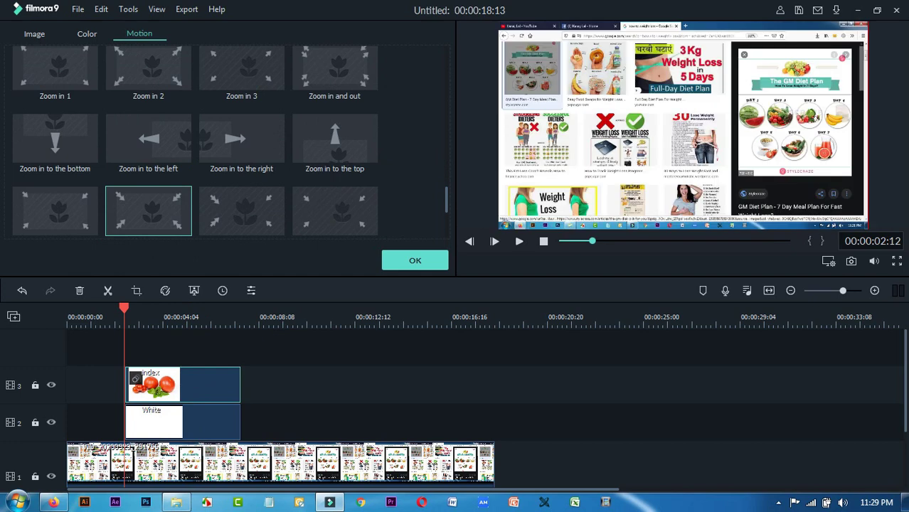
click(519, 241)
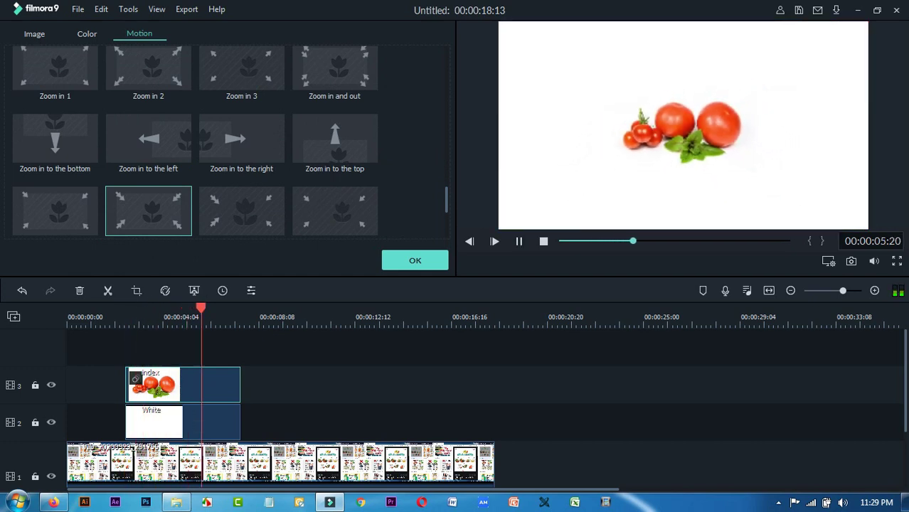
key(space)
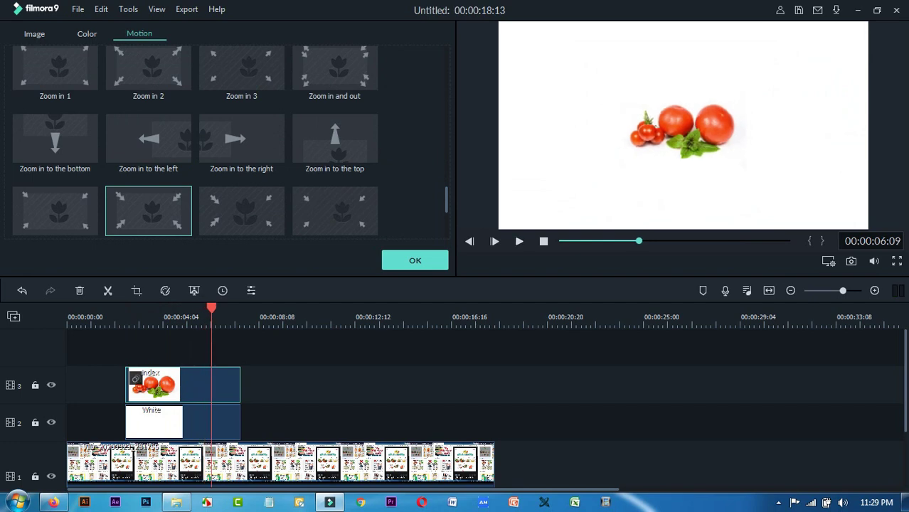
click(415, 260)
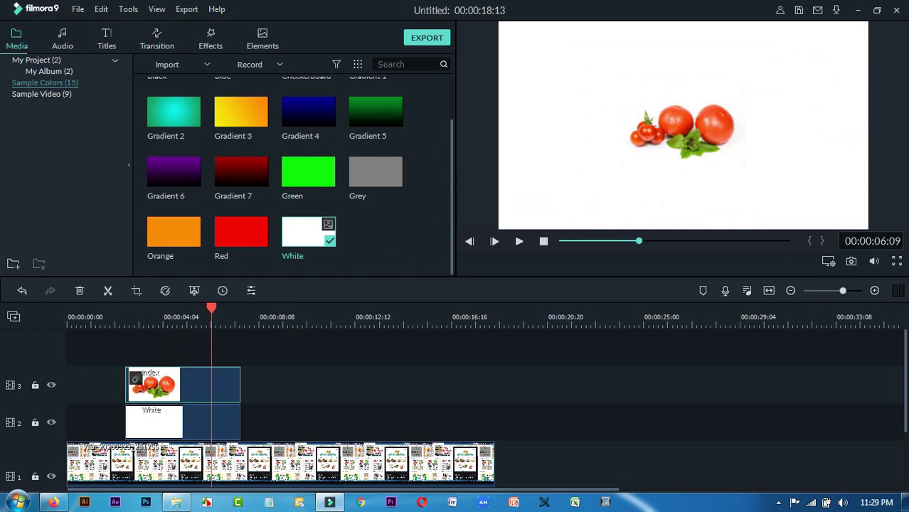
Add the Credit 5 title on track 4 directly above the tomato image, aligned with the image clip.
scroll(275, 171, up, 2)
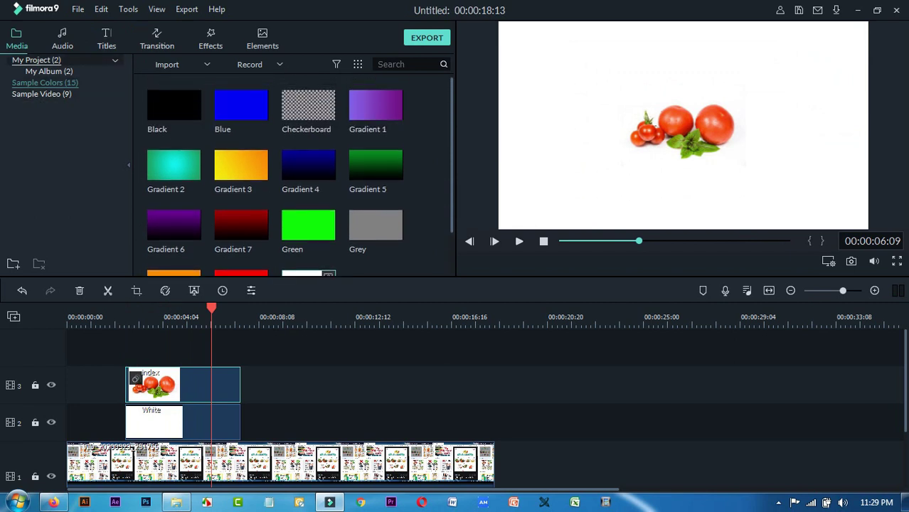
click(107, 39)
scroll(299, 178, down, 10)
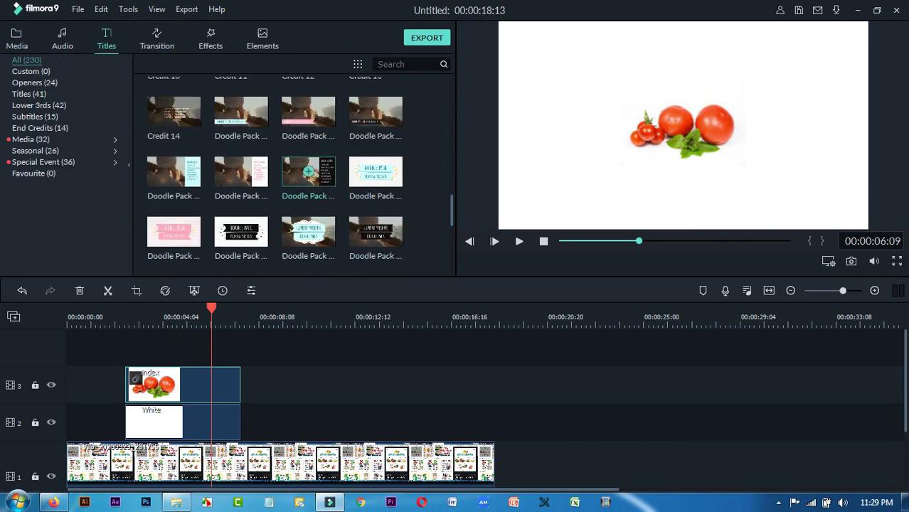
scroll(376, 112, up, 3)
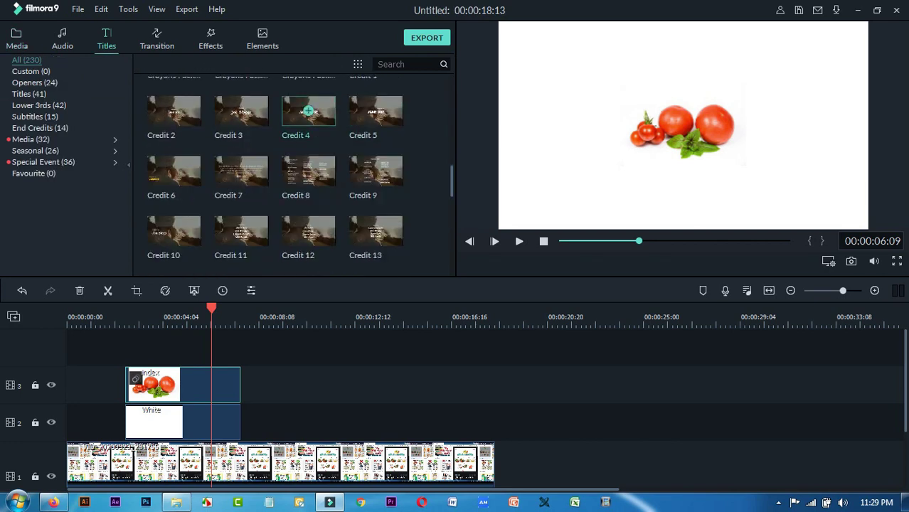
drag(376, 112, 184, 348)
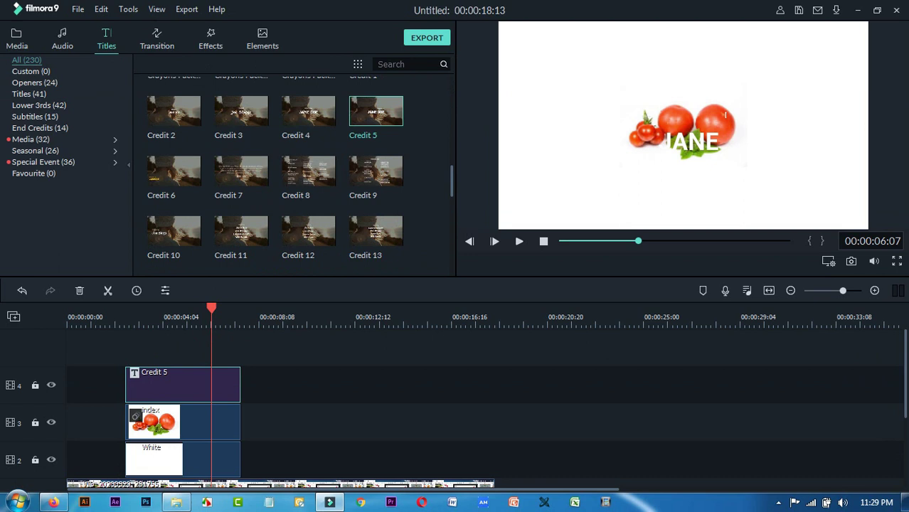
Replace all of the Credit 5 title's placeholder text with "Tomato".
double_click(183, 384)
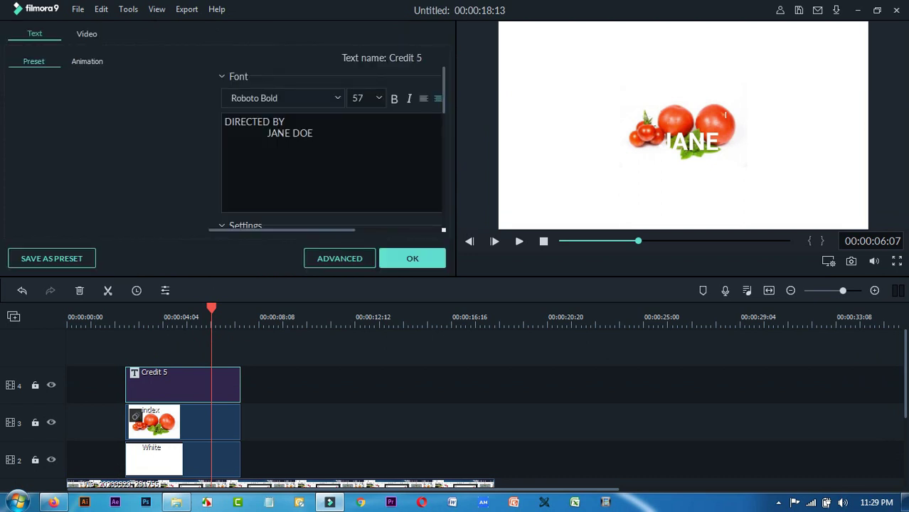
key(ctrl+a)
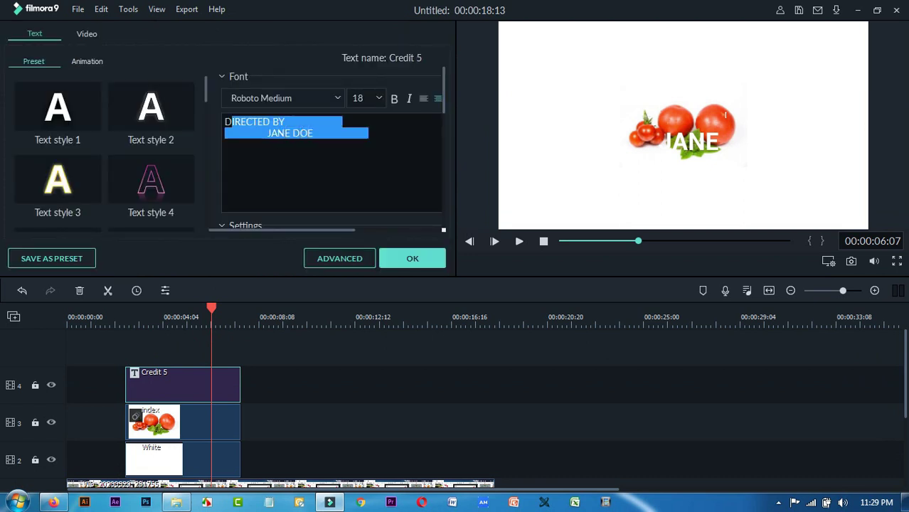
key(BackSpace)
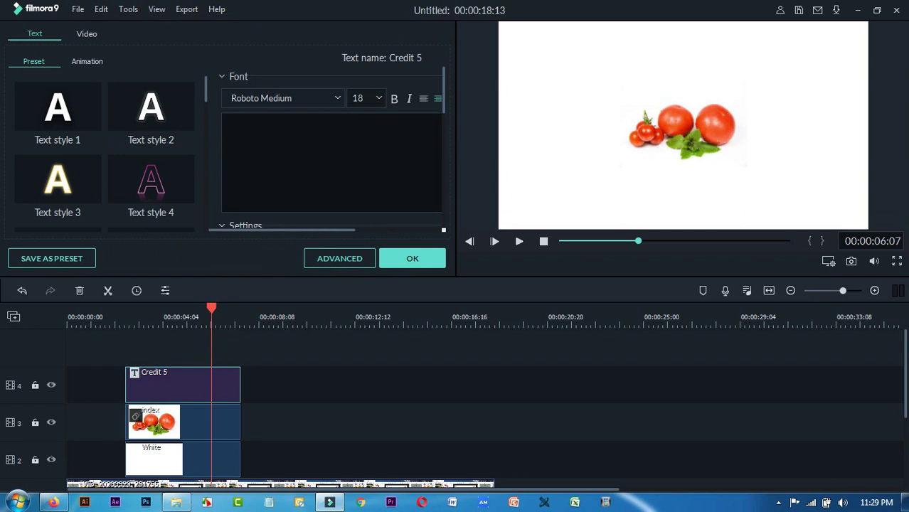
text(Tomato)
Change the Tomato title's text color to bright red using the basic colors in the custom color picker.
key(ctrl+a)
scroll(332, 149, down, 2)
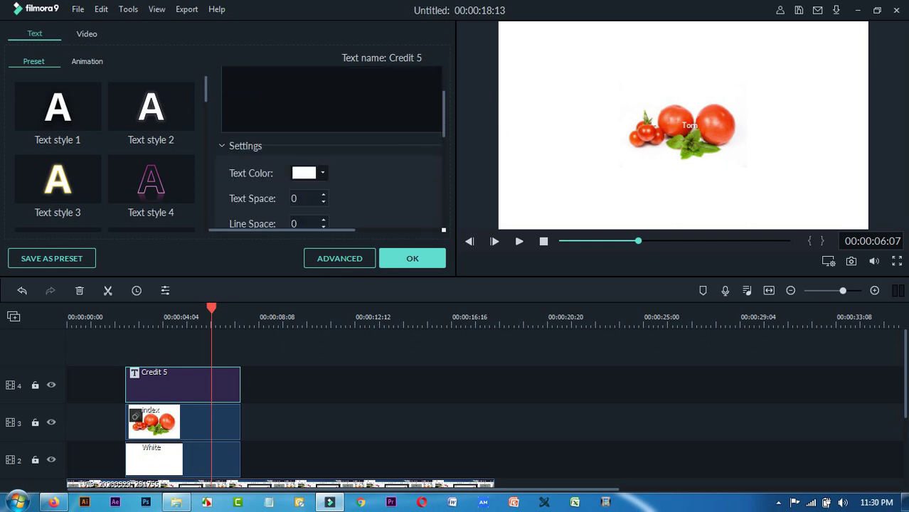
click(322, 173)
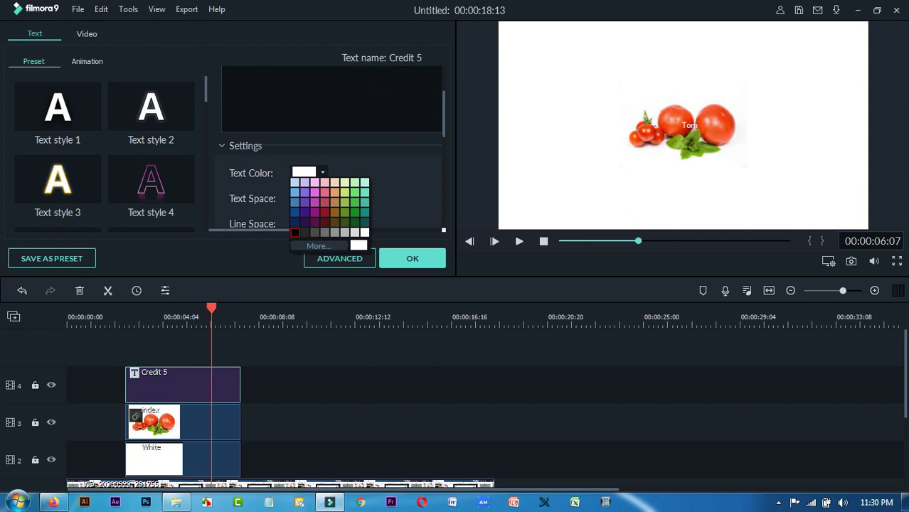
click(295, 232)
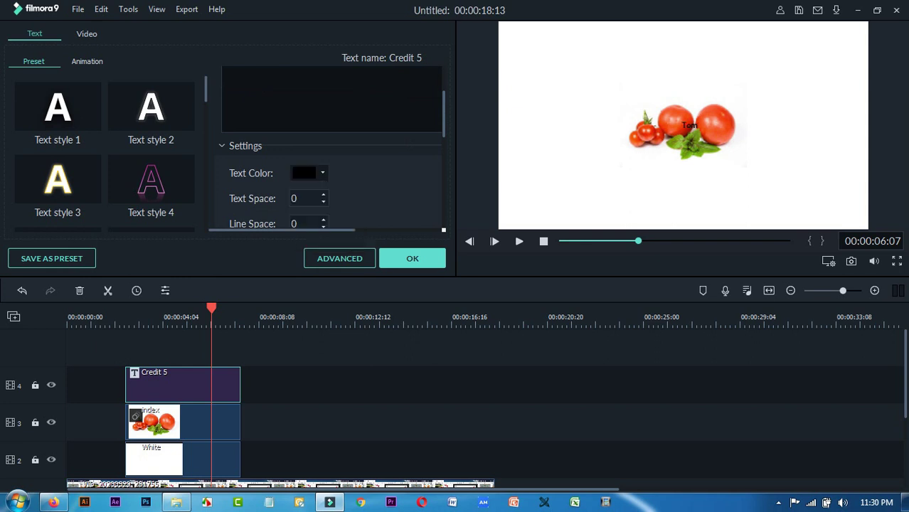
click(307, 173)
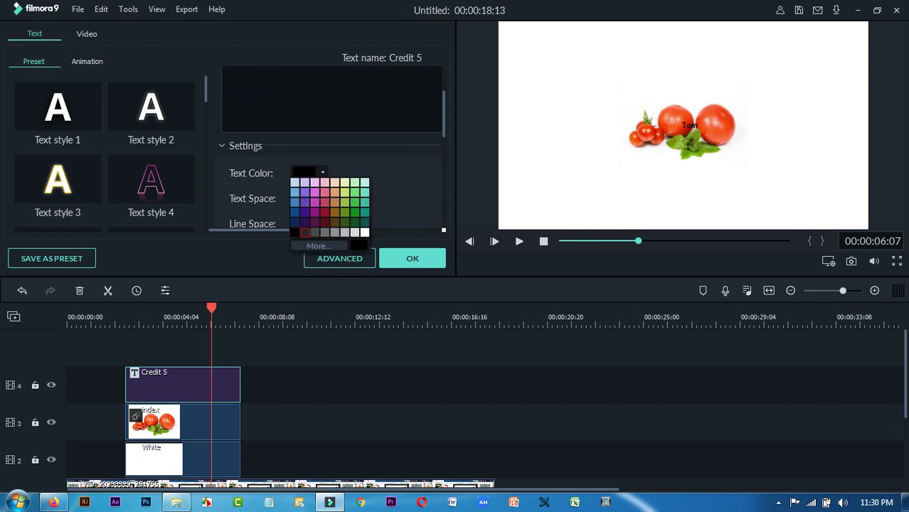
click(318, 245)
click(316, 191)
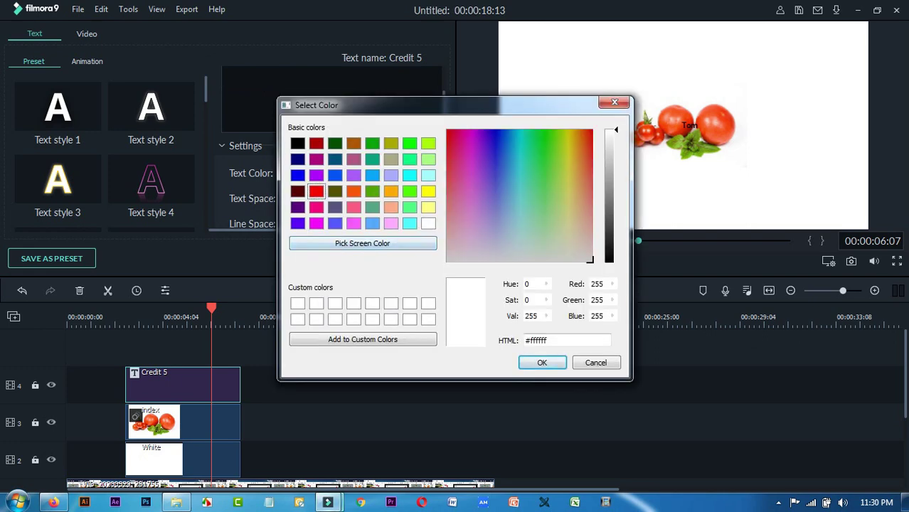
click(542, 363)
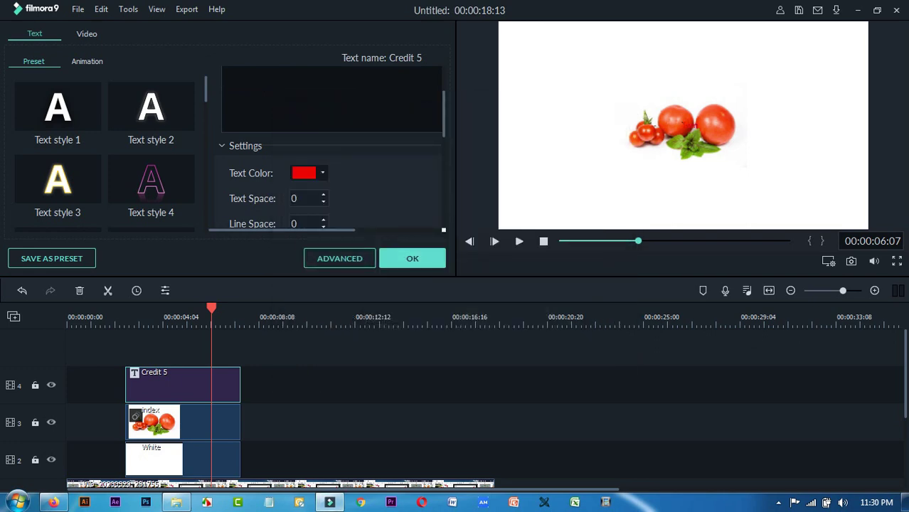
Set the Tomato title's font size to 40.
scroll(332, 149, up, 2)
drag(256, 123, 224, 122)
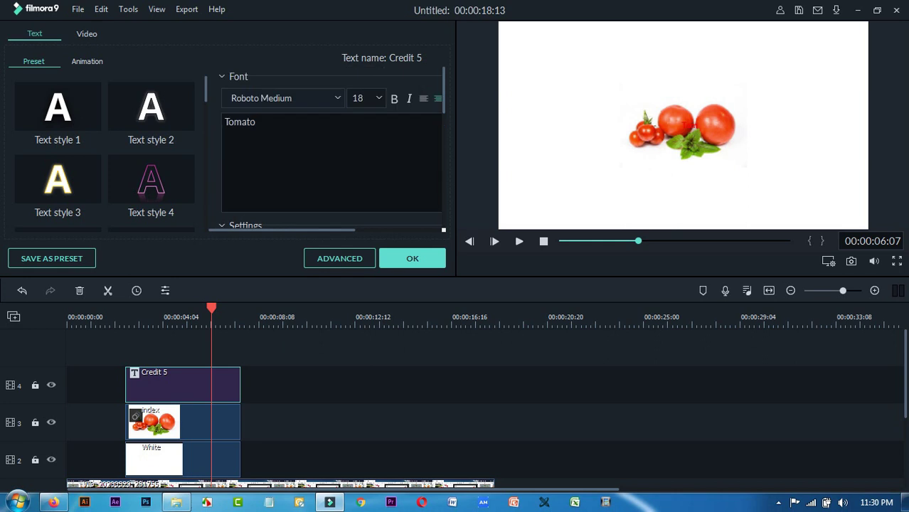
click(363, 98)
key(Up)
key(Up)
key(Up)
key(BackSpace)
text(4)
click(379, 98)
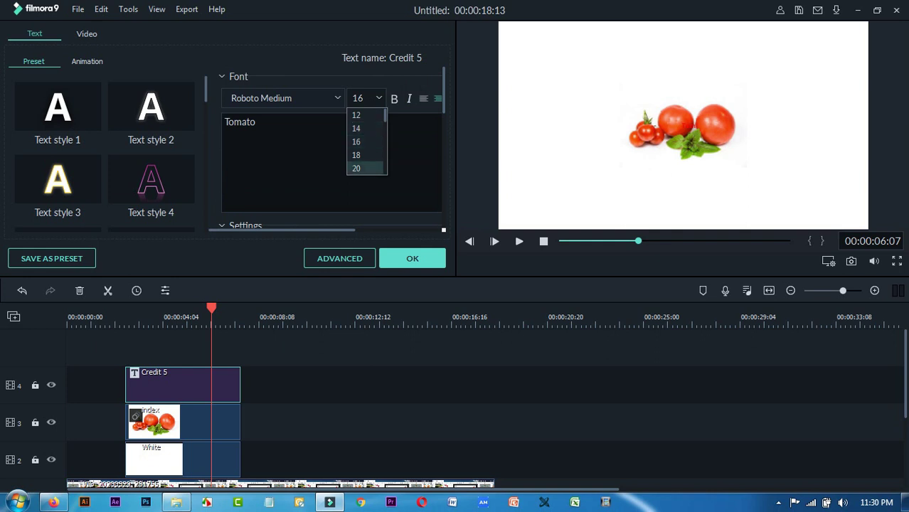
click(358, 168)
key(Down)
key(Down)
key(Down)
key(Down)
key(Down)
key(Down)
key(Down)
key(Down)
key(Down)
key(Down)
key(Down)
key(Down)
key(Down)
key(Down)
key(Down)
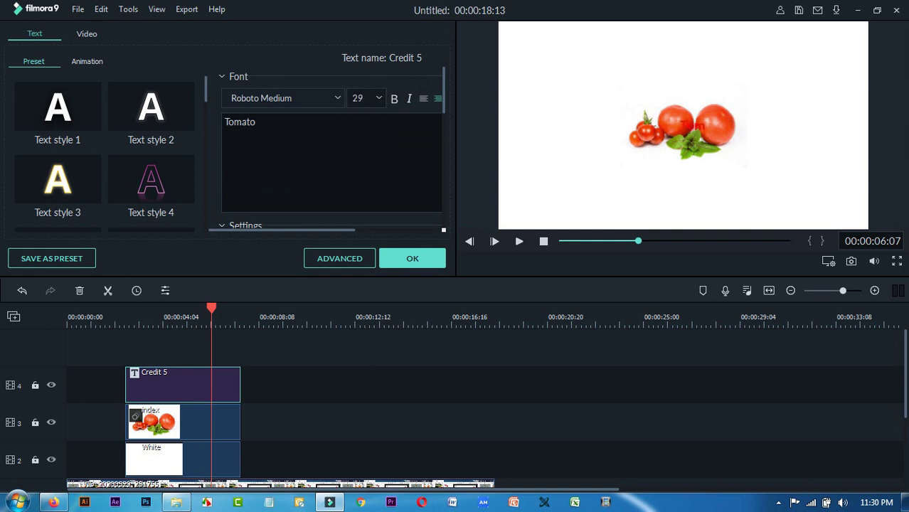
key(Down)
key(Down)
key(Down)
key(Down)
key(Down)
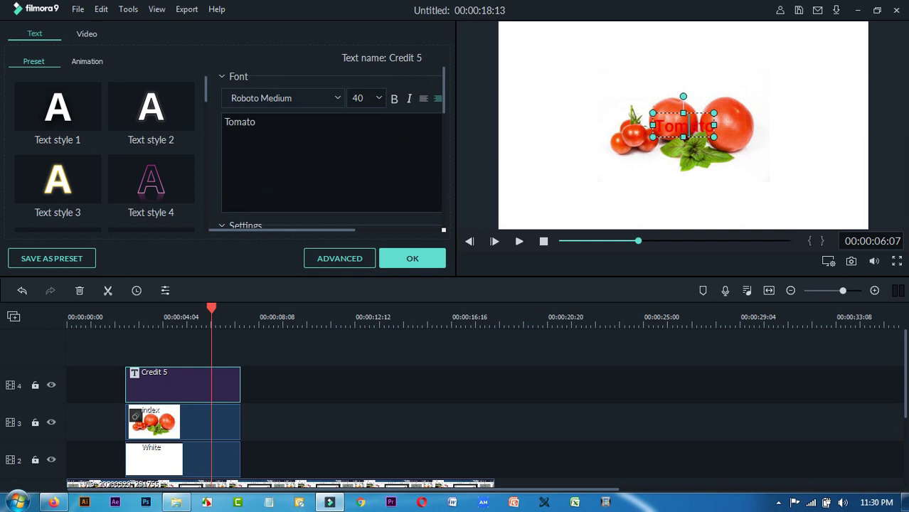
Move the Tomato text below the tomato image and enlarge its text box in width and height.
drag(683, 126, 774, 193)
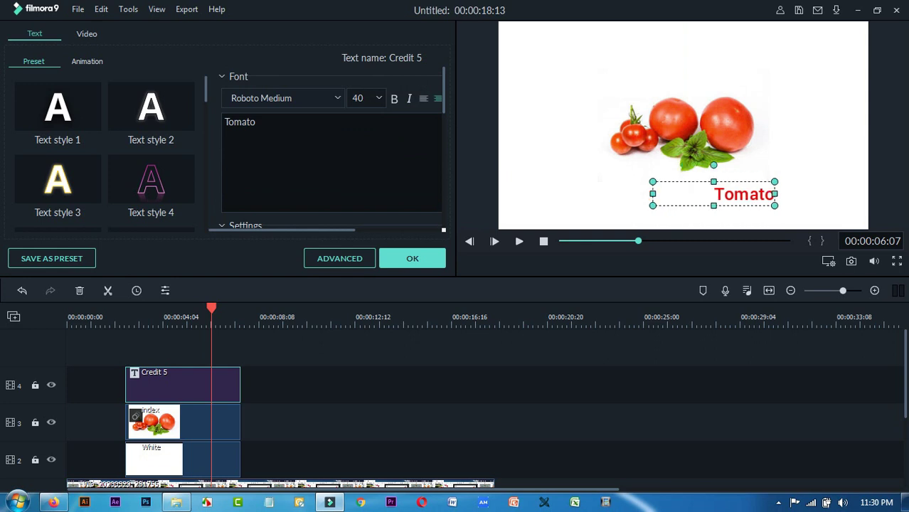
drag(653, 194, 572, 194)
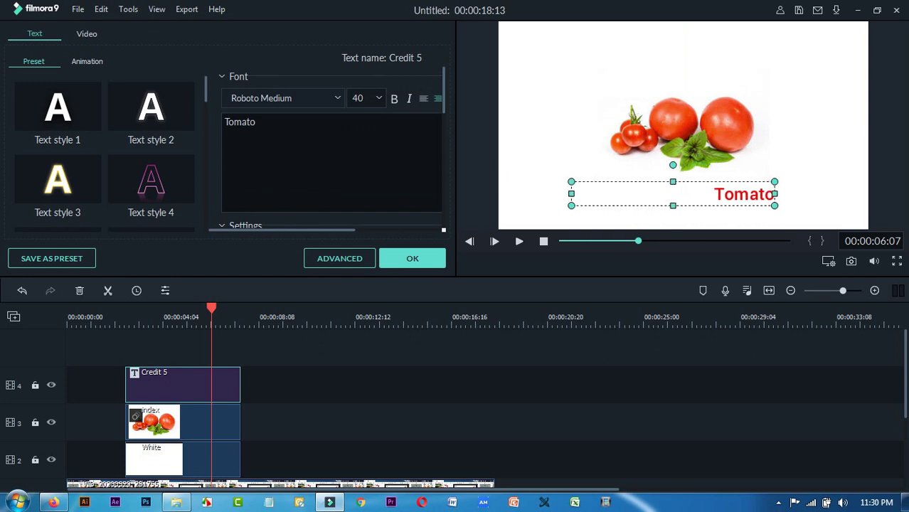
drag(673, 205, 673, 215)
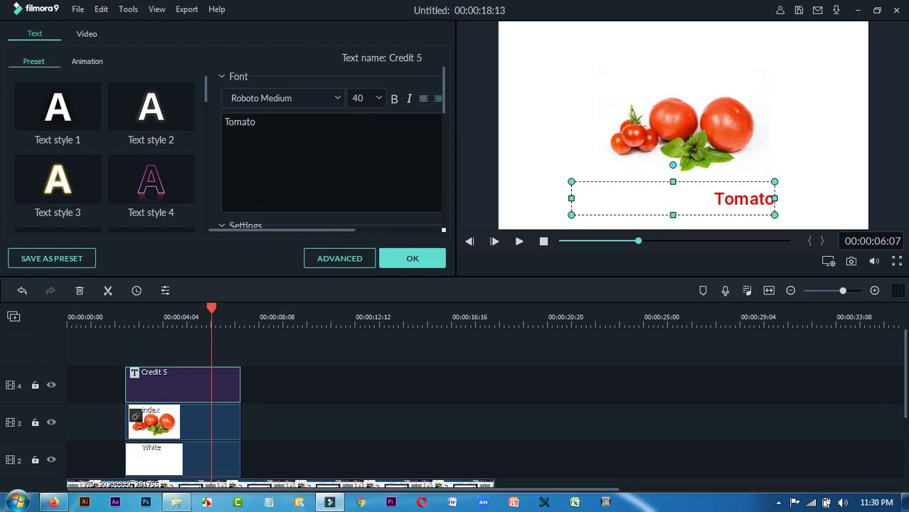
Center-align the Tomato text within its text box and deselect the title.
drag(282, 230, 361, 230)
click(328, 99)
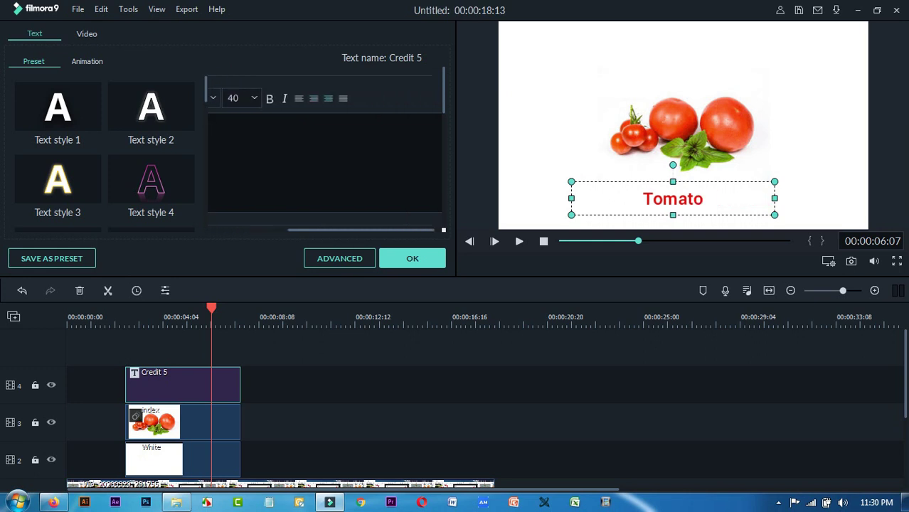
click(321, 387)
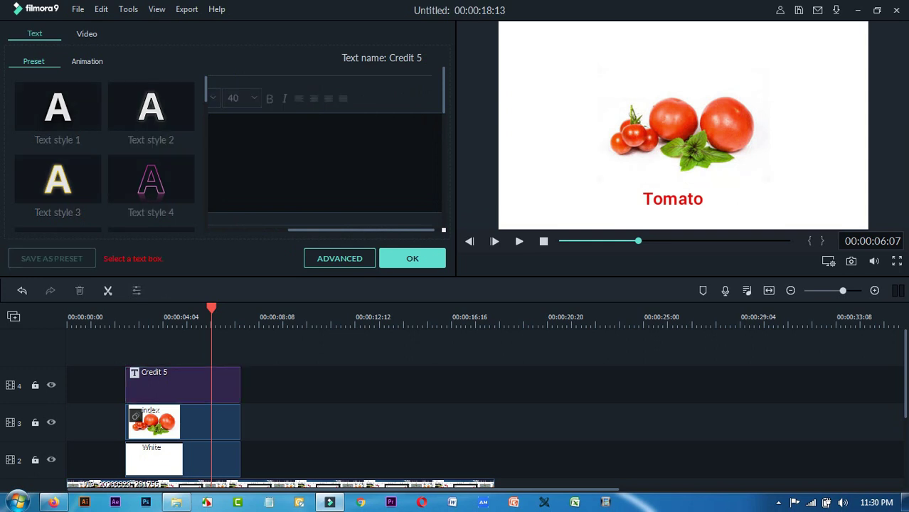
Move the tomato image higher in the frame and center the Tomato text beneath it.
click(197, 386)
drag(672, 198, 694, 192)
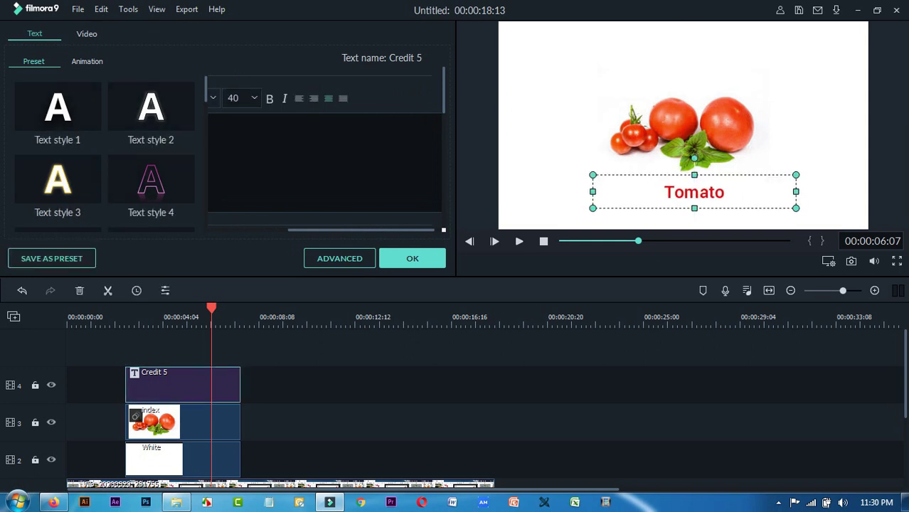
click(683, 132)
drag(682, 128, 683, 101)
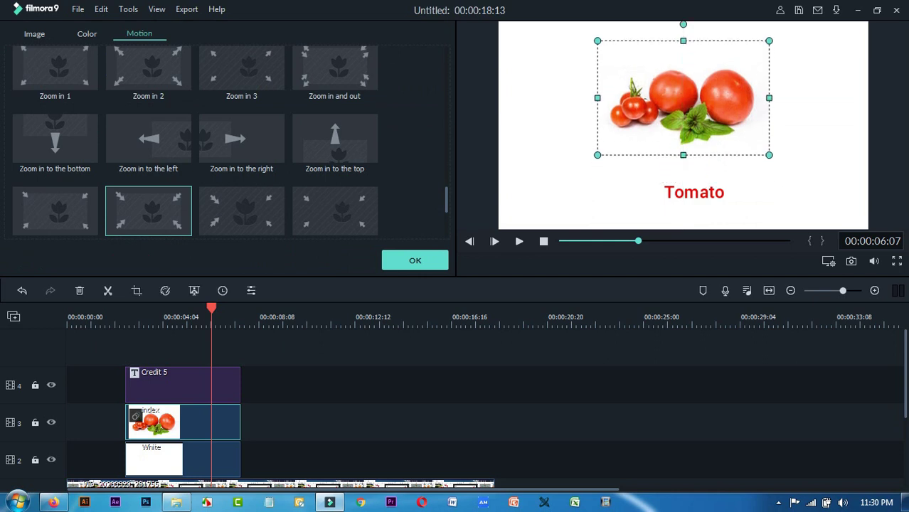
drag(693, 192, 683, 178)
click(498, 387)
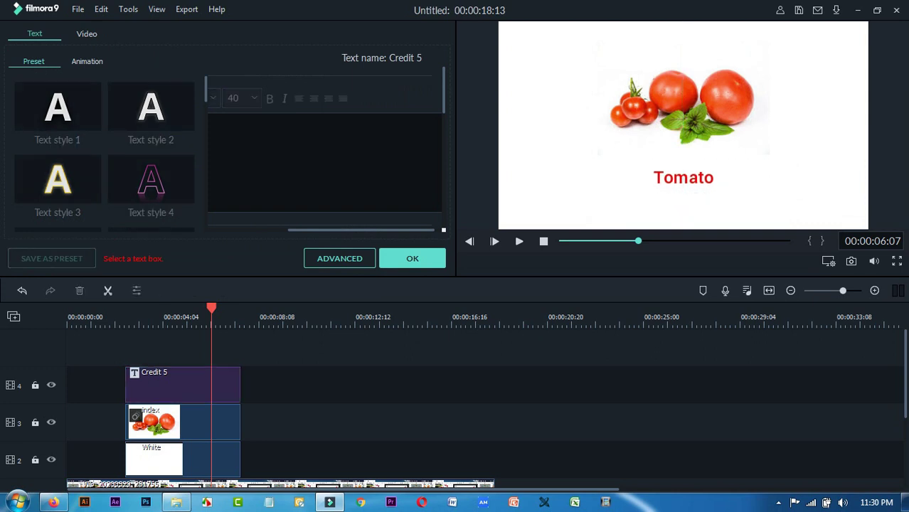
Preview the title and image overlay from 00:00:02:04, just before the clips begin, and pause playback.
click(127, 318)
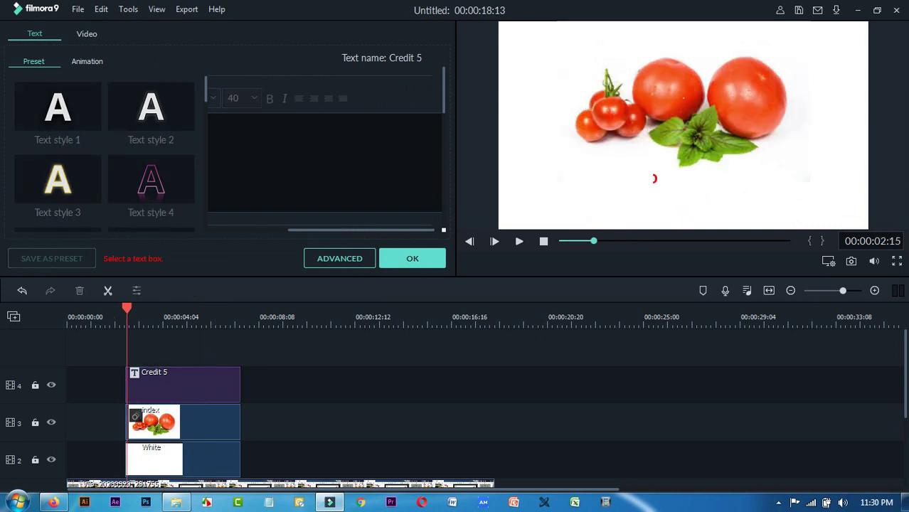
click(117, 318)
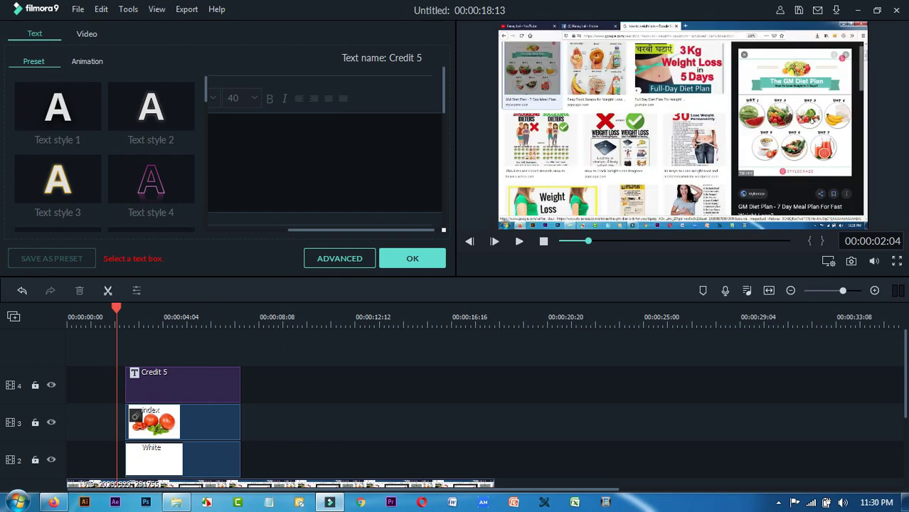
click(520, 242)
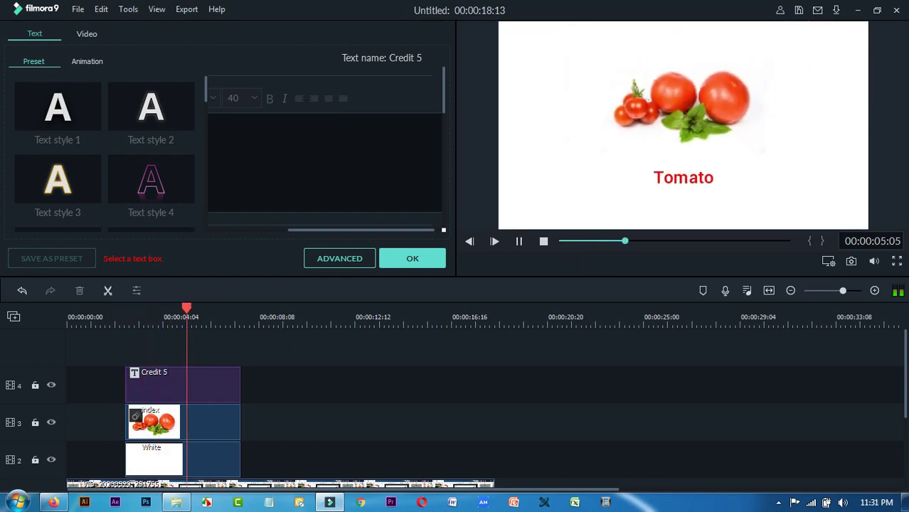
key(space)
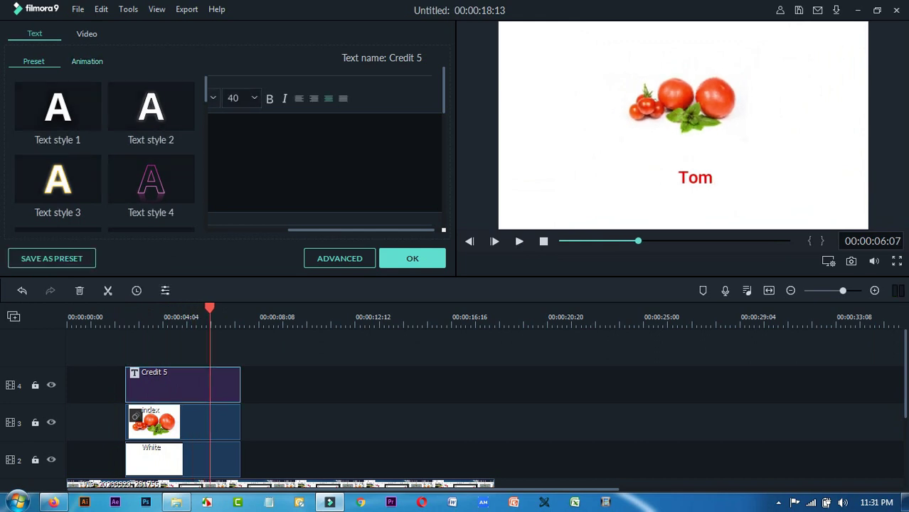
Apply the Type Writer animation to the Tomato title text.
click(87, 61)
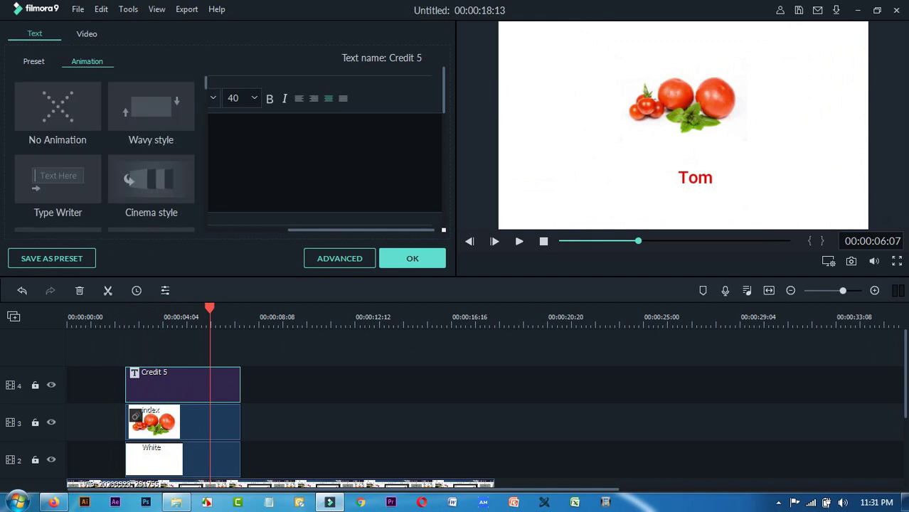
double_click(57, 180)
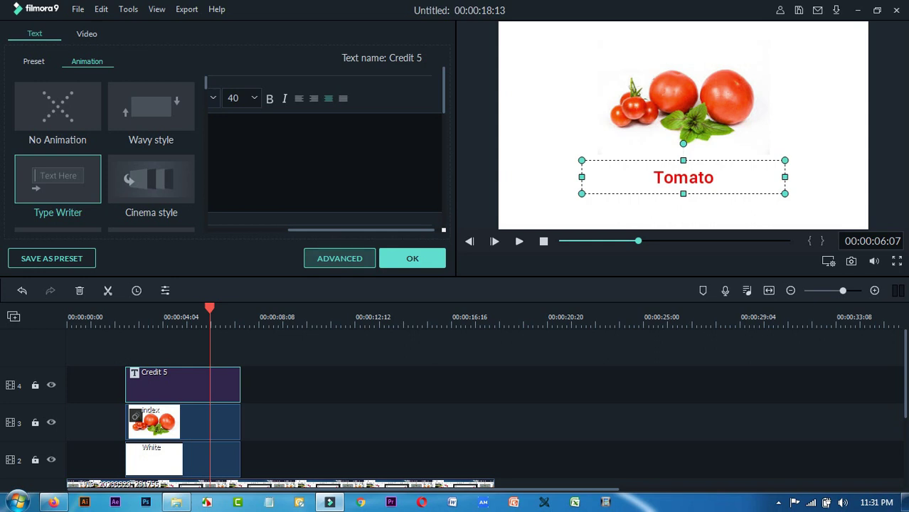
In the advanced text editor, apply Type Writer to the Tomato text and shorten the animation's opening and closing segments.
click(339, 258)
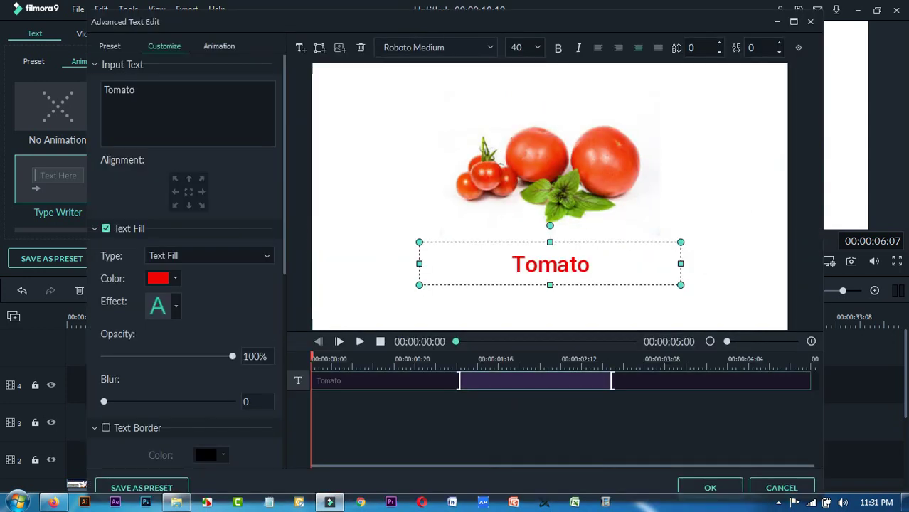
click(339, 258)
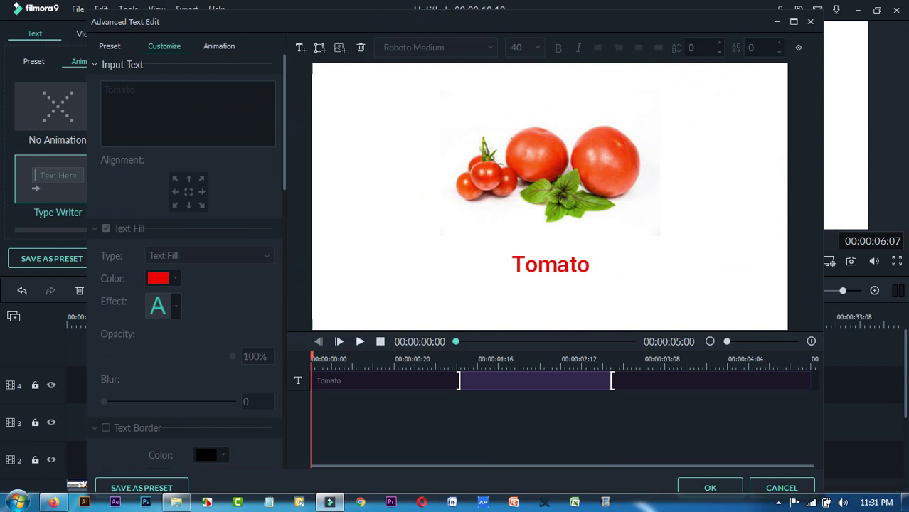
click(219, 46)
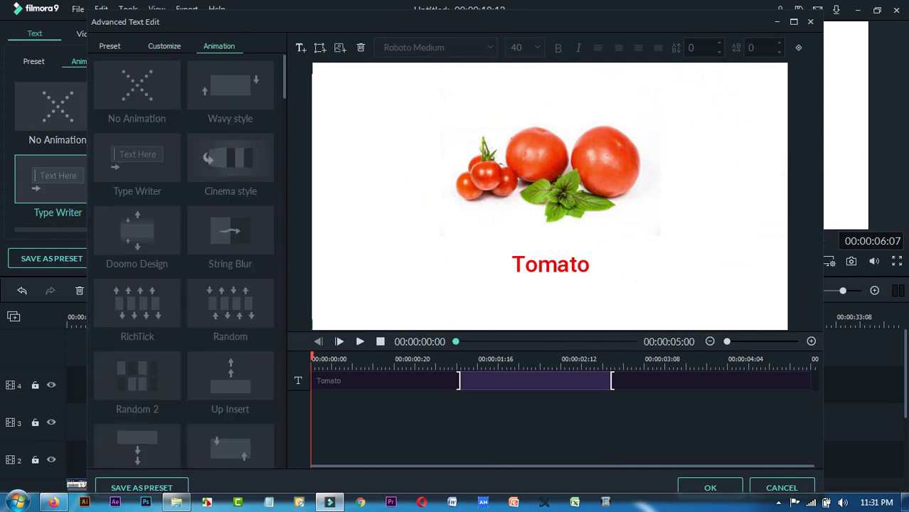
click(551, 264)
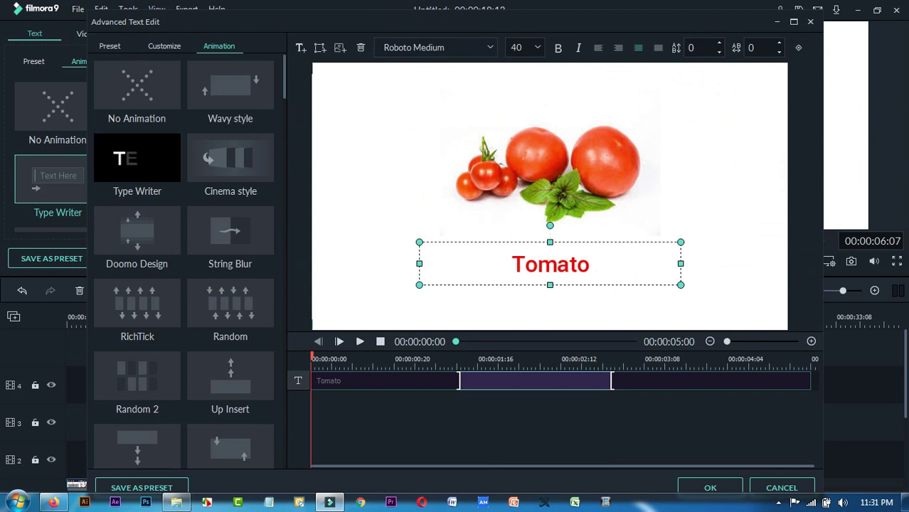
click(137, 163)
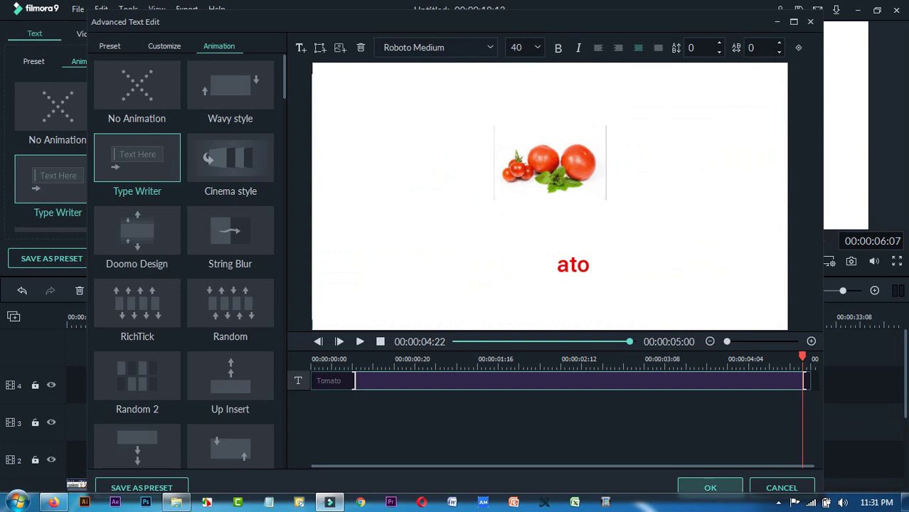
click(710, 488)
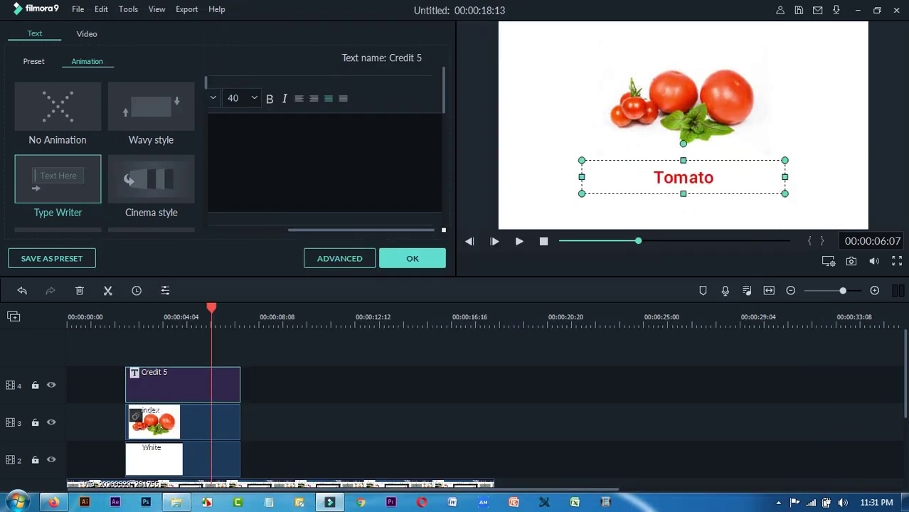
Close the title settings, preview the overlay from 00:00:02:10, pause playback and return the playhead to 00:00:05:17.
click(122, 319)
scroll(455, 420, down, 1)
scroll(455, 419, up, 1)
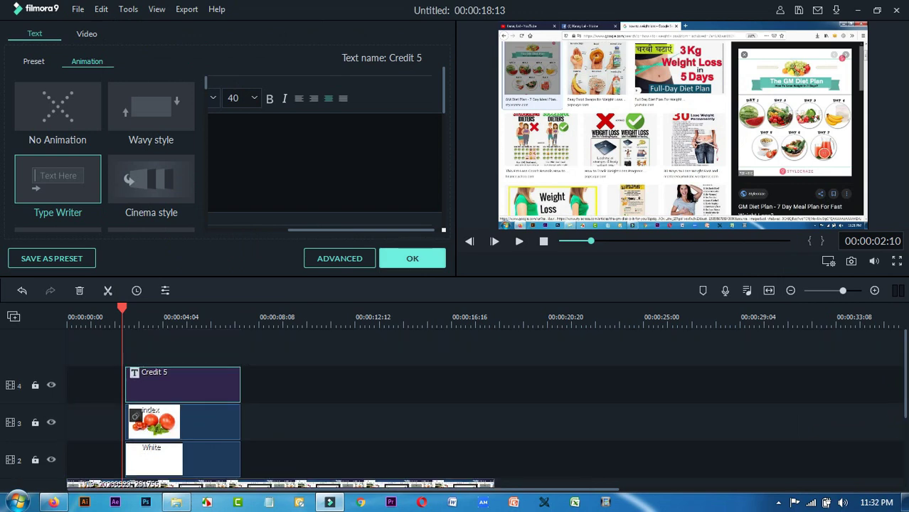
click(413, 258)
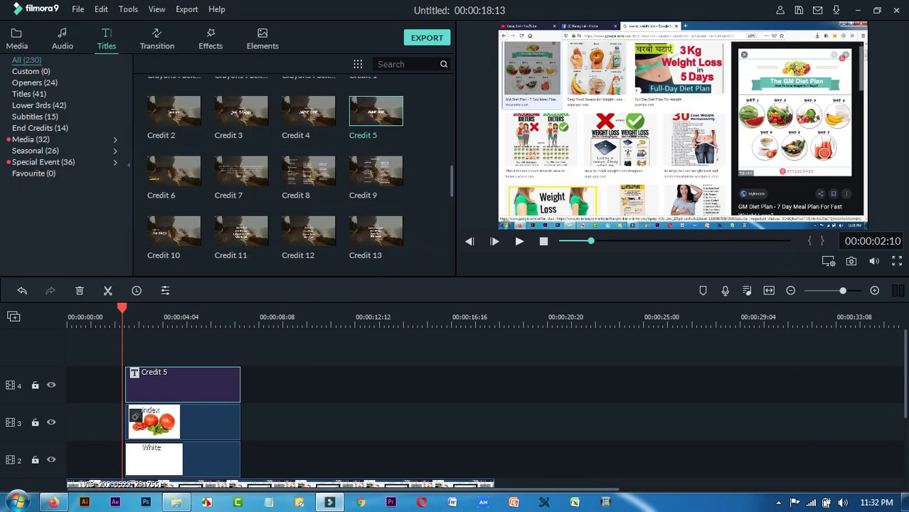
click(519, 241)
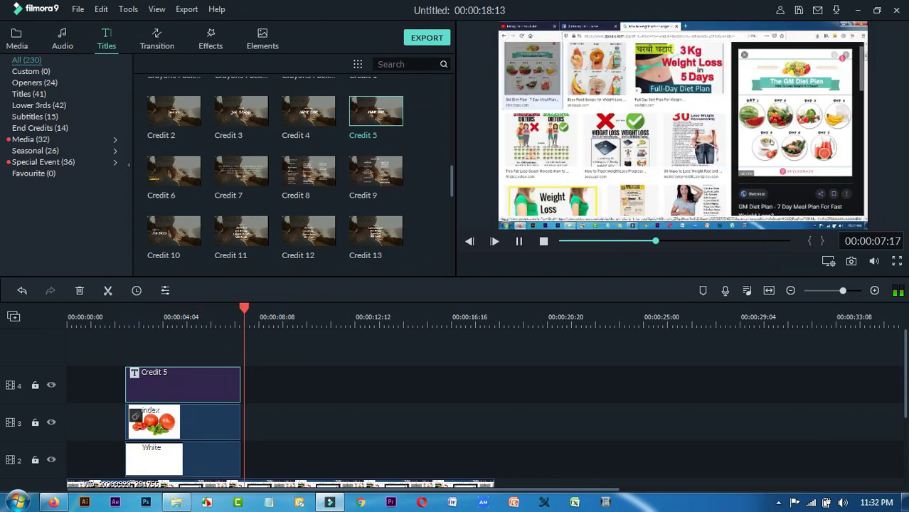
key(space)
click(198, 317)
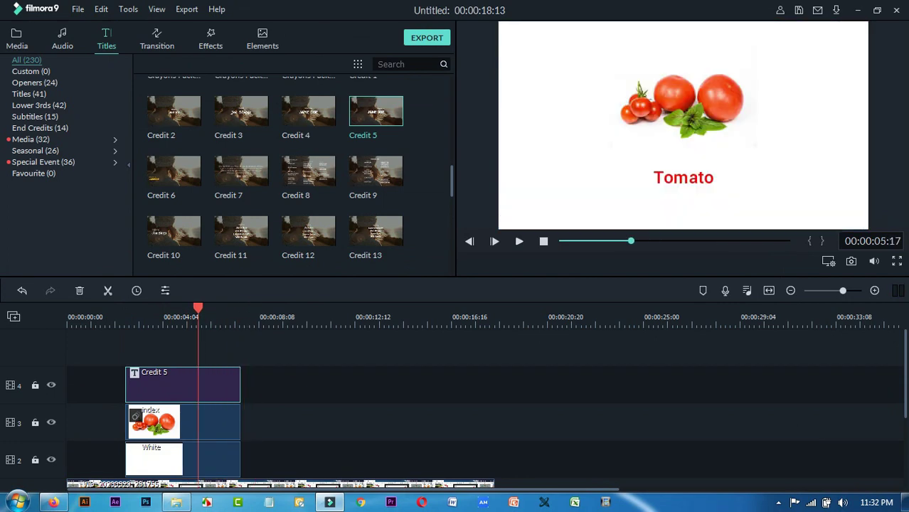
Raise the volume of the VID_20200329_231755 audio clip to 5.72 dB.
scroll(455, 409, down, 2)
scroll(455, 409, up, 2)
scroll(456, 409, down, 3)
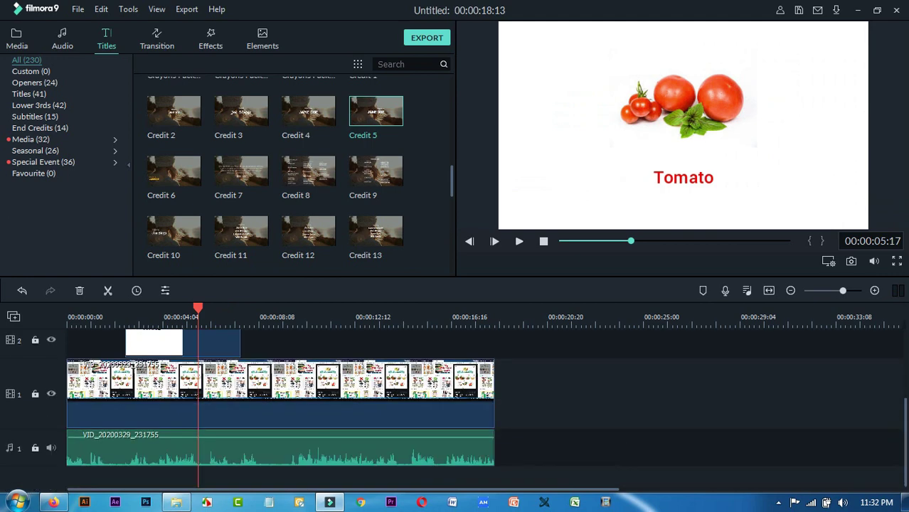
scroll(456, 409, up, 3)
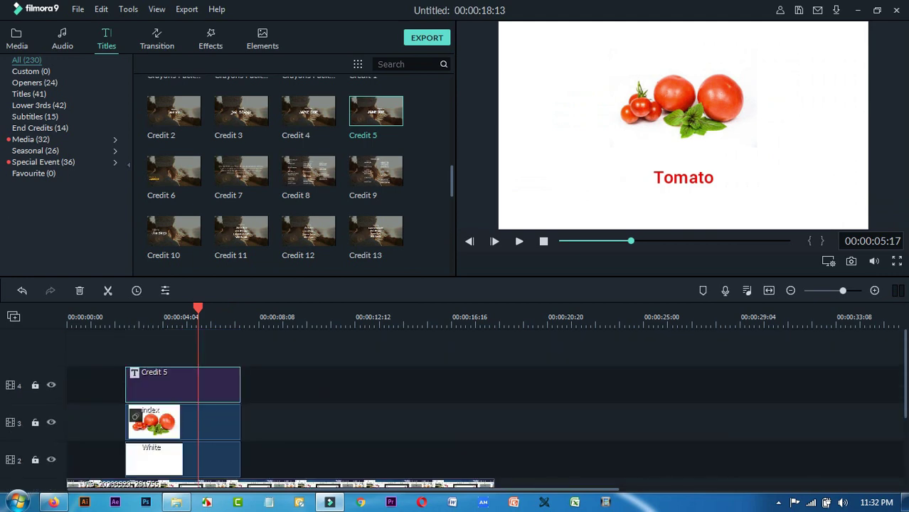
scroll(455, 409, down, 2)
scroll(456, 409, down, 3)
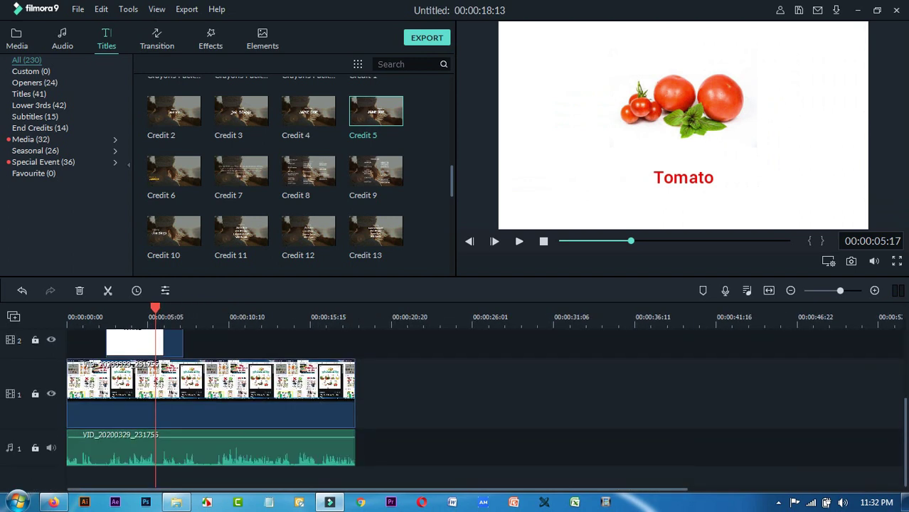
double_click(214, 449)
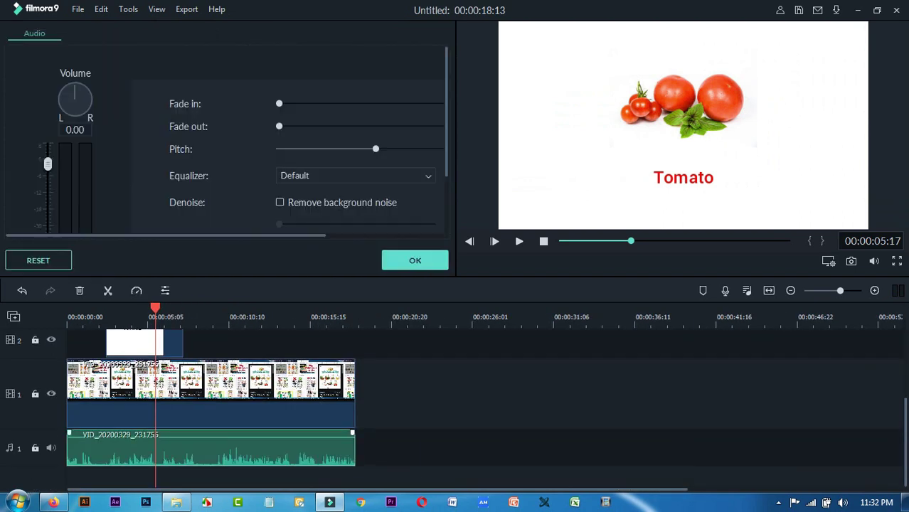
scroll(228, 135, down, 2)
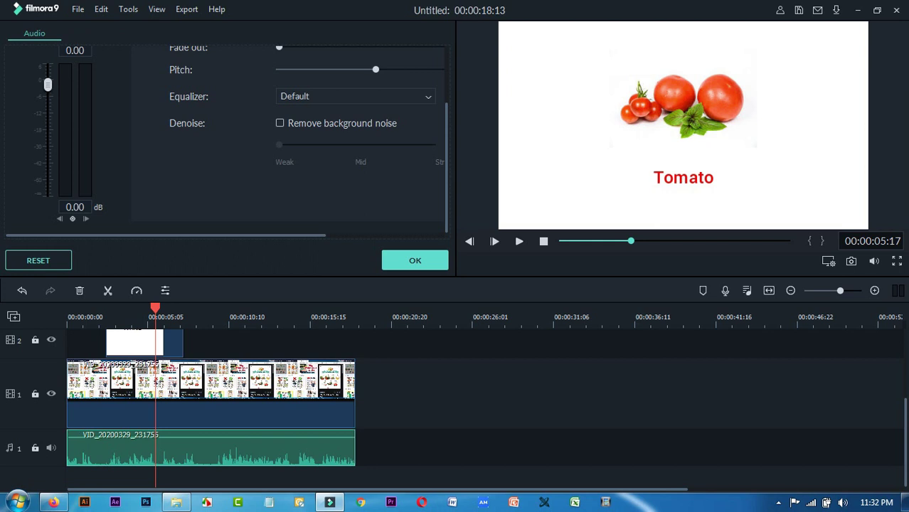
scroll(228, 135, up, 3)
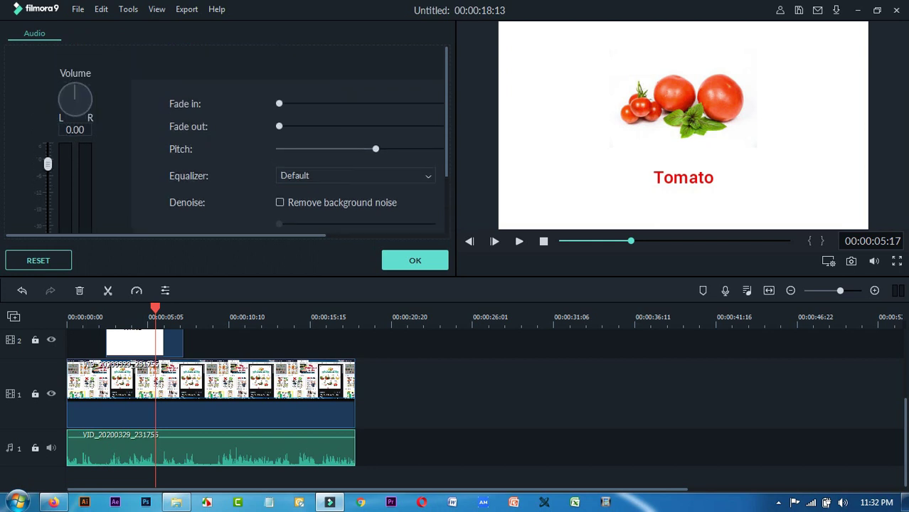
scroll(228, 135, down, 3)
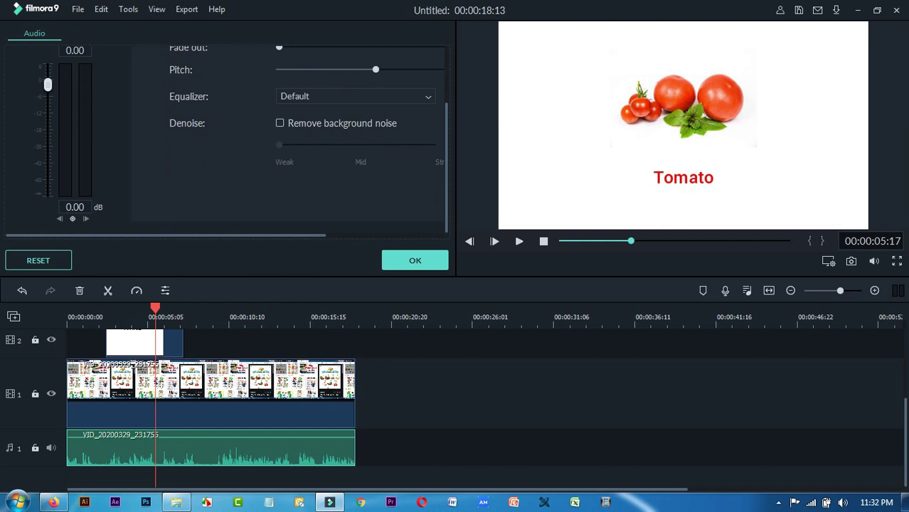
mouse_move(48, 85)
mouse_down()
mouse_move(47, 97)
mouse_move(47, 70)
mouse_up()
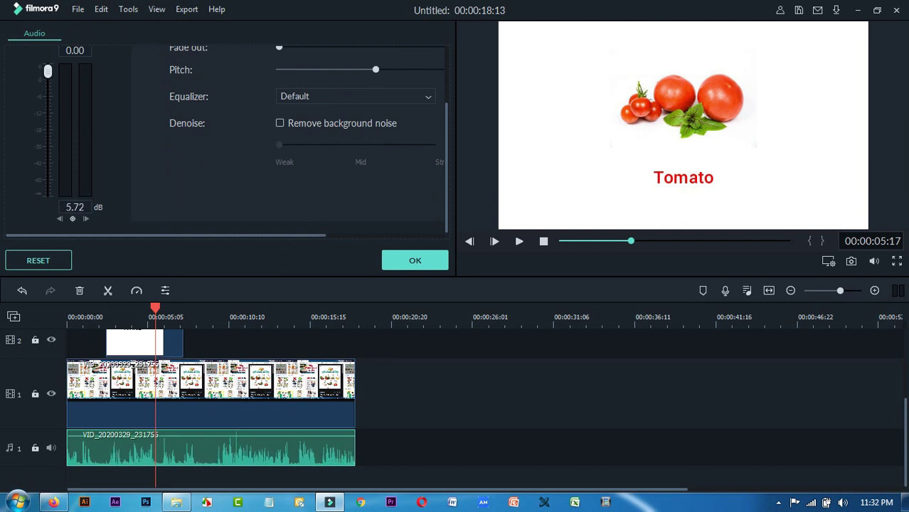
click(415, 261)
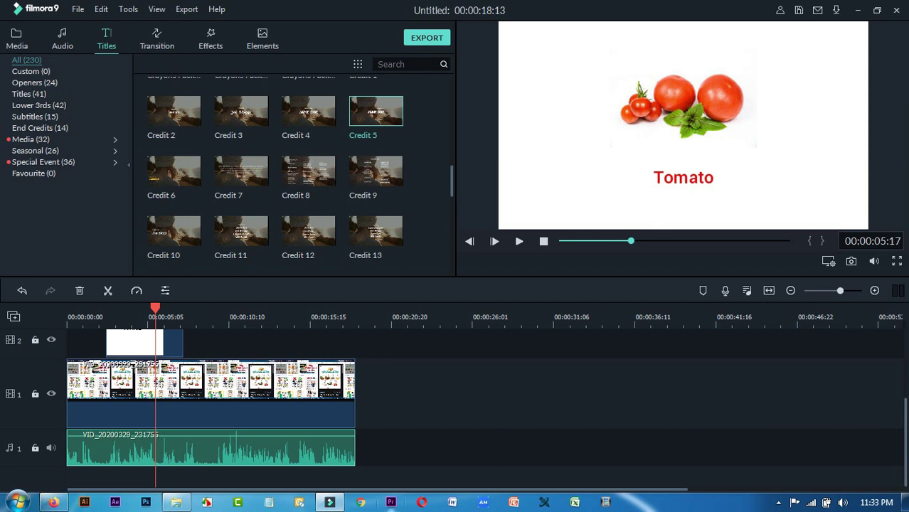
Review the stacked overlay, video and audio tracks in the timeline and browse the full collection of title presets.
scroll(456, 399, up, 2)
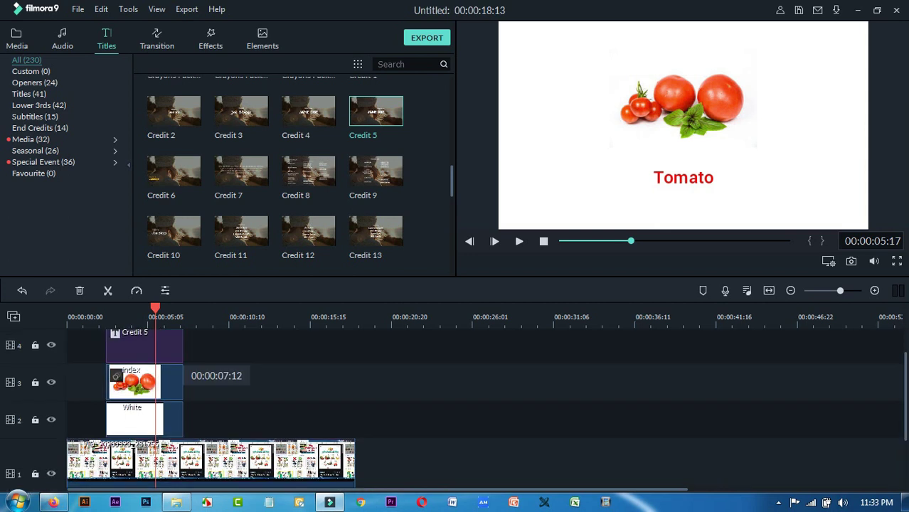
scroll(455, 409, up, 1)
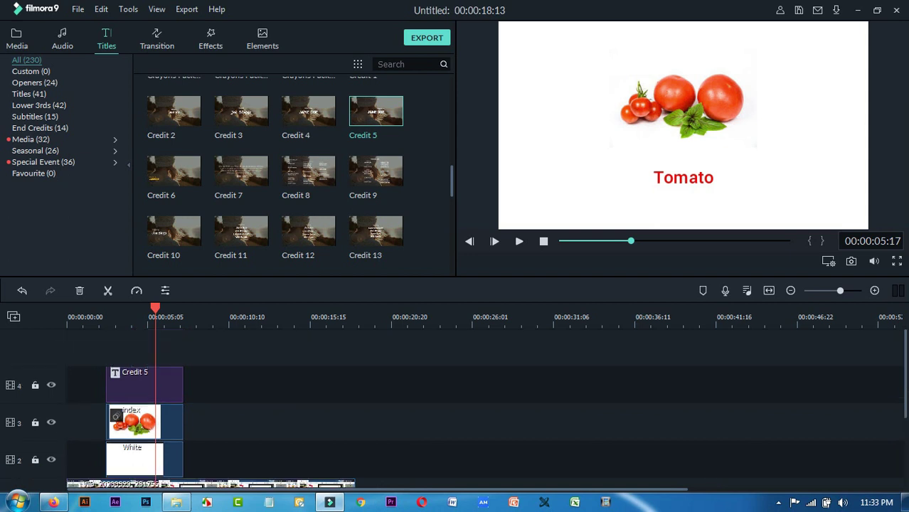
scroll(455, 409, down, 1)
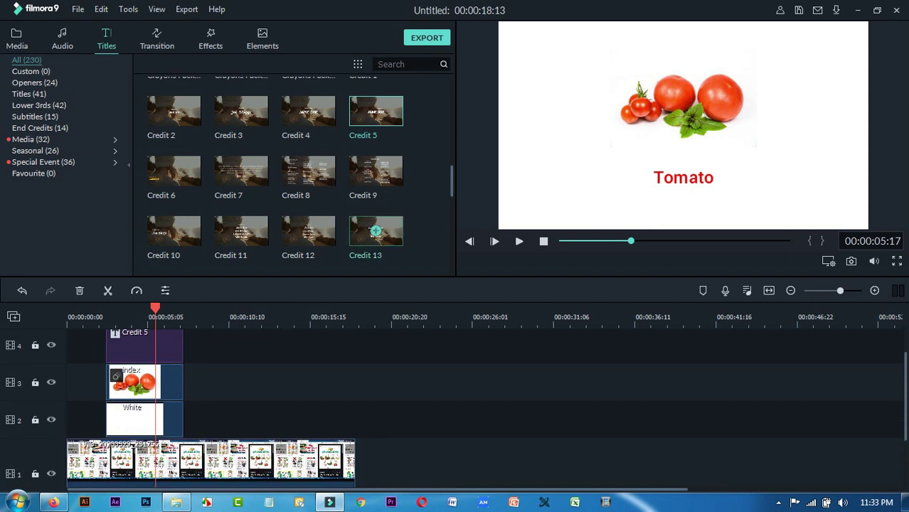
scroll(376, 174, down, 10)
scroll(342, 174, down, 10)
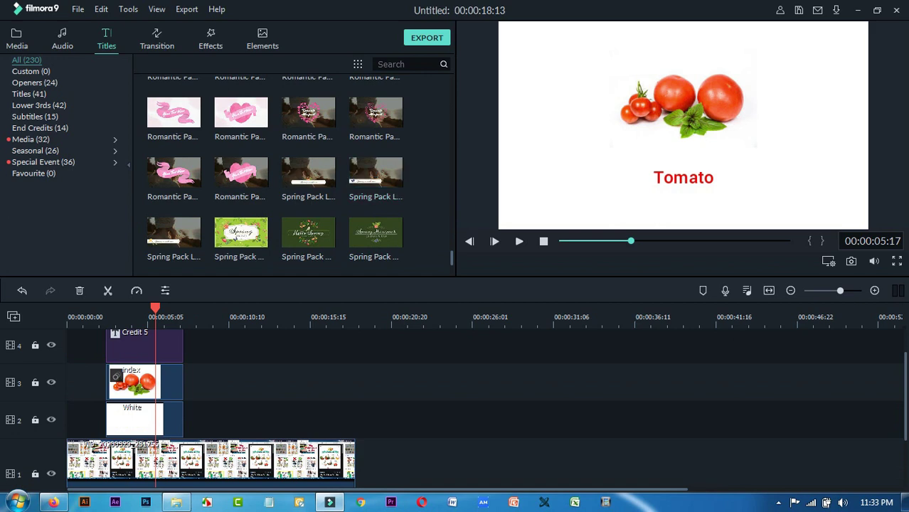
scroll(484, 399, down, 2)
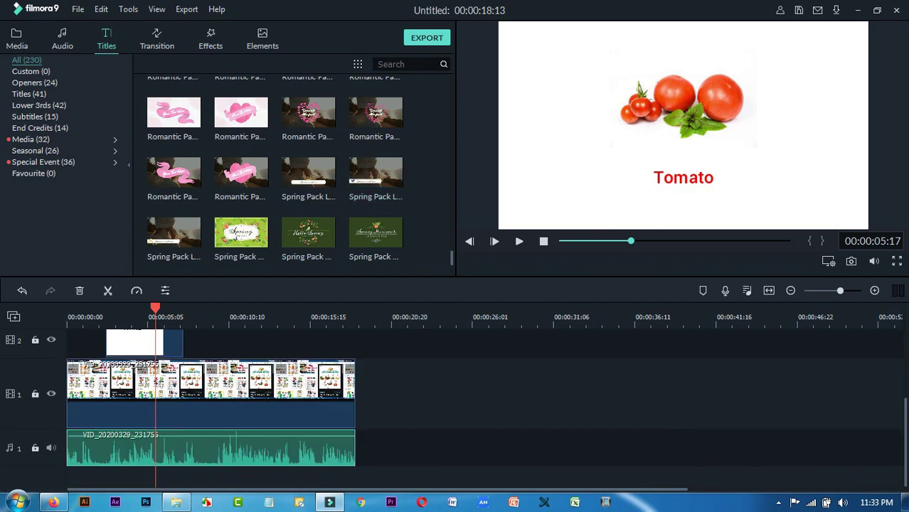
scroll(456, 408, up, 2)
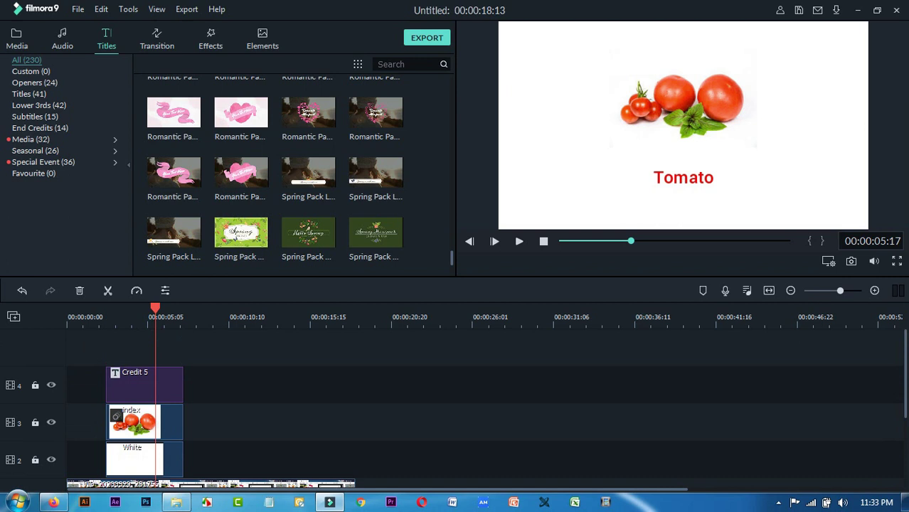
scroll(484, 398, down, 2)
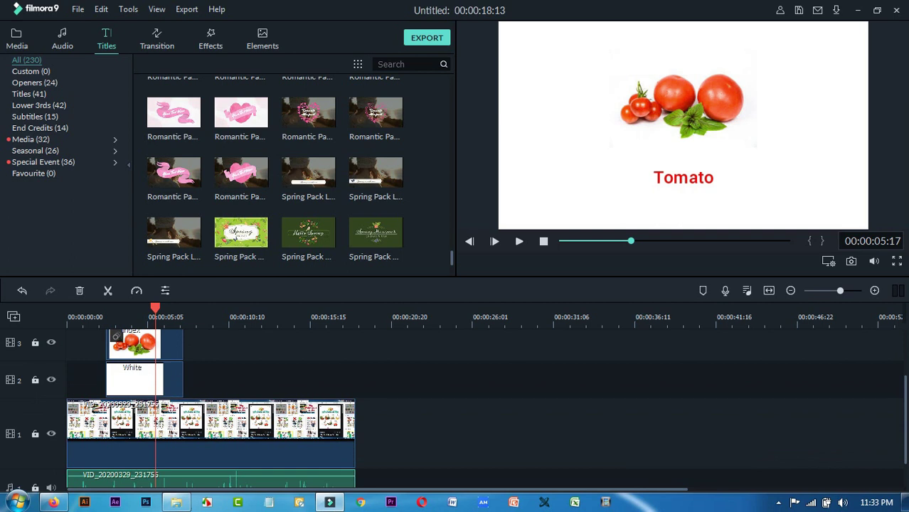
scroll(308, 178, up, 5)
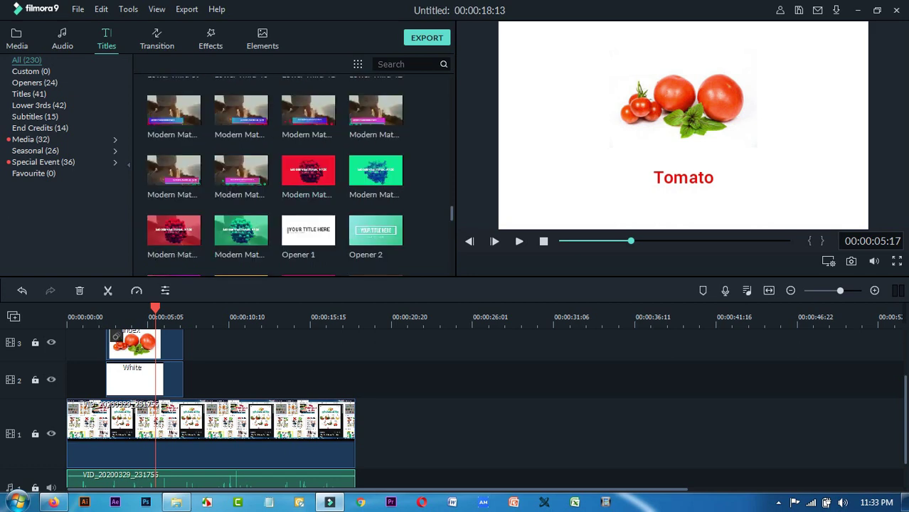
scroll(456, 409, up, 1)
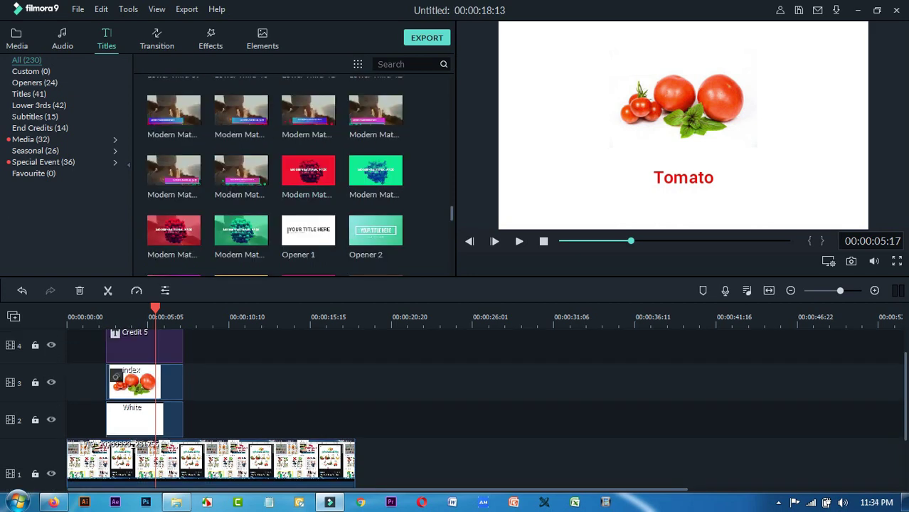
Return the playhead to the project start and browse the presets in the Titles category.
key(Home)
scroll(455, 409, up, 1)
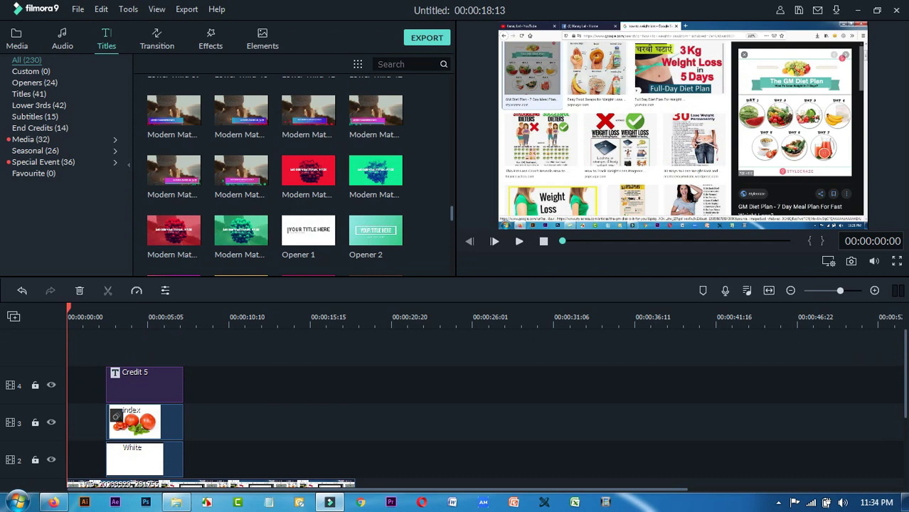
scroll(275, 171, up, 15)
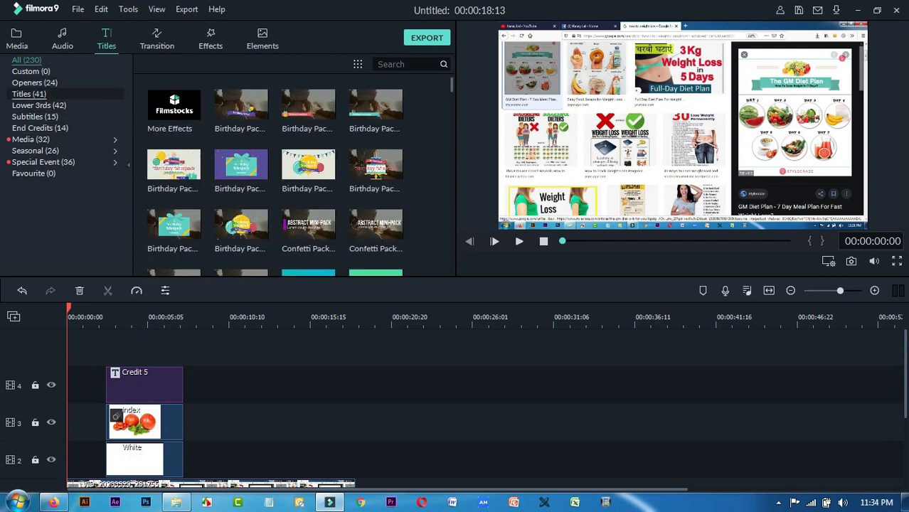
click(28, 94)
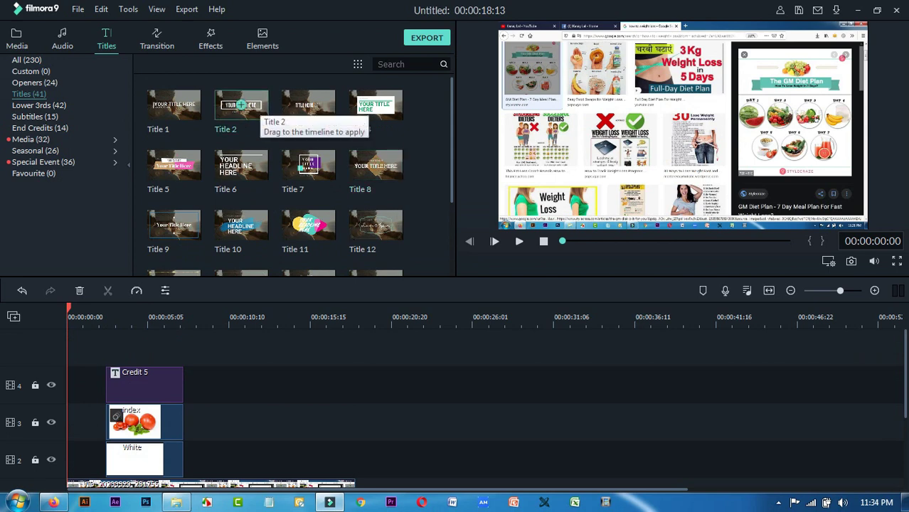
scroll(242, 105, down, 10)
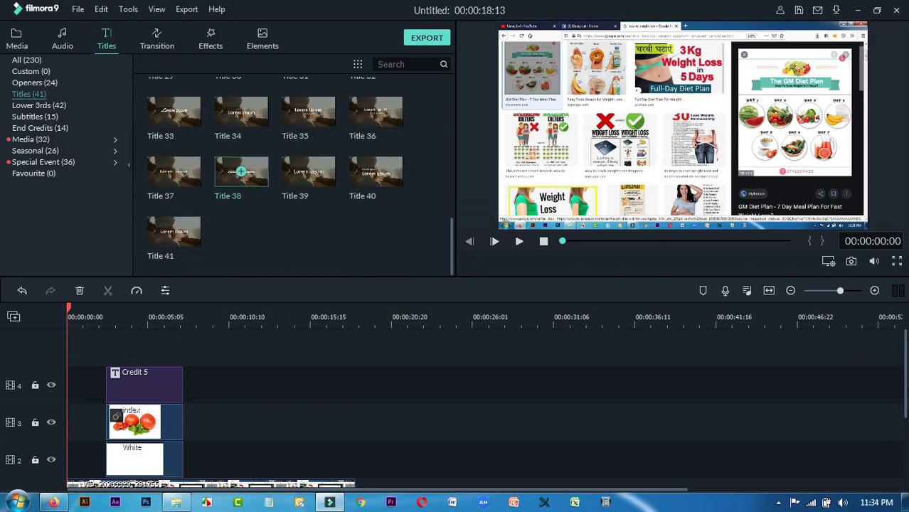
scroll(242, 105, up, 3)
scroll(300, 176, up, 5)
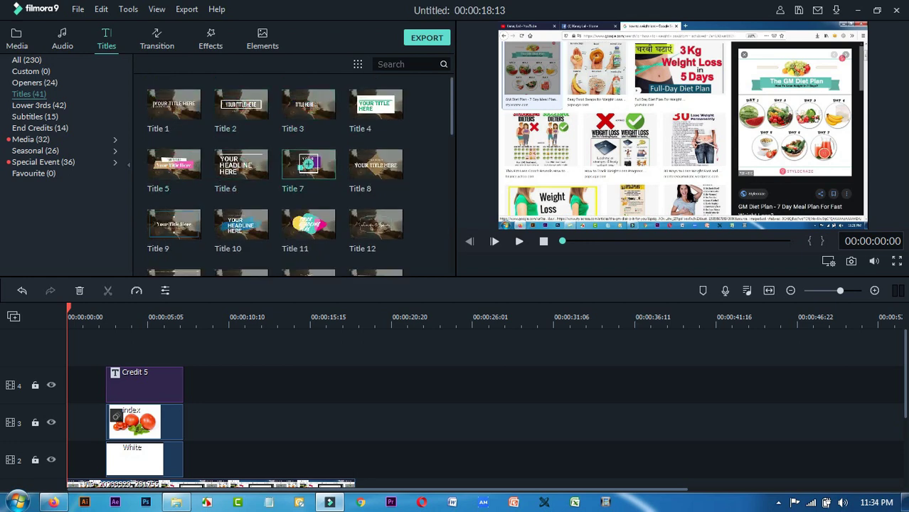
Copy the Credit 5 title clip on track 4.
click(158, 378)
right_click(157, 379)
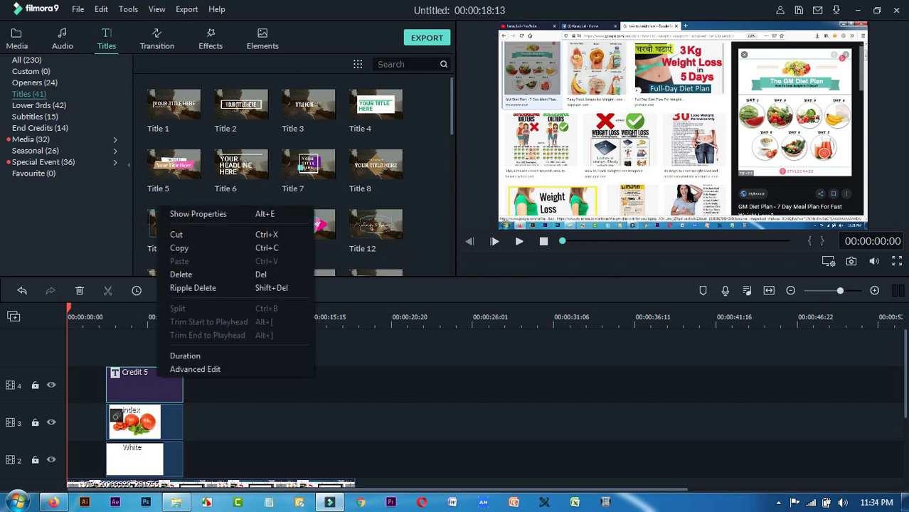
click(179, 248)
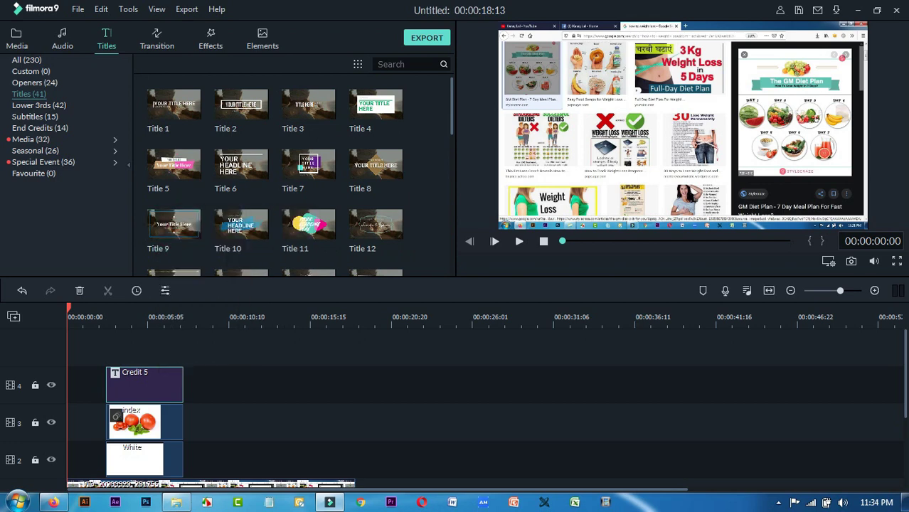
Paste the copied Credit 5 title onto track 4 at 00:00:21:07, beyond the end of the recording.
right_click(70, 352)
right_click(142, 385)
click(164, 255)
click(219, 318)
scroll(219, 398, down, 2)
click(398, 318)
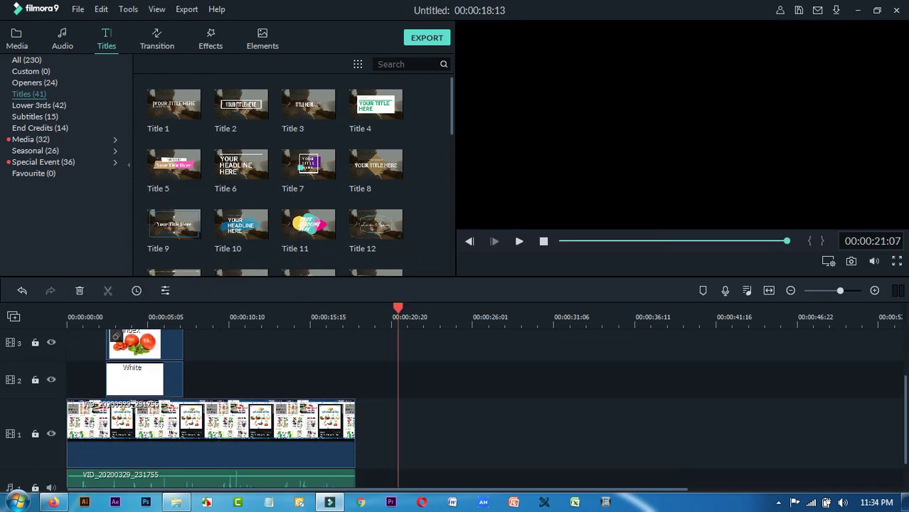
right_click(417, 437)
click(436, 319)
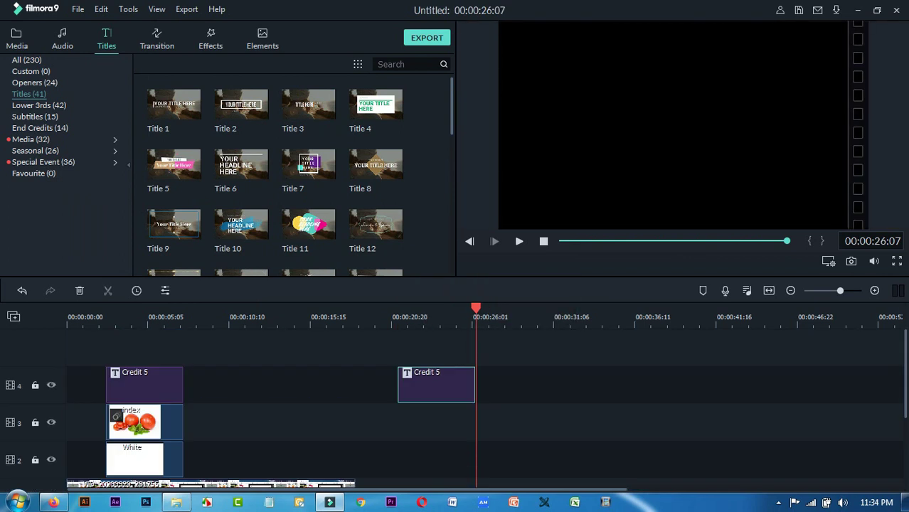
Move the pasted Credit 5 title to the project start on track 3 and return the playhead to the beginning.
drag(436, 384, 85, 422)
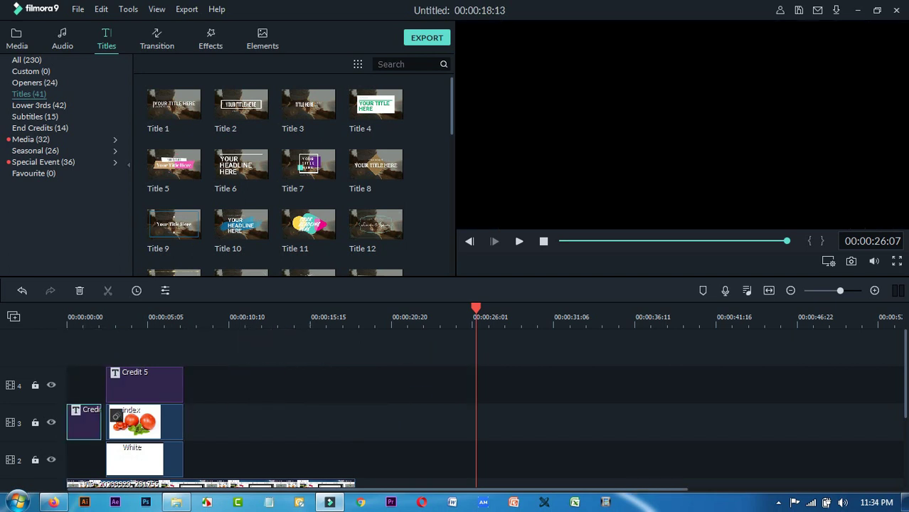
click(72, 316)
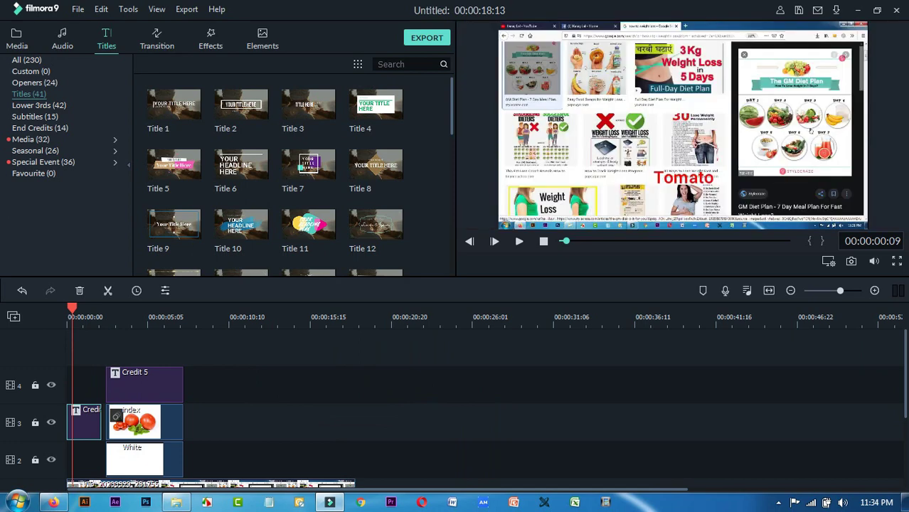
click(67, 317)
drag(107, 316, 259, 316)
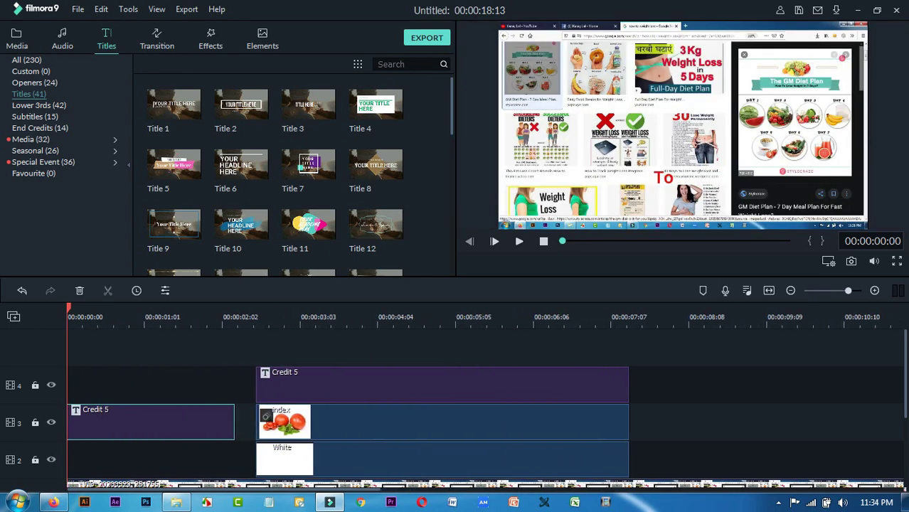
Move the opening Credit 5 title down to track 2 and trim the start of the track 1 video to where the White clip begins.
scroll(487, 411, down, 2)
drag(151, 345, 151, 381)
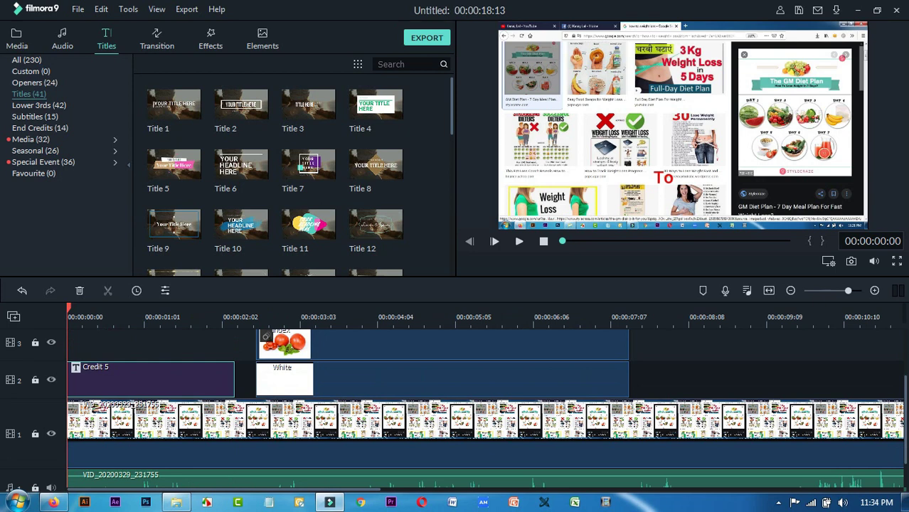
drag(69, 419, 257, 421)
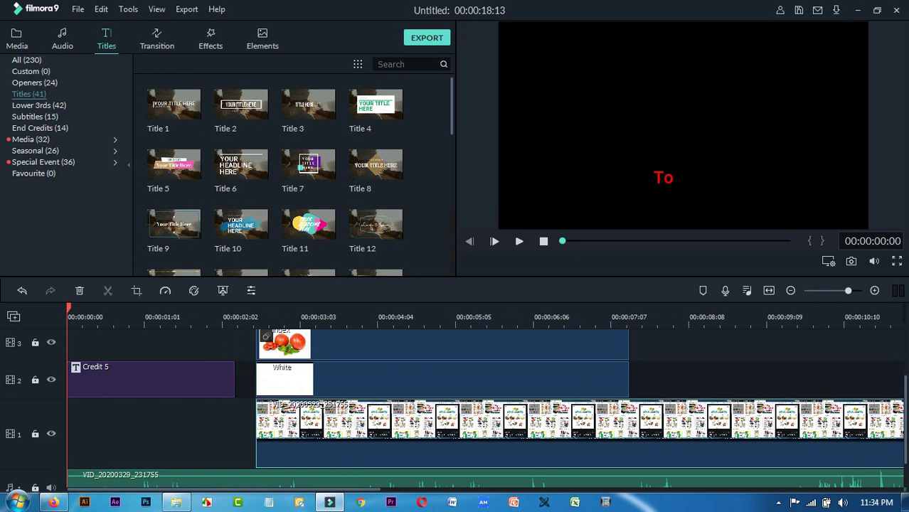
Open the opening Credit 5 title in the advanced text editor and move its Tomato text up to the middle of the frame.
double_click(150, 380)
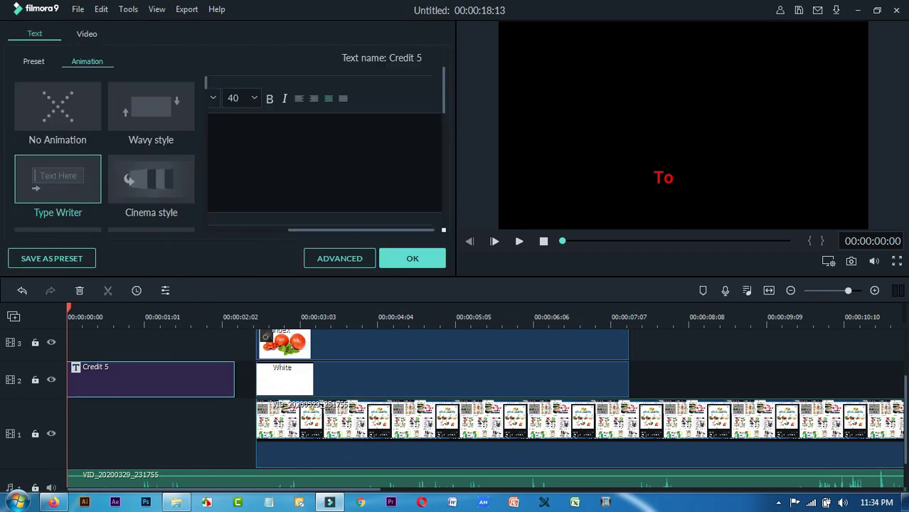
click(160, 347)
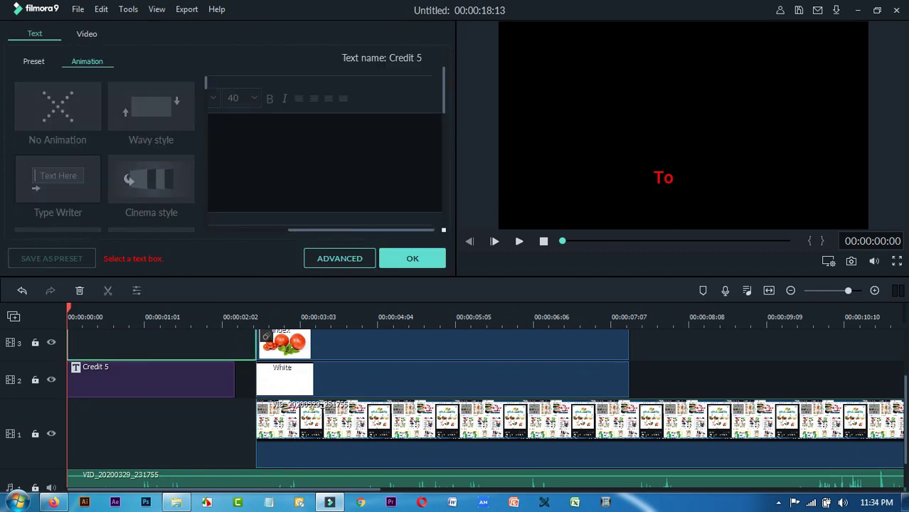
click(165, 381)
click(340, 259)
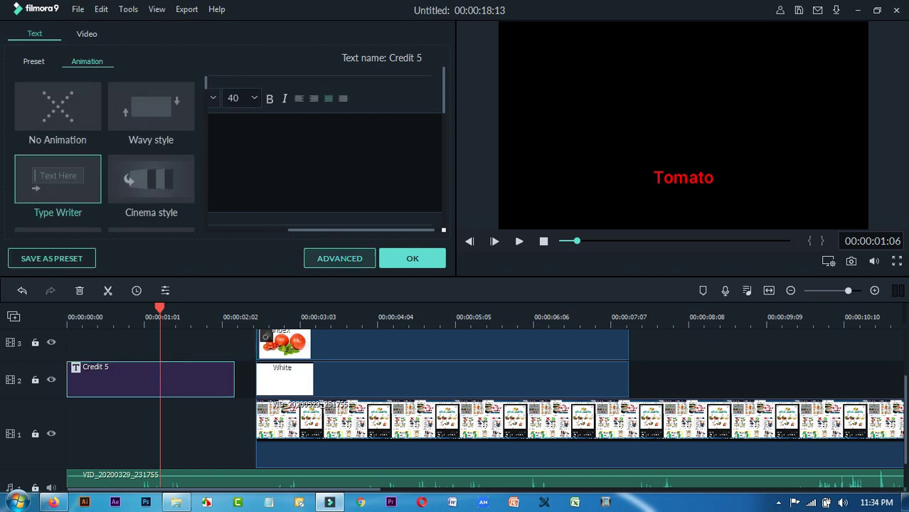
click(339, 258)
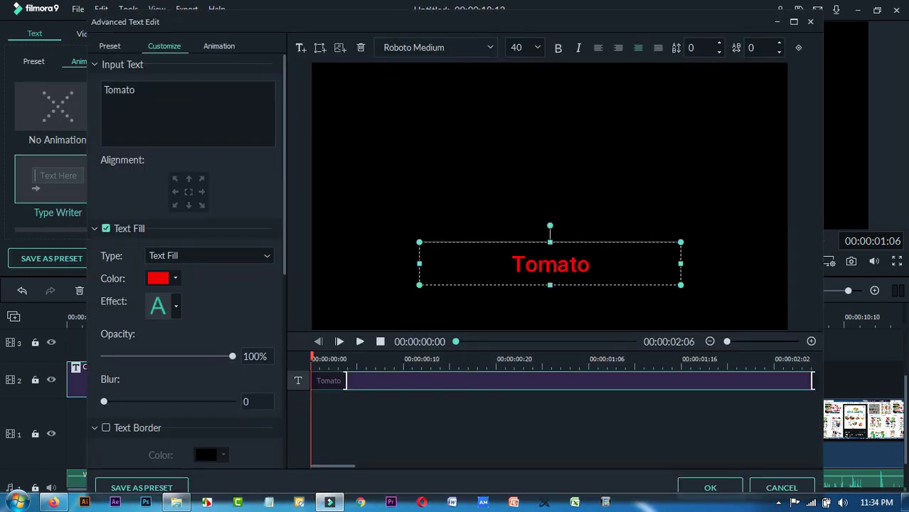
drag(550, 264, 550, 197)
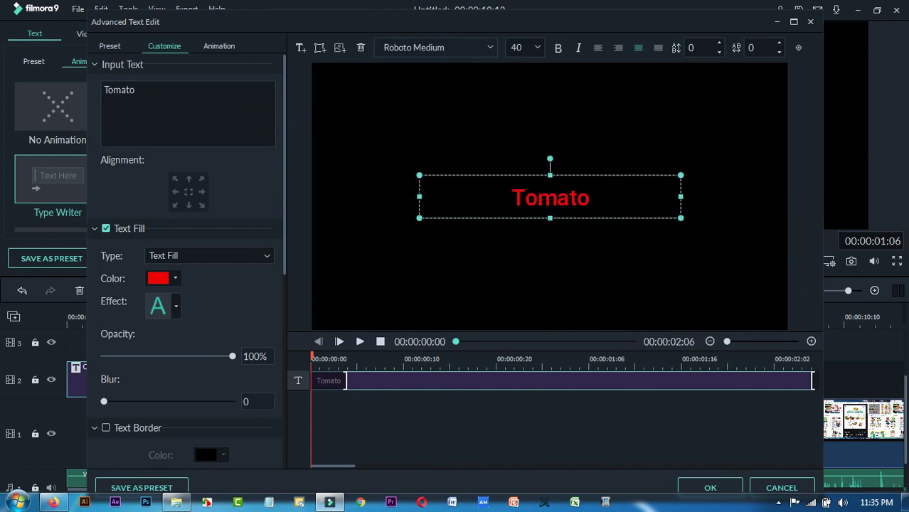
Replace the Tomato text with "How to keep body fit ?".
click(557, 197)
key(ctrl+a)
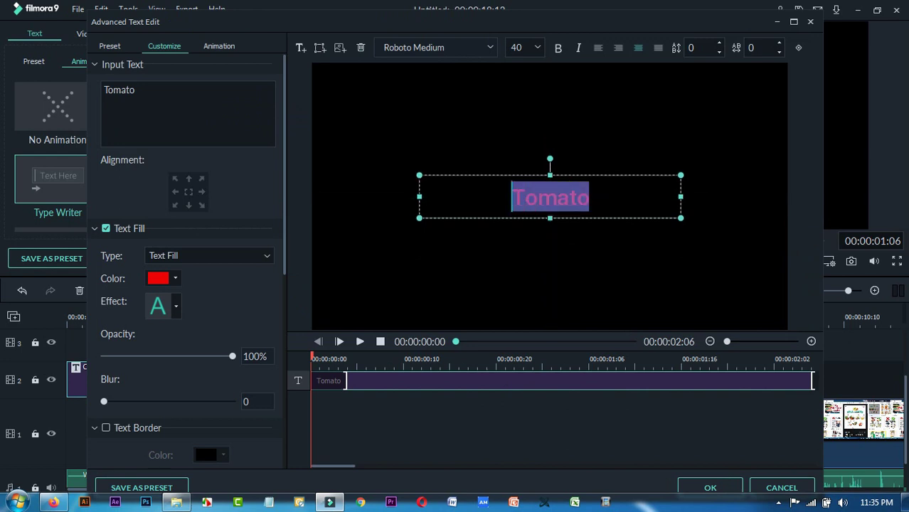
text(How )
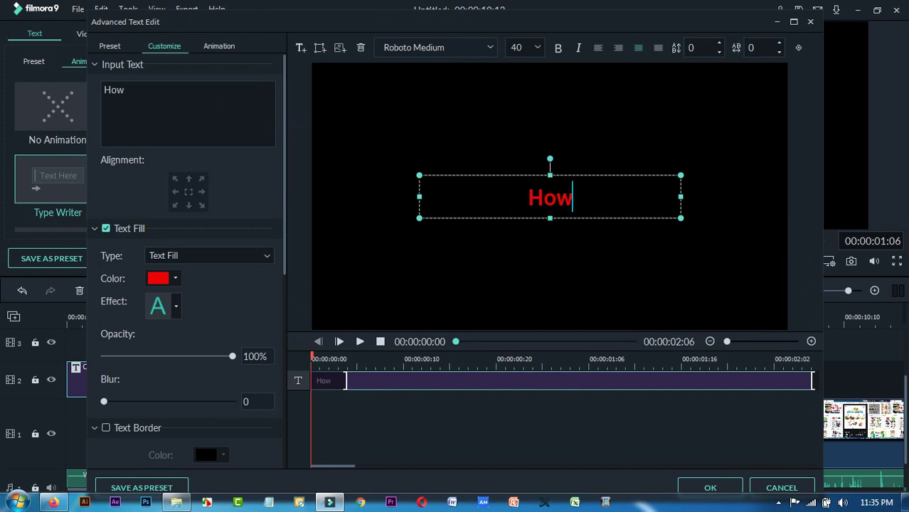
text(to)
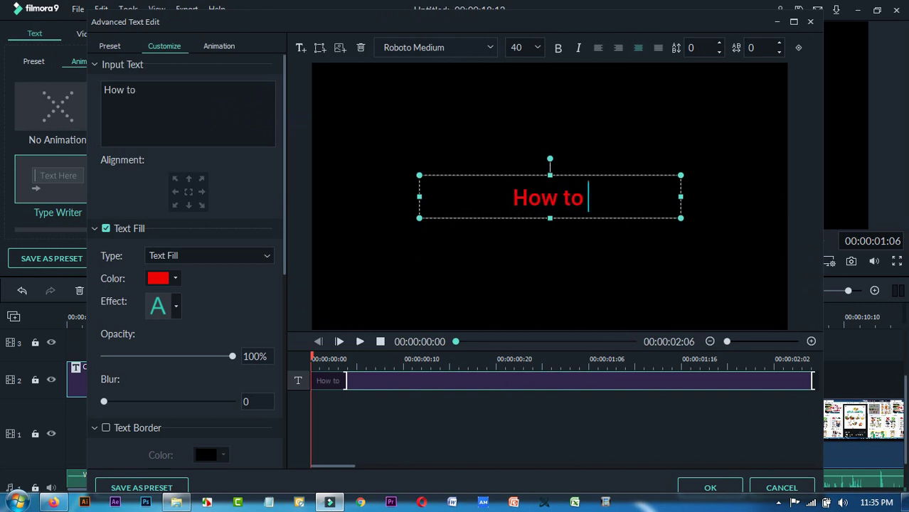
text( ke)
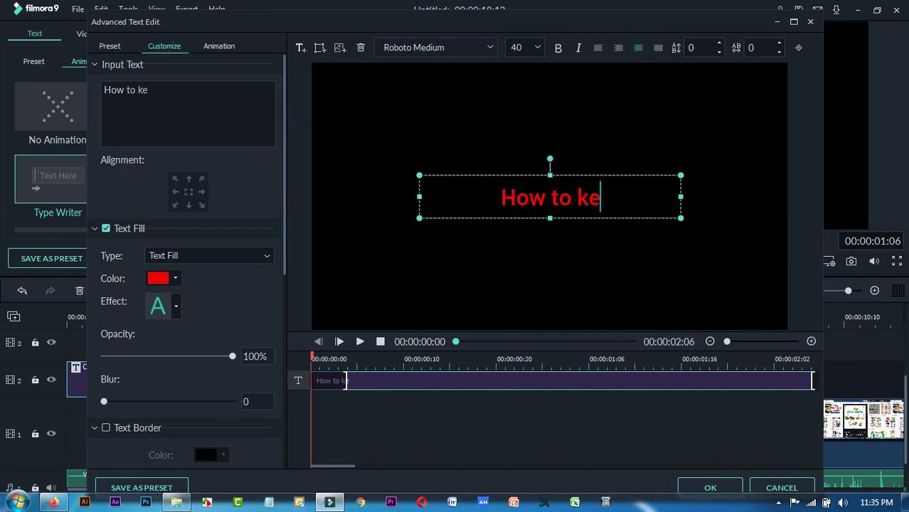
key(BackSpace)
key(BackSpace)
text(keep)
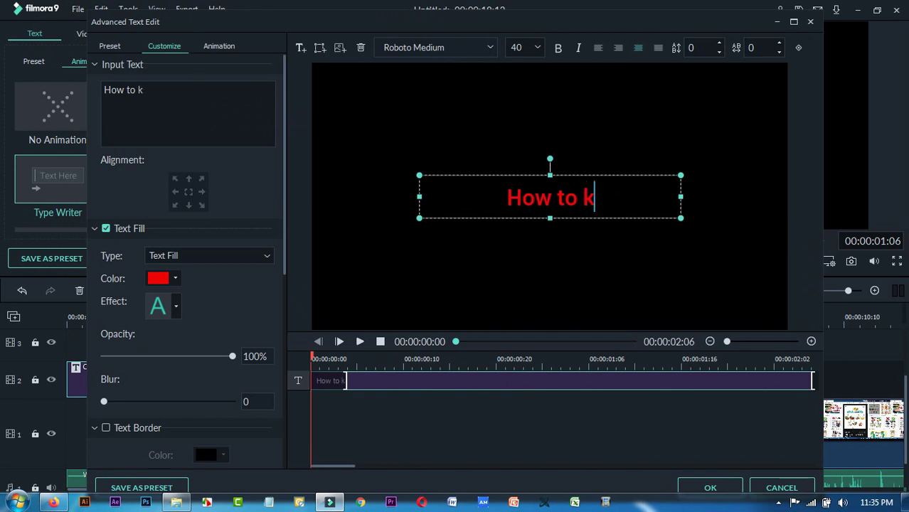
text(body)
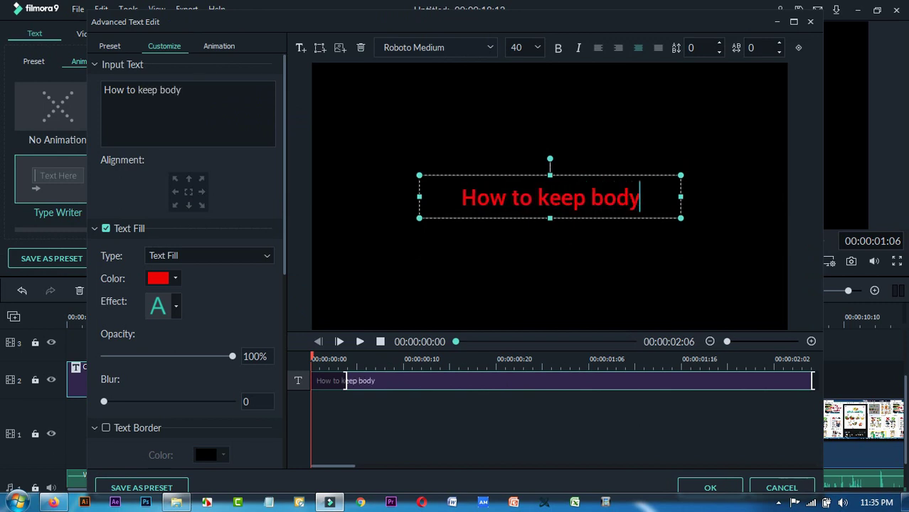
text( fit)
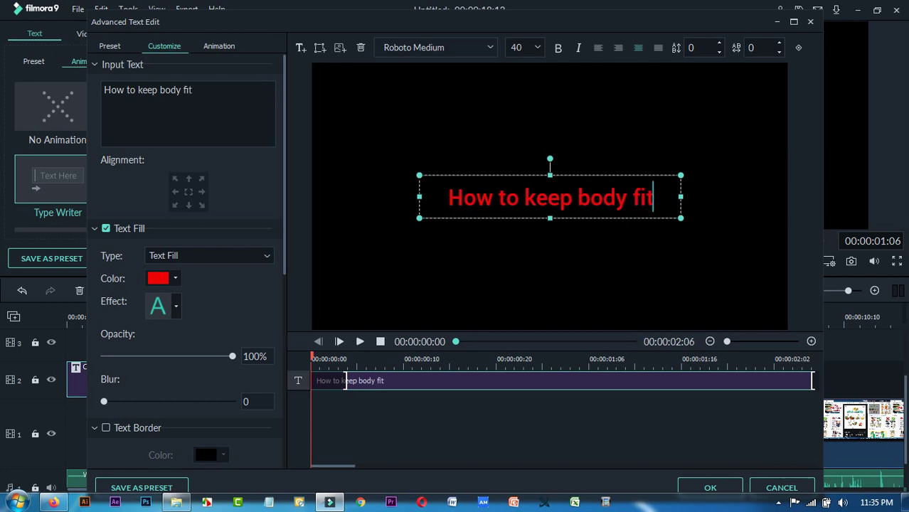
text( ?)
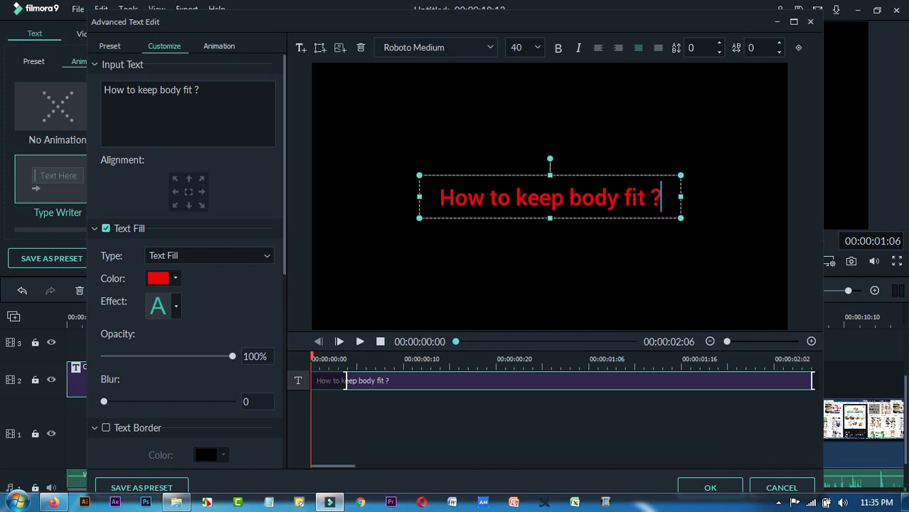
key(Left)
Set the title's text fill colour to white and apply the advanced text edits.
click(176, 278)
click(221, 337)
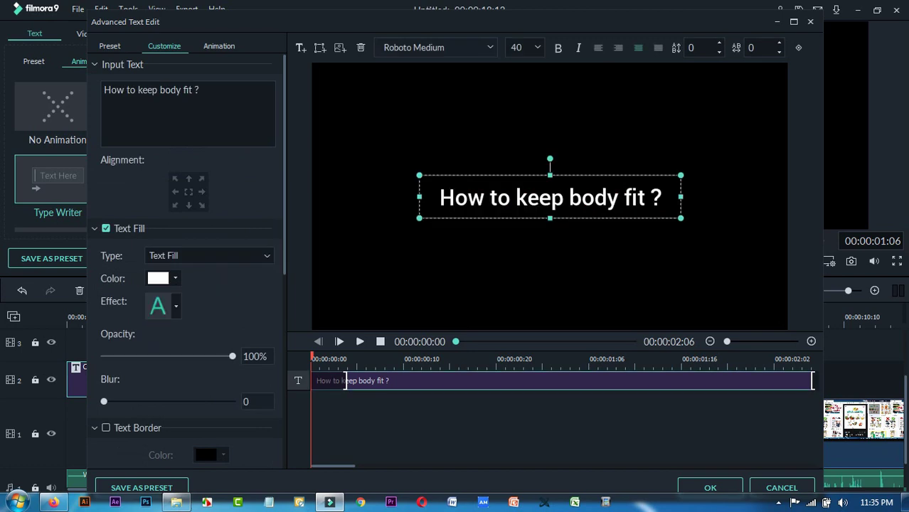
click(549, 273)
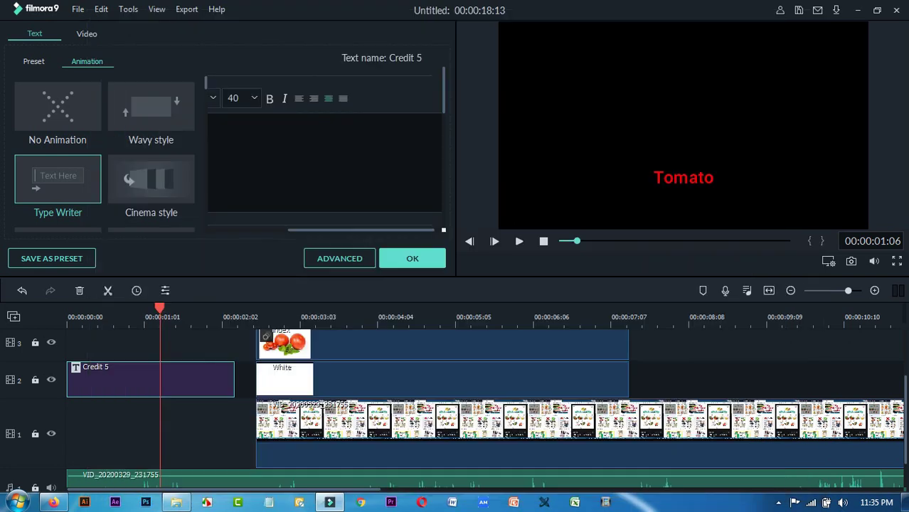
click(710, 488)
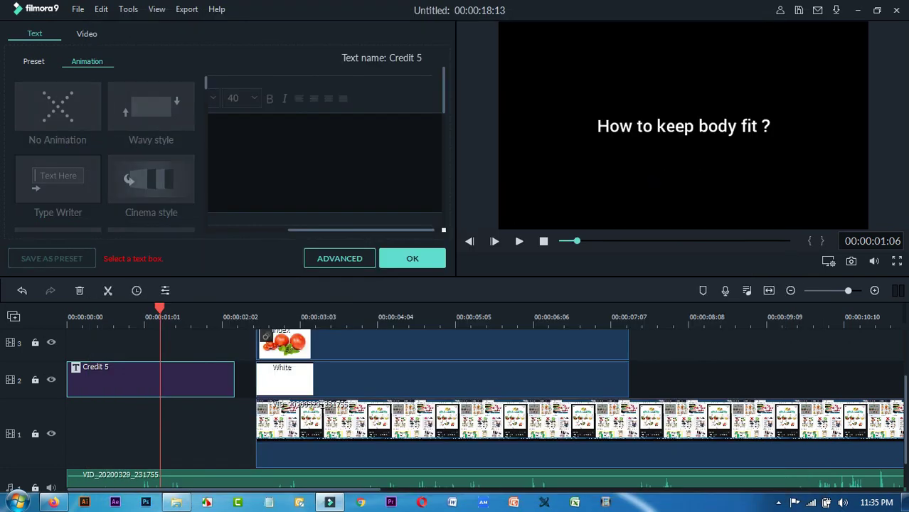
Enlarge the title's text box to about the full frame width and centre it in the preview.
click(683, 126)
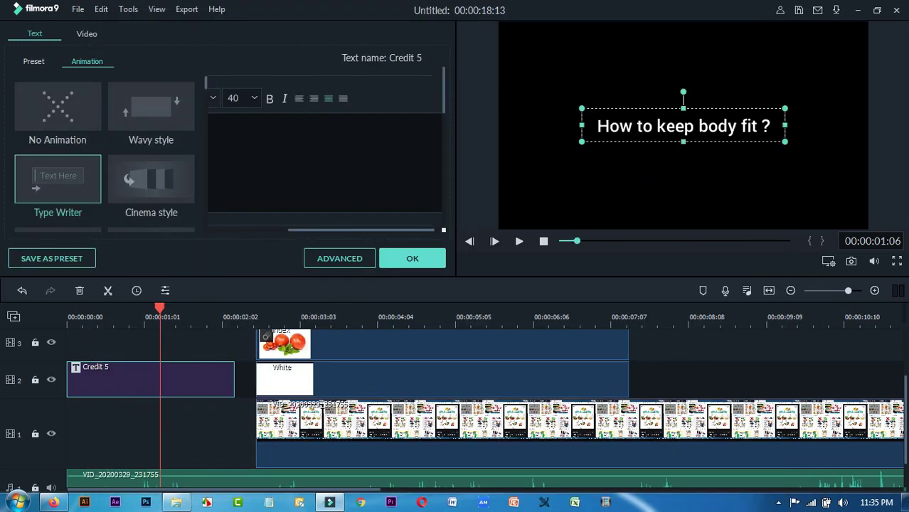
mouse_move(683, 126)
mouse_down()
mouse_move(653, 126)
mouse_move(682, 128)
mouse_move(683, 108)
mouse_move(683, 145)
mouse_move(683, 126)
mouse_up()
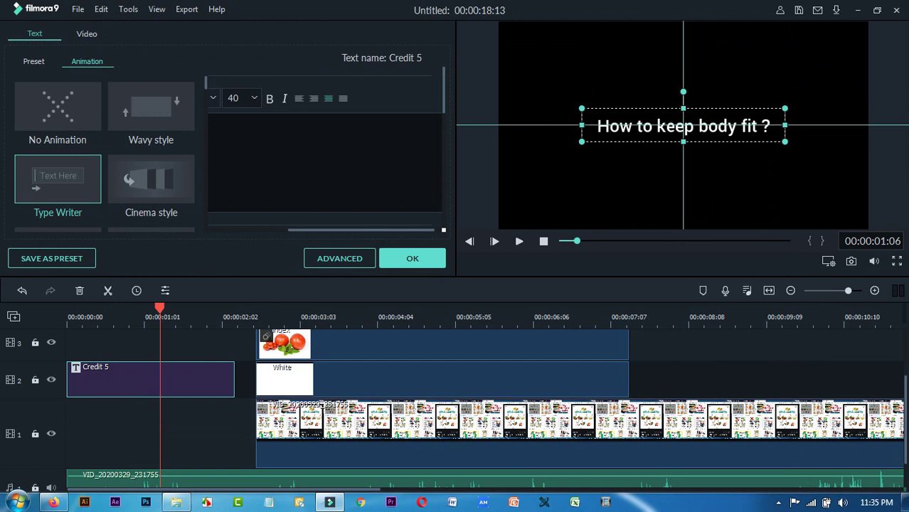
drag(683, 126, 683, 126)
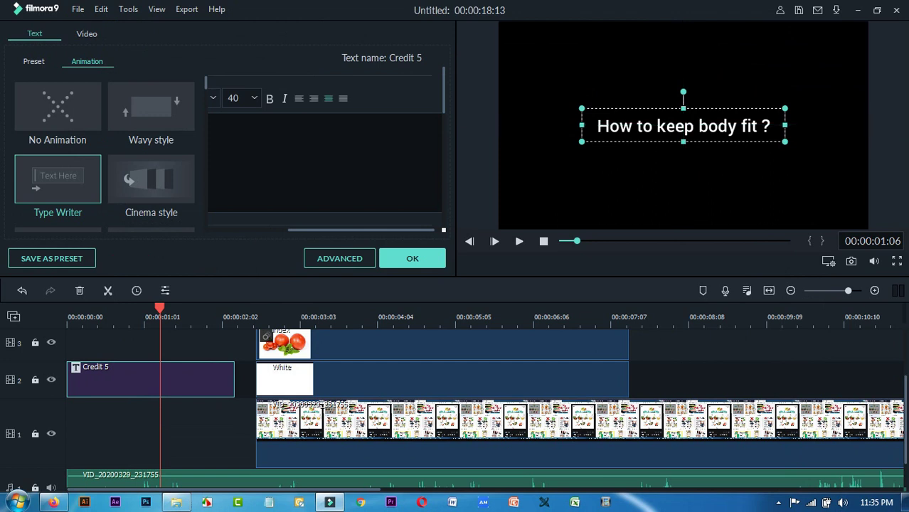
drag(785, 142, 904, 169)
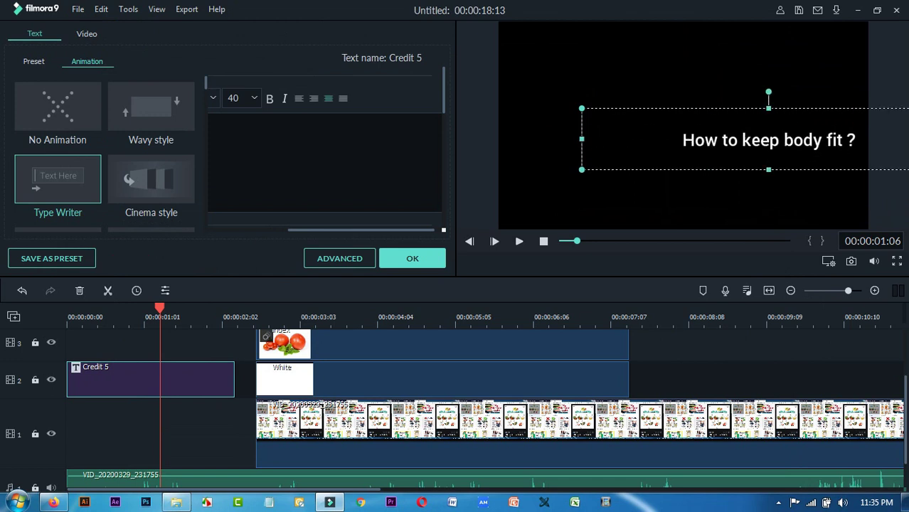
drag(768, 169, 683, 126)
Set the font size of the whole "How to keep body fit ?" text to 59.
double_click(692, 126)
drag(771, 125, 595, 126)
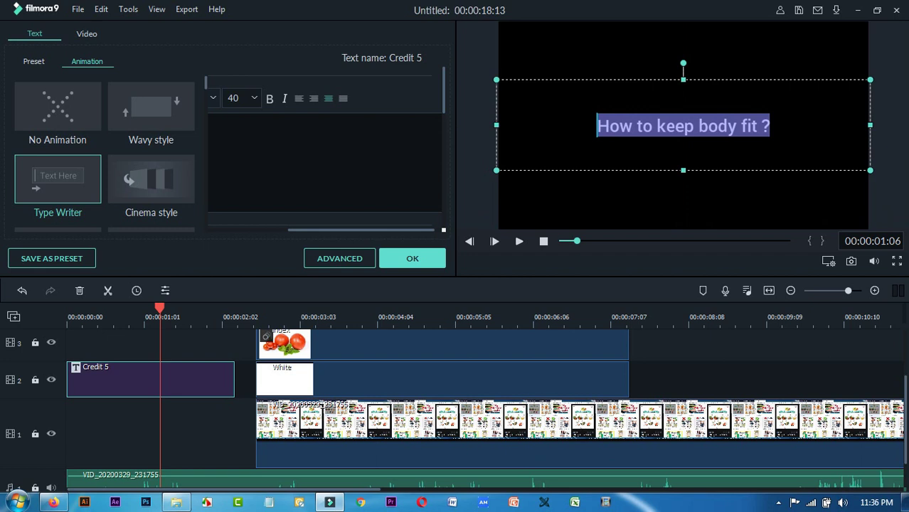
drag(239, 98, 226, 98)
key(Up)
key(Up)
key(Up)
key(Up)
key(Up)
key(Up)
key(Up)
key(Up)
key(Up)
key(Up)
key(Up)
key(Up)
key(Up)
key(Up)
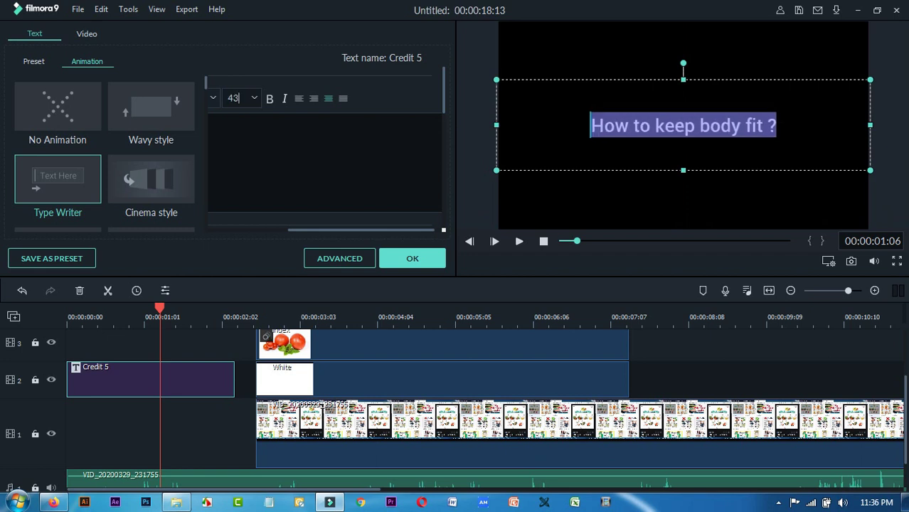
key(Up)
key(Up)
key(Up)
key(Up)
key(Up)
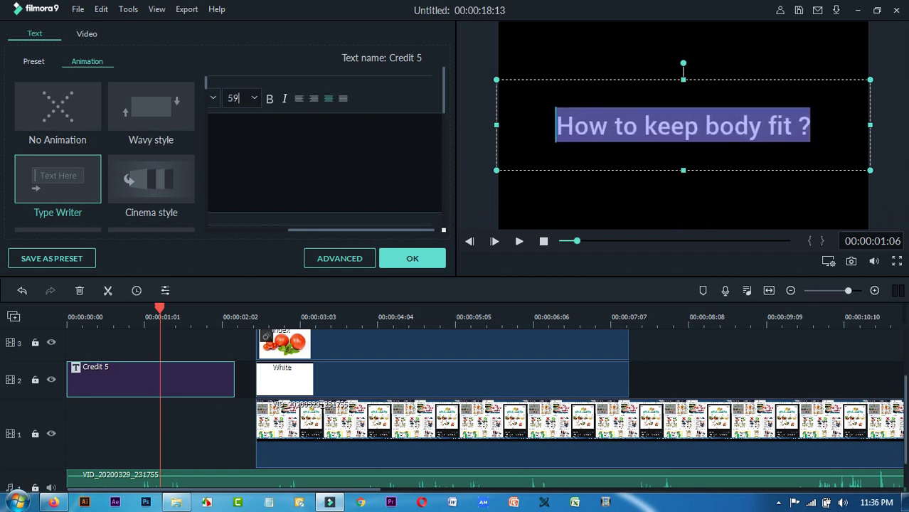
click(810, 126)
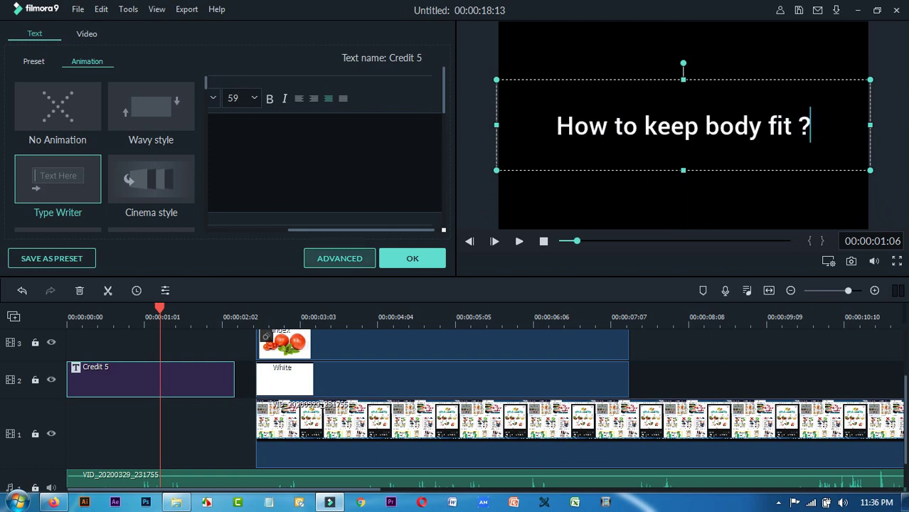
Change the title's font to Times New Roman.
drag(342, 230, 260, 230)
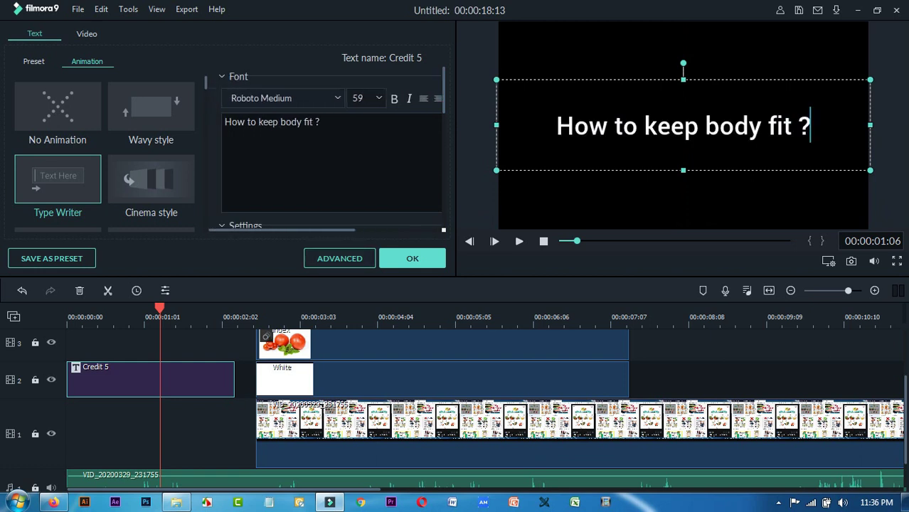
drag(294, 98, 229, 98)
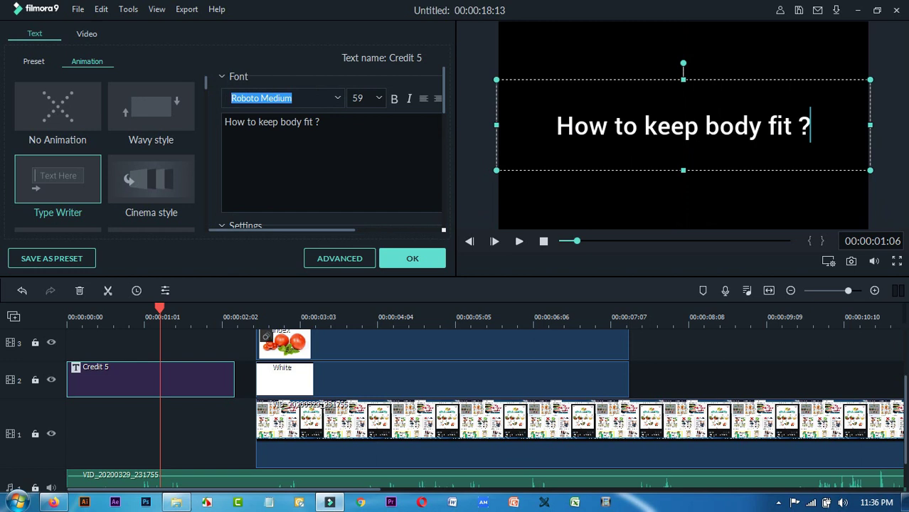
text(tiim)
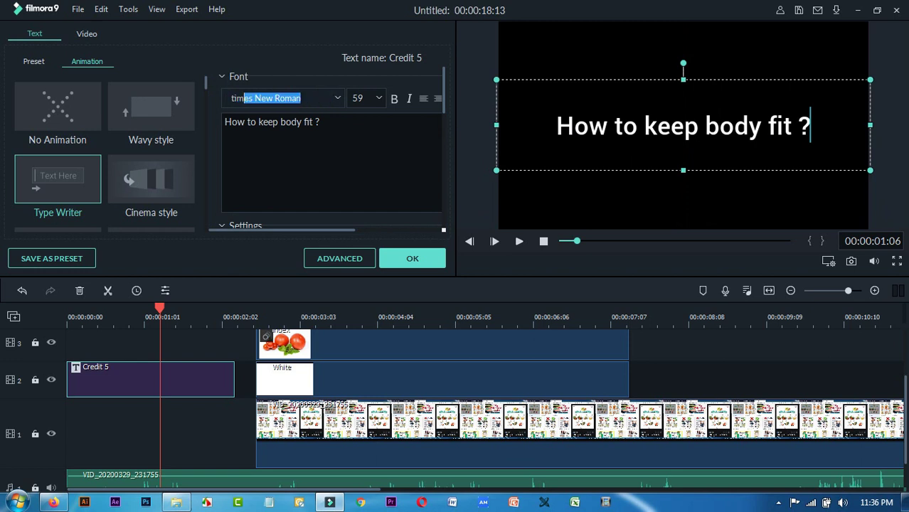
text(e)
key(Return)
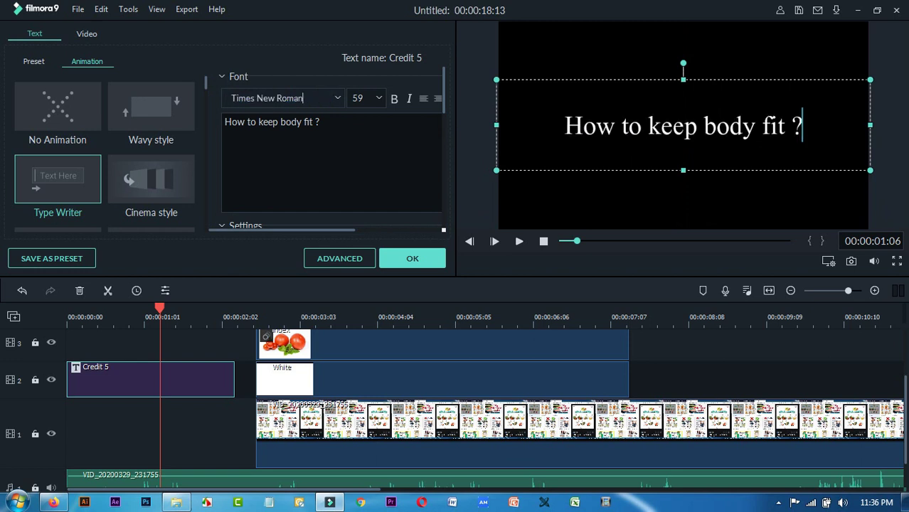
Make the "How to keep body fit ?" title text bold.
click(394, 99)
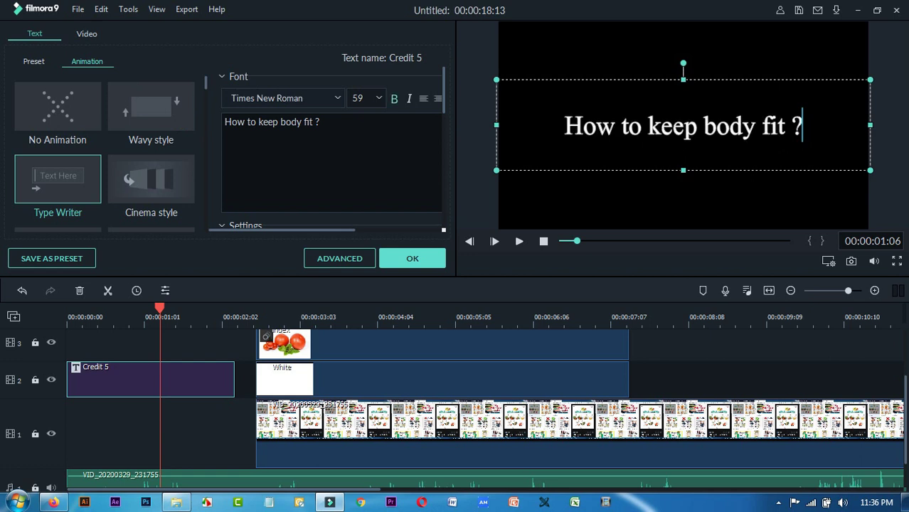
click(729, 126)
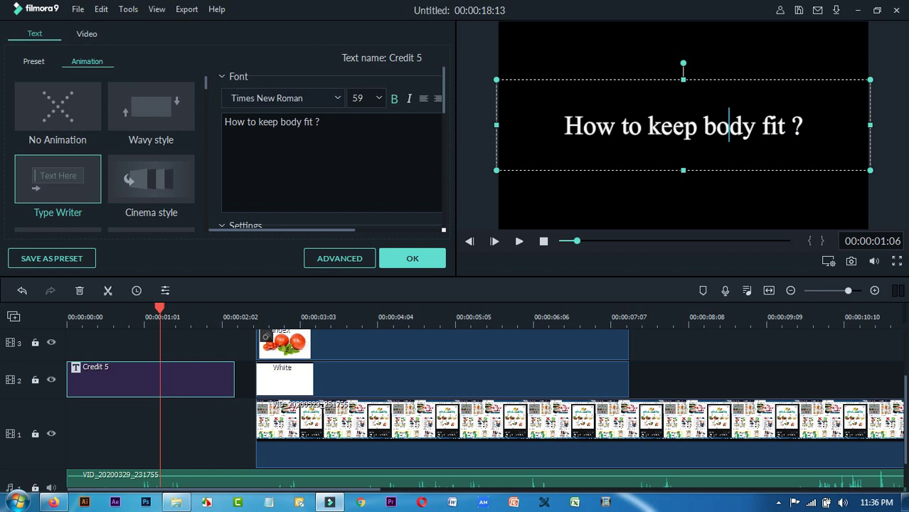
click(337, 98)
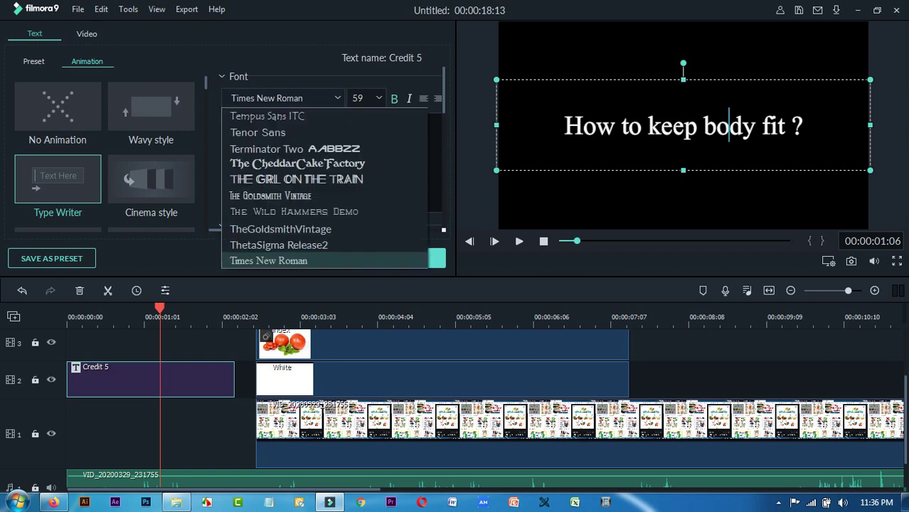
click(614, 126)
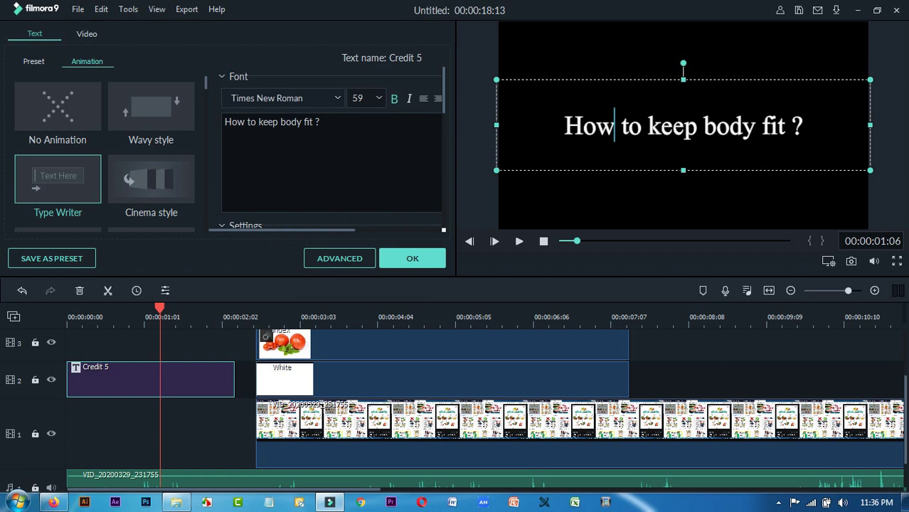
Select the whole title text and start the Avro Keyboard program for Bengali input.
click(803, 126)
drag(803, 126, 564, 126)
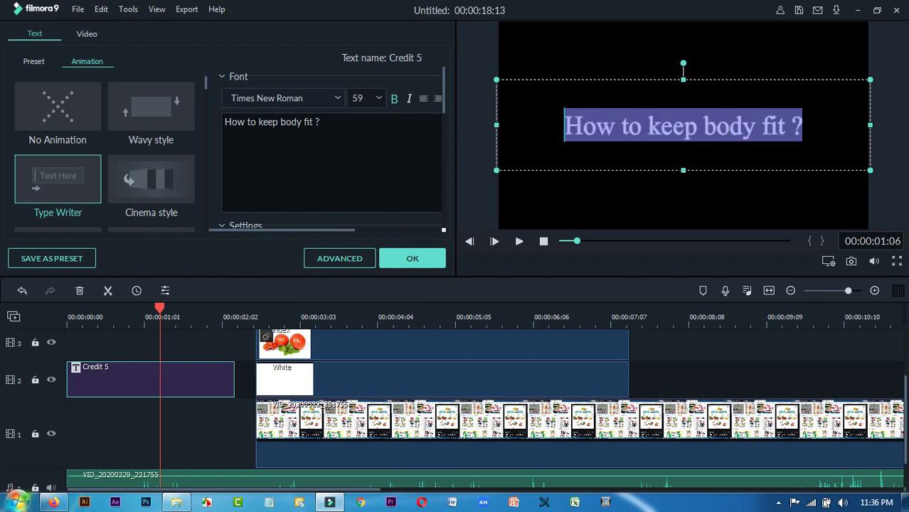
click(17, 502)
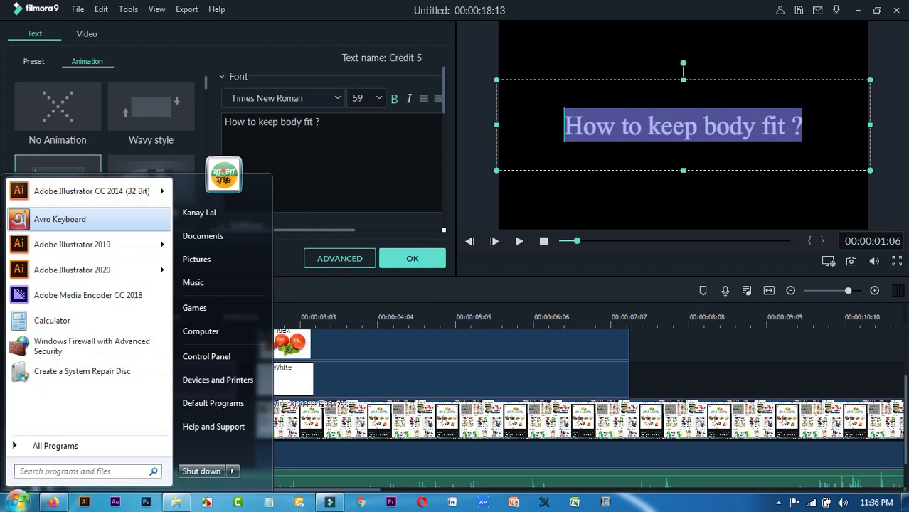
key(Return)
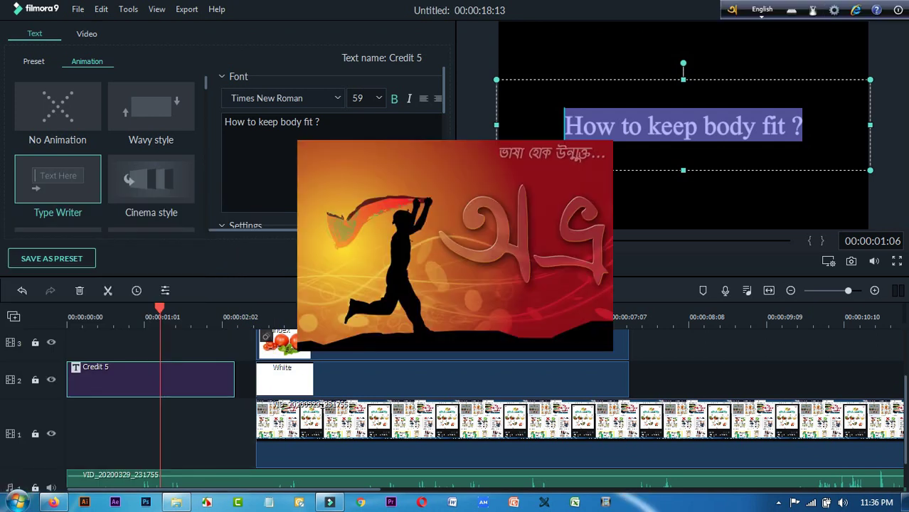
Delete the whole "How to keep body fit ?" text from the title.
click(647, 126)
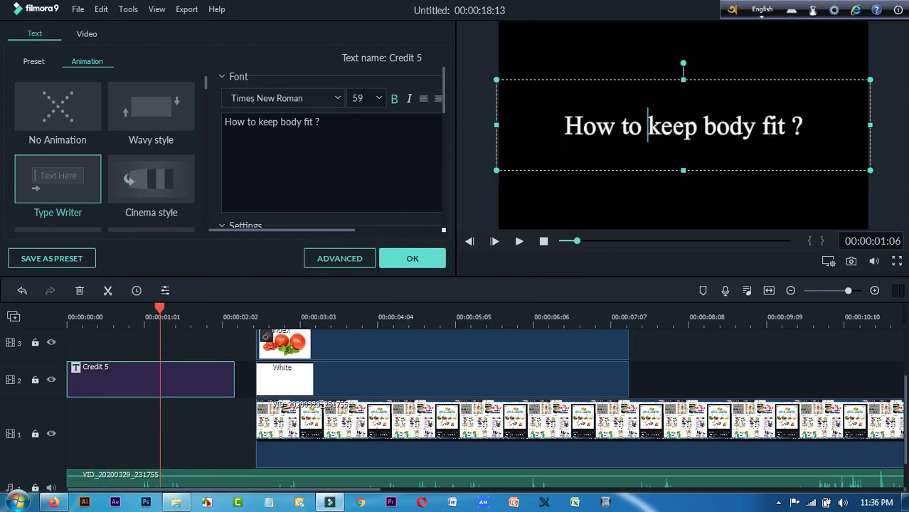
click(769, 126)
drag(802, 126, 564, 126)
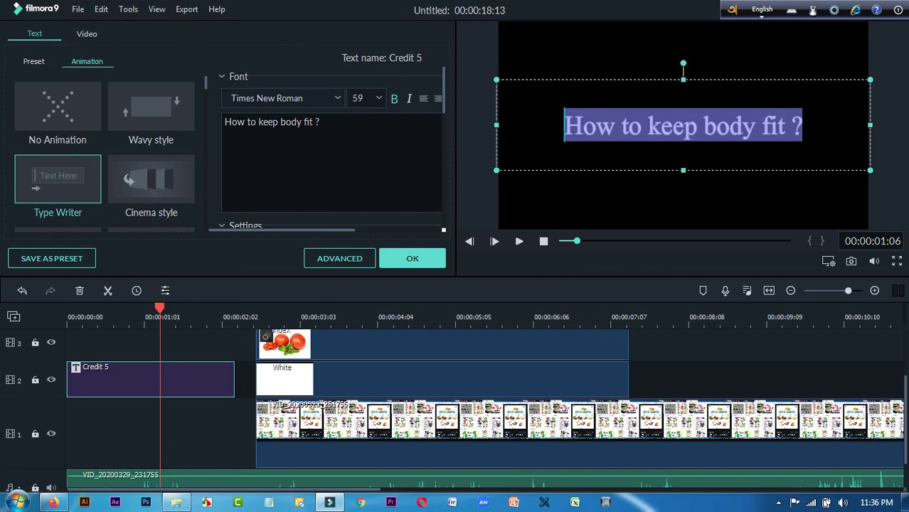
key(BackSpace)
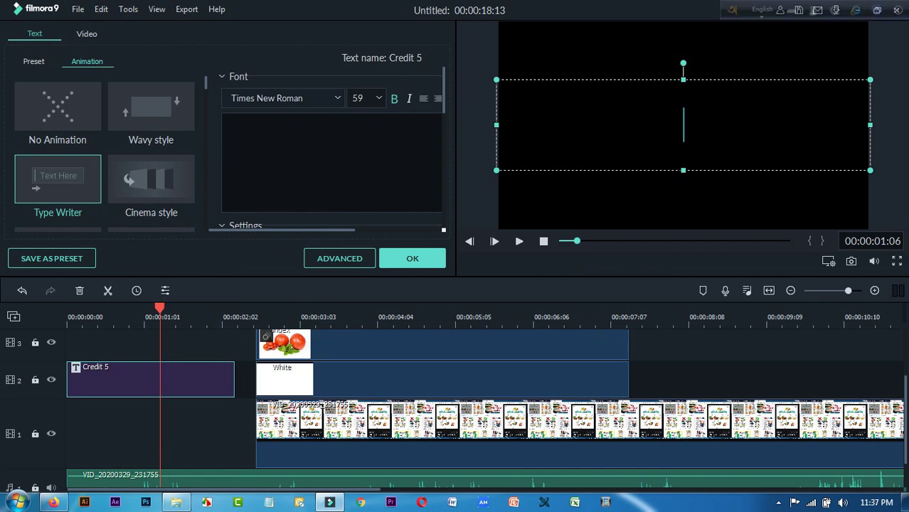
Look through the available fonts from Times New Roman to the end of the list for a Bengali font.
click(301, 99)
scroll(311, 142, down, 3)
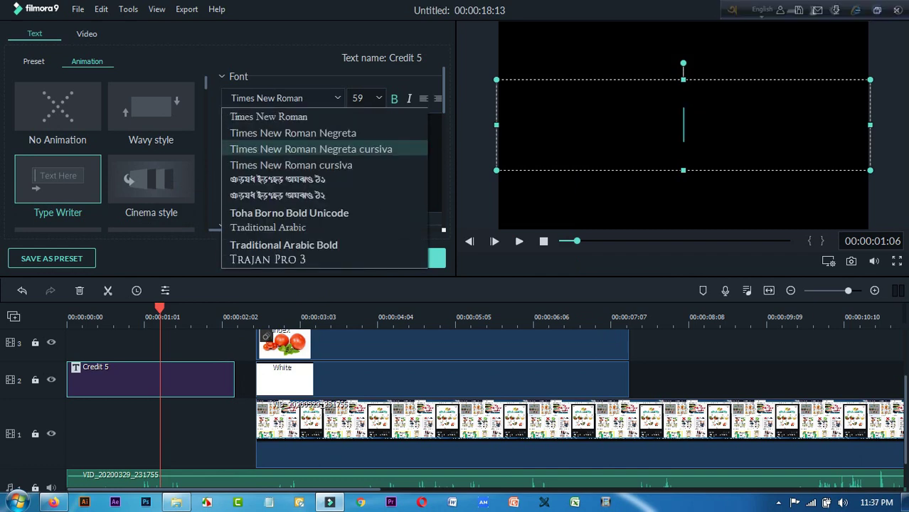
scroll(311, 213, down, 3)
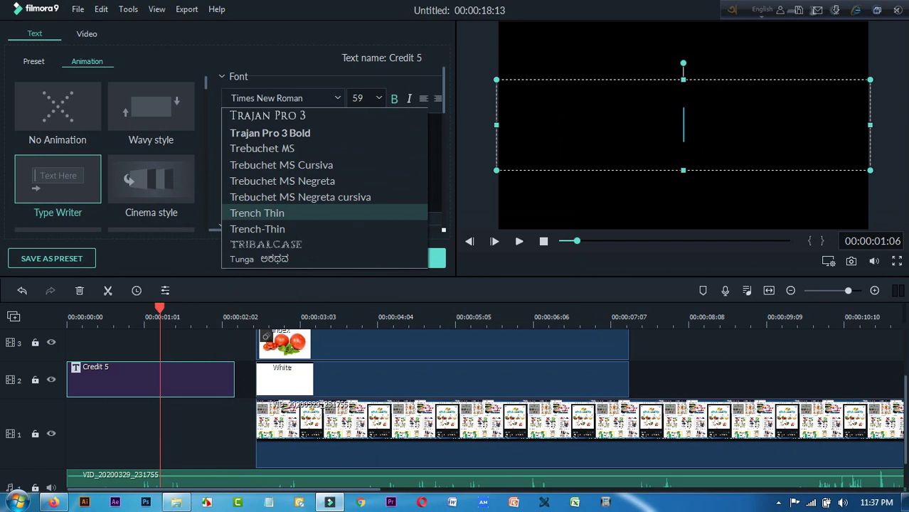
scroll(311, 213, down, 15)
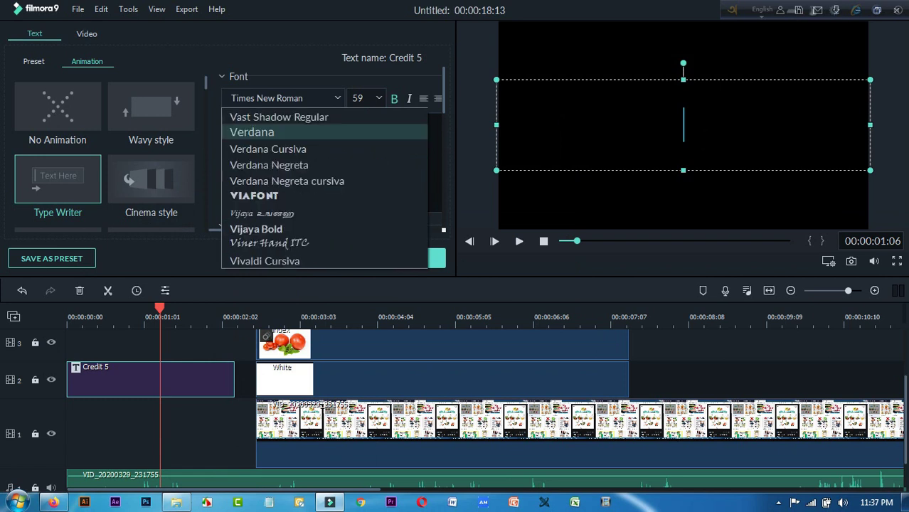
scroll(324, 188, down, 4)
scroll(325, 188, down, 6)
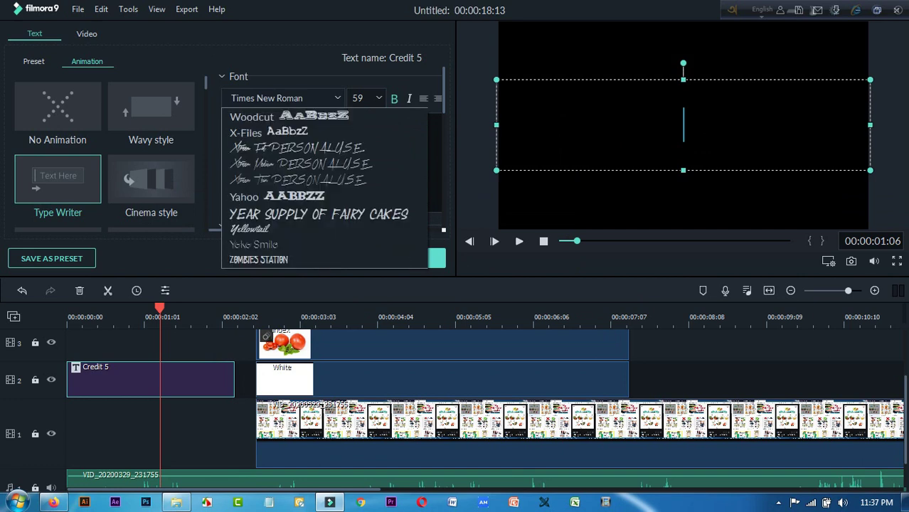
scroll(324, 188, down, 5)
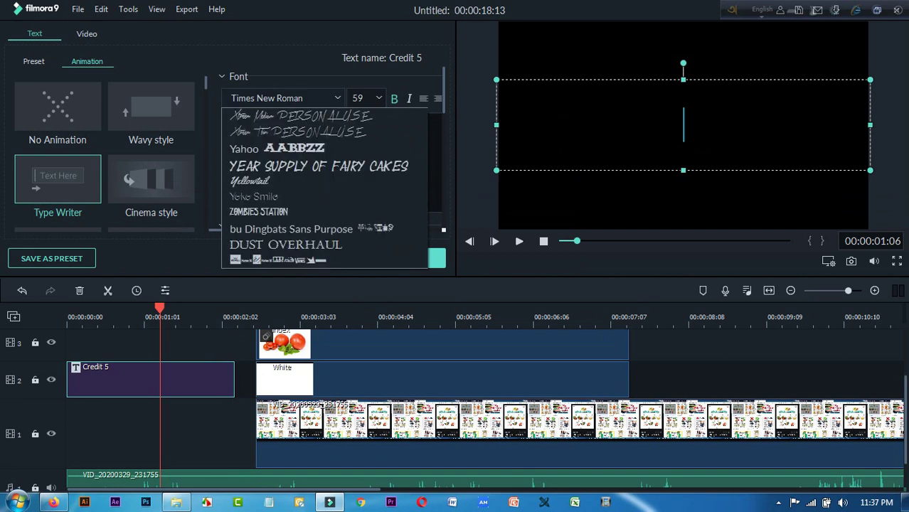
click(337, 98)
Set the emptied title's font to SutonnyCMJ.
drag(305, 99, 229, 99)
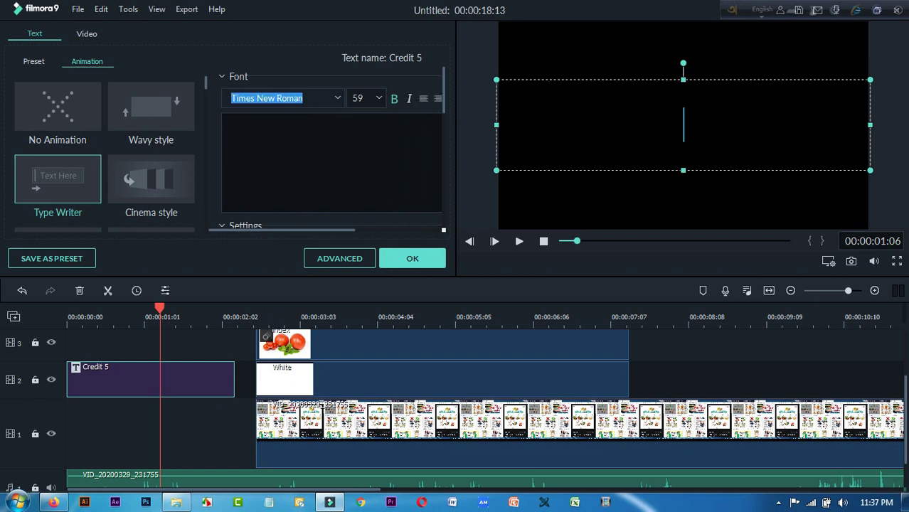
text(su)
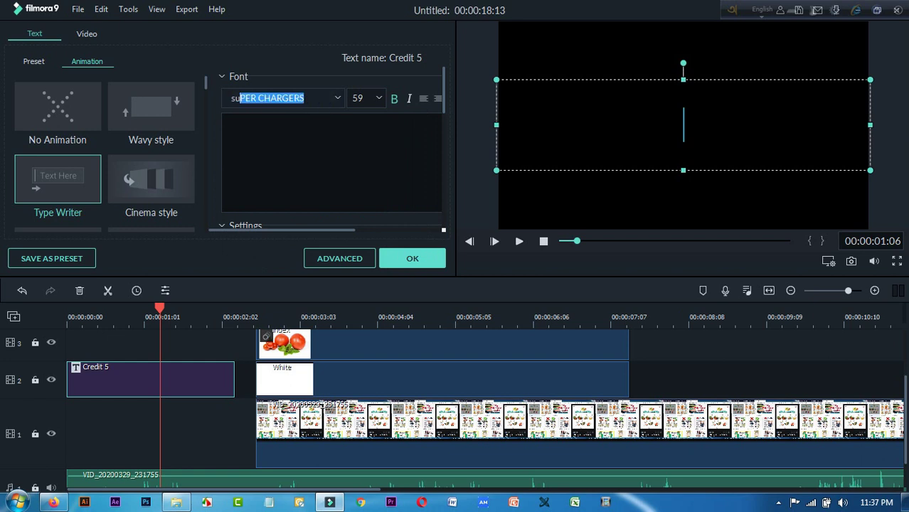
text(ti)
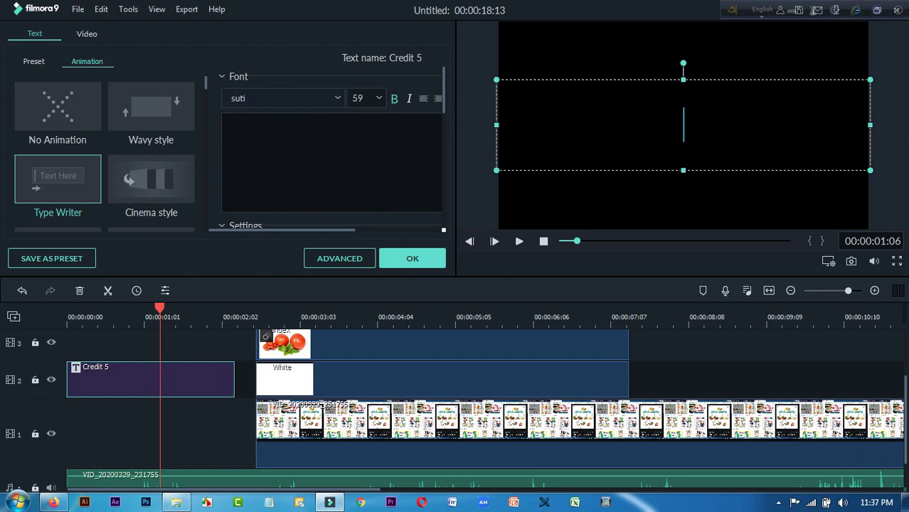
key(BackSpace)
text(onnyCMJ)
key(Return)
click(338, 98)
click(299, 116)
click(337, 98)
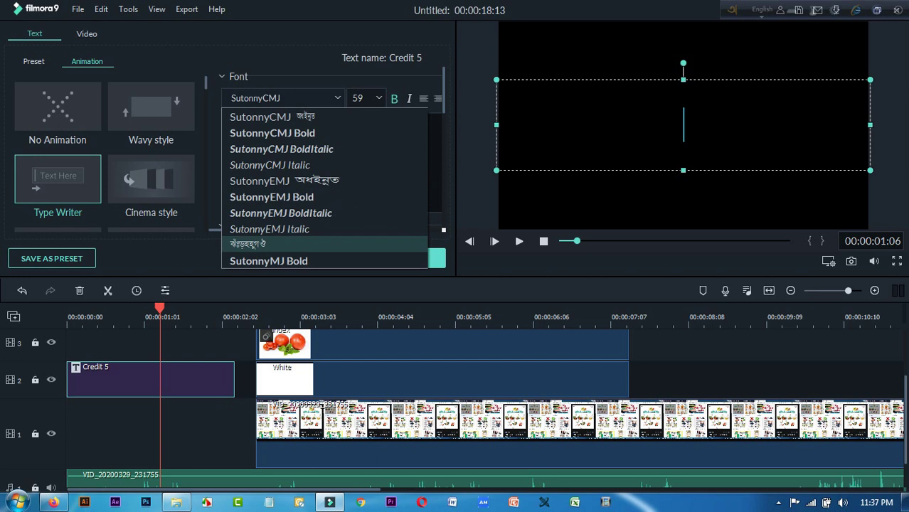
scroll(320, 243, down, 1)
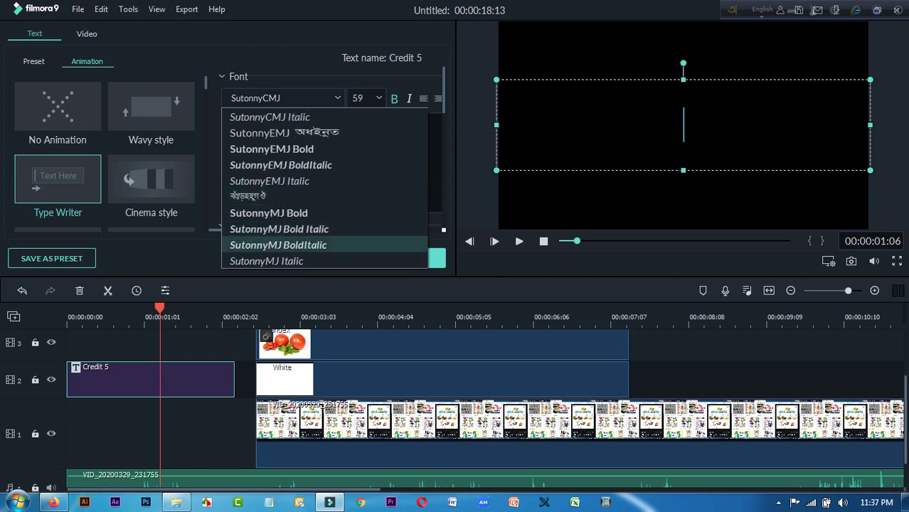
scroll(321, 243, down, 2)
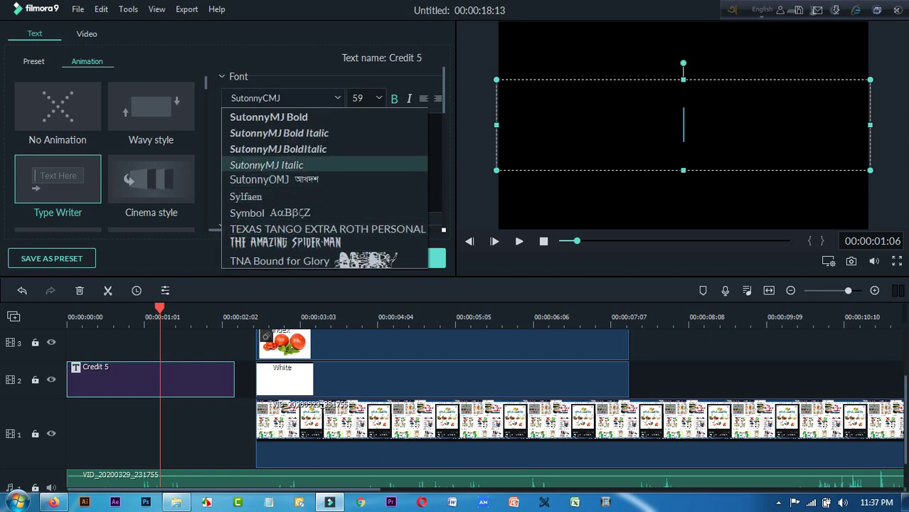
scroll(324, 189, up, 1)
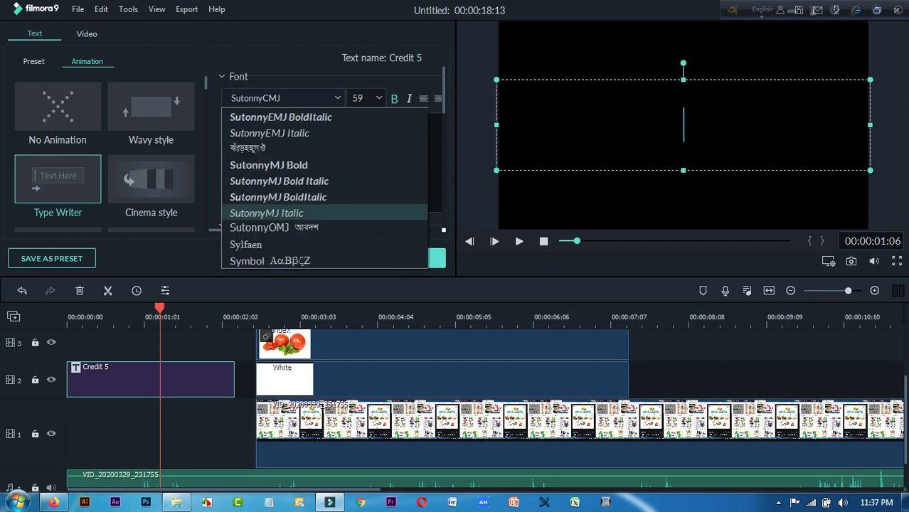
scroll(324, 188, up, 1)
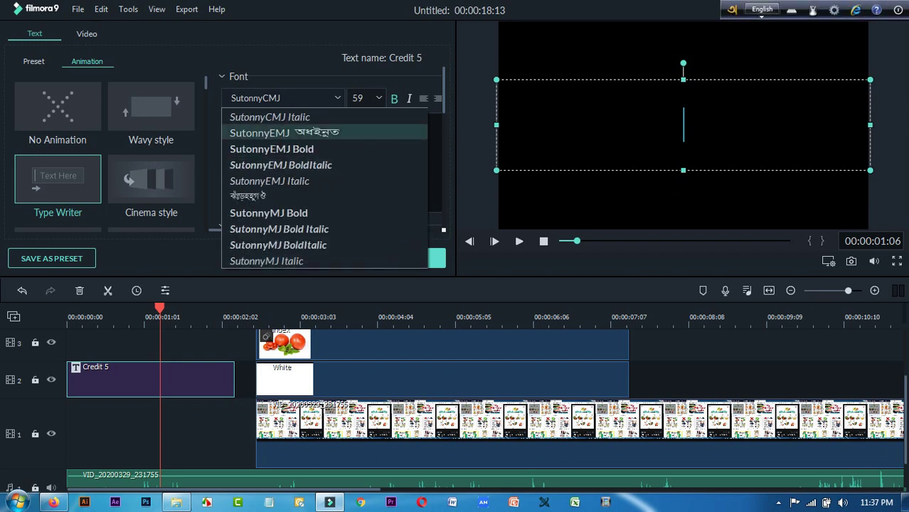
click(298, 99)
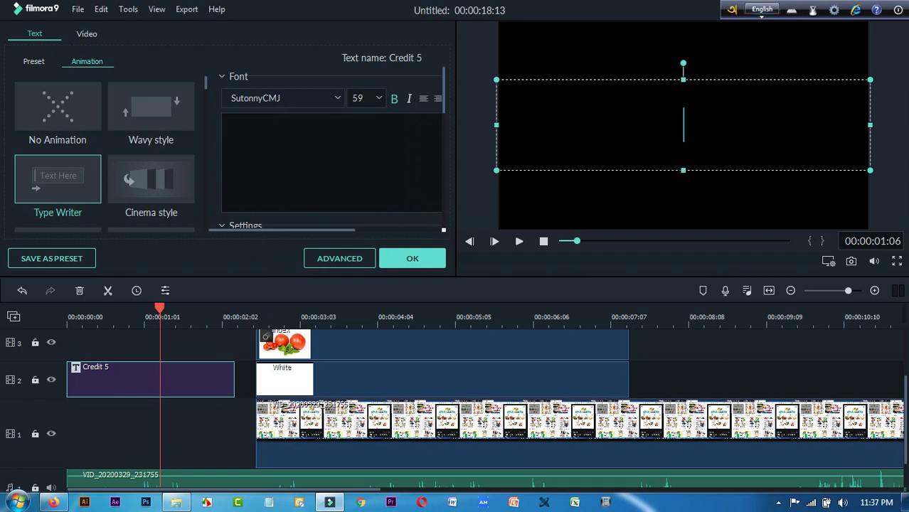
Switch the Avro keyboard to Bangla and enter "কিভাবে" followed by a space as the title text.
click(762, 10)
text(ki)
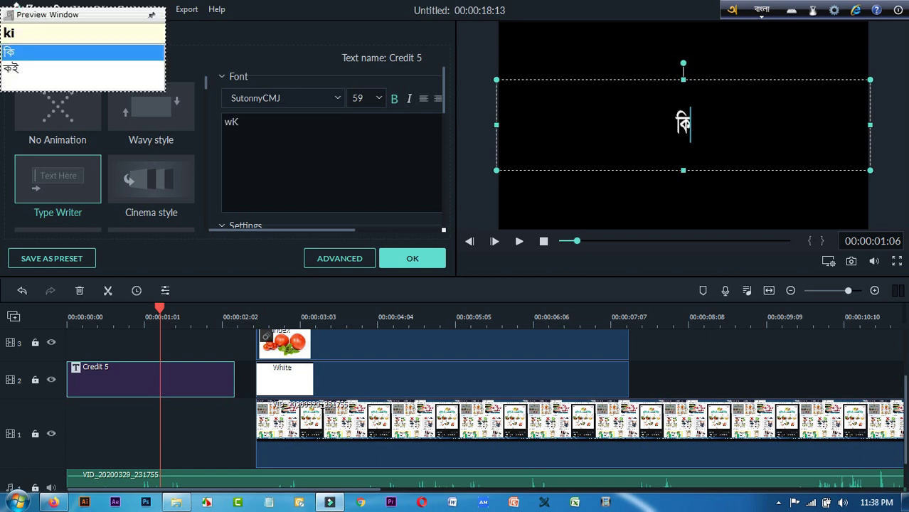
text(vab)
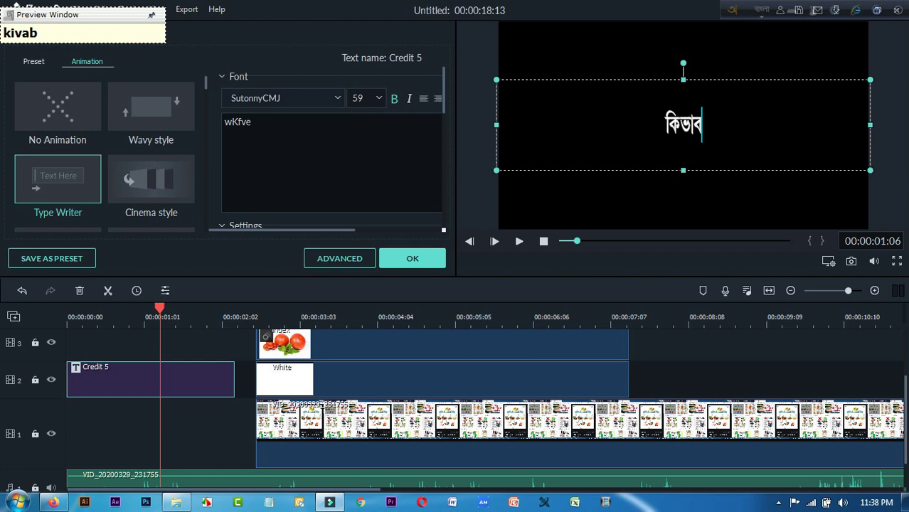
text(e)
key(space)
key(space)
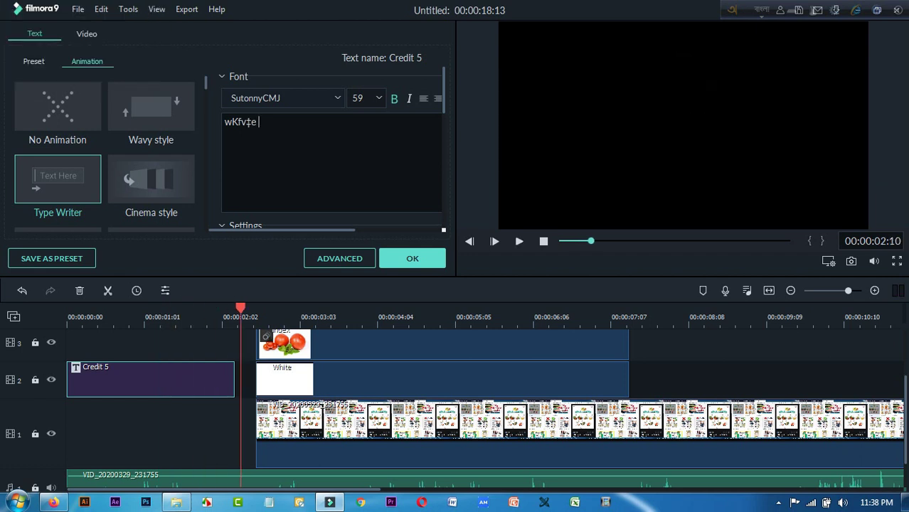
Return the playhead to 00:00:01:03 on the title clip and complete its text as "কিভাবে স্বাস্থ্য ঠিক রাখবো ?".
click(151, 318)
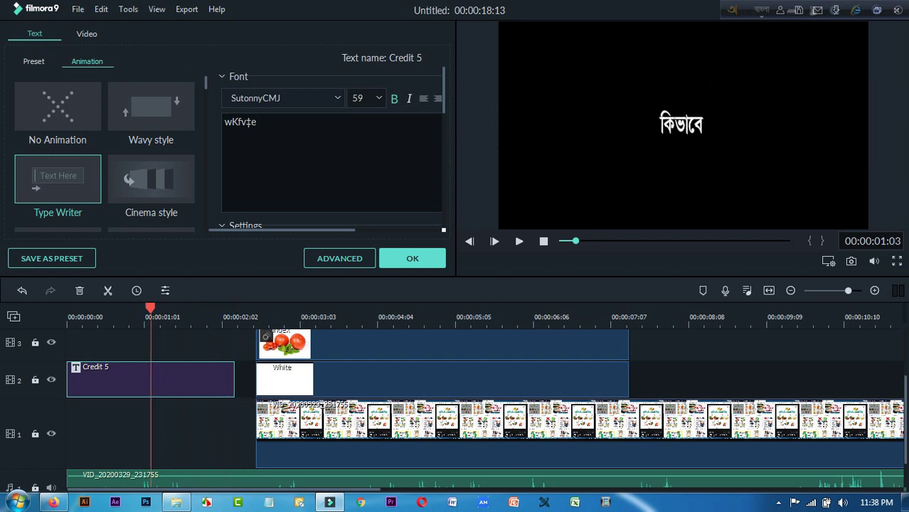
text(swast)
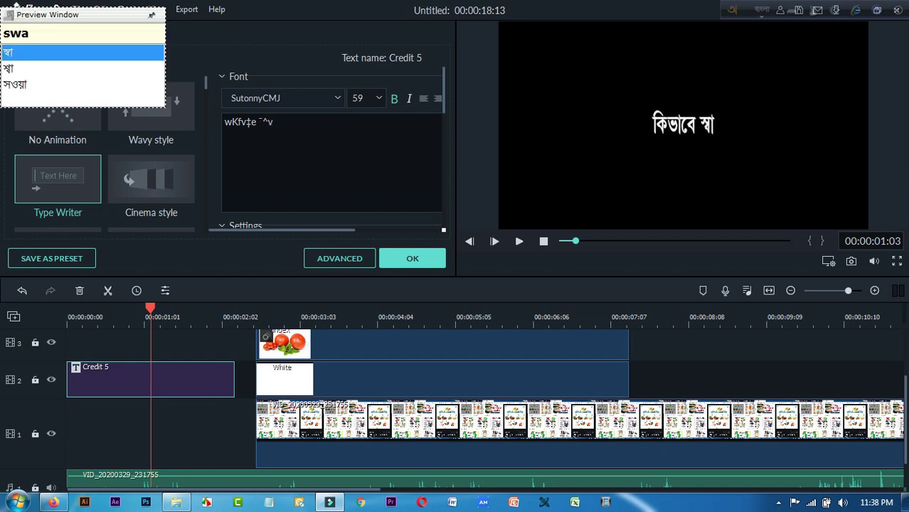
text(hy )
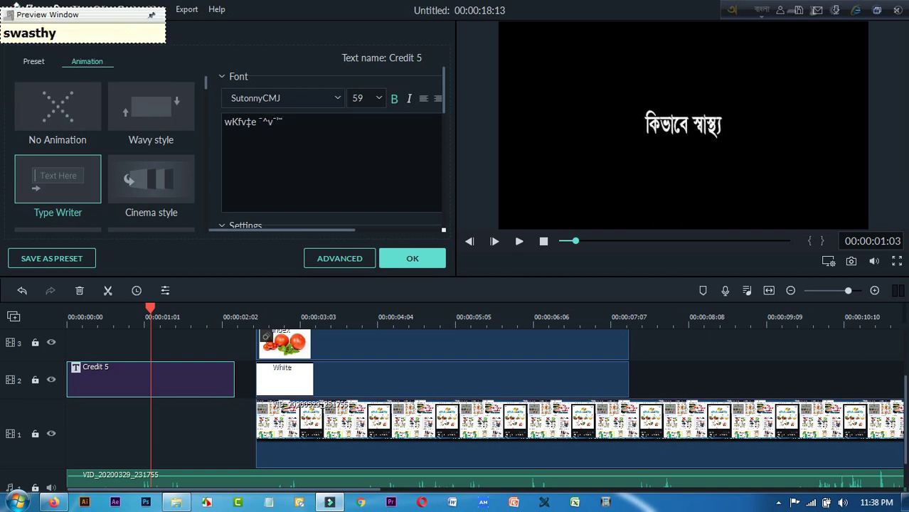
text(thik)
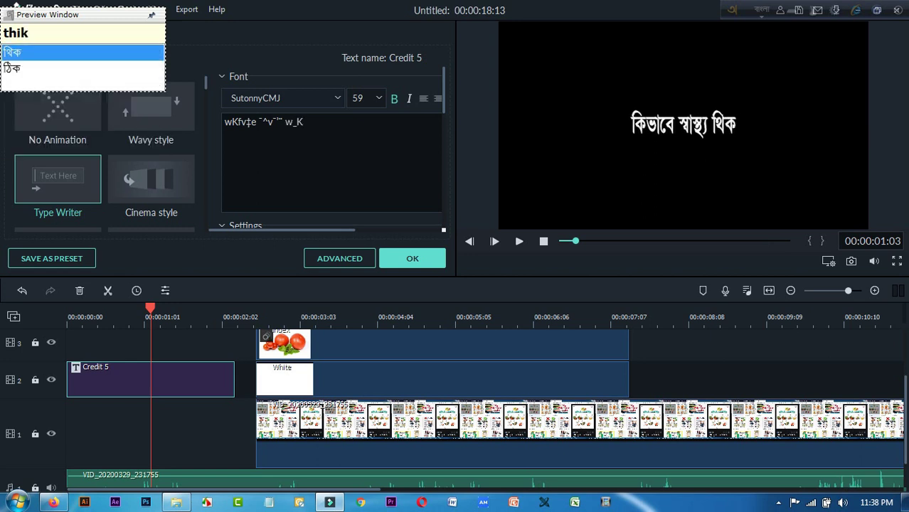
key(Down)
key(Return)
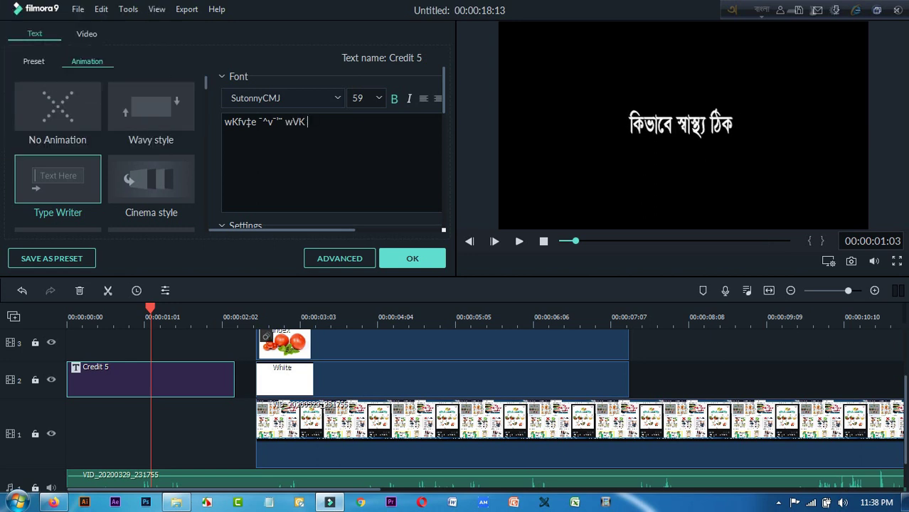
text(rakhb)
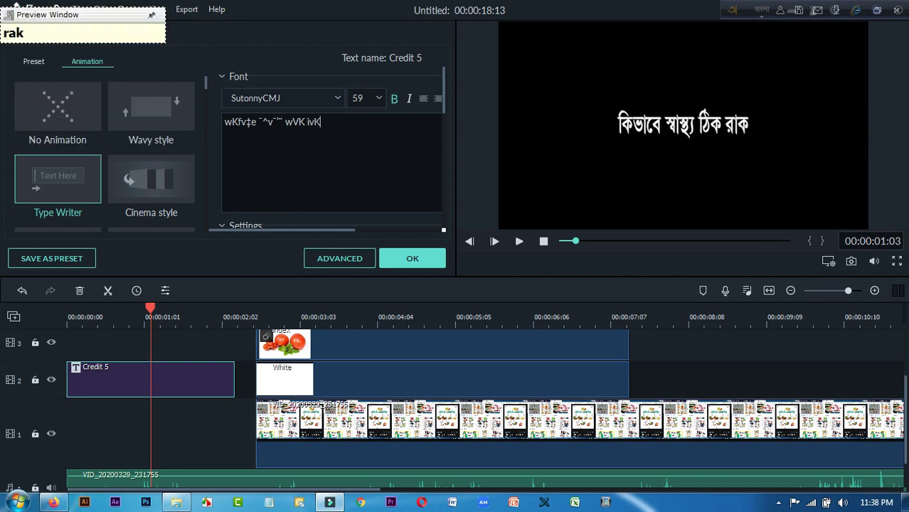
text(O)
key(Return)
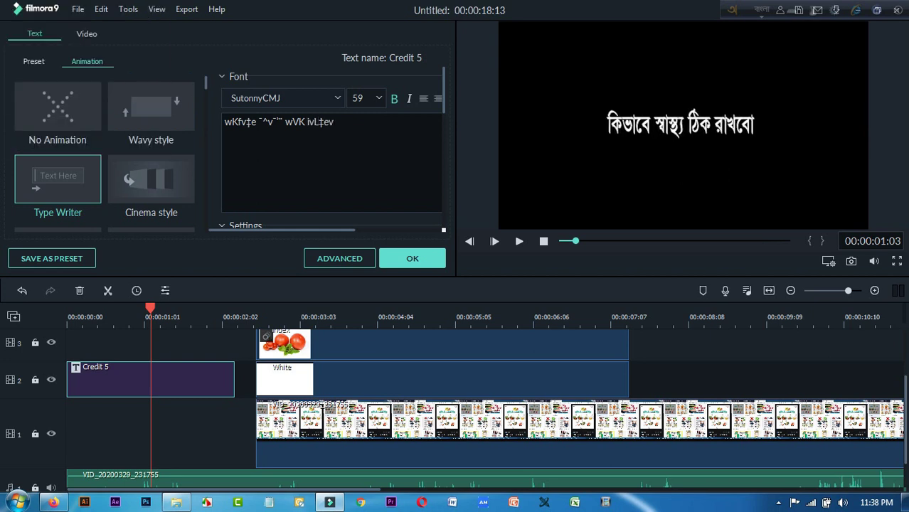
text(?)
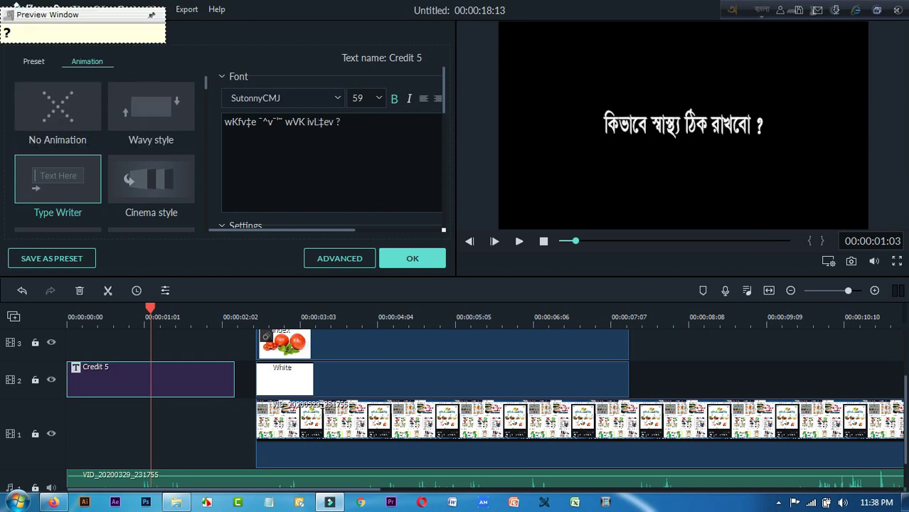
Remove the stray characters after the question mark in the Bengali title text.
text(?\)
key(BackSpace)
key(BackSpace)
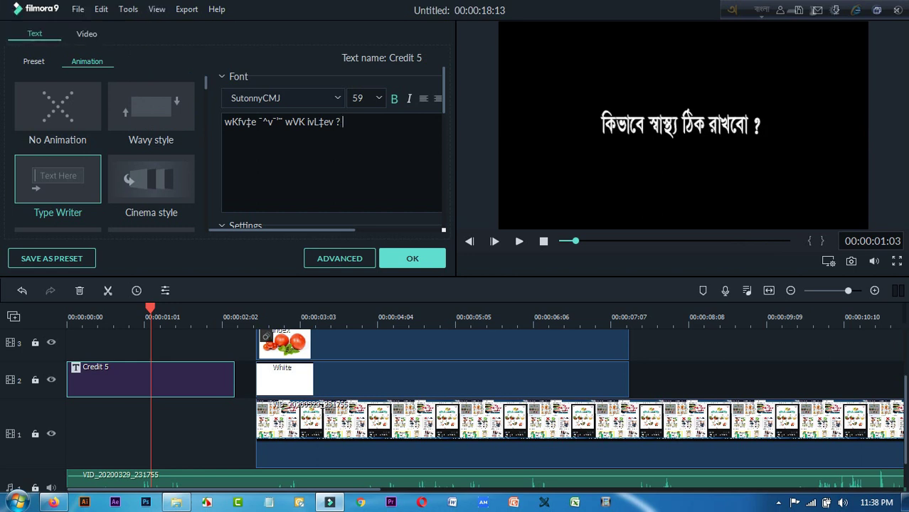
key(BackSpace)
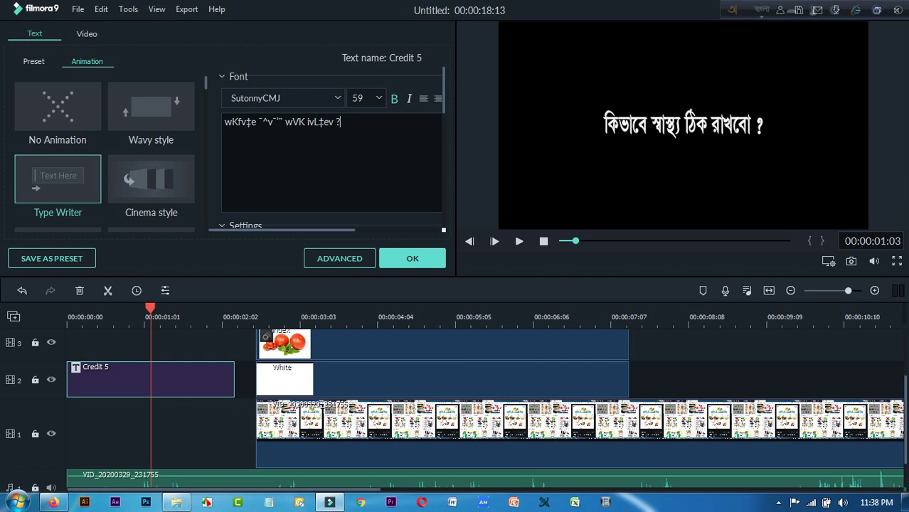
Set the font of the whole Bengali title to SutonnyMJ.
click(639, 126)
drag(763, 126, 603, 126)
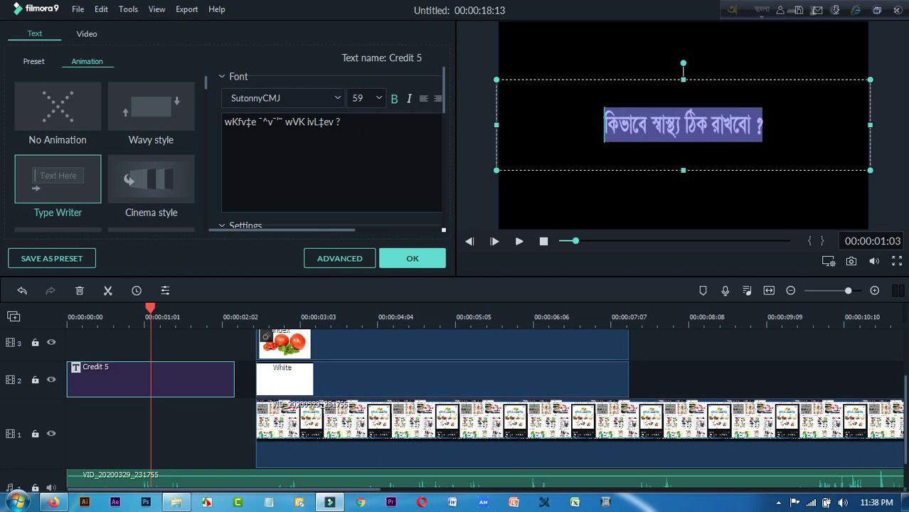
click(282, 98)
drag(281, 98, 229, 98)
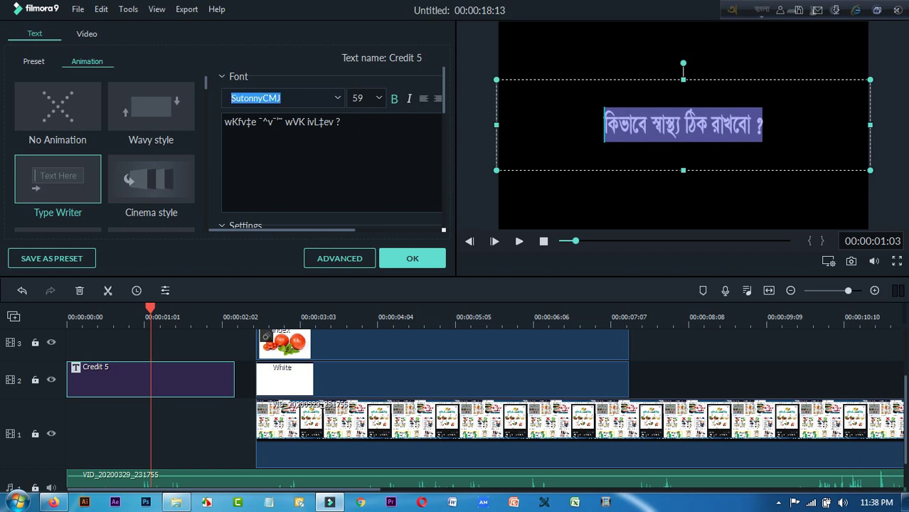
key(Down)
key(Down)
key(Down)
key(Down)
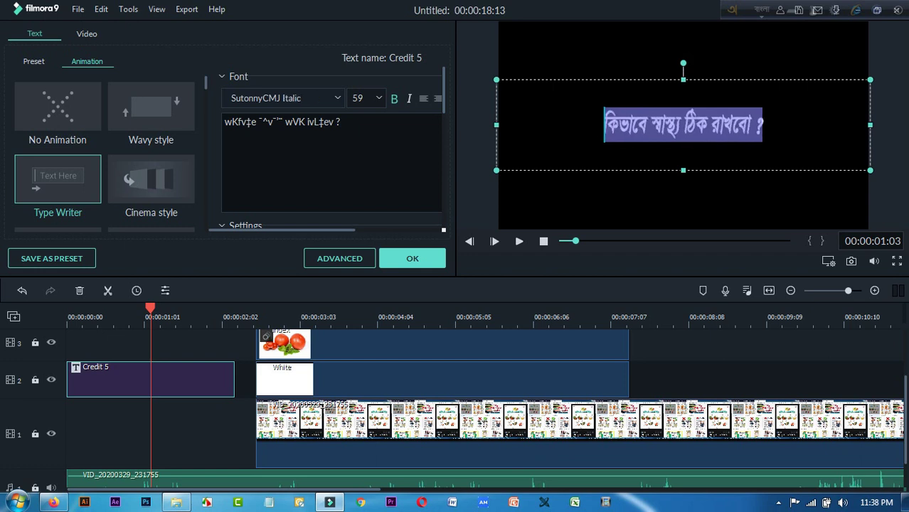
key(Down)
key(Down)
key(Down)
key(Down)
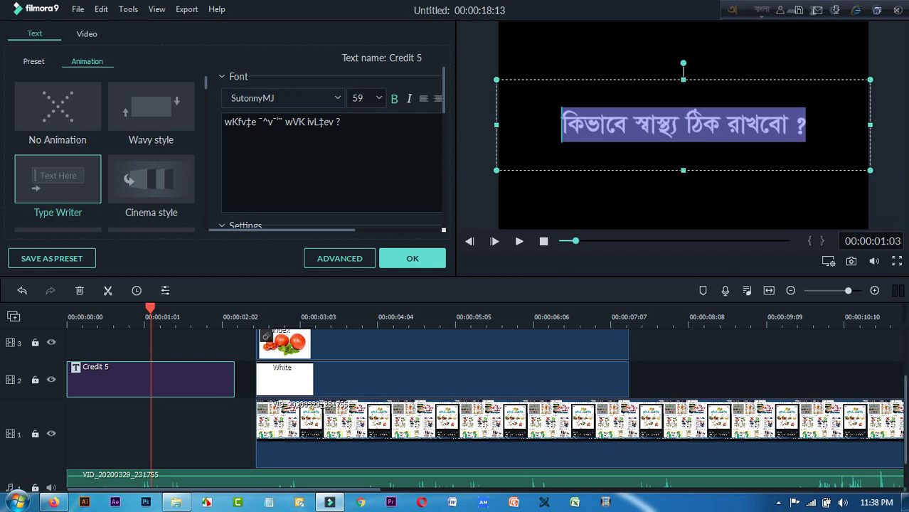
click(634, 125)
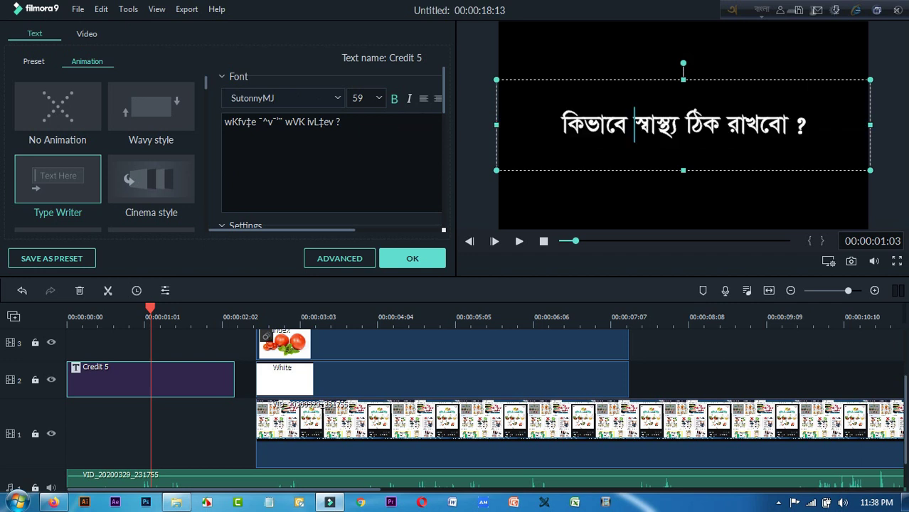
Look through the text animations available for the Bengali title, keeping the current one, and close its settings.
click(161, 434)
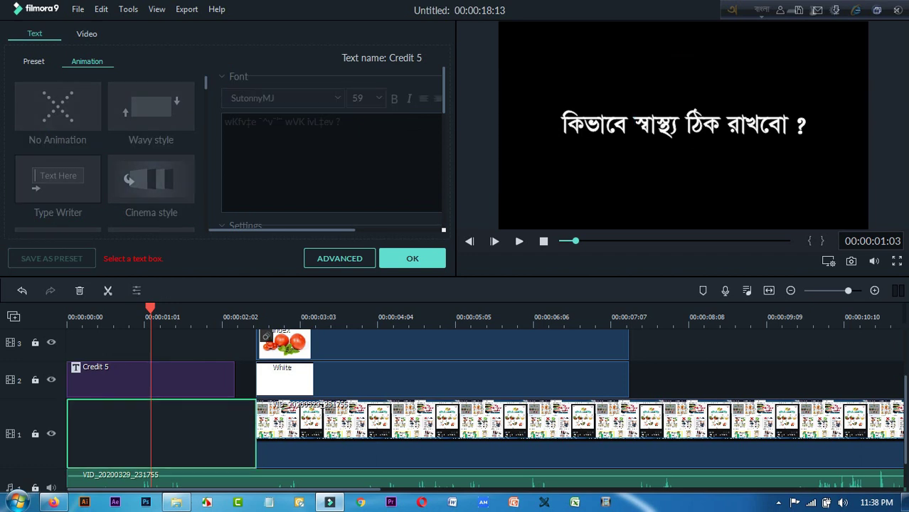
click(162, 381)
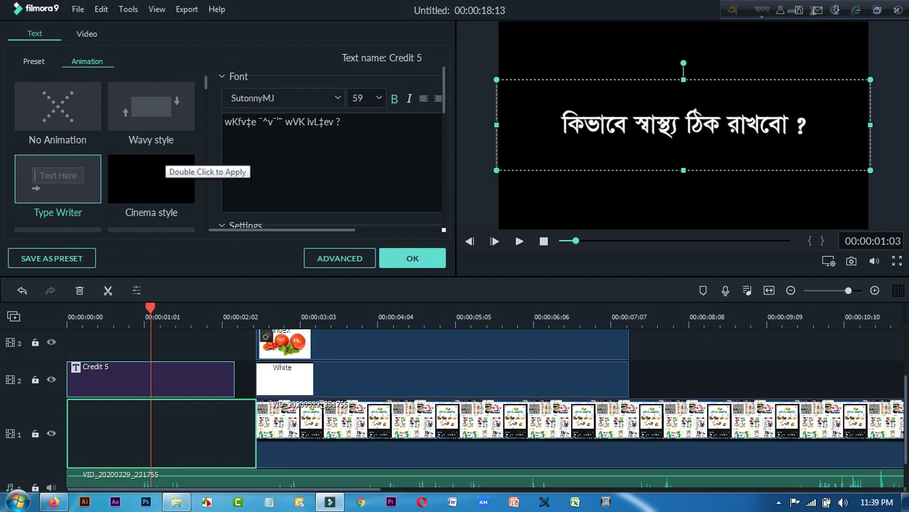
scroll(156, 168, down, 3)
scroll(104, 154, up, 4)
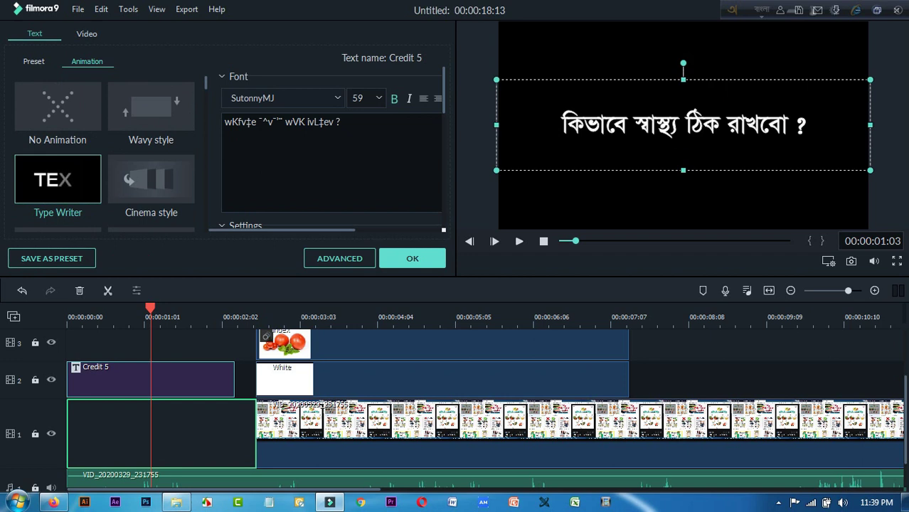
scroll(104, 154, down, 5)
scroll(142, 185, down, 2)
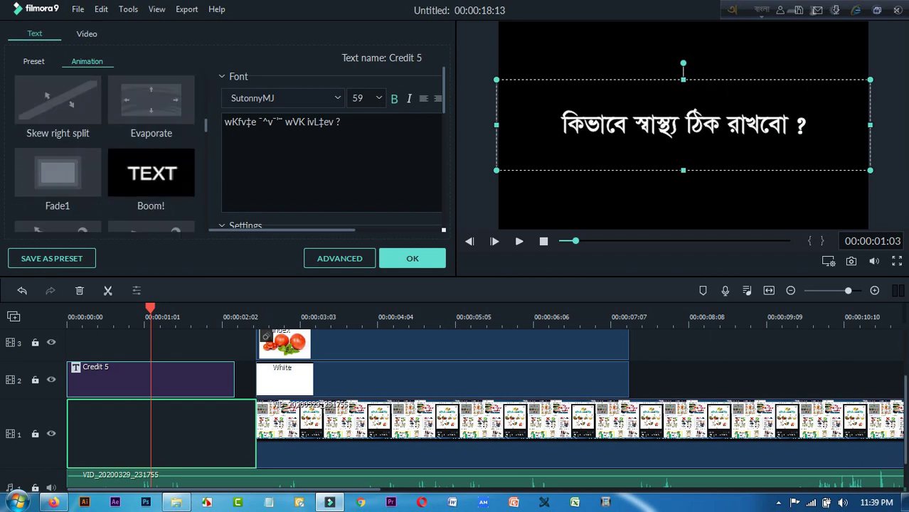
scroll(142, 185, down, 6)
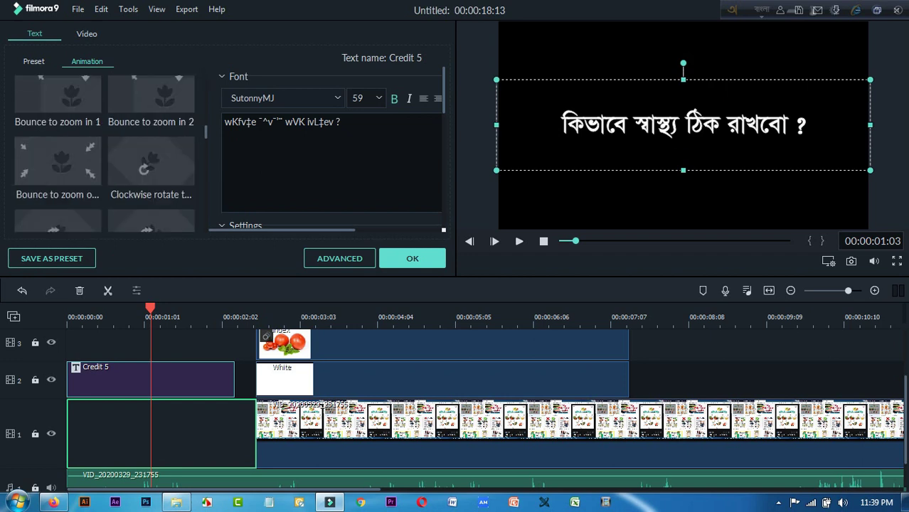
scroll(104, 153, down, 3)
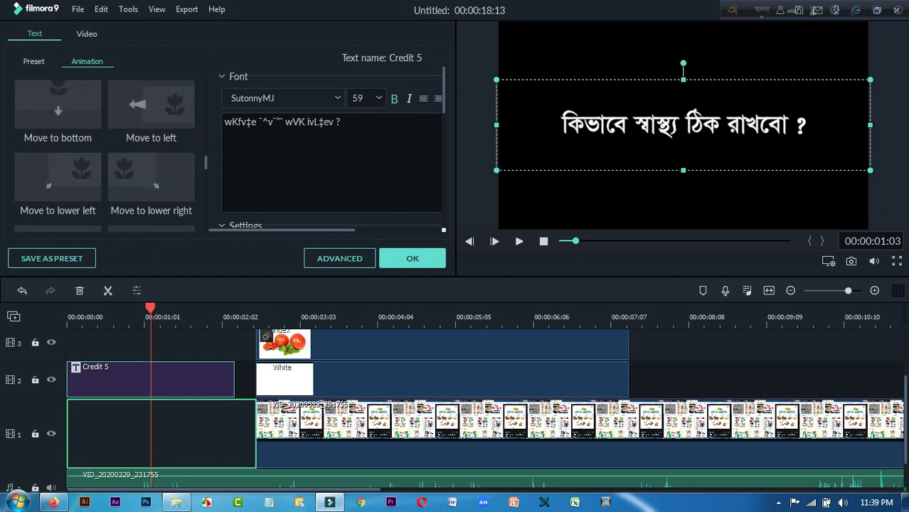
scroll(105, 154, up, 5)
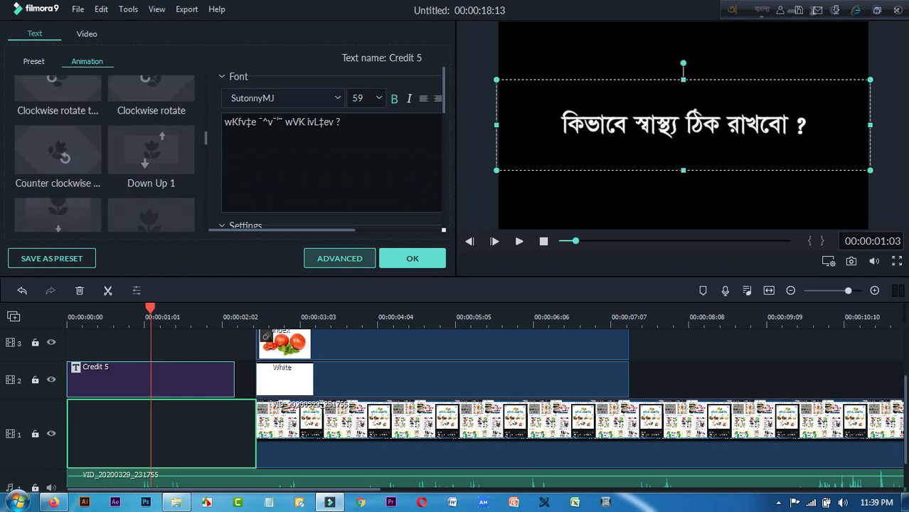
click(412, 258)
Insert the tomato image "index" from the project media at the start of video track 1.
scroll(486, 412, down, 1)
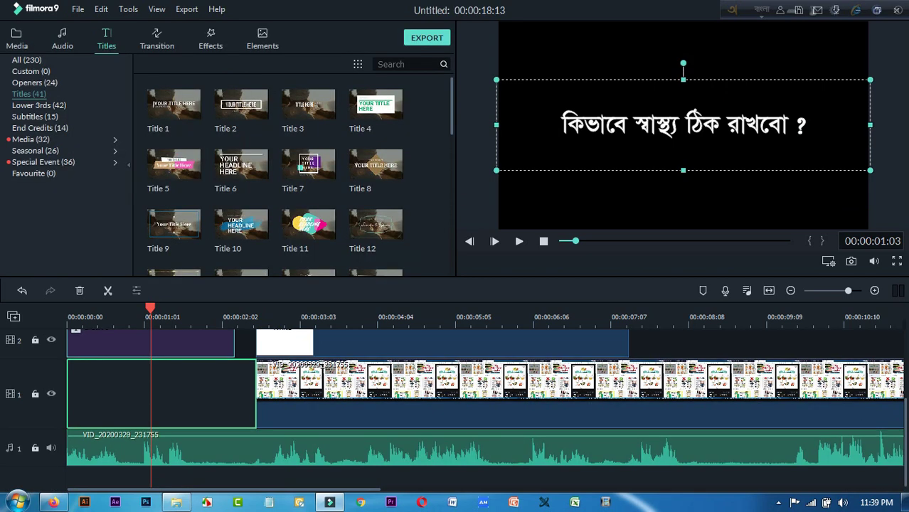
scroll(486, 411, up, 1)
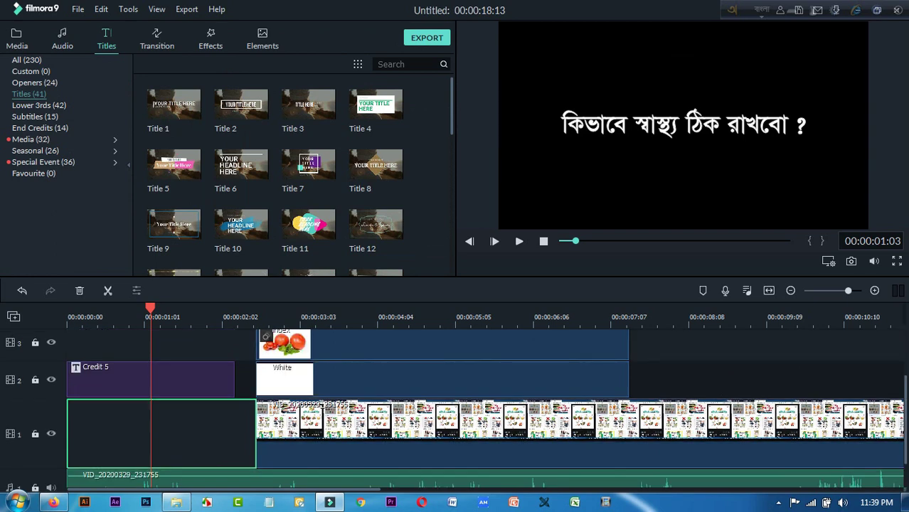
click(16, 39)
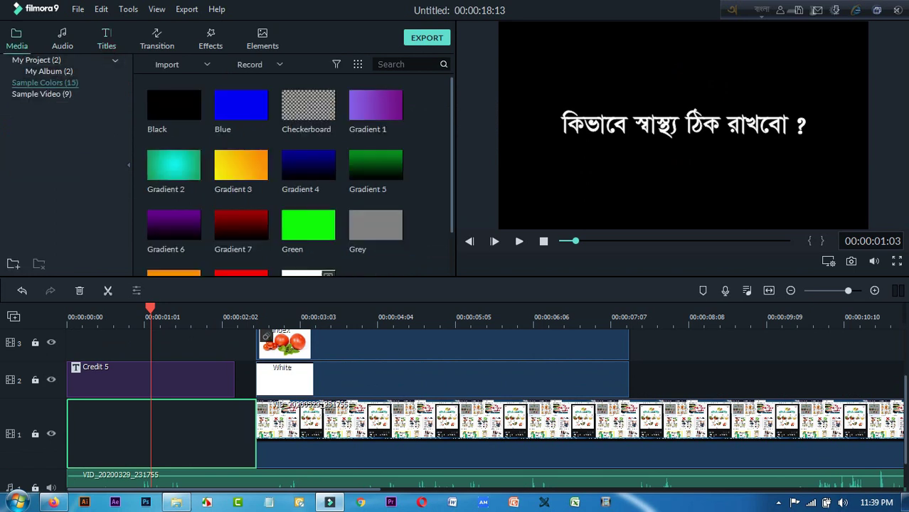
click(36, 60)
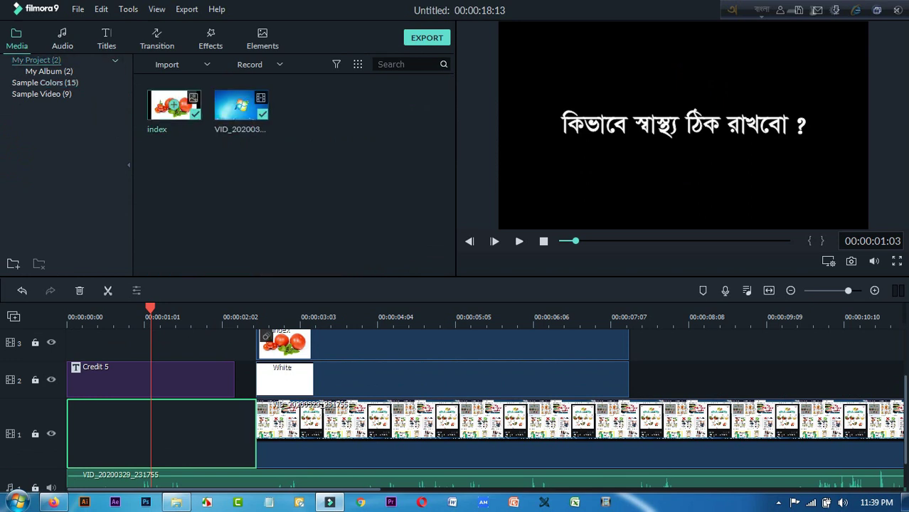
drag(174, 106, 79, 430)
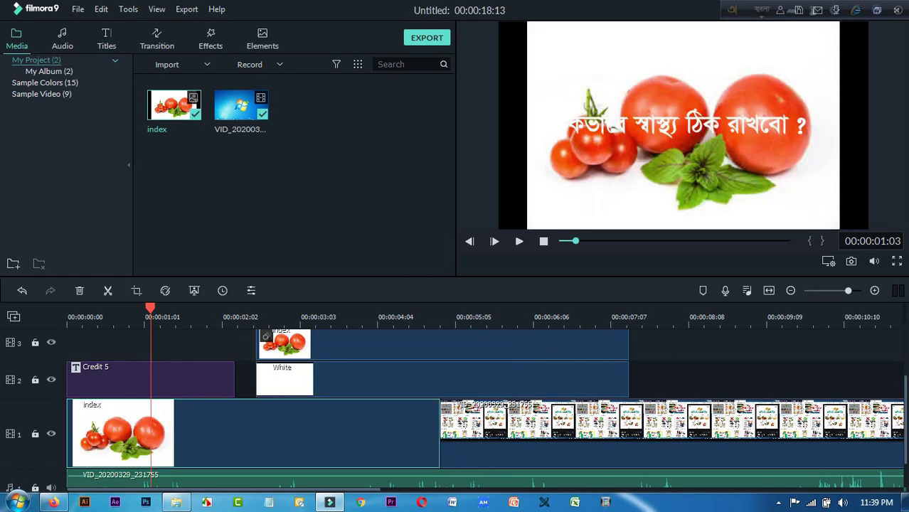
Trim the opening tomato image to the end of the title clip and move the screen recording back to the White clip's start.
drag(439, 434, 235, 434)
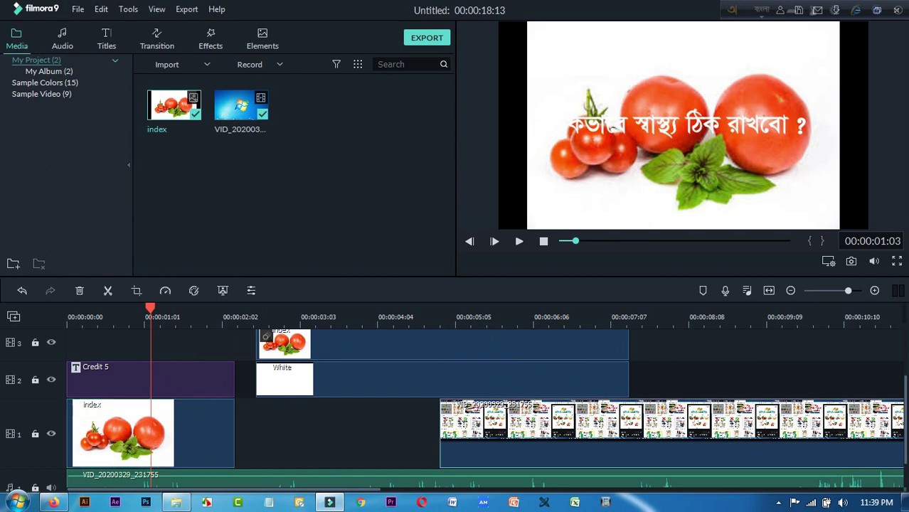
drag(441, 434, 256, 434)
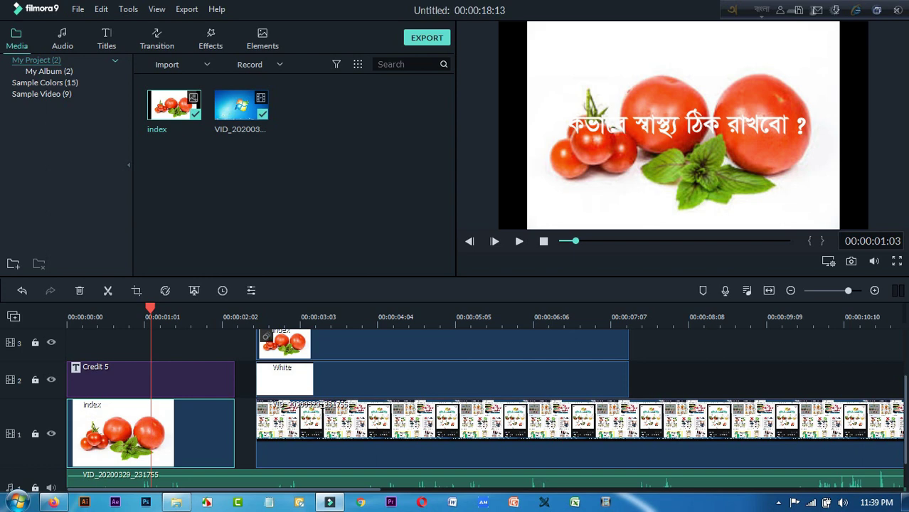
Scale the opening tomato image to 122.54%.
double_click(146, 434)
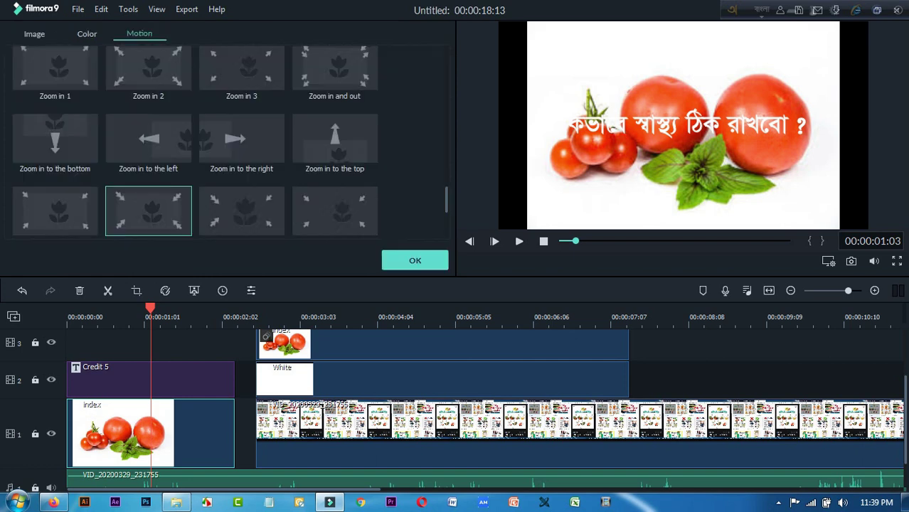
click(34, 34)
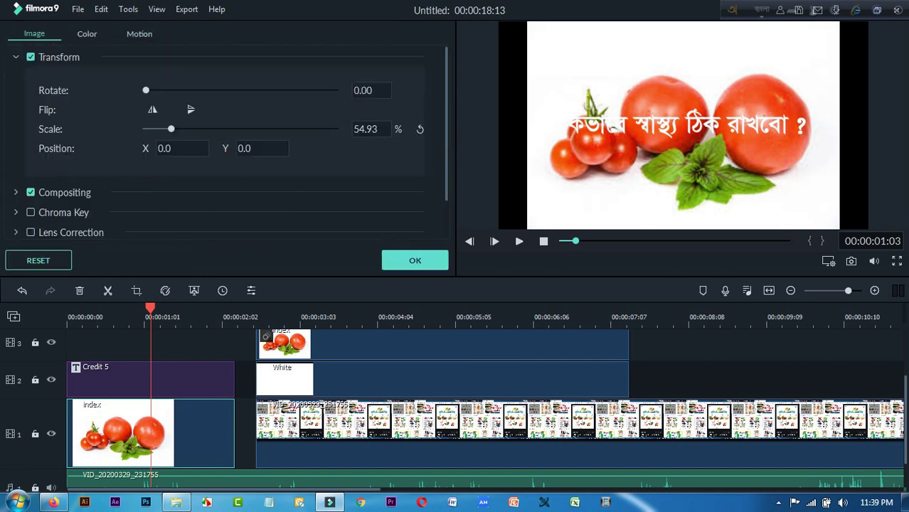
drag(170, 129, 202, 129)
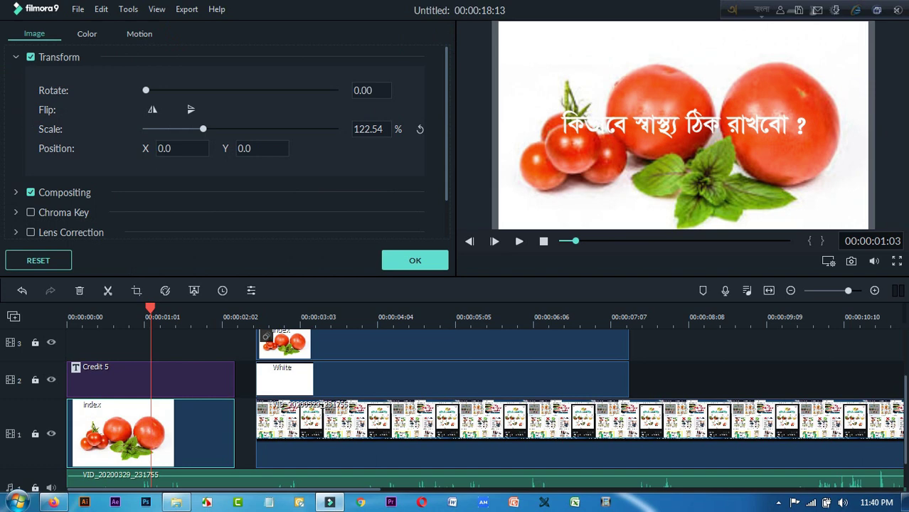
Try the preset Text style 8 on the whole Bengali title text.
click(151, 381)
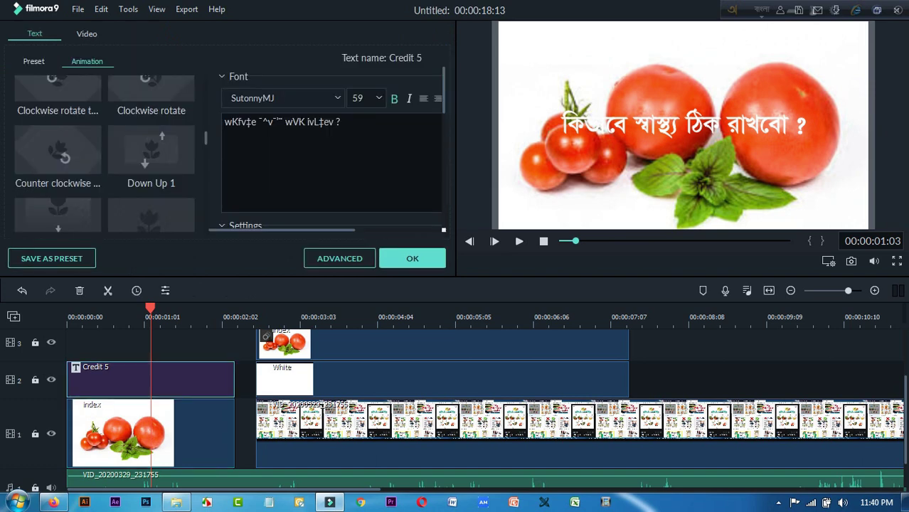
drag(342, 123, 223, 123)
click(34, 61)
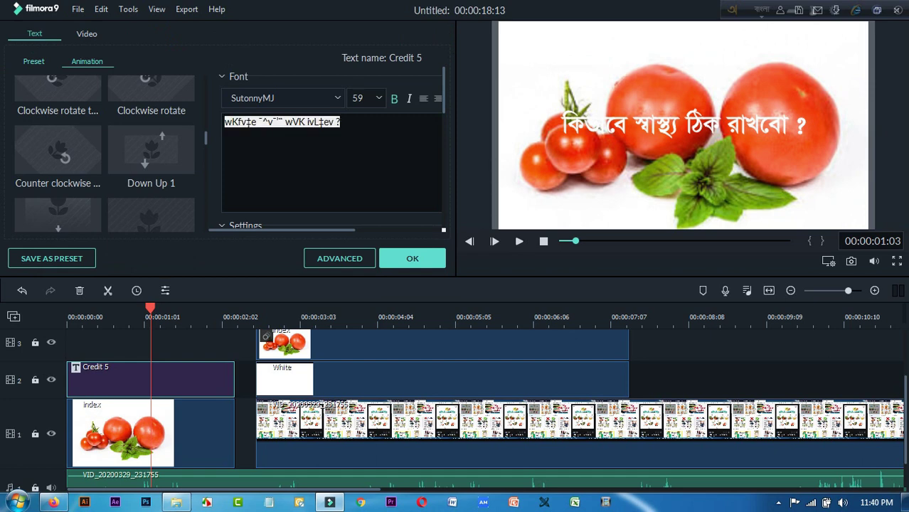
scroll(151, 118, down, 1)
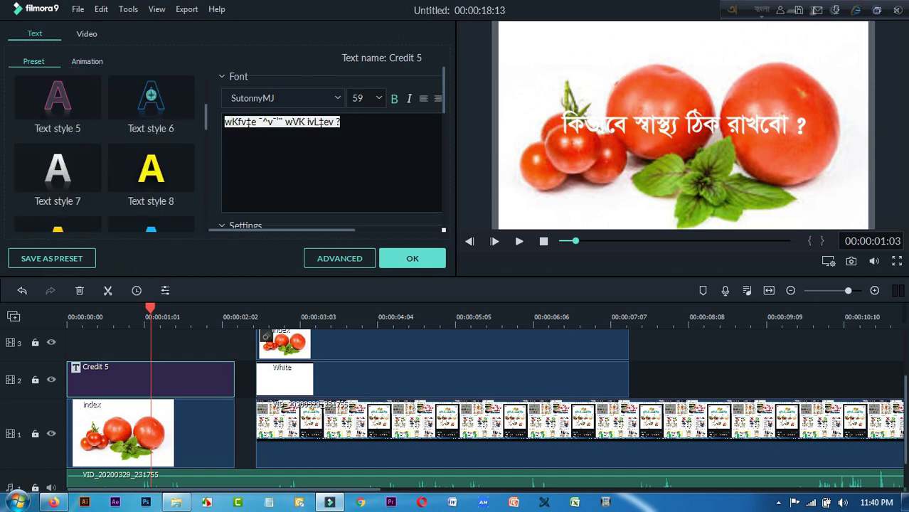
click(151, 96)
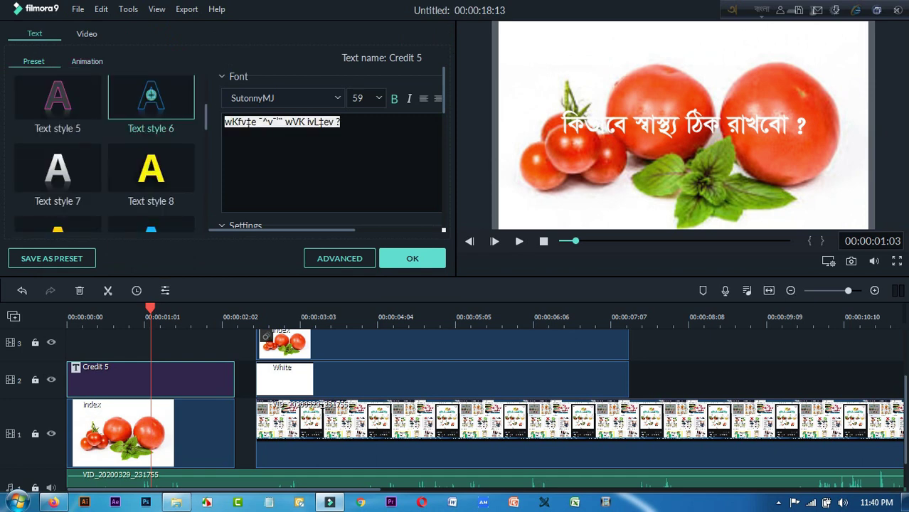
click(150, 168)
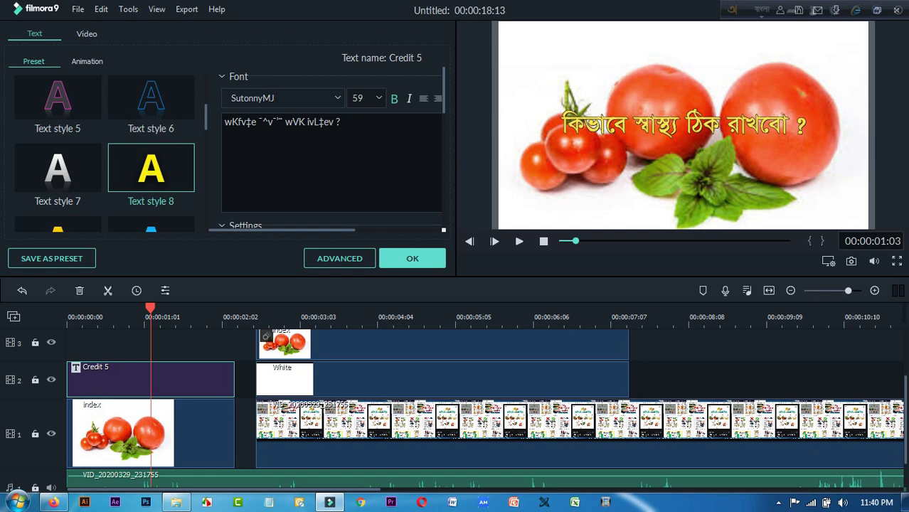
Try Text style 19 and Text style 20 on the Bengali title.
scroll(151, 168, down, 4)
scroll(57, 195, down, 4)
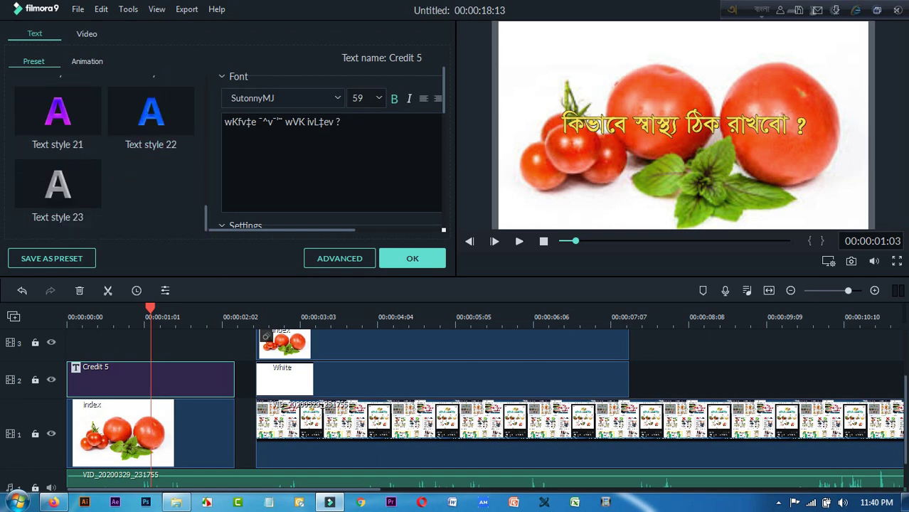
scroll(58, 195, up, 2)
click(57, 195)
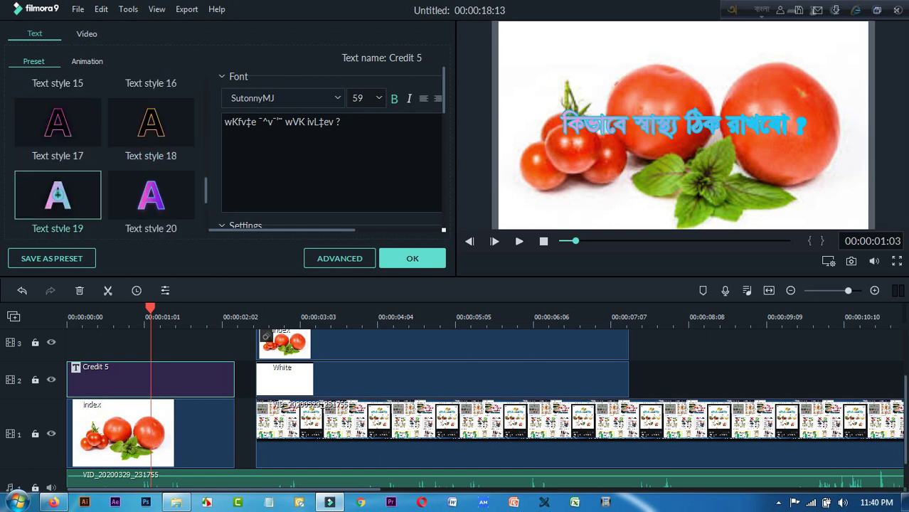
click(151, 195)
scroll(150, 195, up, 4)
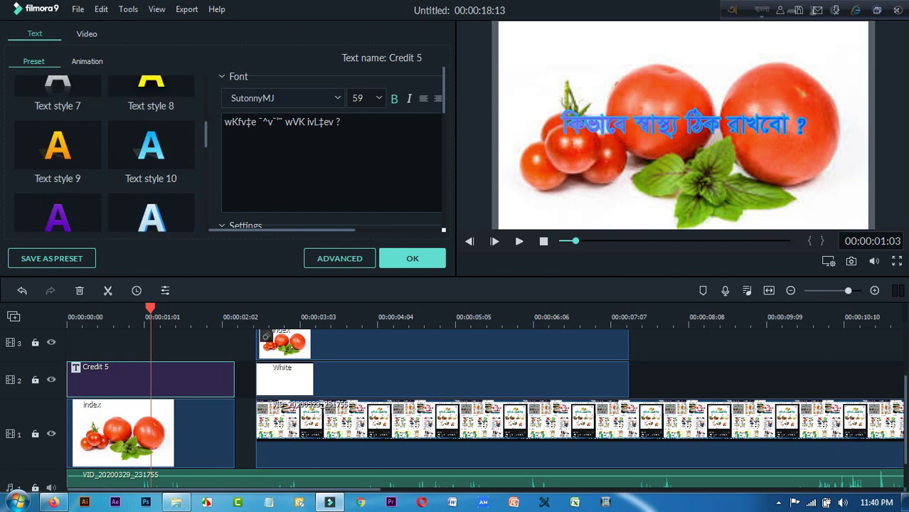
Apply Text style 2 to the Bengali title and return the playhead to 00:00:00:00.
scroll(151, 142, up, 4)
click(151, 105)
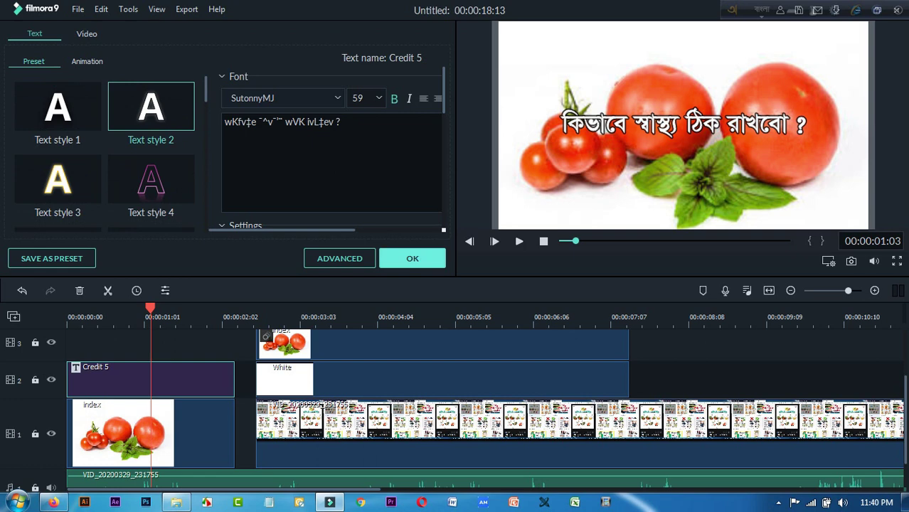
click(412, 259)
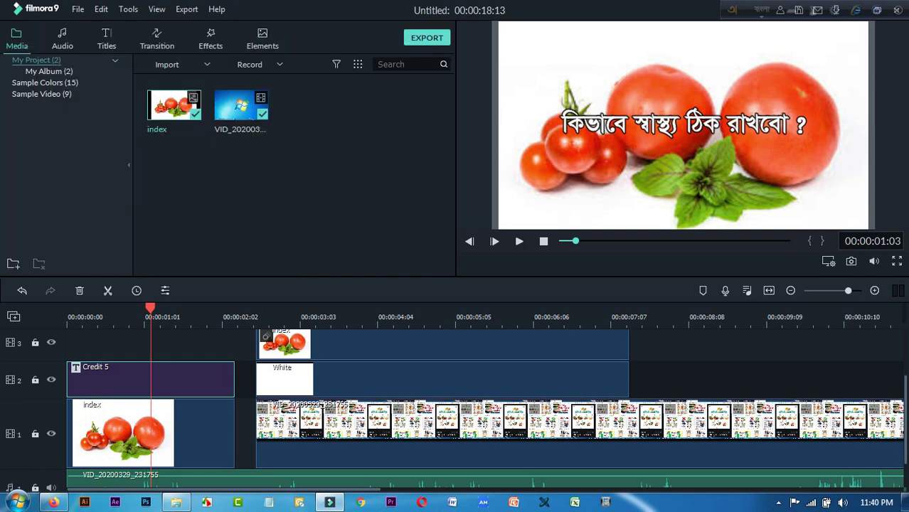
drag(150, 309, 67, 309)
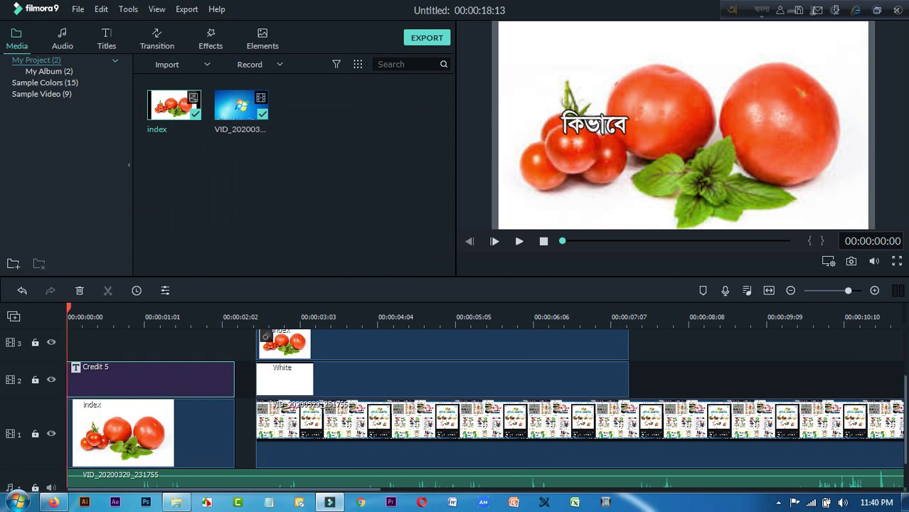
Play back the opening Bengali title briefly and place the playhead at 00:00:12:01 over the screen recording.
key(space)
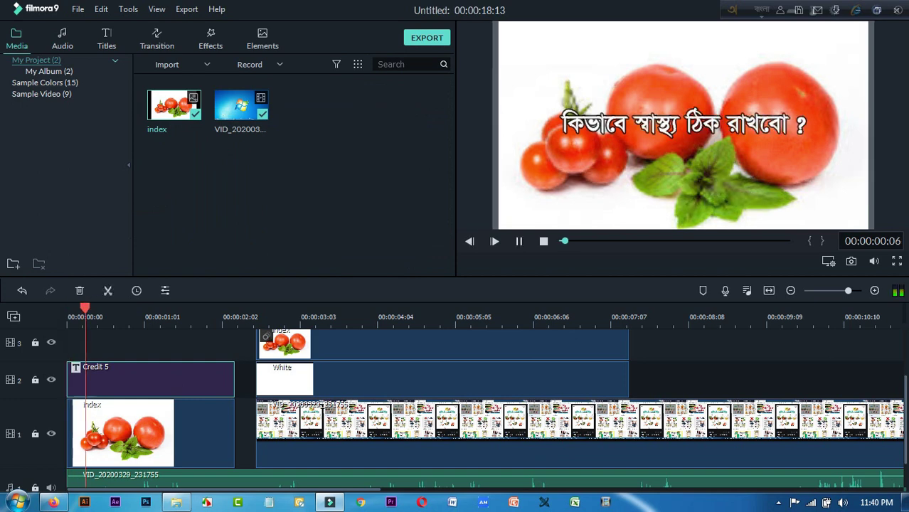
click(519, 241)
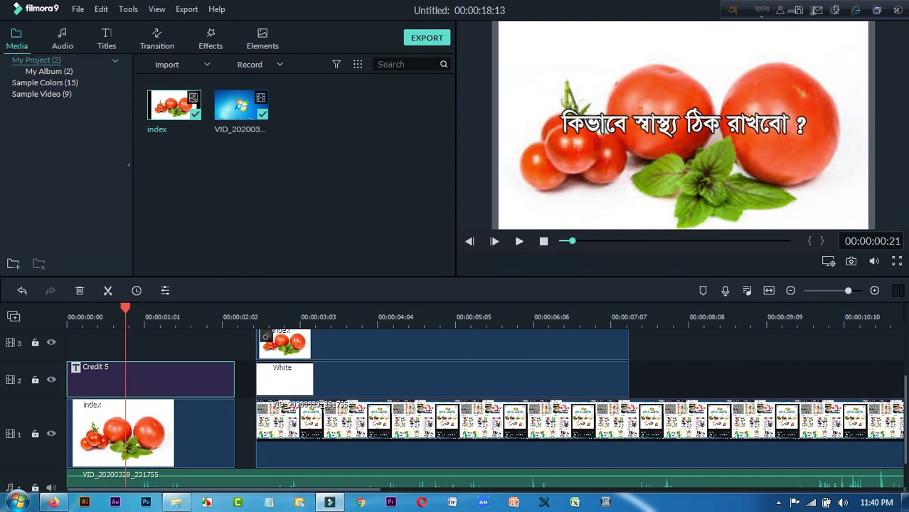
scroll(486, 398, down, 7)
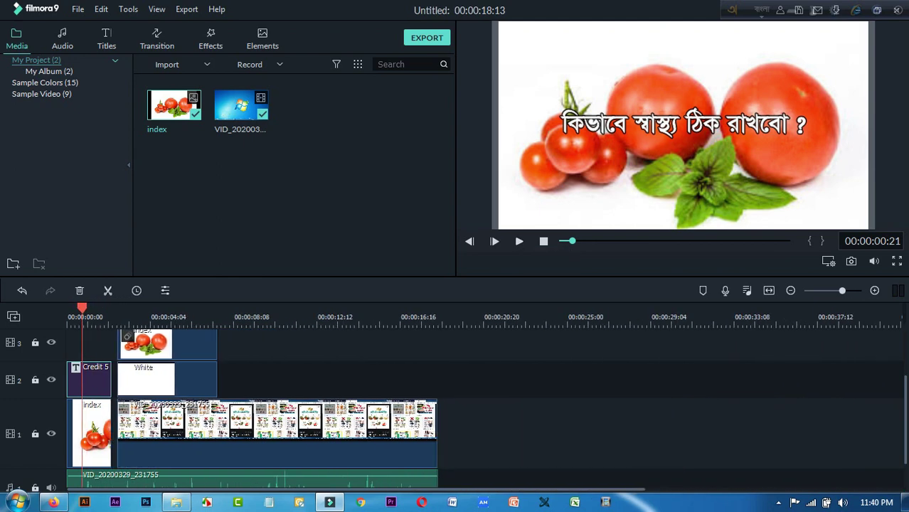
click(307, 319)
scroll(313, 398, up, 2)
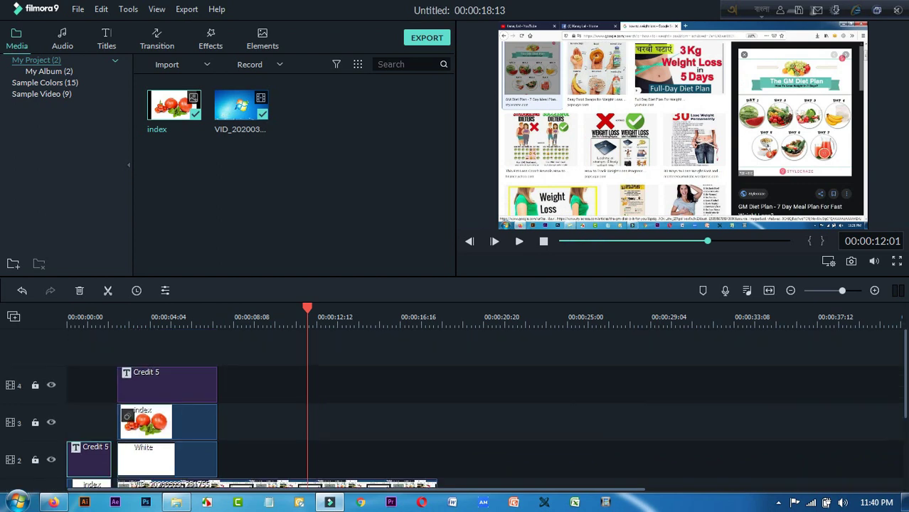
scroll(252, 409, down, 2)
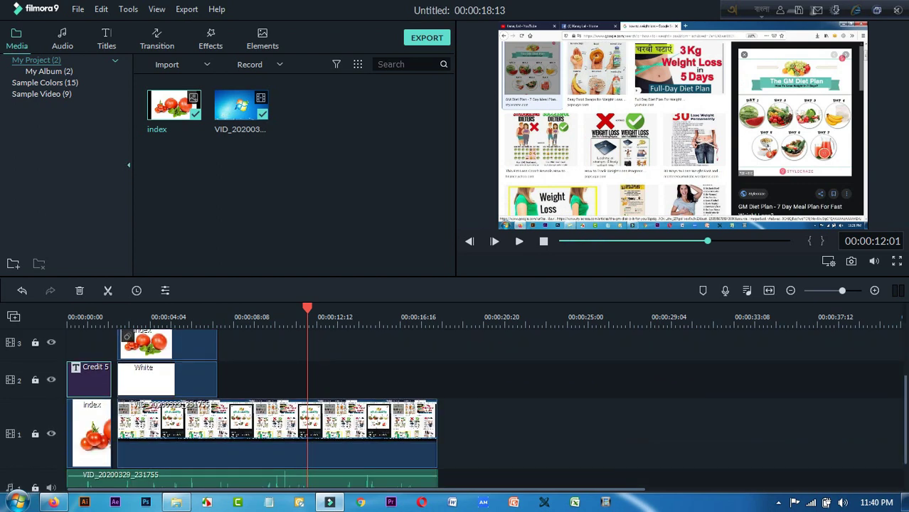
Browse the templates in the Titles category for a design to overlay on the screen recording.
click(106, 39)
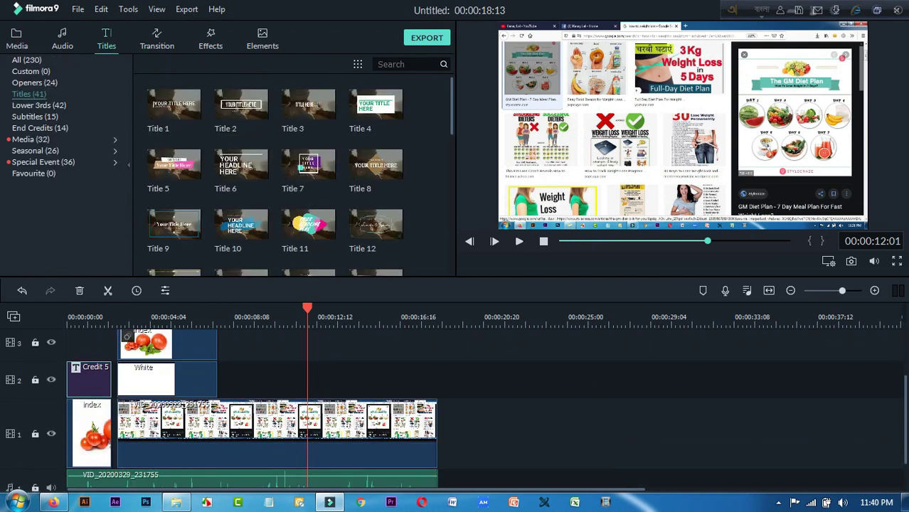
scroll(409, 174, down, 7)
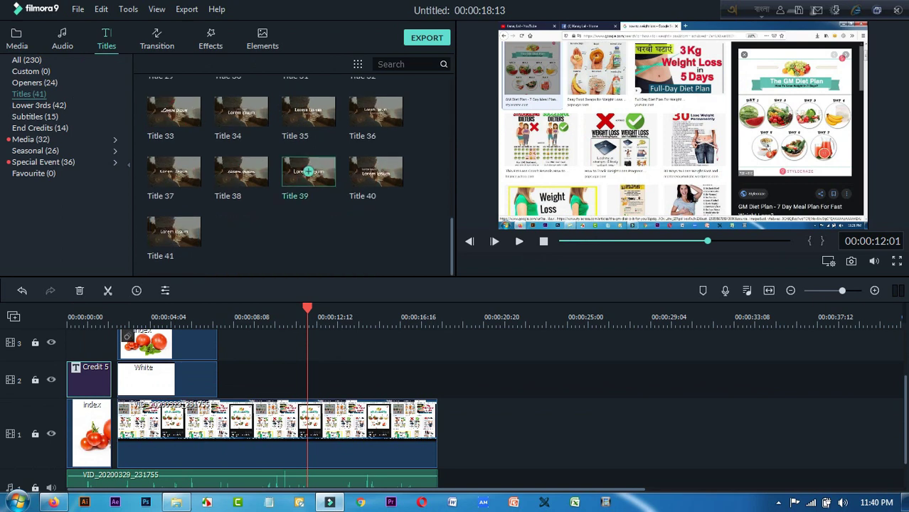
scroll(308, 172, up, 10)
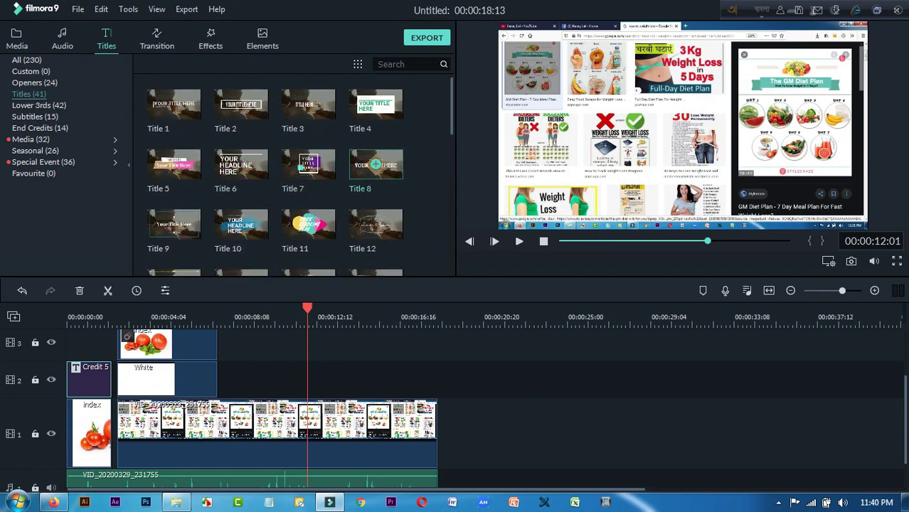
scroll(341, 171, down, 5)
scroll(305, 214, up, 5)
scroll(242, 164, down, 10)
scroll(242, 170, up, 6)
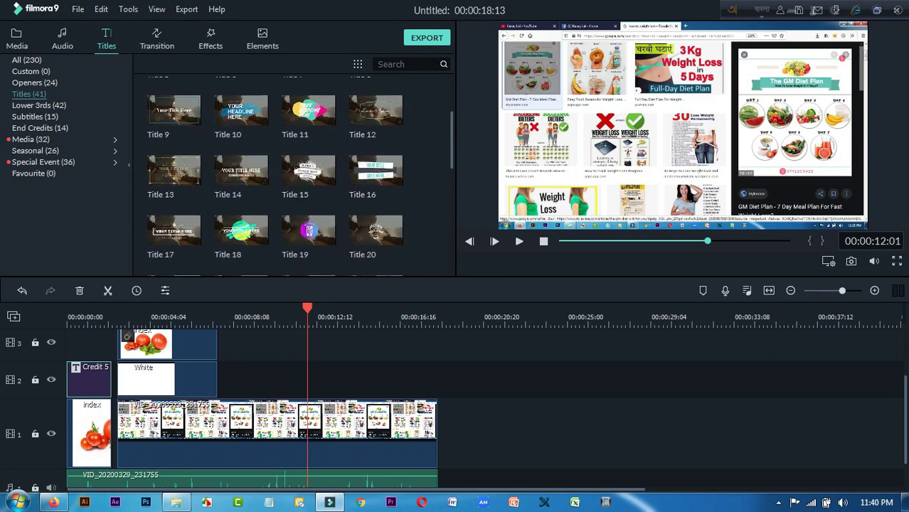
Find Doodle Pack - Lowerthird 3 among all title templates, preview it and add it to video track 2 at 00:00:12:01.
click(28, 60)
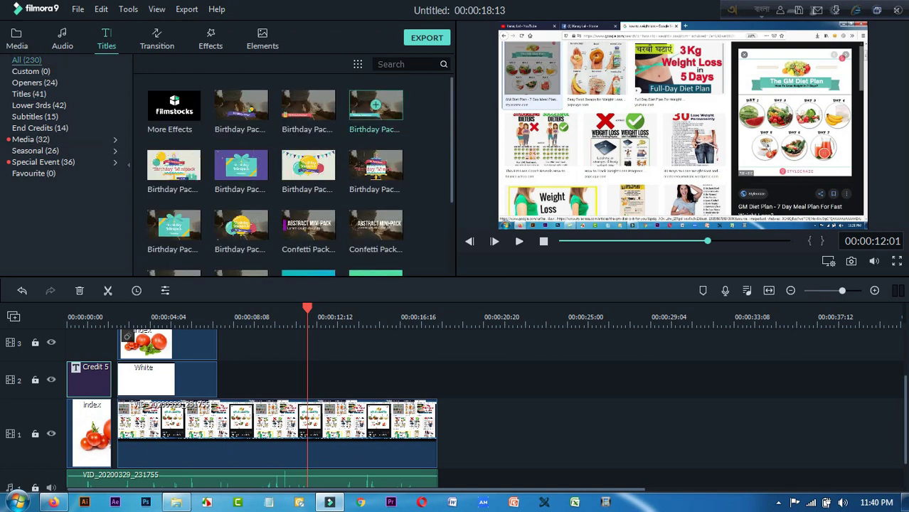
scroll(308, 170, down, 3)
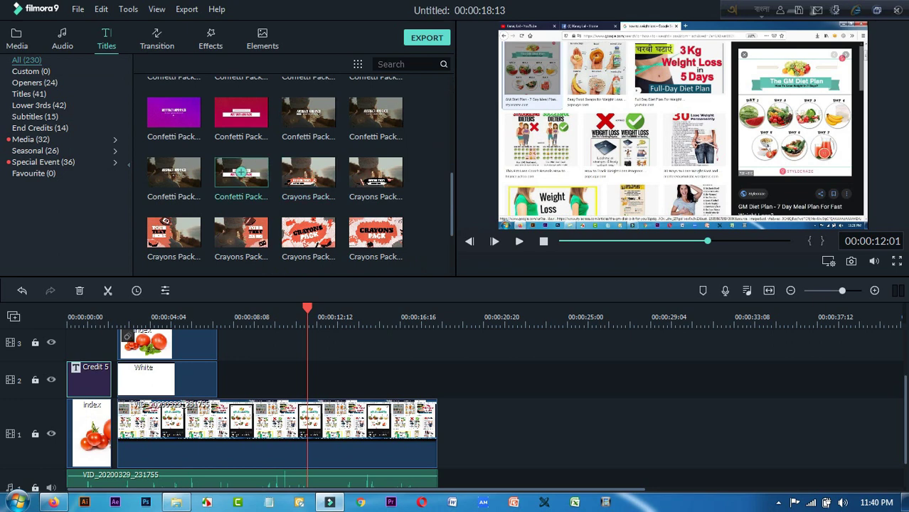
scroll(308, 171, down, 3)
scroll(308, 172, down, 3)
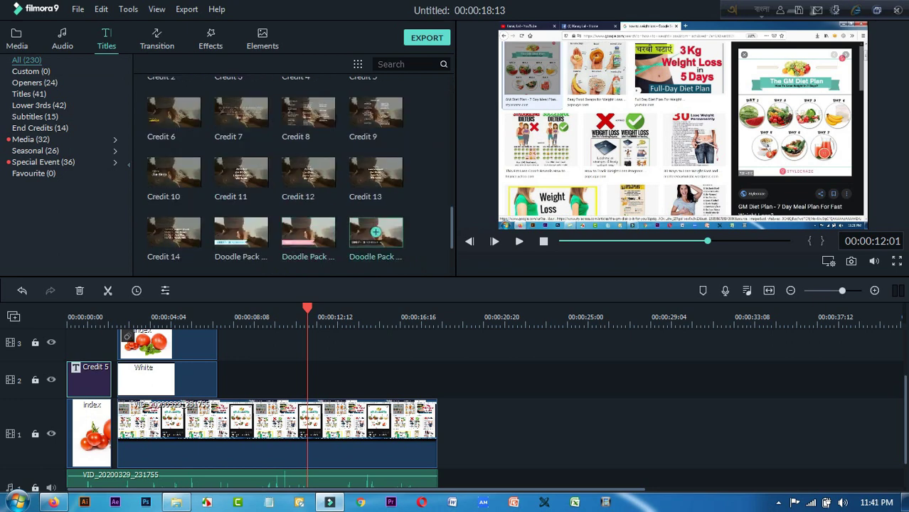
click(377, 235)
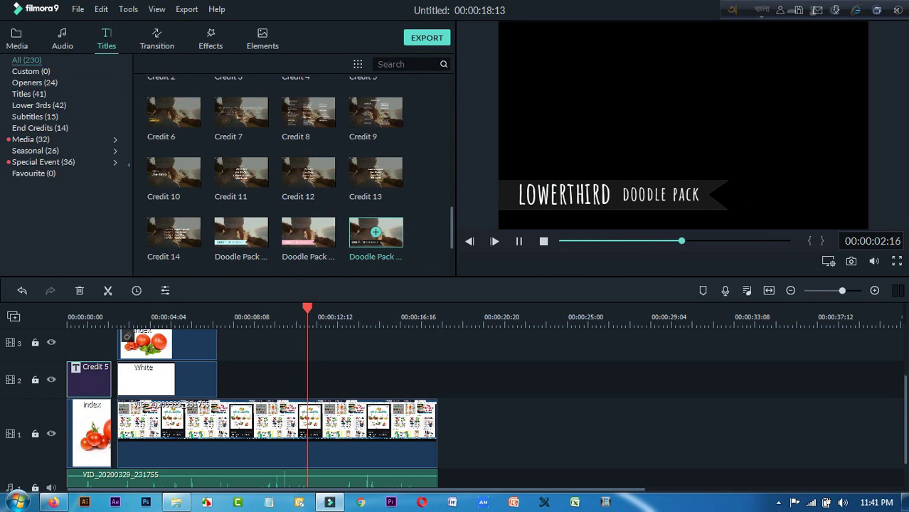
mouse_move(375, 232)
mouse_down()
mouse_move(498, 345)
mouse_move(396, 378)
mouse_move(339, 379)
mouse_up()
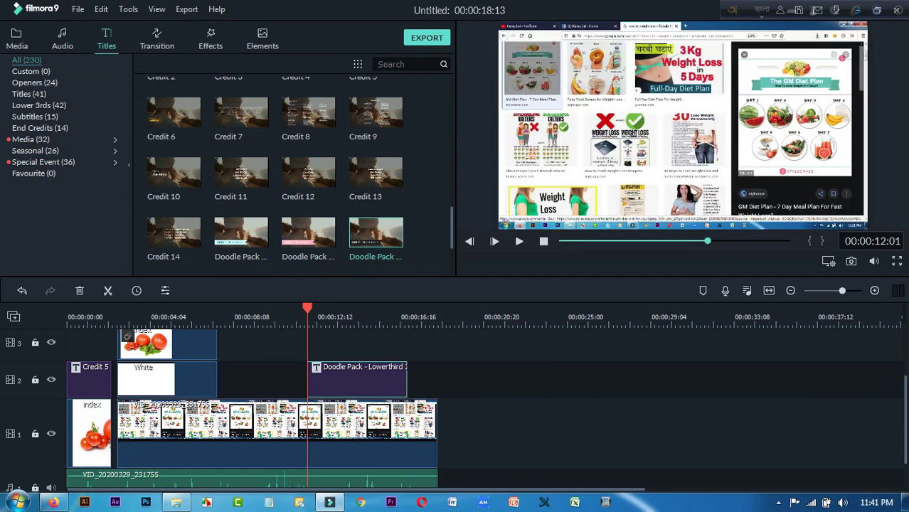
Clear the "doodle pack" text from the lower third at 00:00:13:15 and open the title in Advanced Text Edit.
click(340, 379)
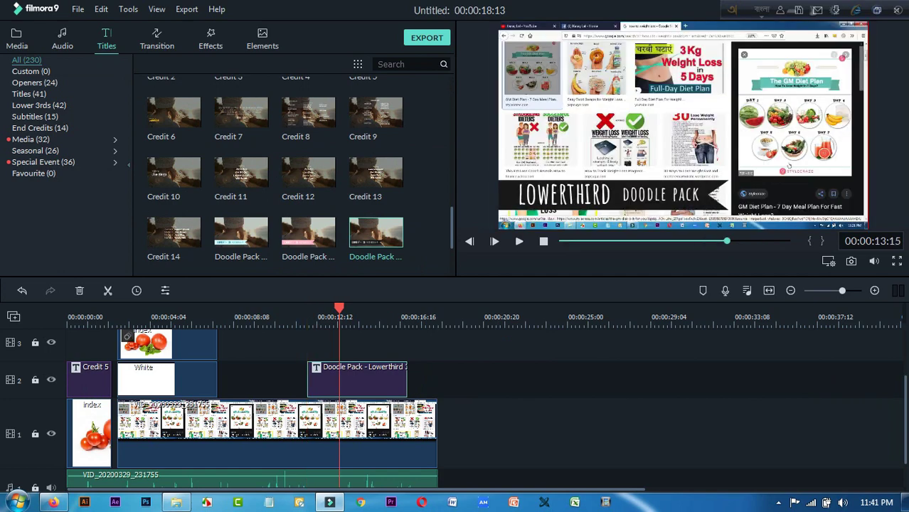
double_click(345, 380)
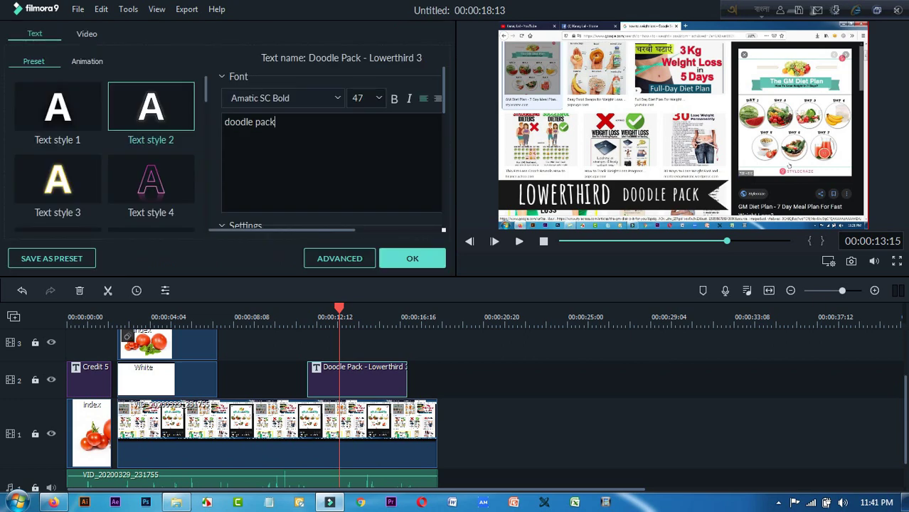
key(ctrl+a)
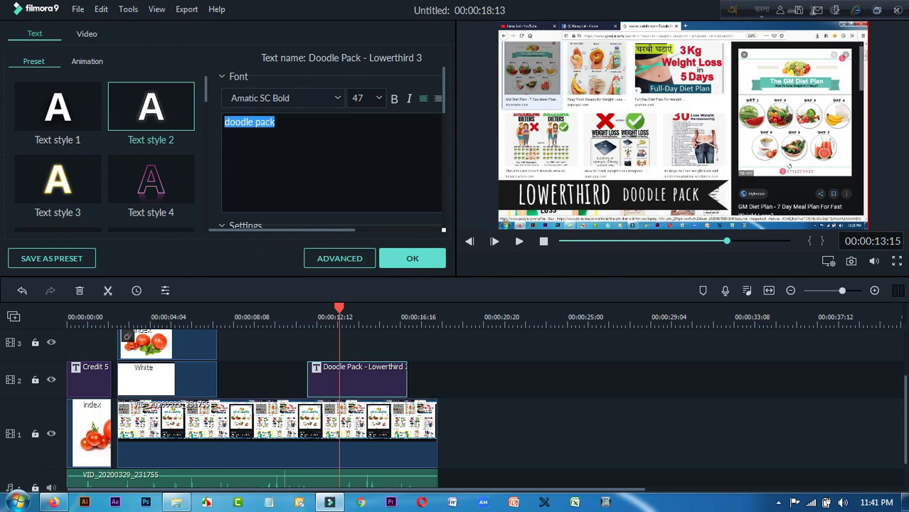
text(p)
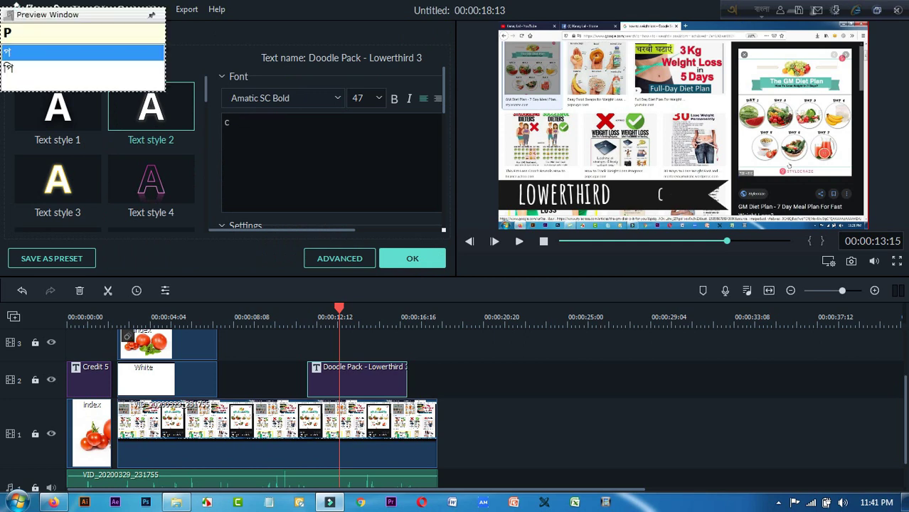
key(BackSpace)
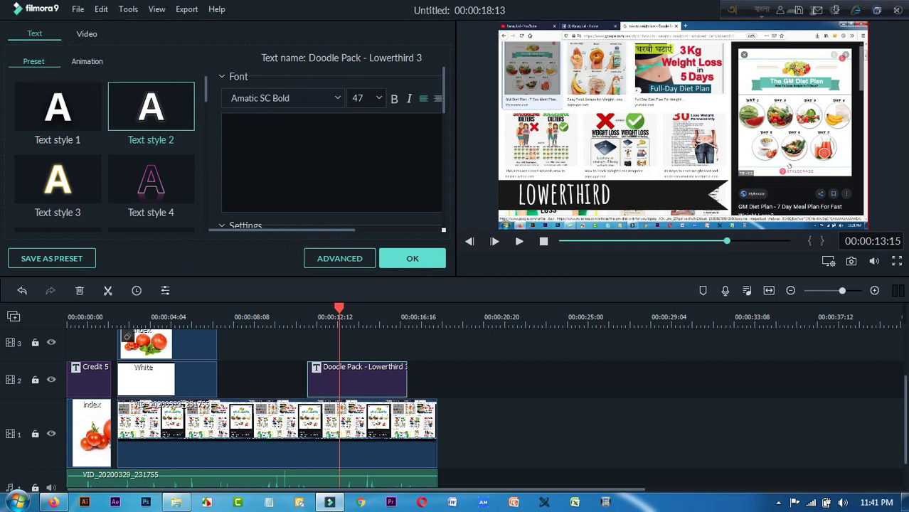
click(340, 258)
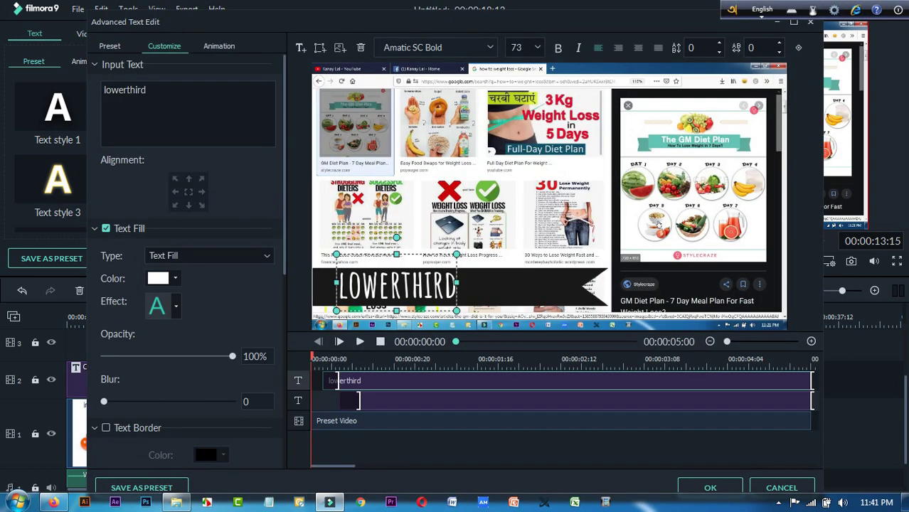
Delete the empty second text box and replace the "lowerthird" text with SUBSCRIBE.
click(512, 401)
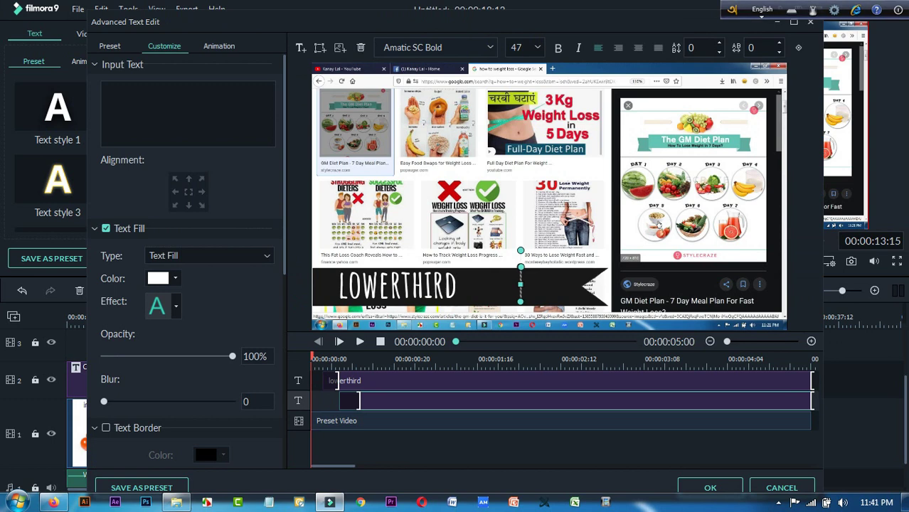
key(Delete)
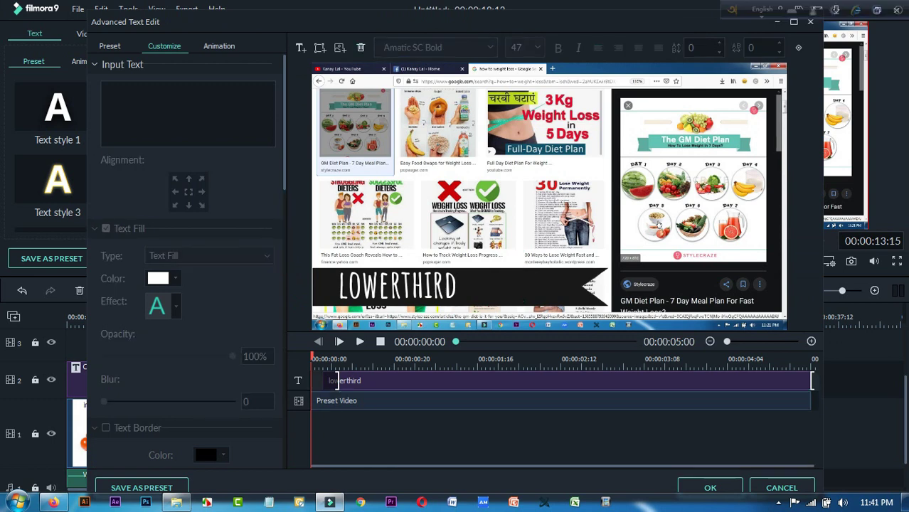
click(337, 381)
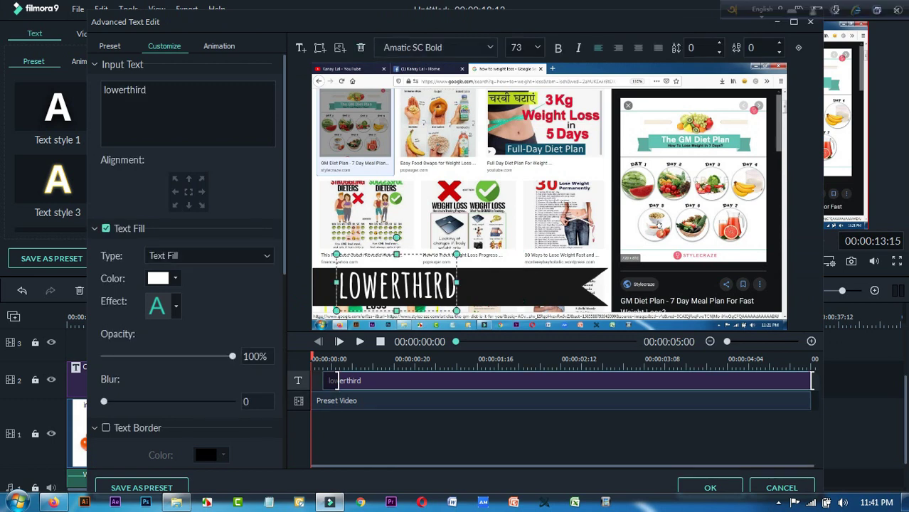
key(ctrl+a)
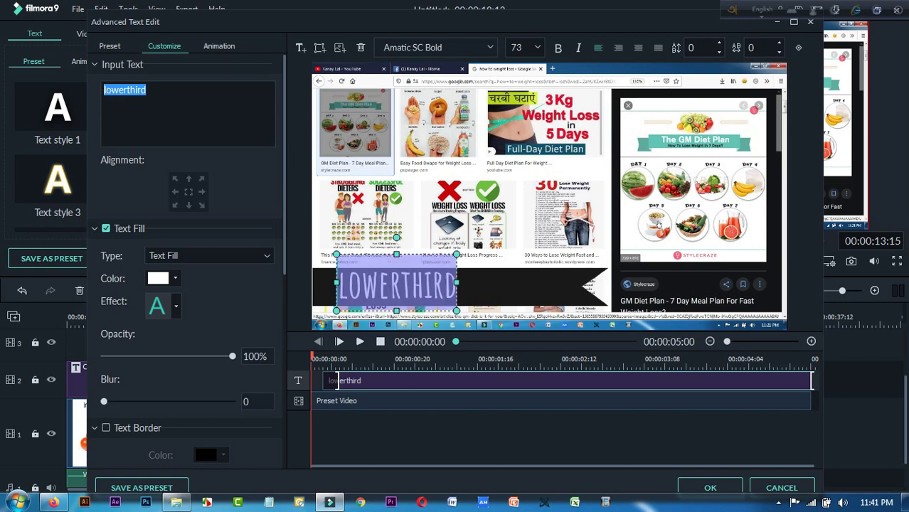
text(SU)
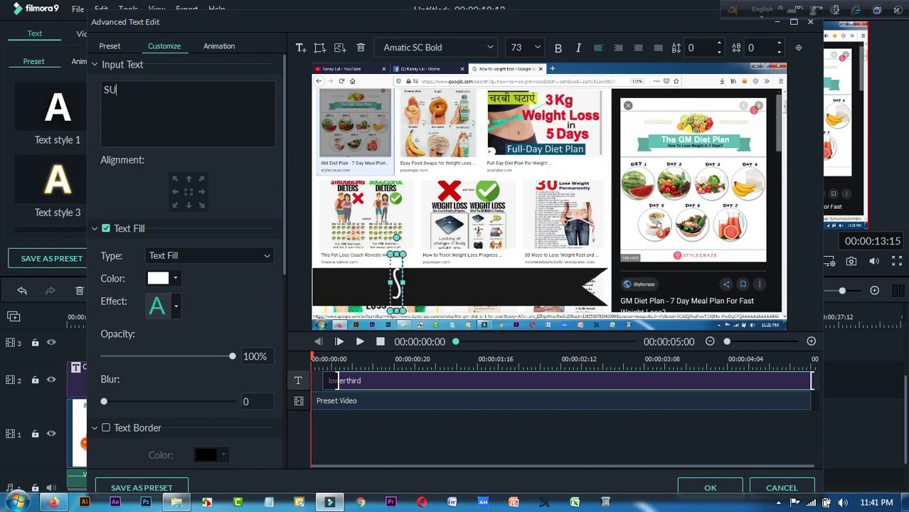
text(BSC)
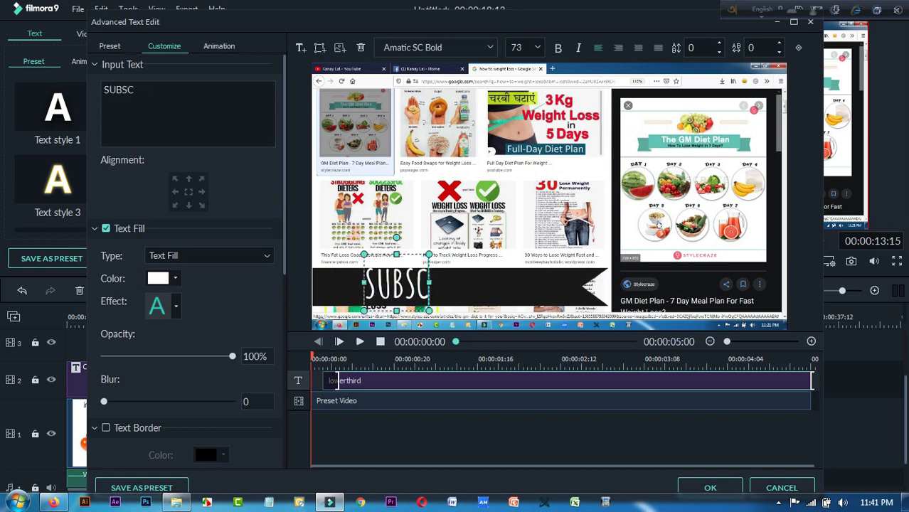
text(RIBE)
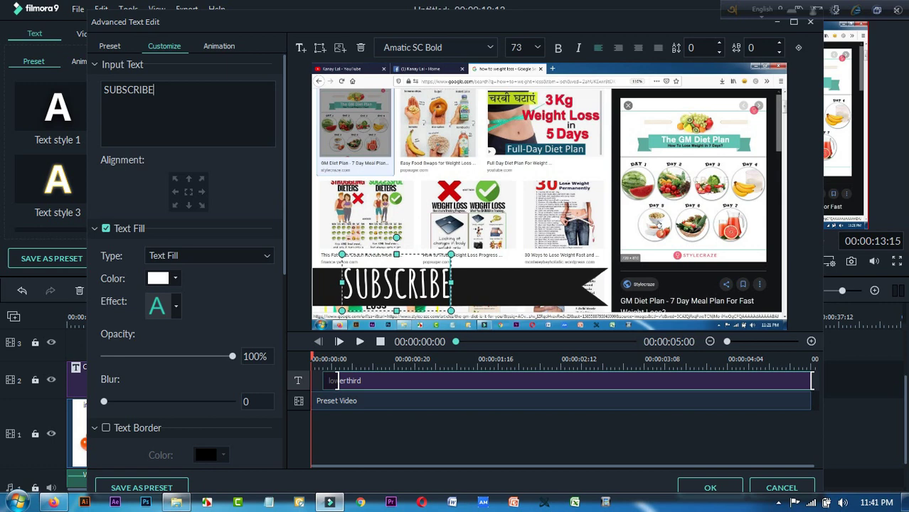
Change the font of the whole SUBSCRIBE text to Times New Roman.
key(ctrl+a)
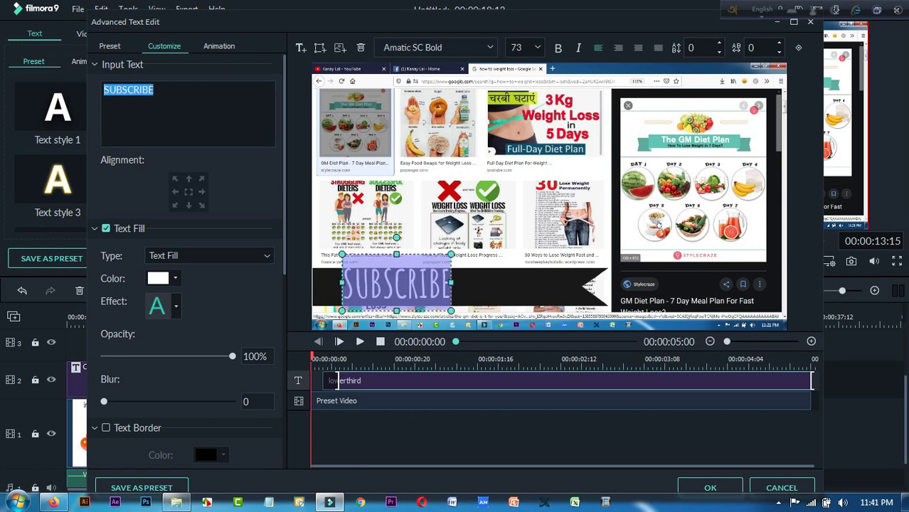
click(447, 47)
key(Up)
key(Up)
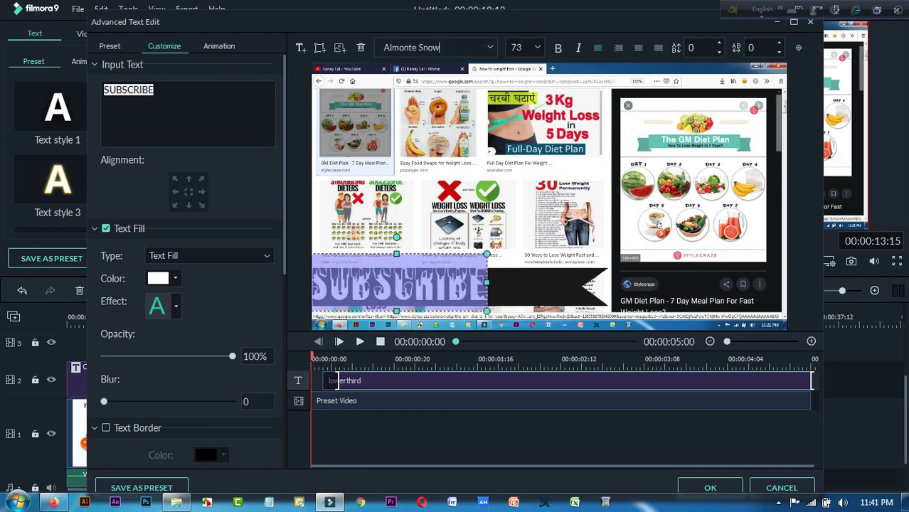
key(Up)
key(Up)
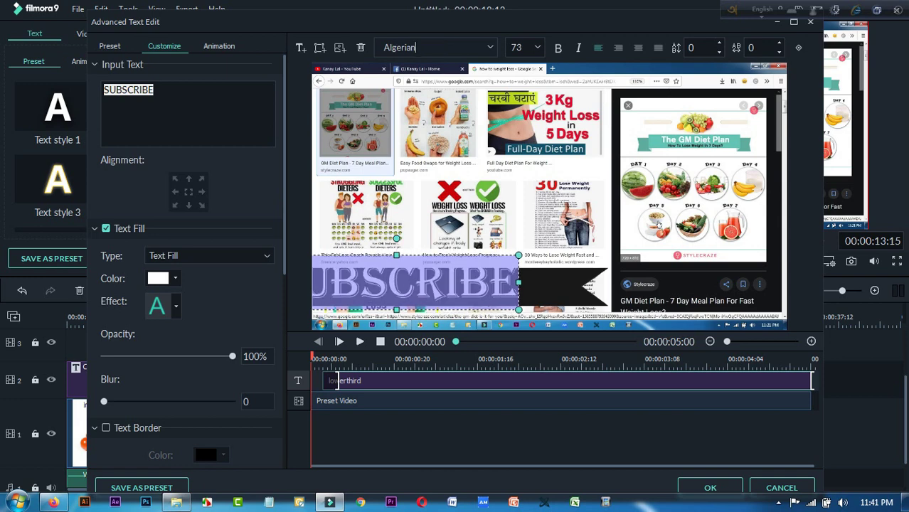
drag(418, 47, 383, 47)
text(Times New Roman)
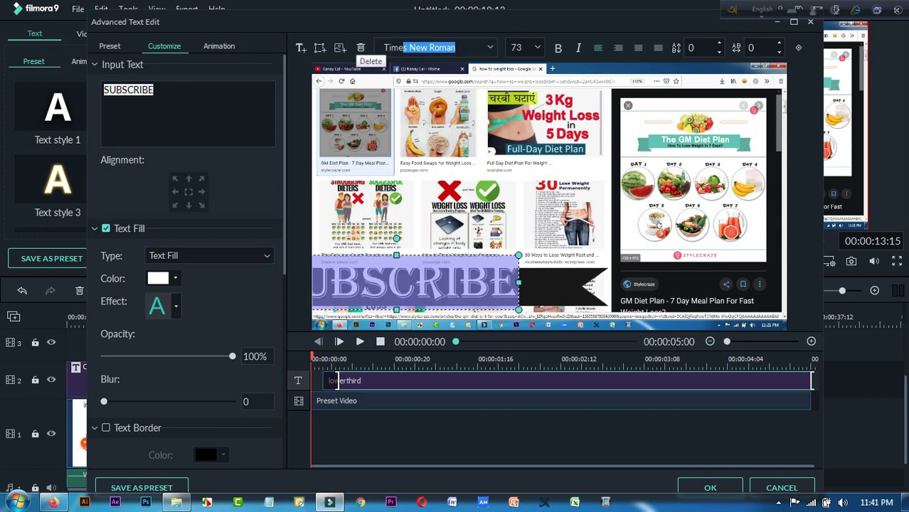
key(Return)
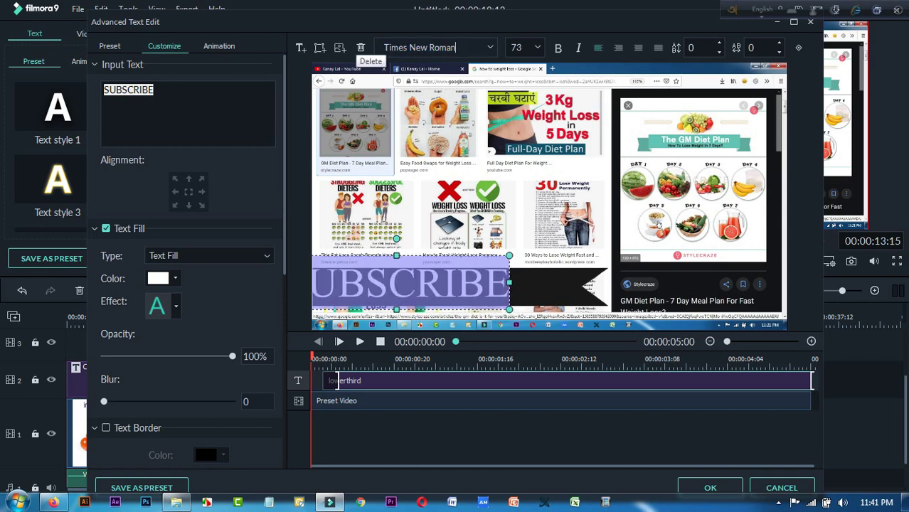
Move the SUBSCRIBE text to the right so the whole word sits on the black banner.
click(551, 287)
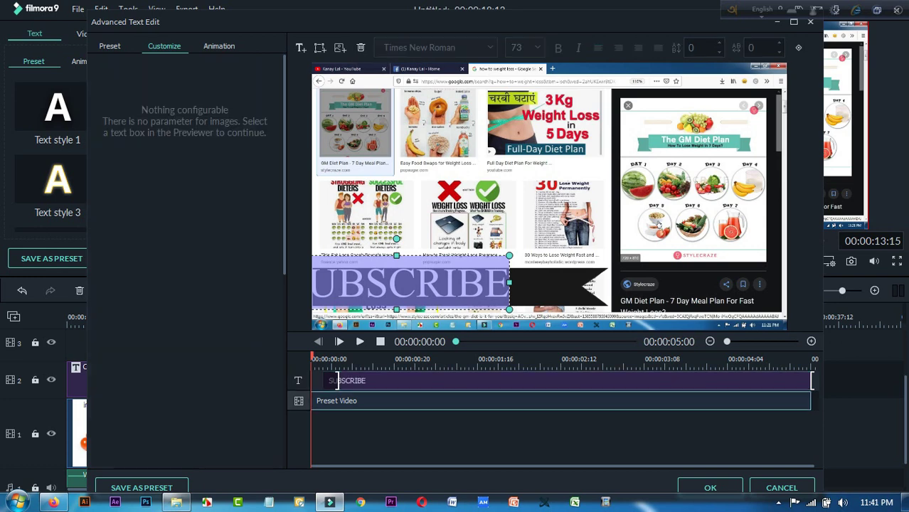
click(427, 285)
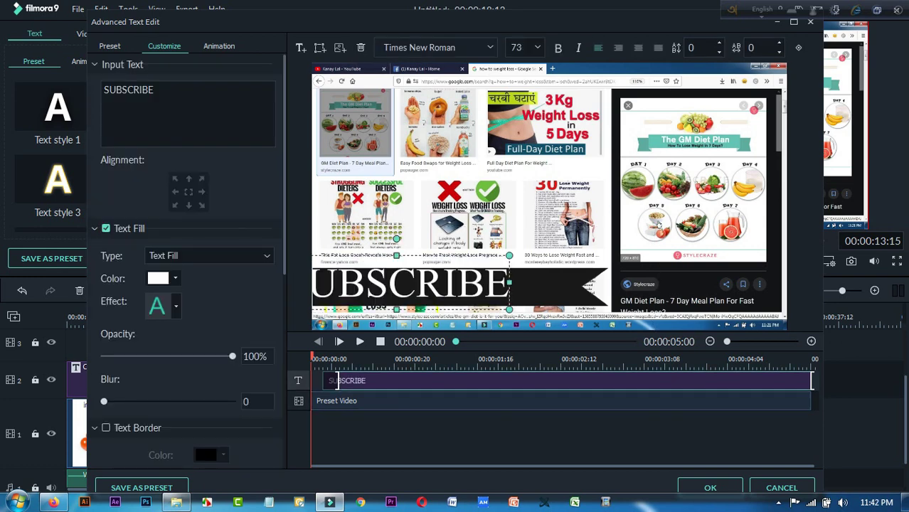
drag(426, 285, 467, 288)
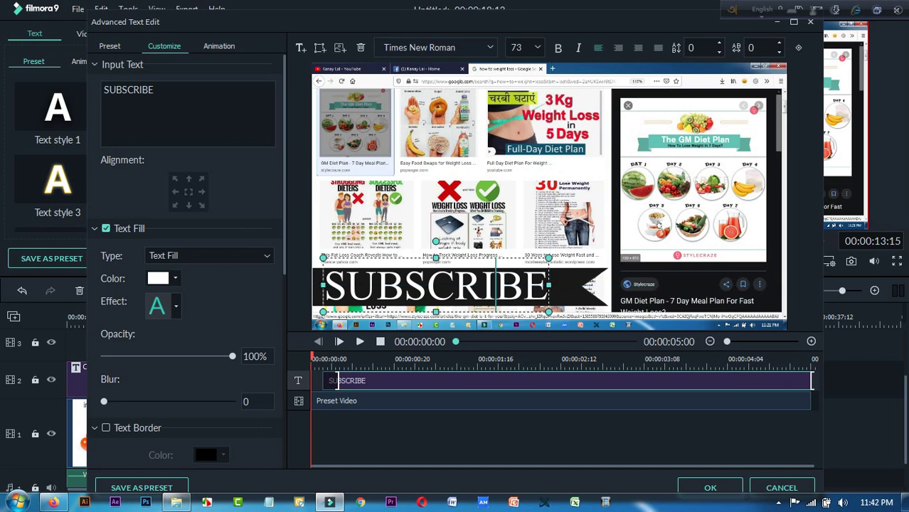
Reduce the font size of the SUBSCRIBE text to 43.
key(ctrl+a)
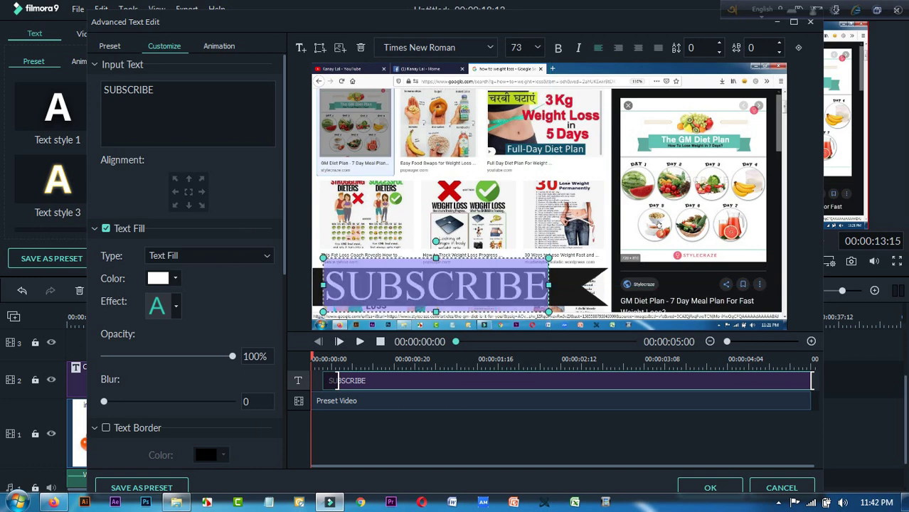
scroll(522, 48, down, 20)
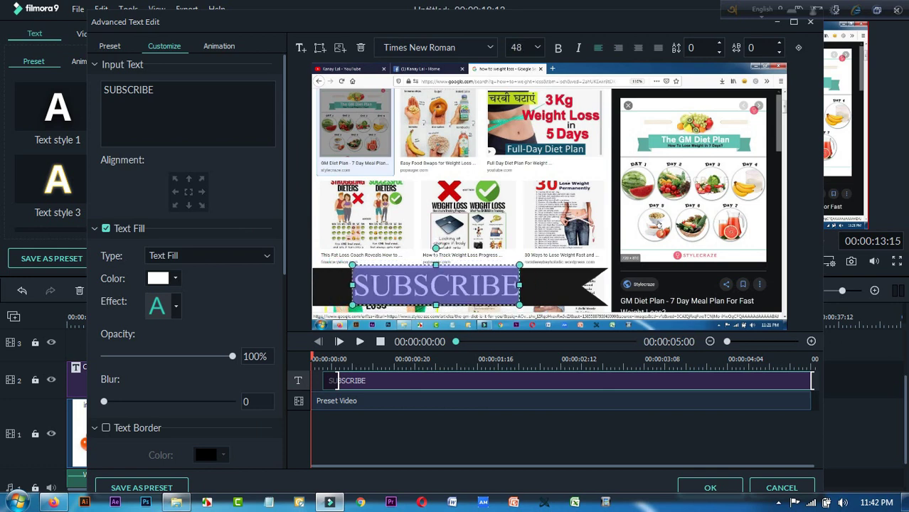
key(Down)
key(Down)
key(Down)
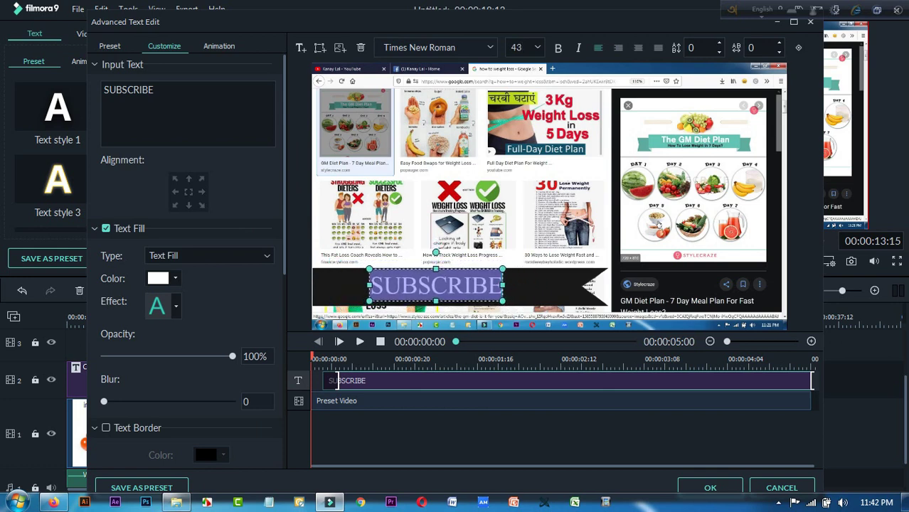
Nudge the SUBSCRIBE text slightly down on the banner and apply the advanced text edits.
click(658, 224)
click(435, 285)
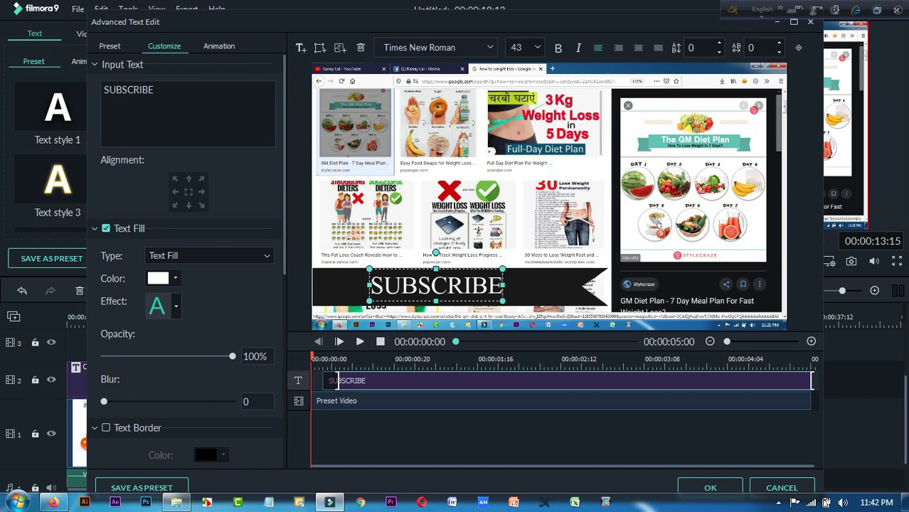
drag(436, 301, 436, 304)
click(549, 220)
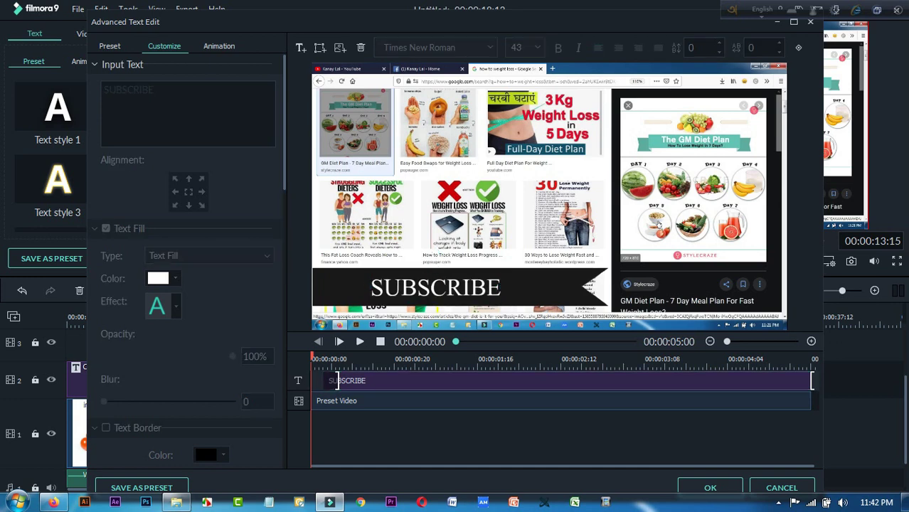
click(710, 487)
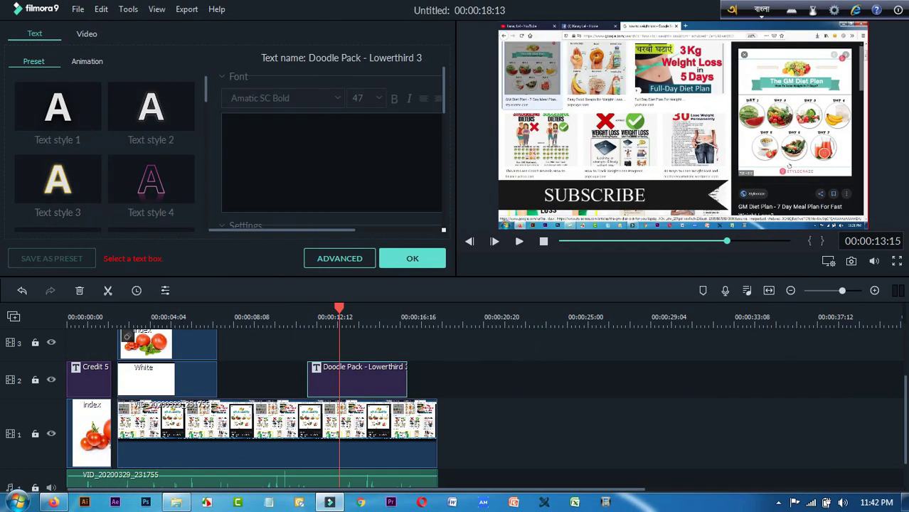
Play the lower-third title from just before its start on the timeline, and close the video clip's properties.
click(277, 434)
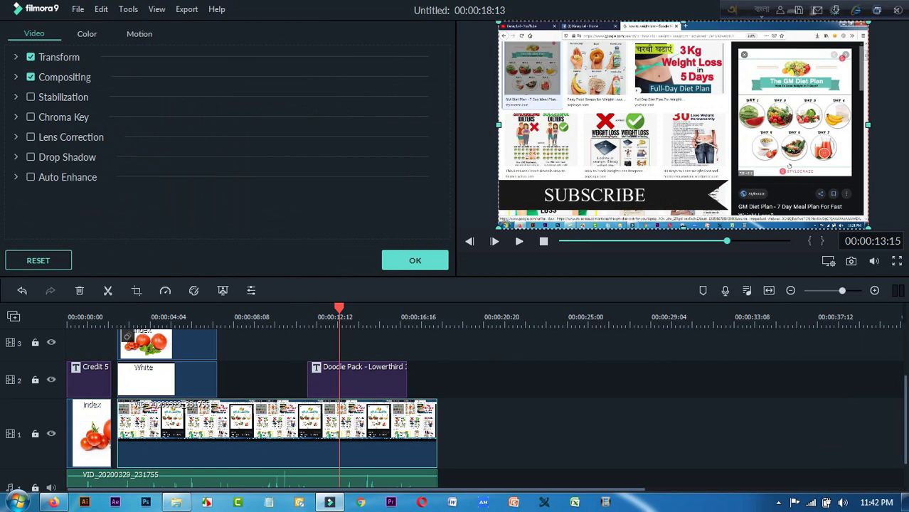
click(309, 318)
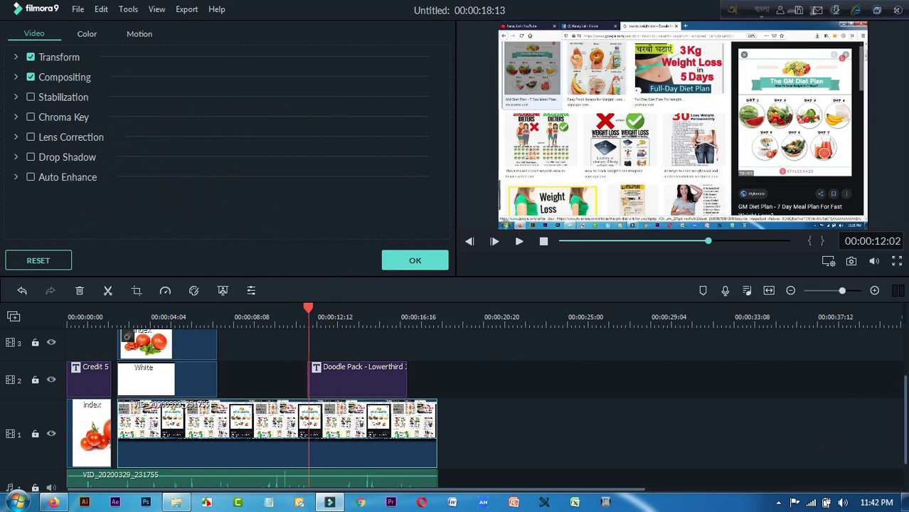
click(305, 317)
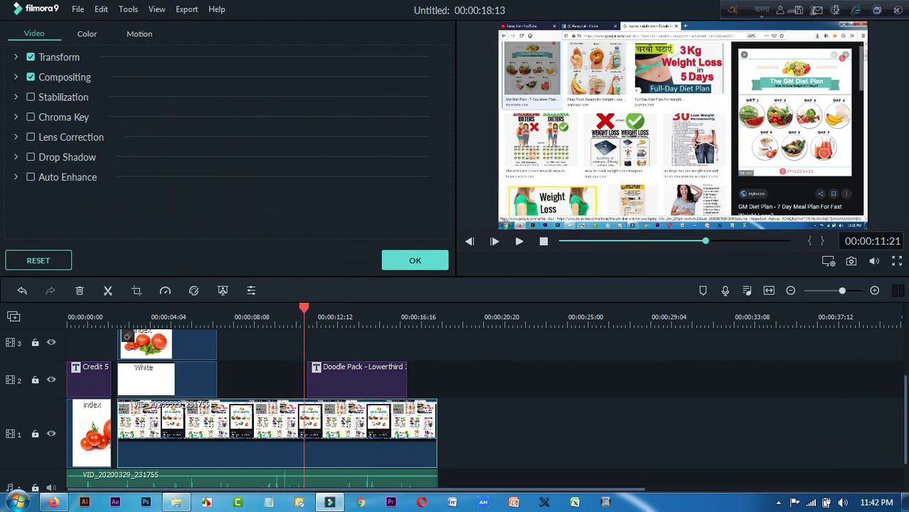
click(520, 241)
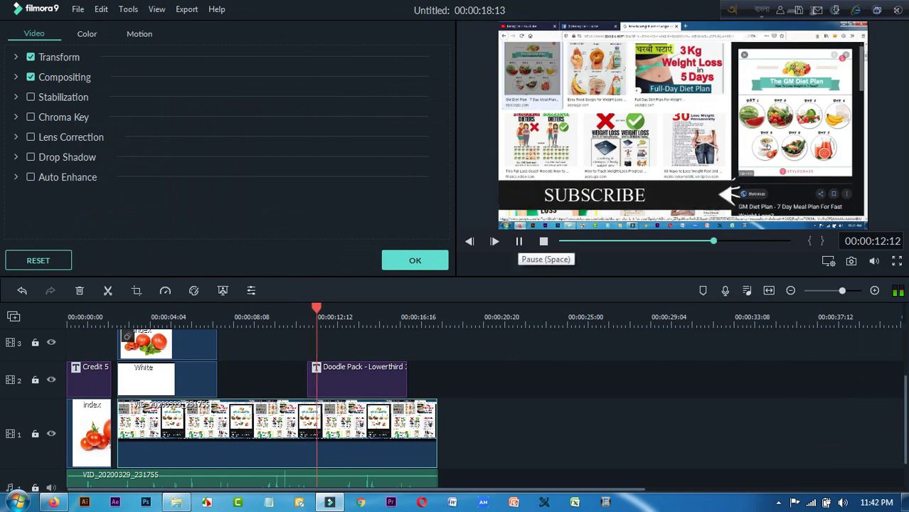
click(520, 241)
click(414, 261)
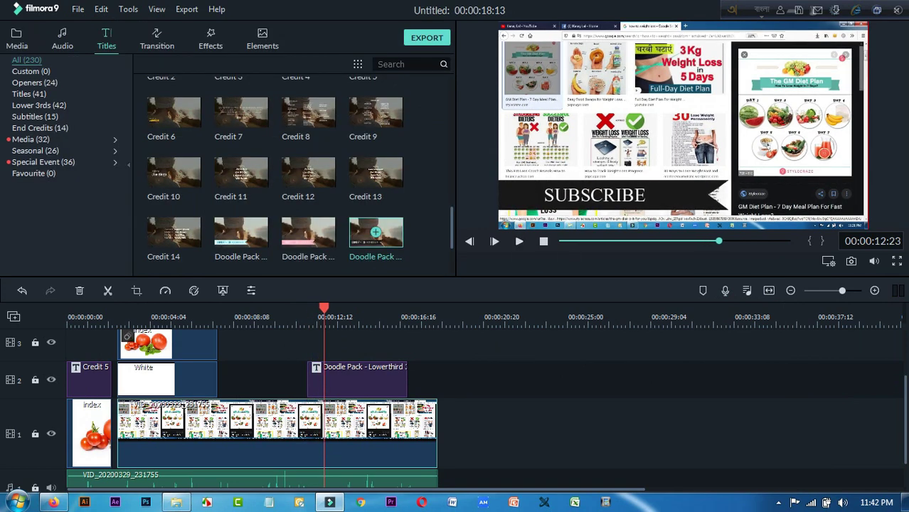
View the Filmstocks website for more title effects, and return to Filmora.
scroll(308, 114, up, 5)
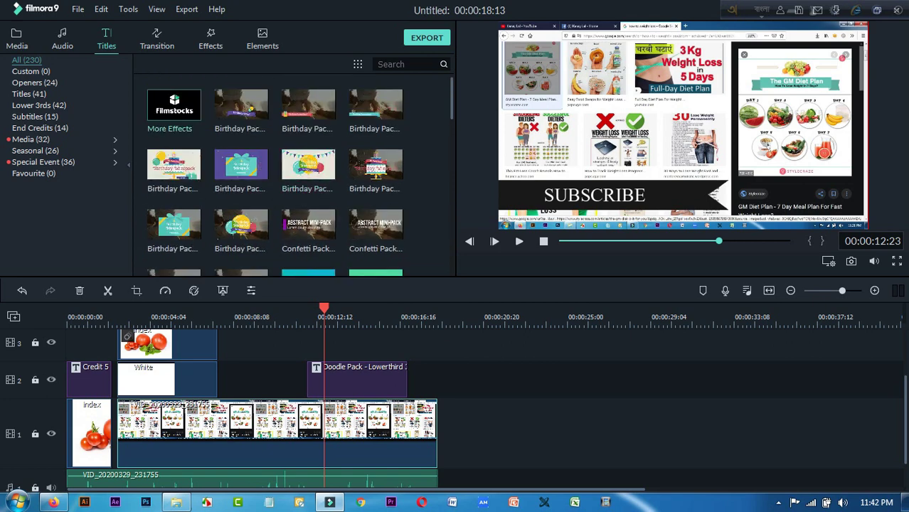
click(173, 107)
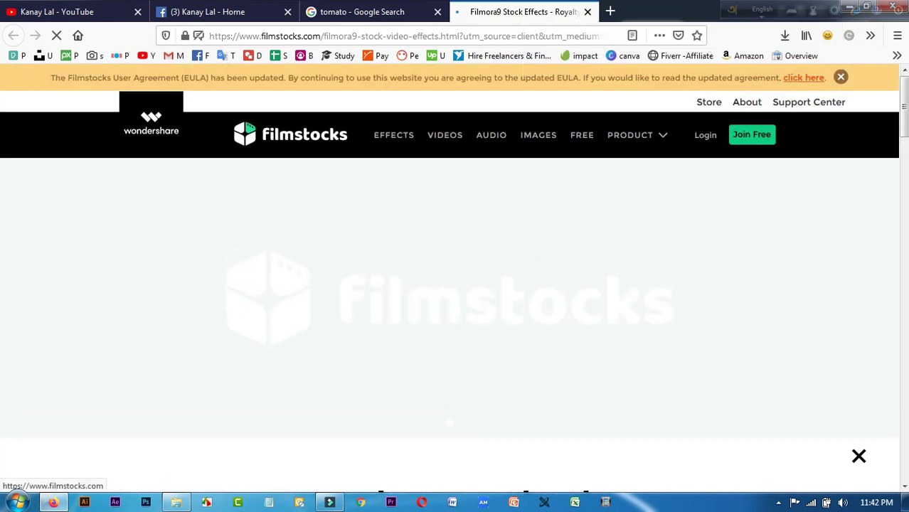
click(330, 502)
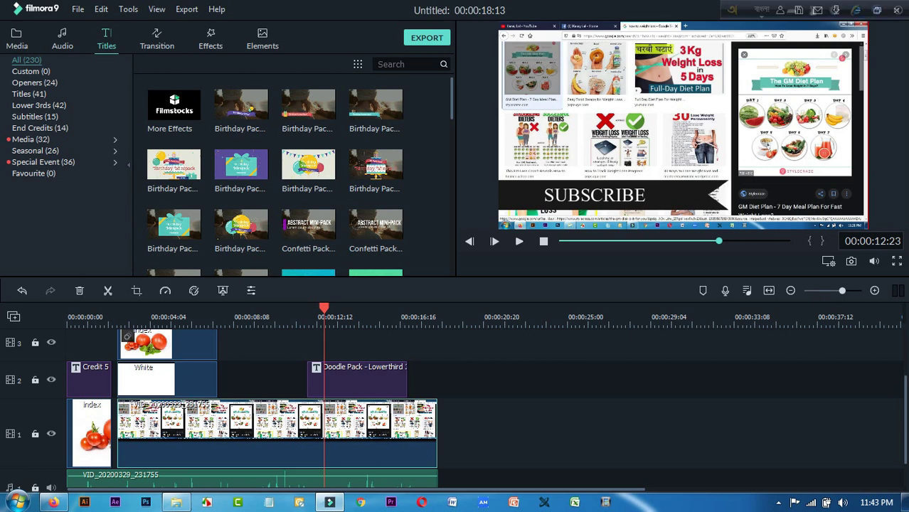
Scale the Doodle Pack lower-third title to 87.80% and move it to position X -41.0, Y 9.0.
click(363, 383)
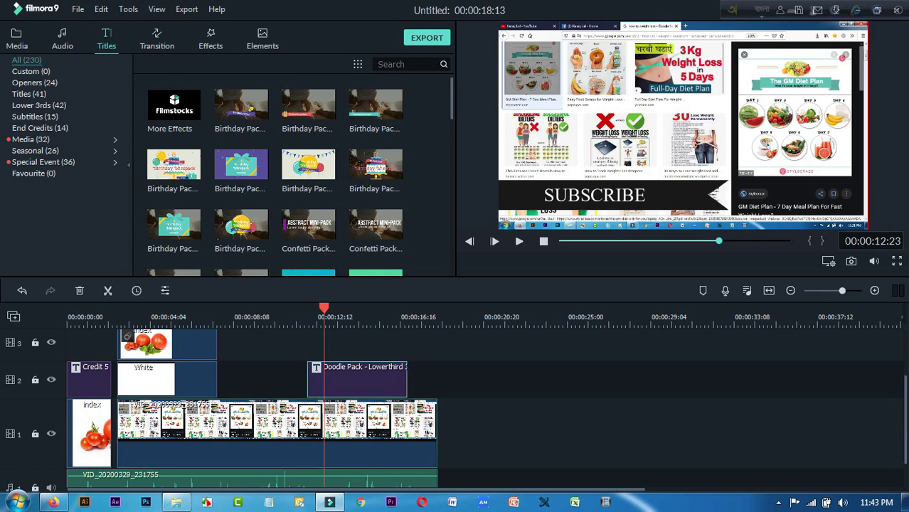
click(613, 195)
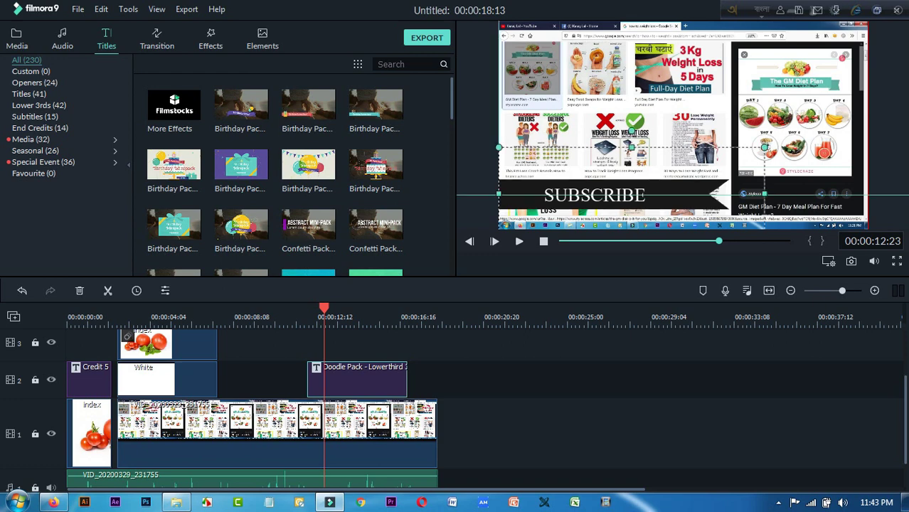
click(540, 384)
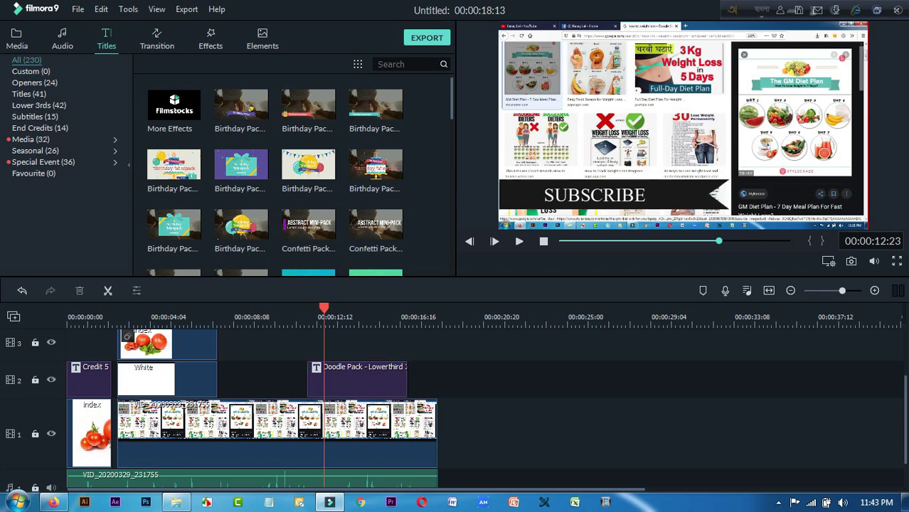
double_click(363, 383)
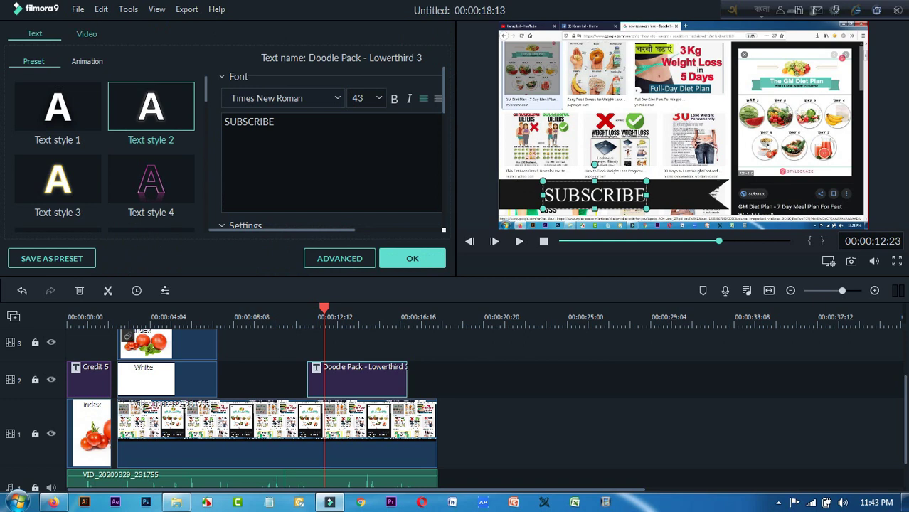
click(87, 34)
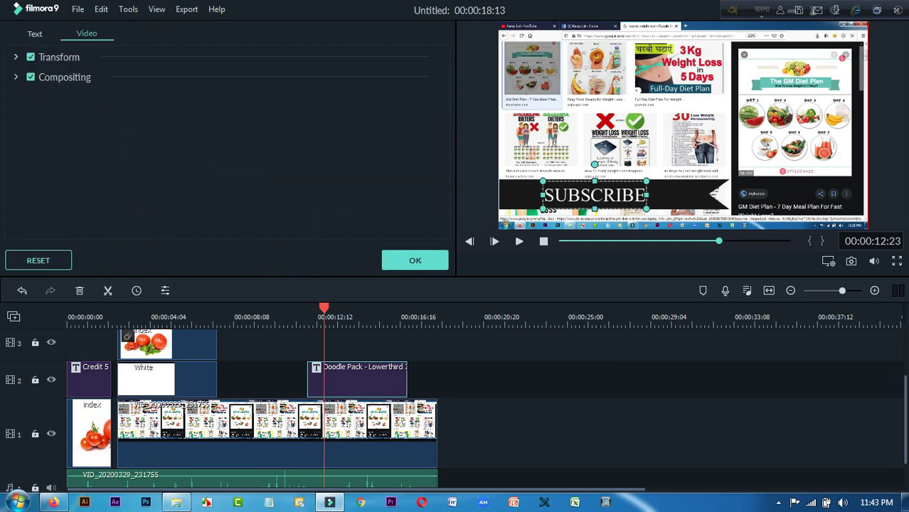
click(16, 57)
mouse_move(194, 128)
mouse_down()
mouse_move(173, 129)
mouse_move(189, 129)
mouse_up()
drag(246, 149, 269, 149)
drag(605, 160, 578, 180)
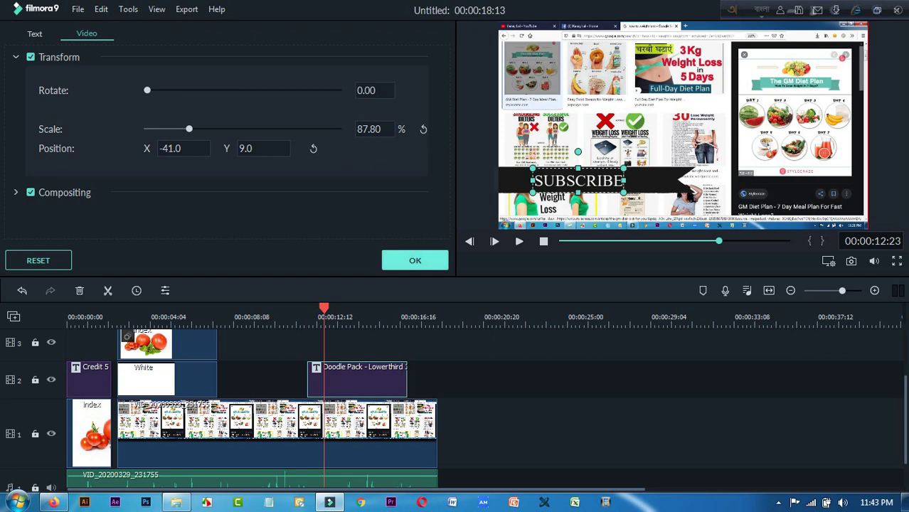
Apply the lower-third title's transform changes and close its properties.
click(414, 260)
scroll(253, 398, down, 1)
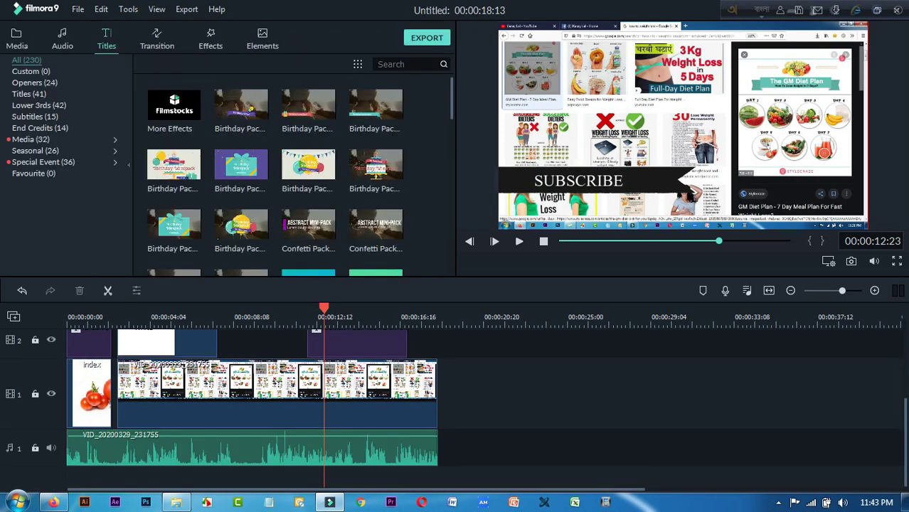
click(358, 344)
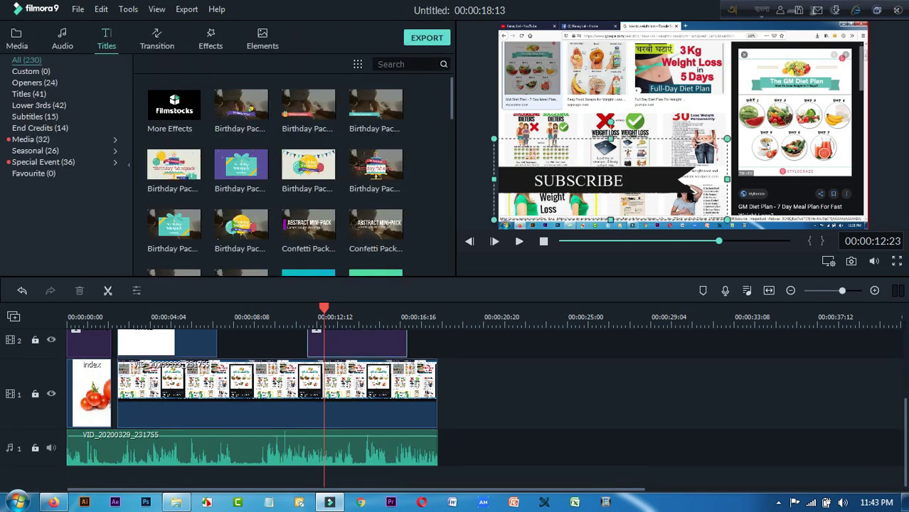
click(358, 393)
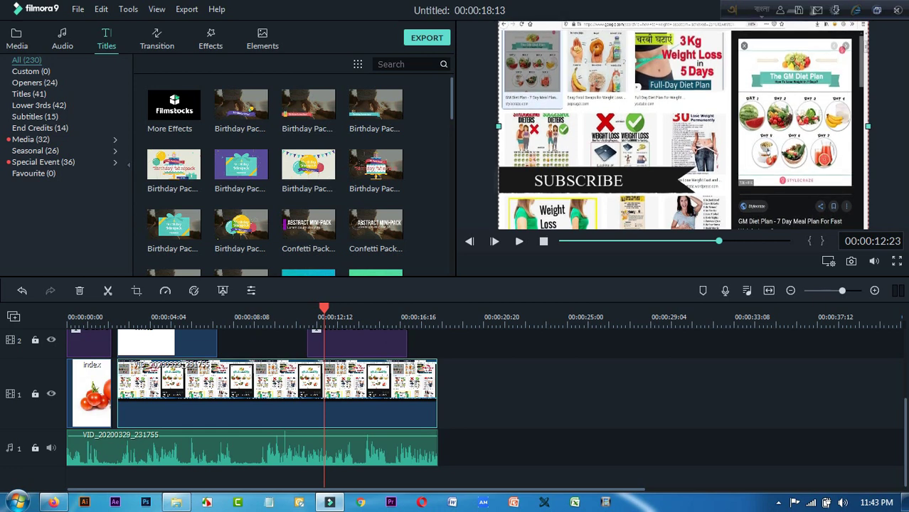
Try to move the SUBSCRIBE banner graphic lower in the preview, and undo the move.
click(358, 344)
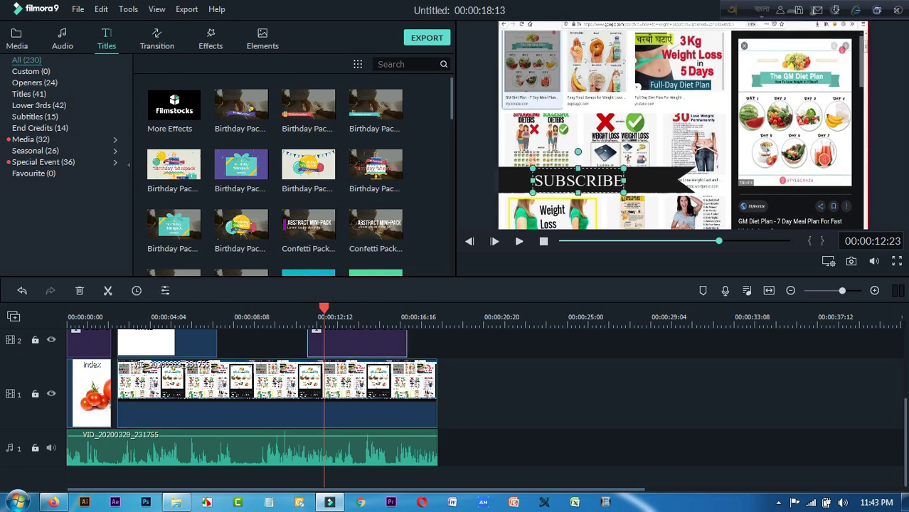
click(650, 181)
drag(650, 181, 650, 193)
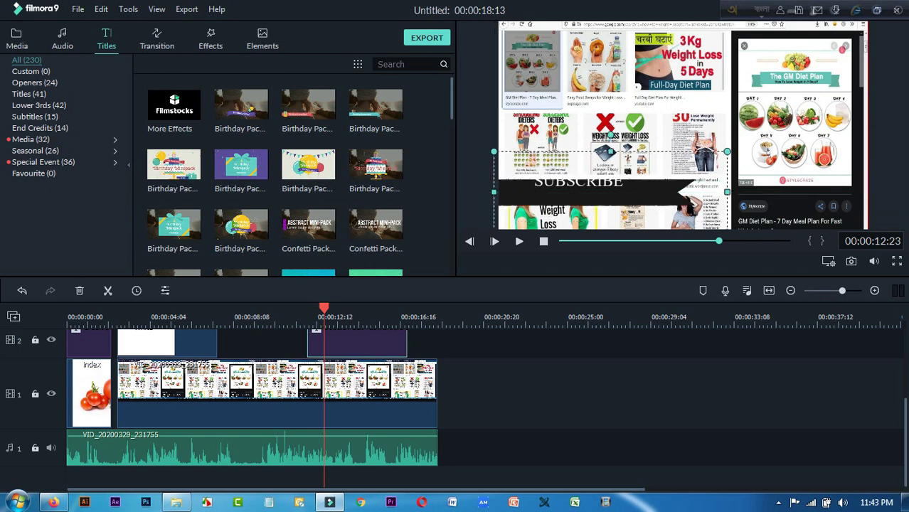
key(ctrl+z)
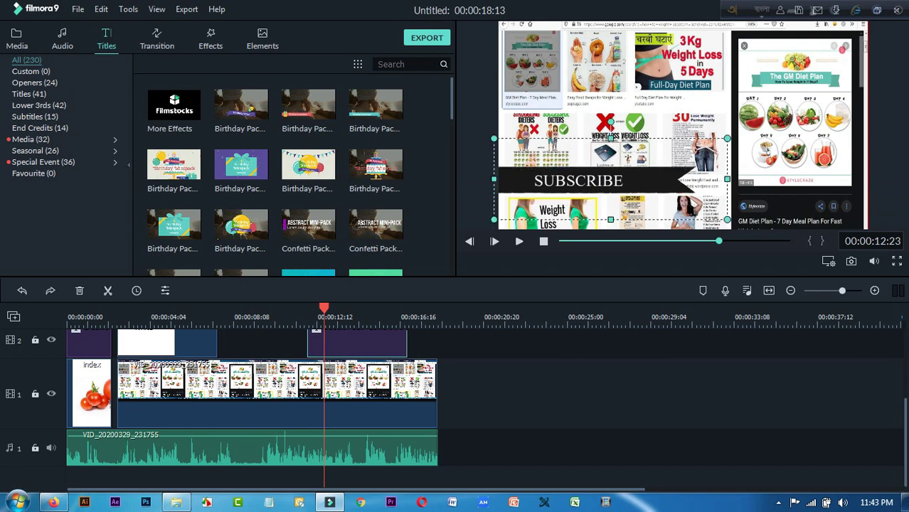
Move the whole Doodle Pack lower-third title down to position Y -22.0 and apply the change.
double_click(357, 343)
click(87, 34)
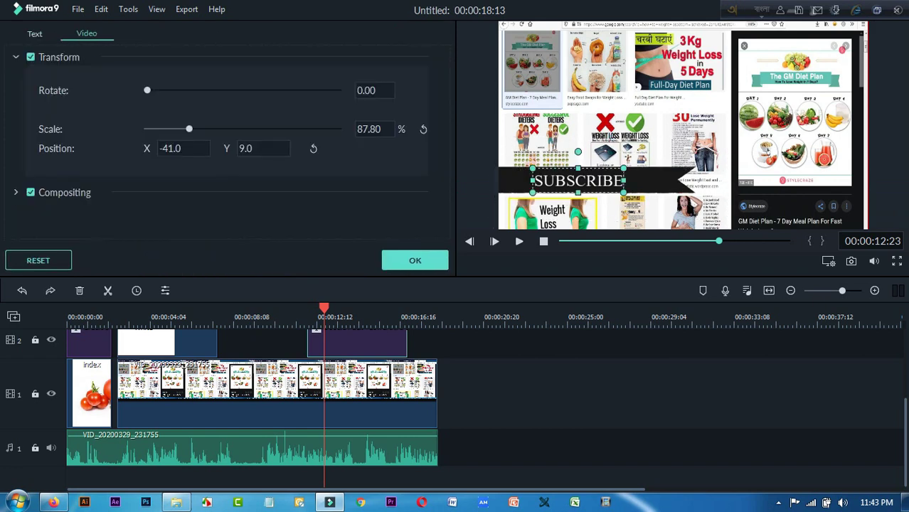
scroll(257, 148, down, 20)
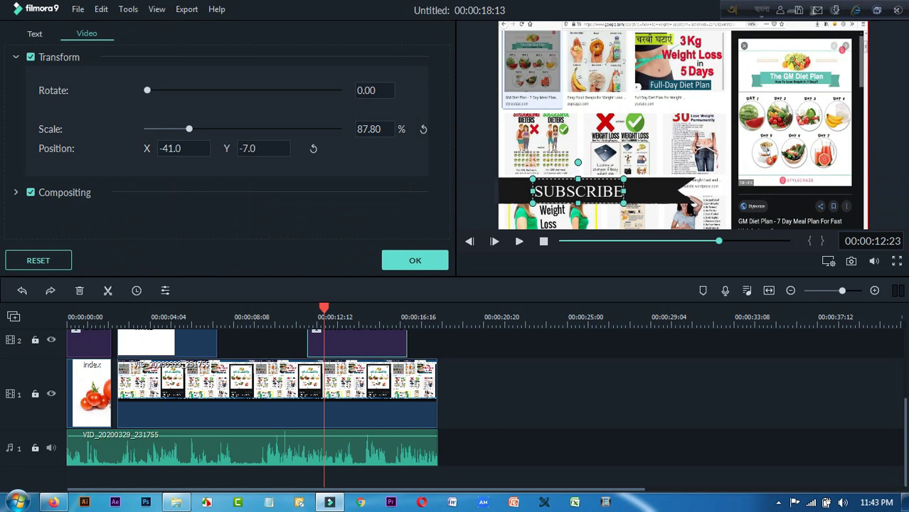
drag(578, 198, 578, 201)
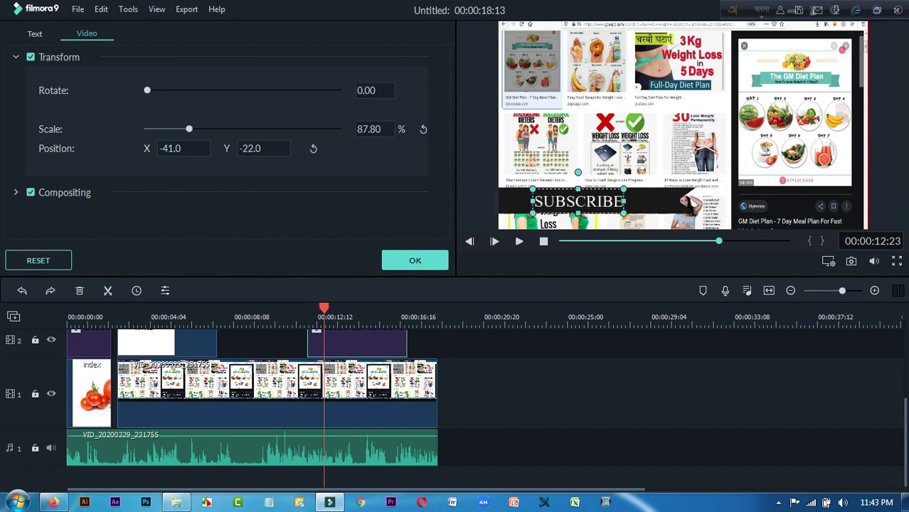
click(414, 260)
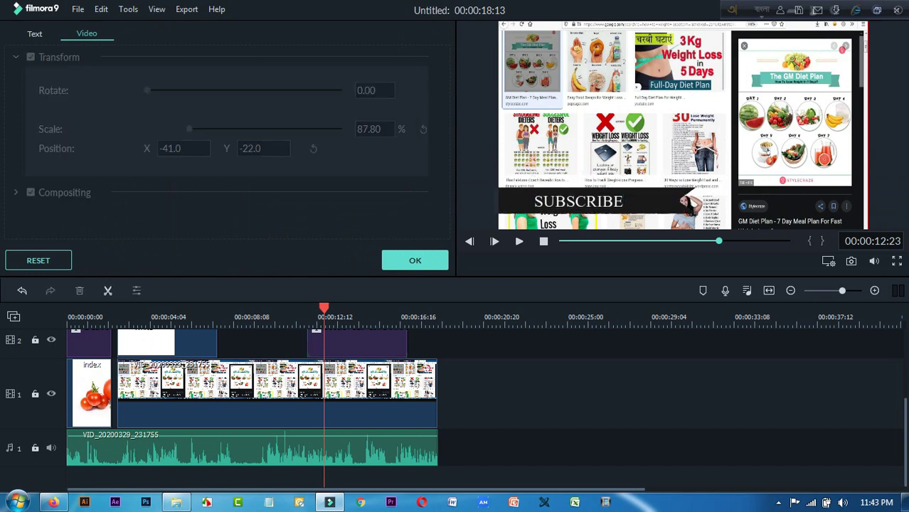
Narrow the banner graphic so its notched end sits closer to the SUBSCRIBE text, and close the video clip's properties.
click(358, 343)
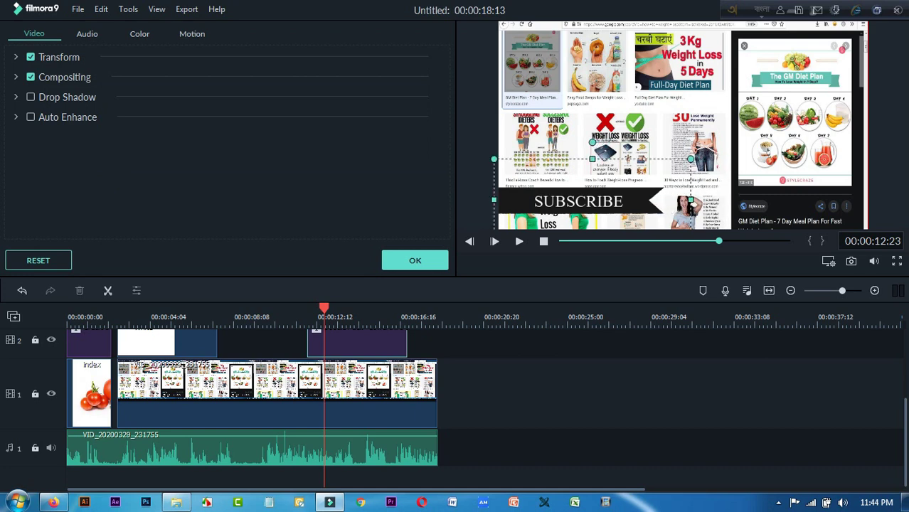
click(498, 384)
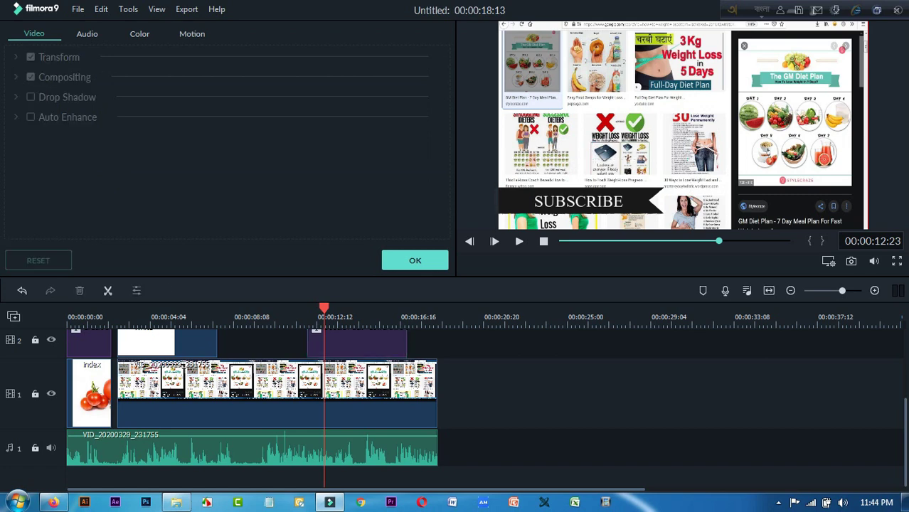
click(415, 260)
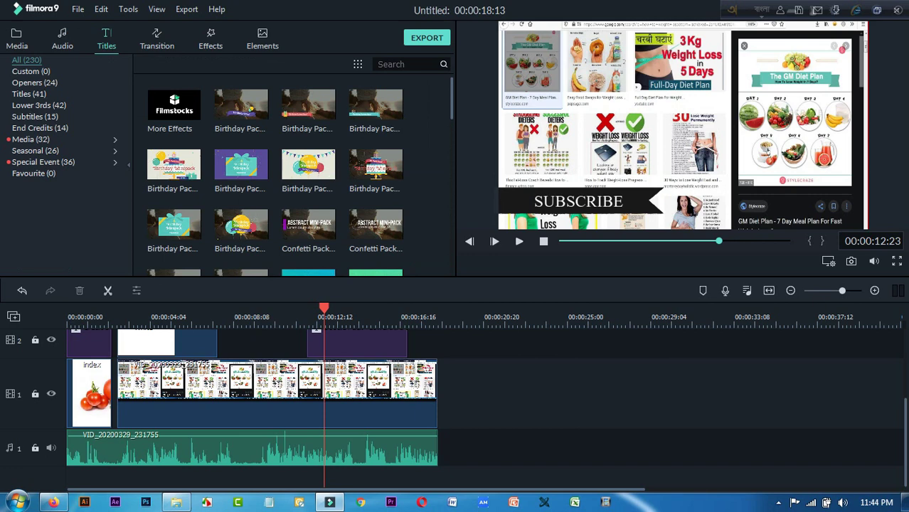
Browse the title presets down to the Lower Third designs and look over the tracks on the timeline.
scroll(486, 409, up, 1)
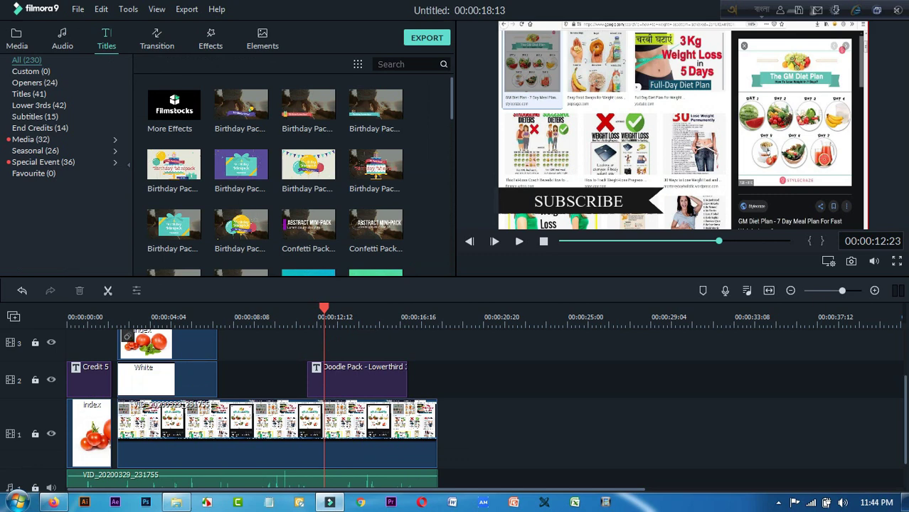
scroll(376, 110, down, 10)
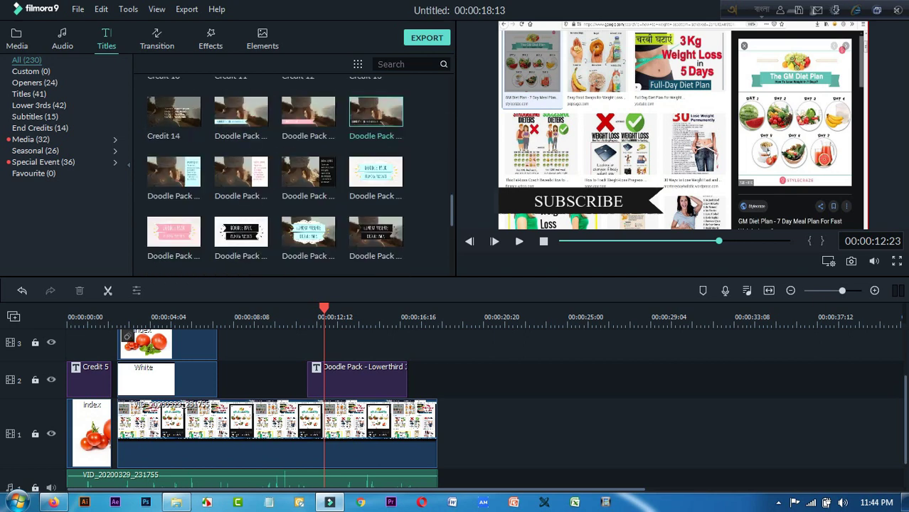
scroll(376, 110, down, 5)
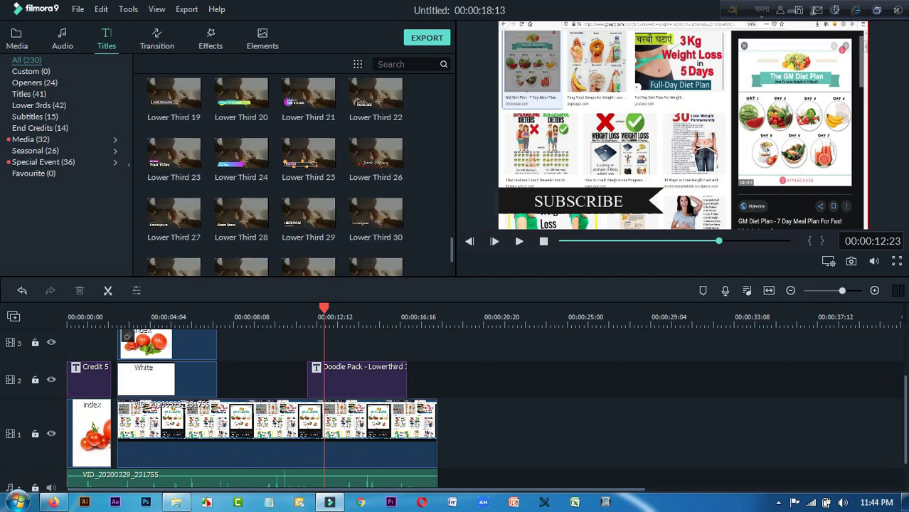
scroll(376, 111, up, 10)
scroll(291, 171, down, 8)
scroll(267, 398, down, 5)
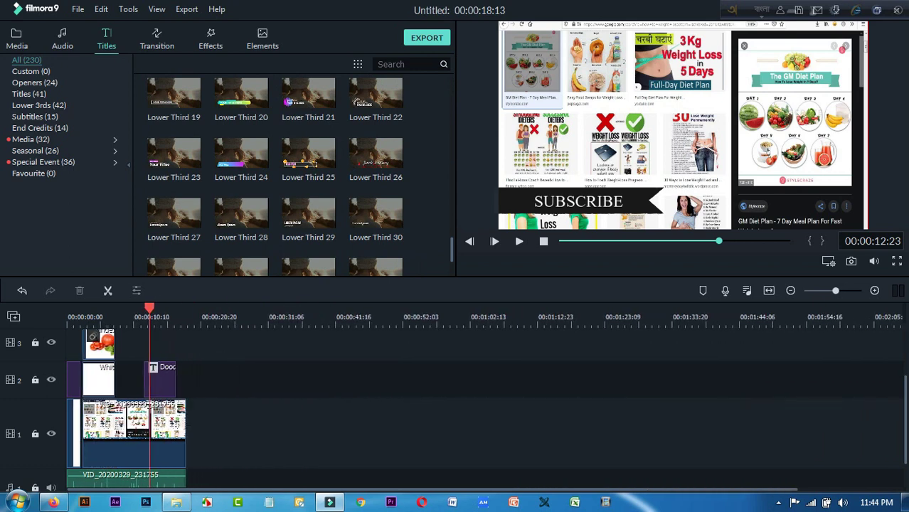
scroll(455, 398, down, 1)
scroll(128, 409, up, 1)
scroll(128, 409, down, 1)
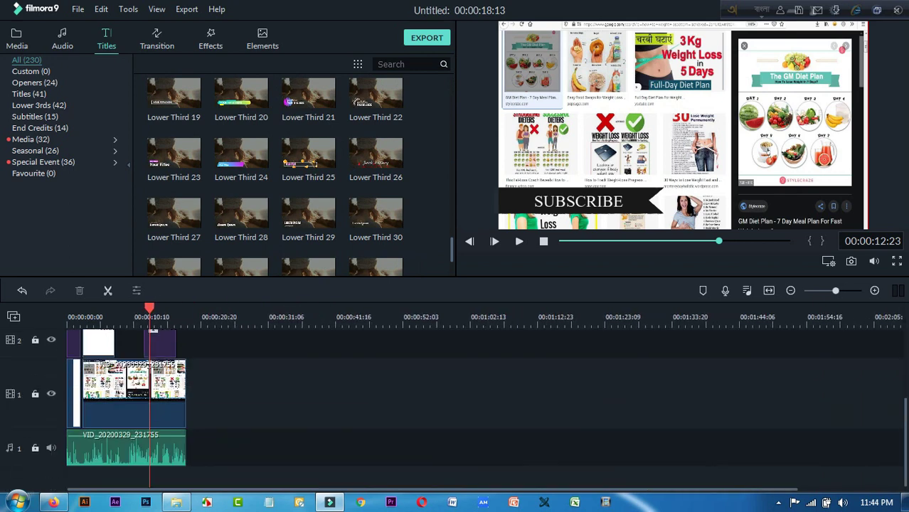
scroll(455, 399, up, 3)
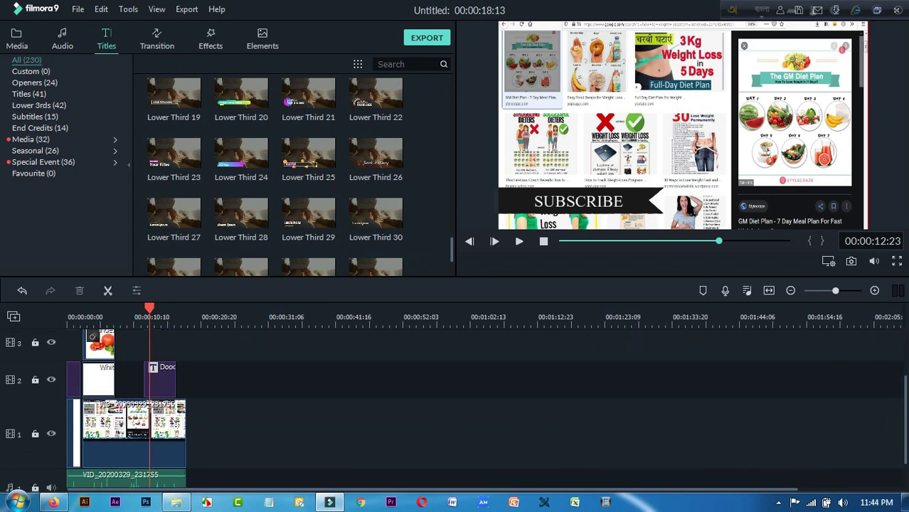
scroll(455, 399, down, 3)
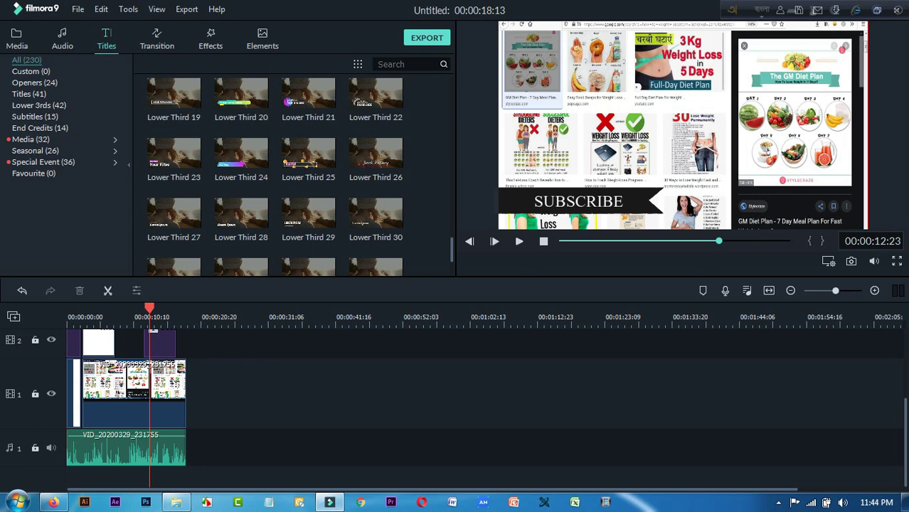
Return the playhead to the start of the timeline and spread the clips out at a larger time scale.
key(Home)
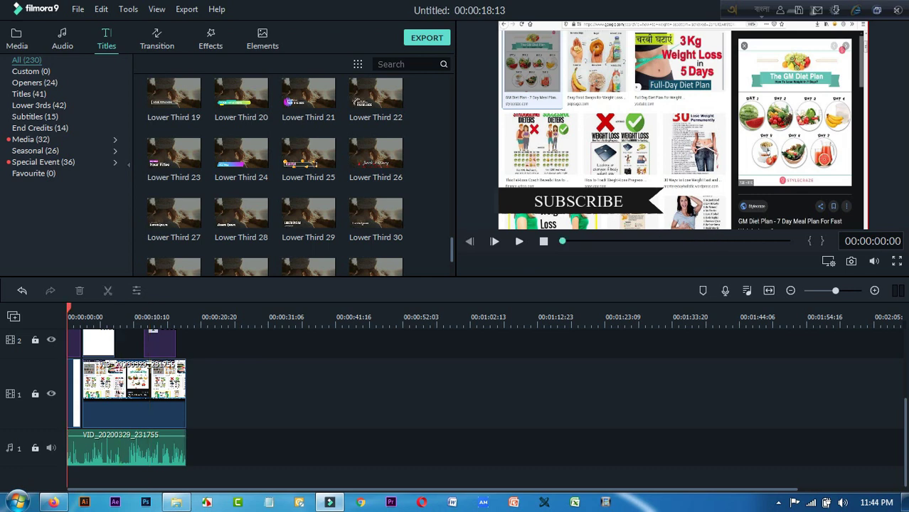
drag(836, 290, 844, 290)
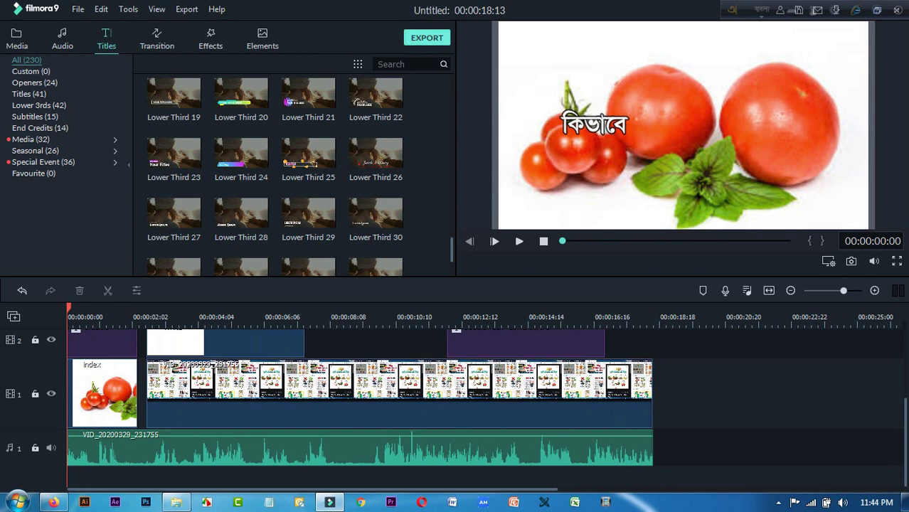
Examine the local export options with the MP3 format selected, and close the export window without exporting.
click(427, 38)
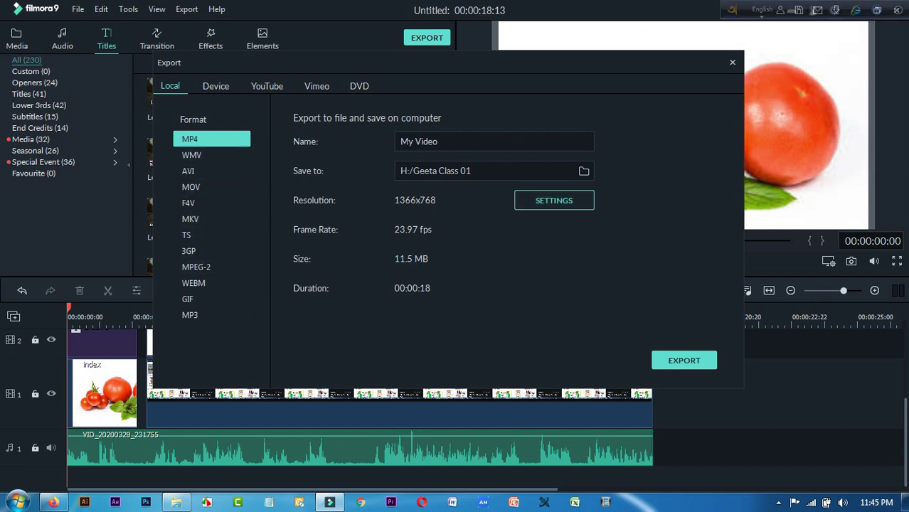
click(211, 315)
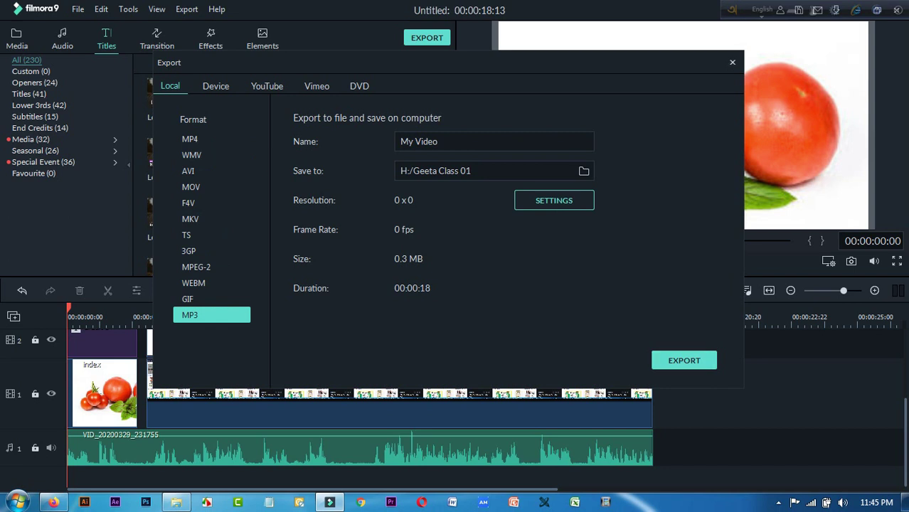
click(733, 62)
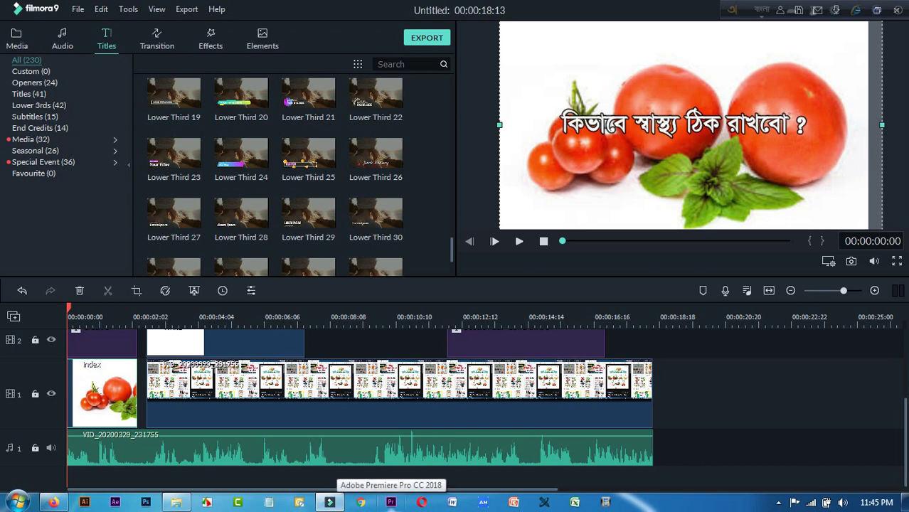
click(392, 452)
right_click(566, 448)
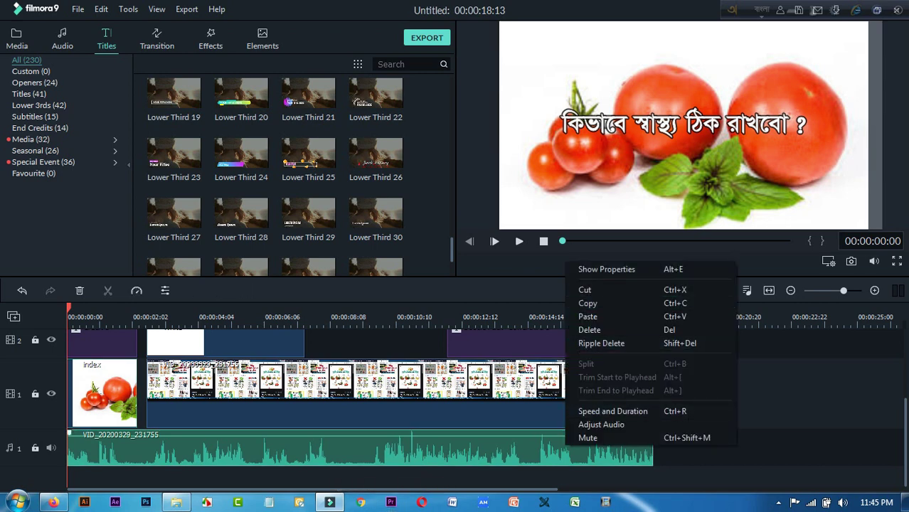
click(785, 396)
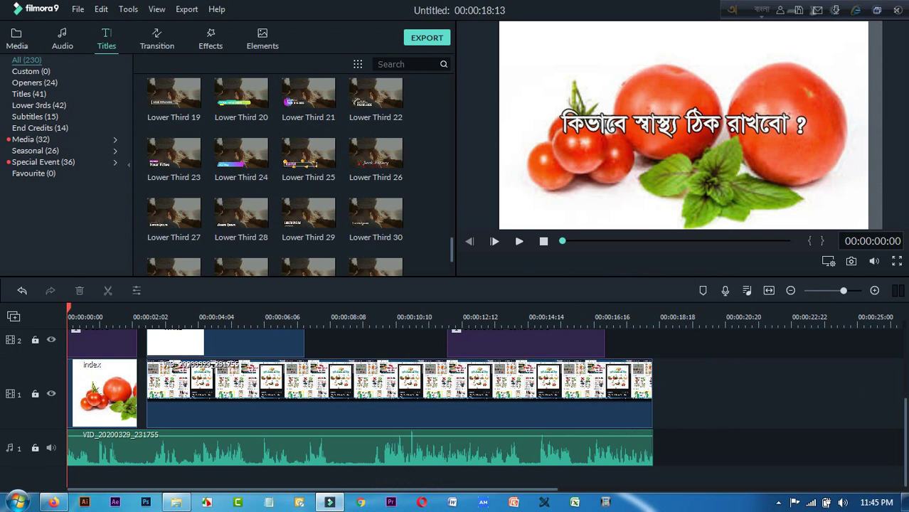
click(17, 39)
right_click(378, 130)
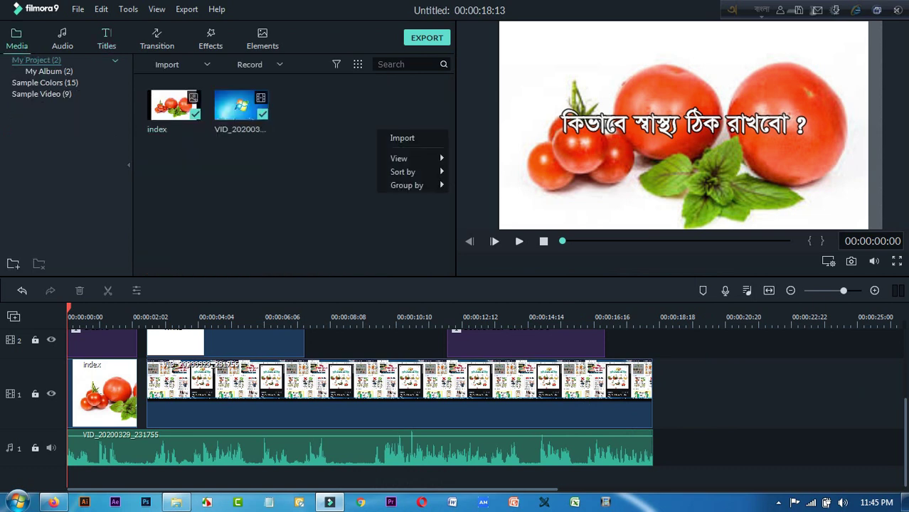
click(351, 170)
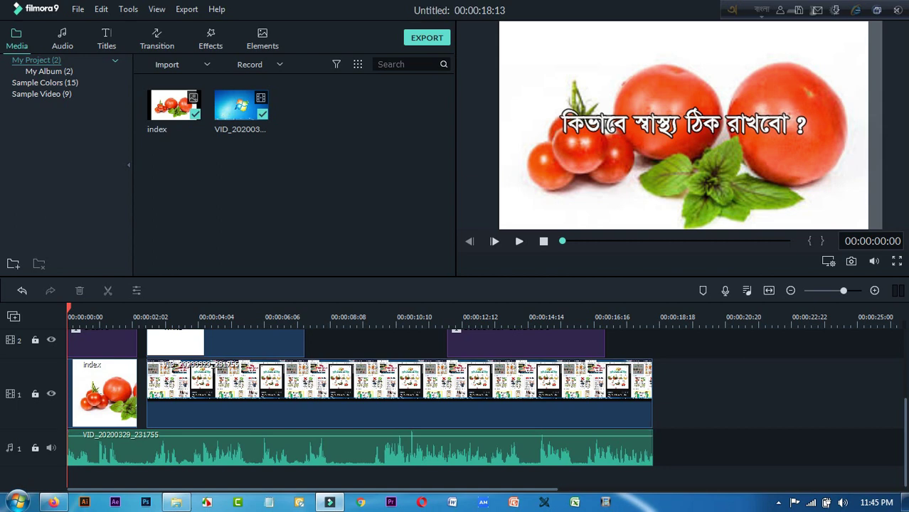
Preview the A-GROUP - Verve music from the audio library and add it on a second audio track from the timeline's start.
click(61, 40)
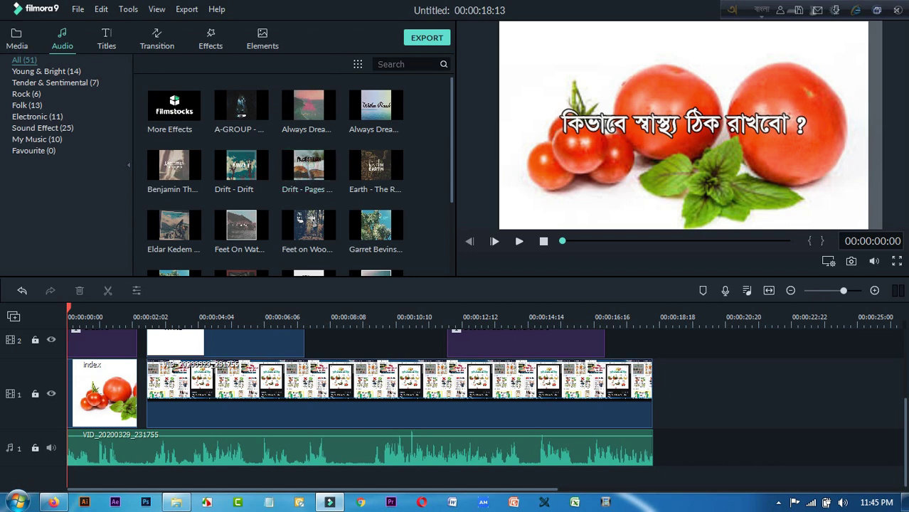
double_click(241, 106)
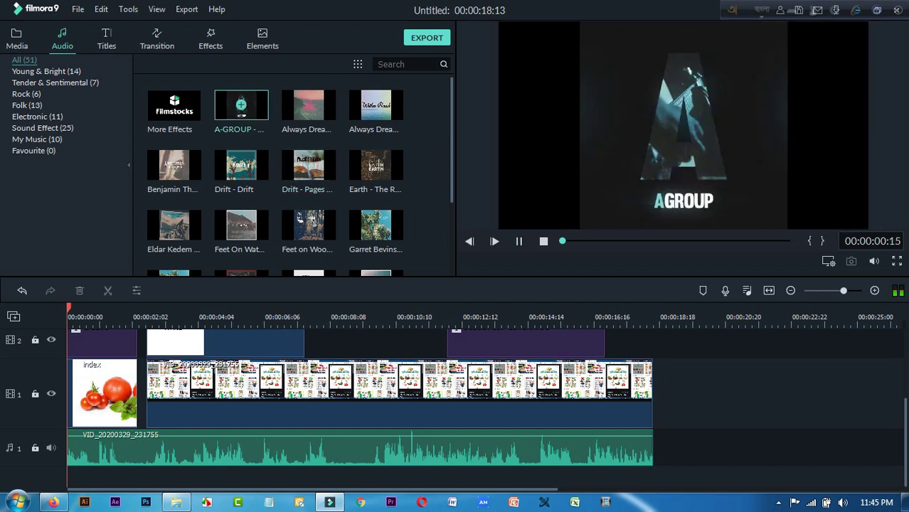
drag(241, 105, 71, 475)
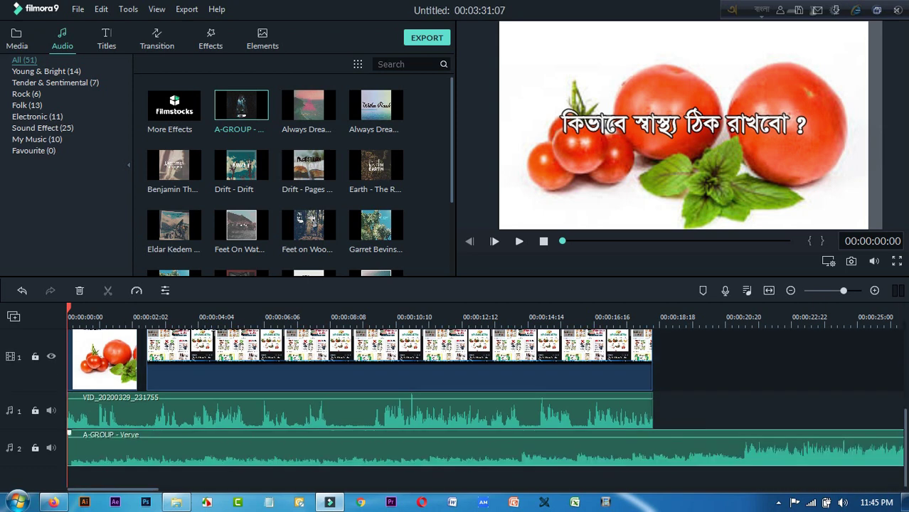
Open the audio settings of the A-GROUP - Verve clip and lower its volume to -11.93 dB.
click(107, 452)
click(107, 415)
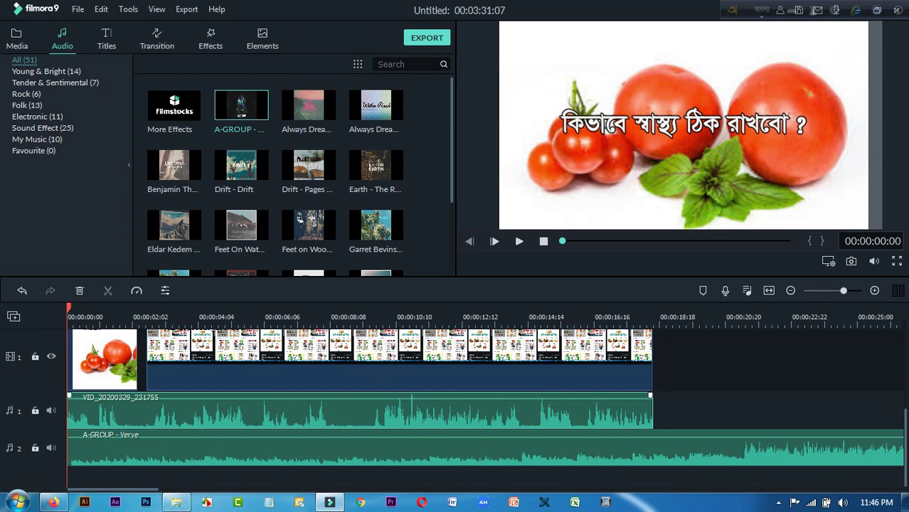
click(107, 452)
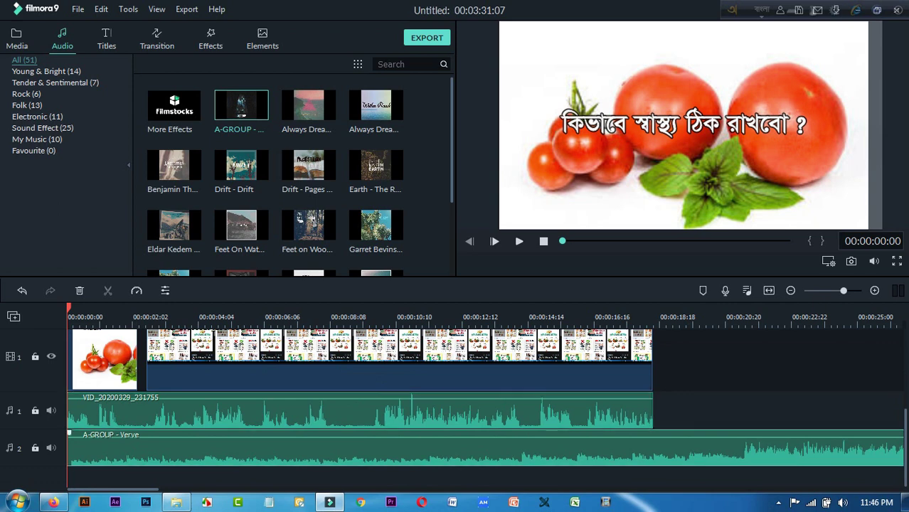
double_click(213, 448)
drag(224, 437, 223, 435)
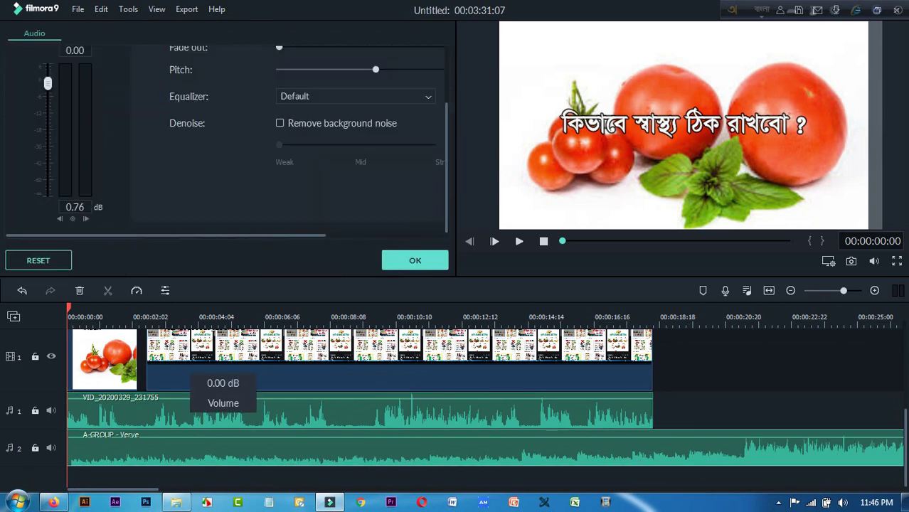
drag(47, 83, 48, 114)
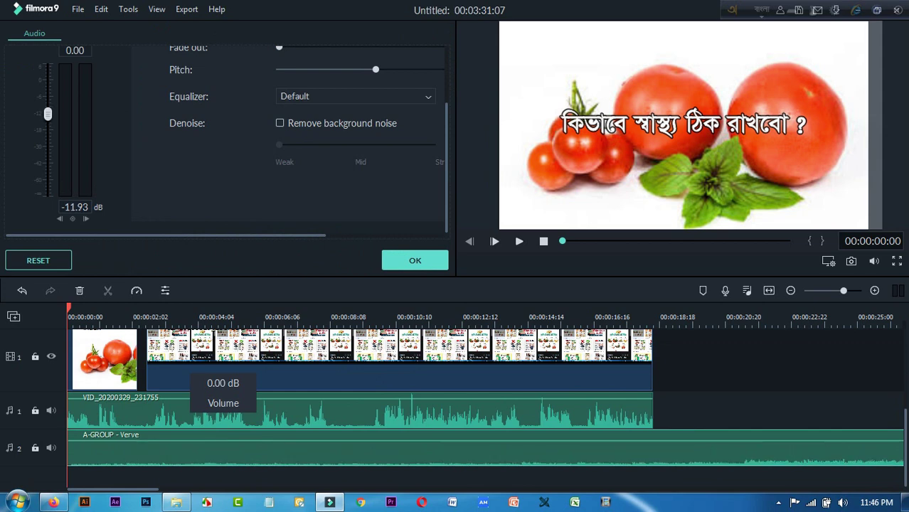
Play the mix from about 8 seconds, set the music clip's volume to -5.86 dB, and listen again.
click(329, 317)
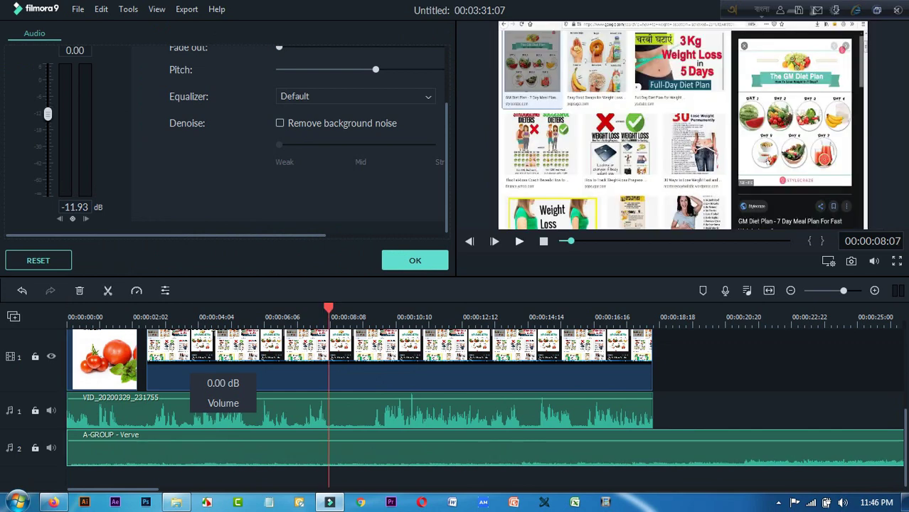
click(519, 241)
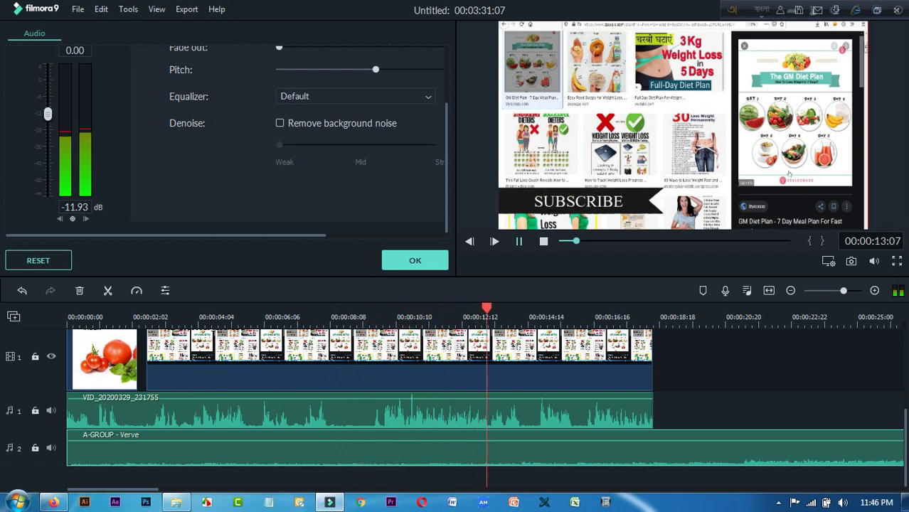
key(space)
drag(47, 114, 47, 99)
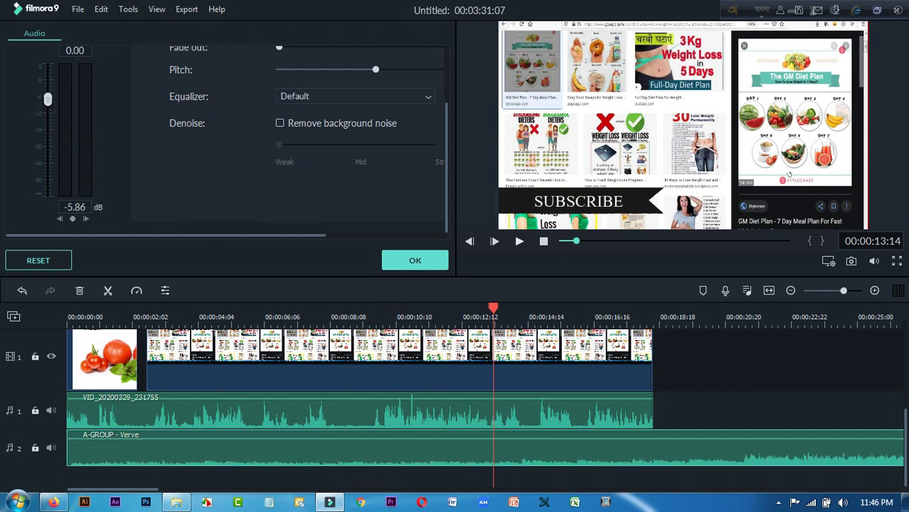
click(520, 241)
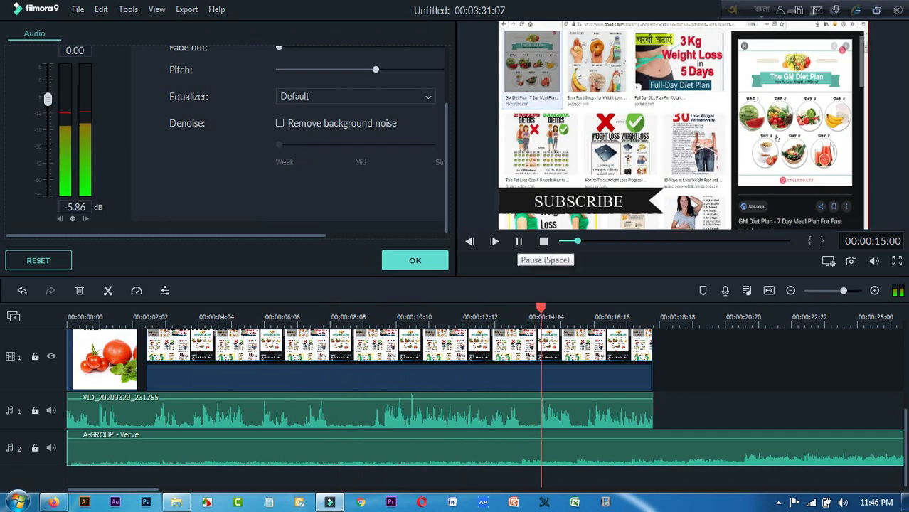
click(520, 241)
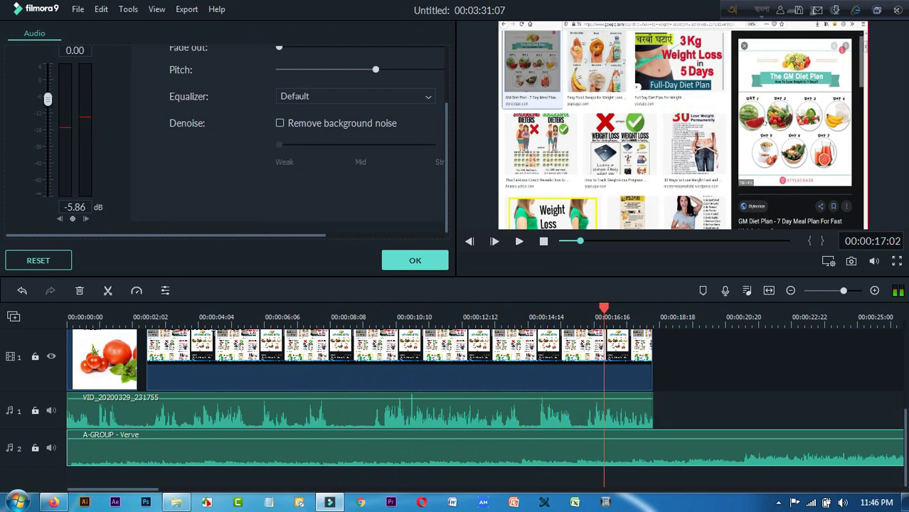
Split the A-GROUP - Verve music where the video ends, at 00:00:18:17, and delete the remainder.
drag(844, 291, 838, 291)
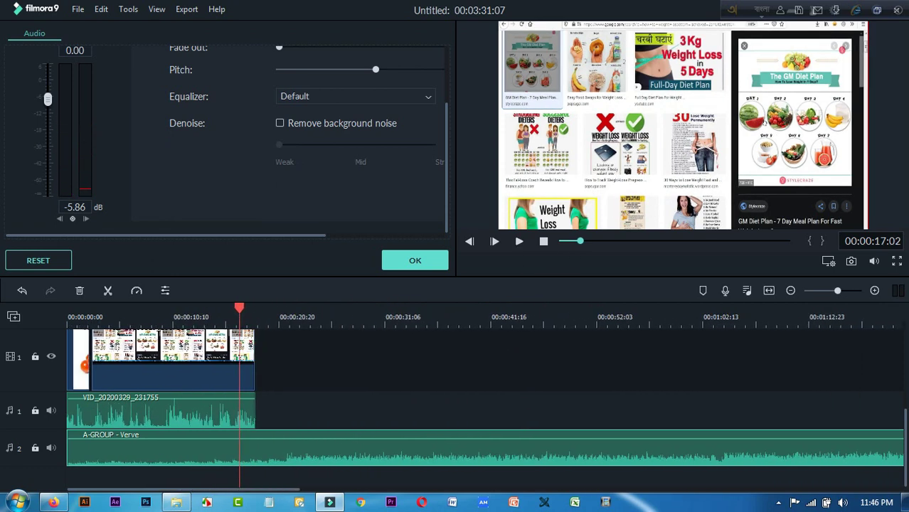
scroll(427, 377, down, 3)
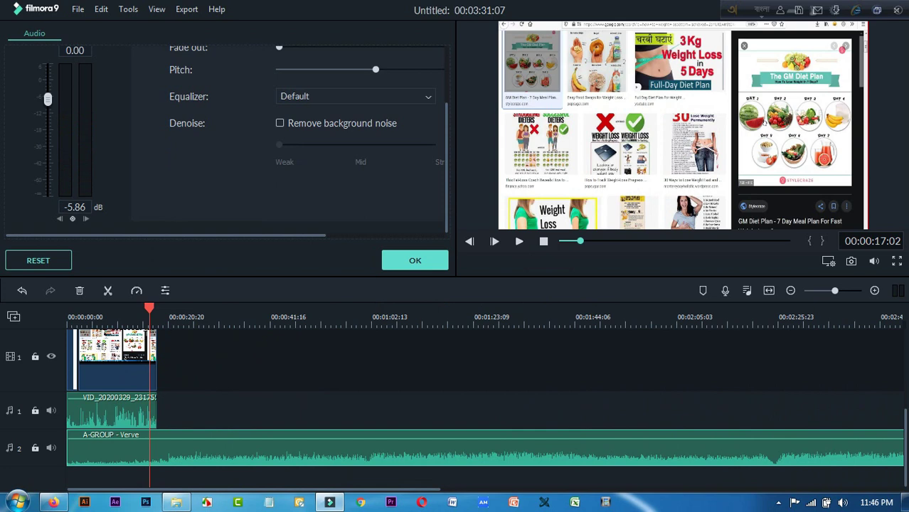
click(158, 318)
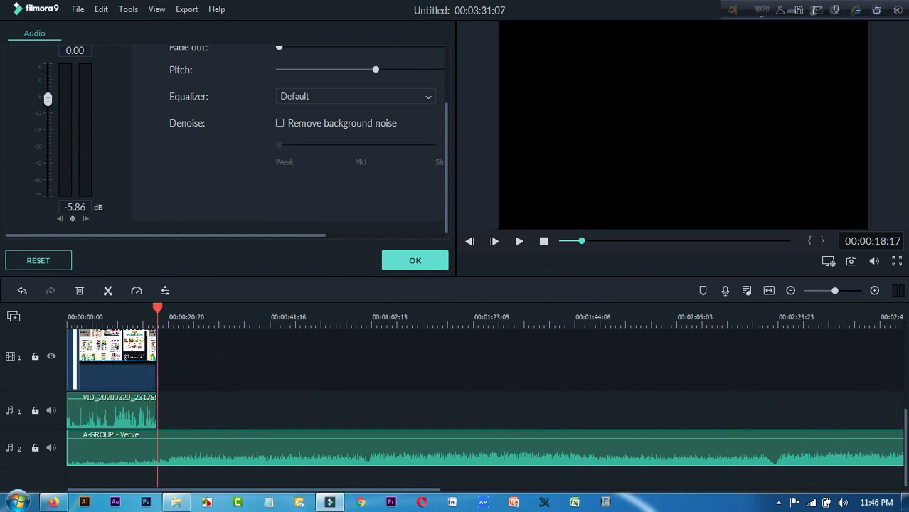
key(ctrl+b)
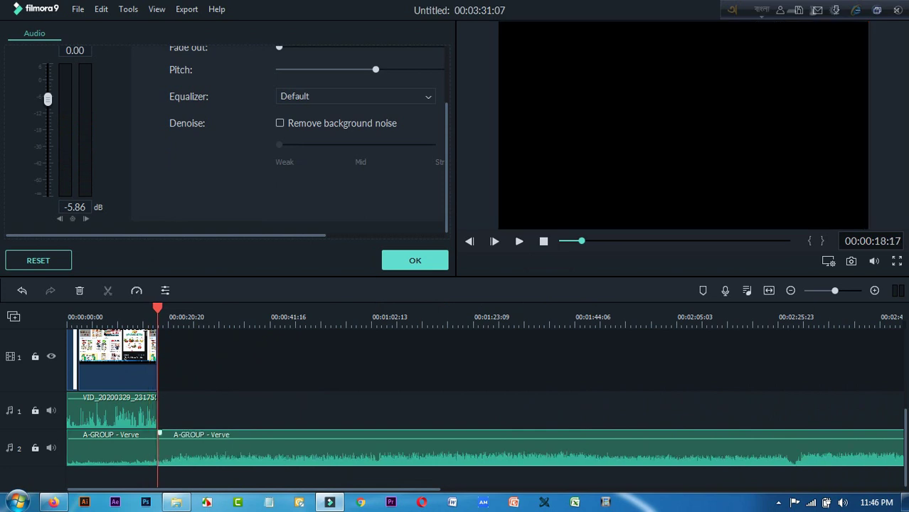
right_click(274, 448)
click(284, 290)
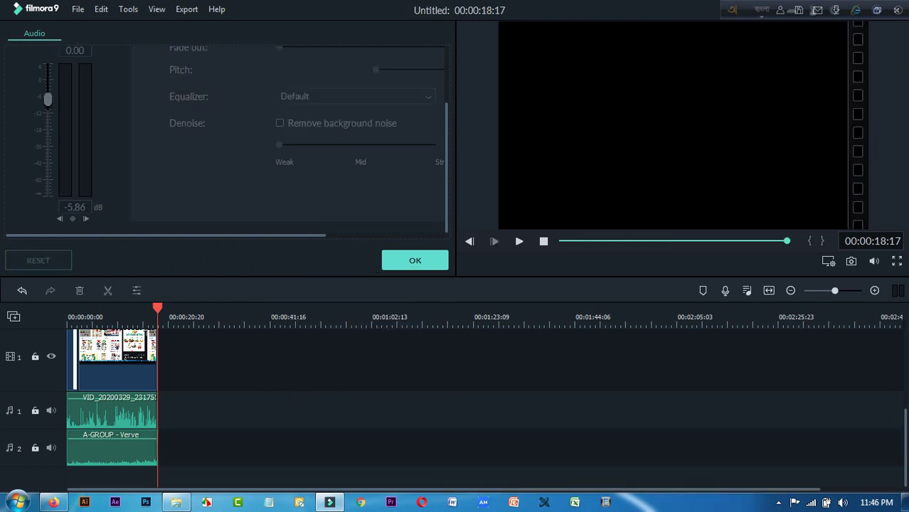
Trim the music clip's end to line up exactly with the video's end, and close the audio settings.
click(129, 318)
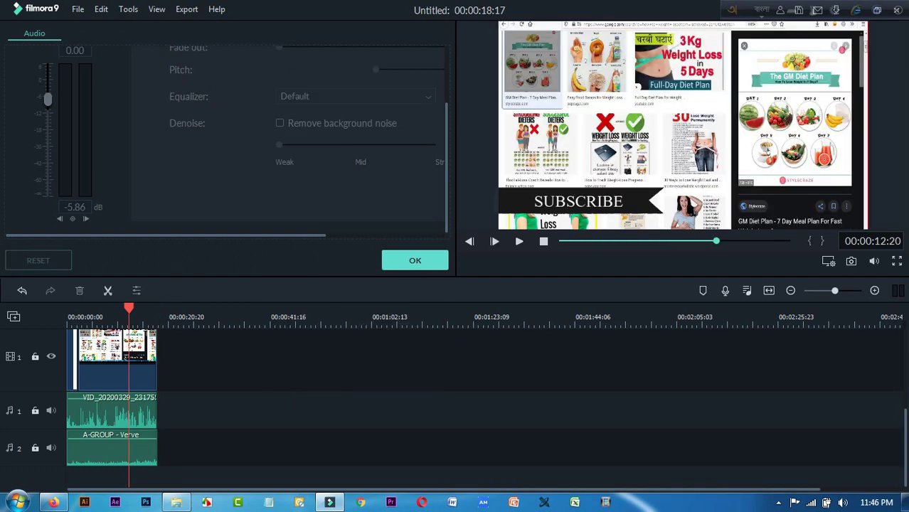
drag(129, 309, 68, 309)
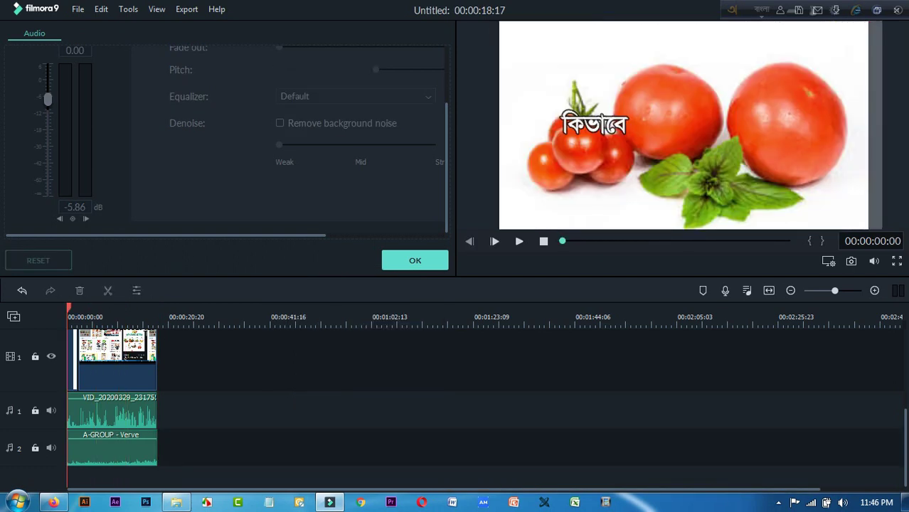
drag(835, 291, 844, 291)
scroll(455, 450, up, 1)
scroll(455, 475, down, 1)
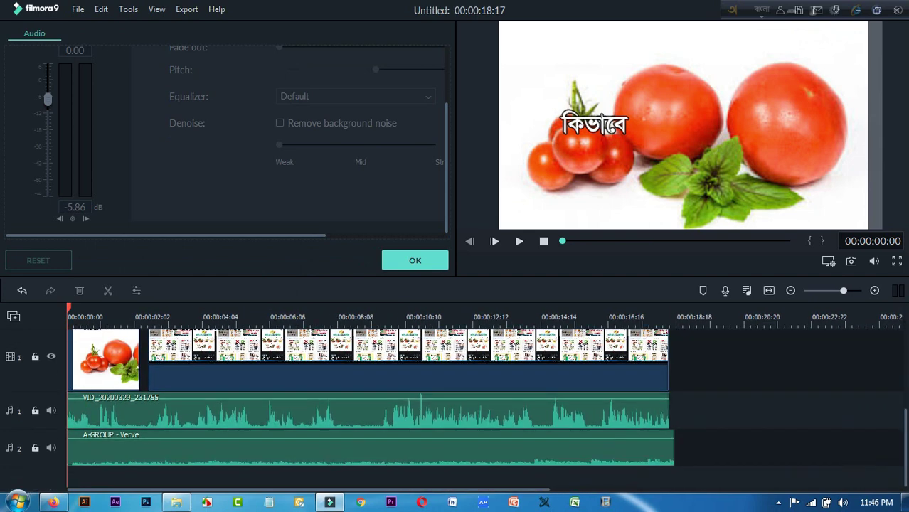
click(370, 450)
drag(674, 450, 669, 455)
scroll(370, 409, up, 3)
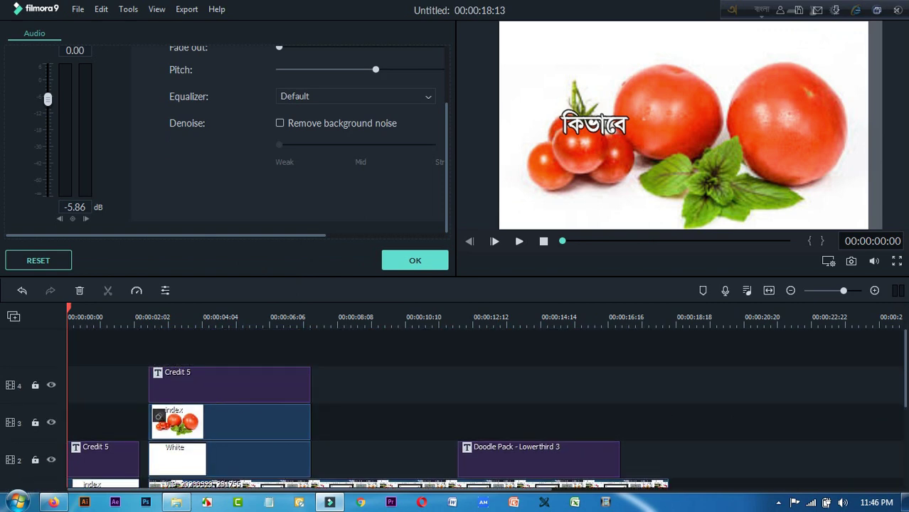
scroll(369, 409, down, 3)
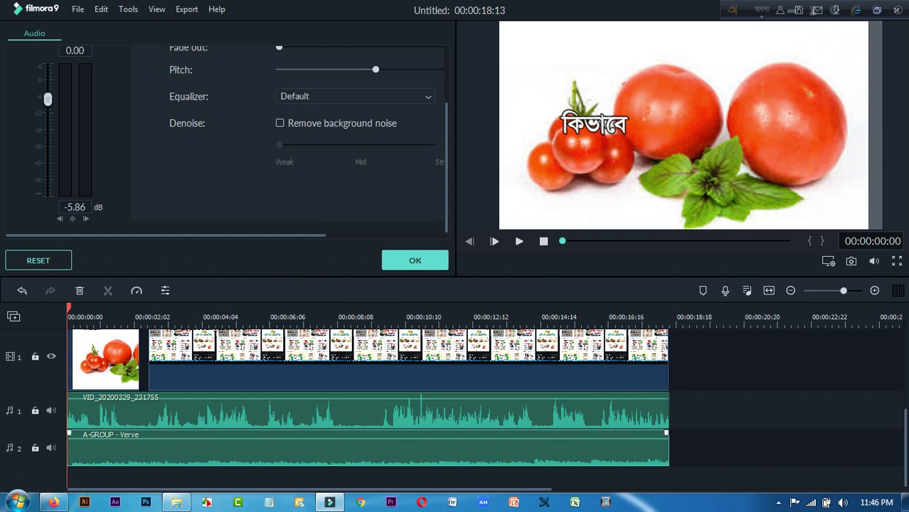
click(415, 260)
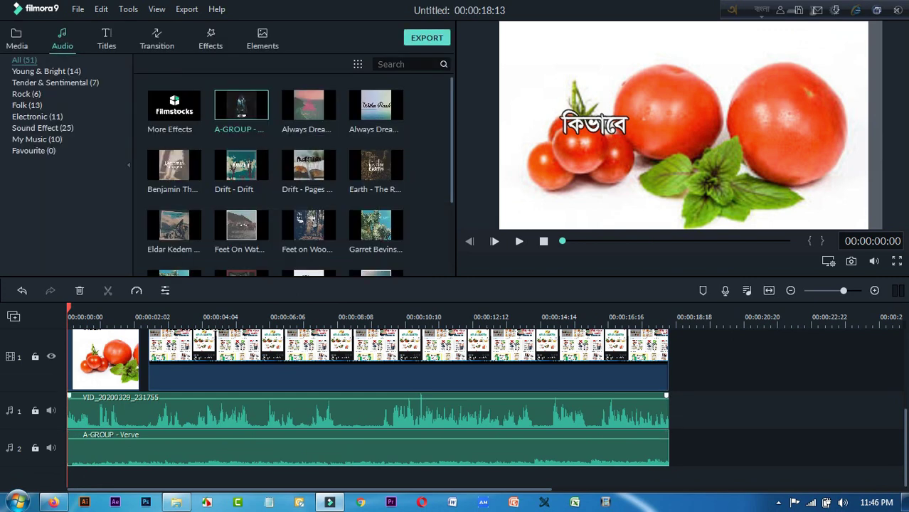
Browse the audio library and the transition presets, and look over the timeline's video tracks.
scroll(291, 170, down, 10)
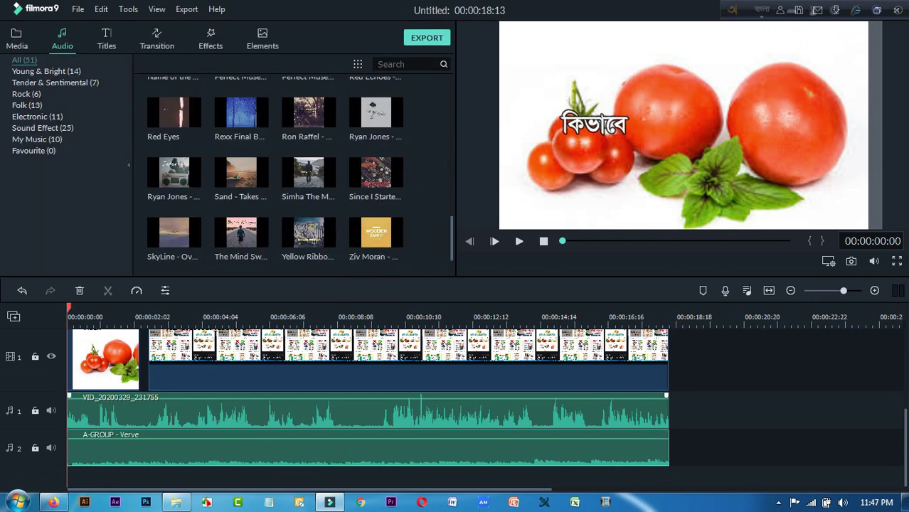
scroll(456, 409, up, 3)
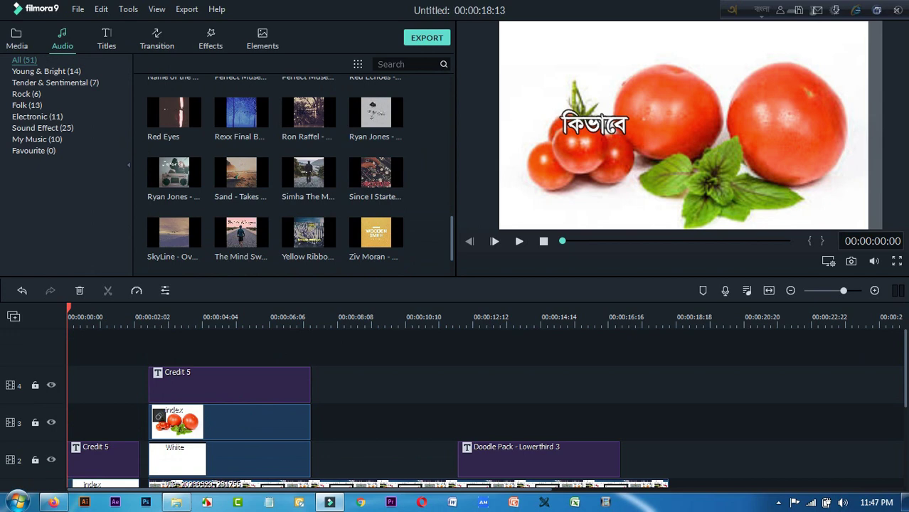
click(157, 37)
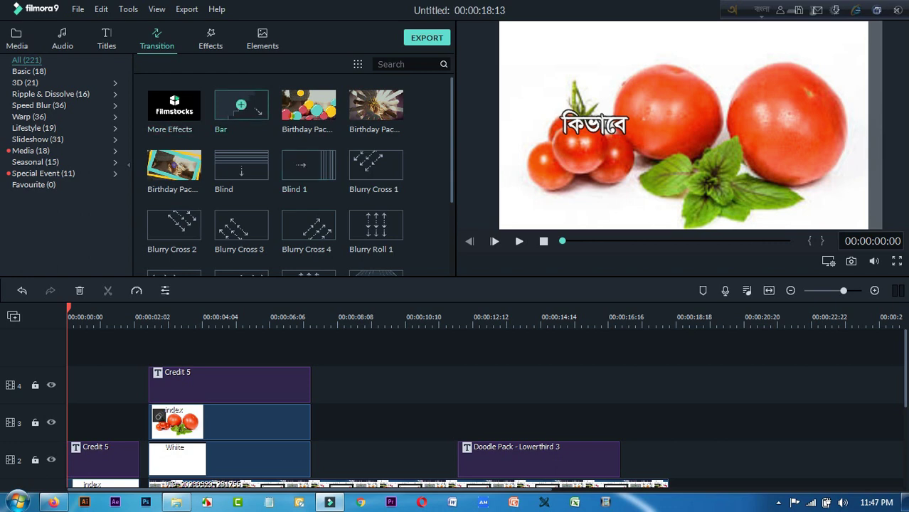
scroll(308, 232, down, 5)
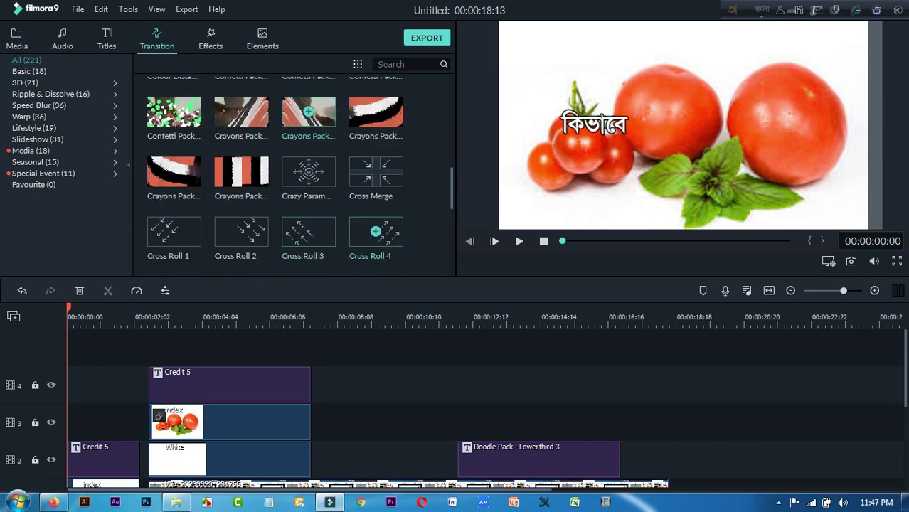
scroll(375, 232, down, 3)
scroll(370, 409, down, 1)
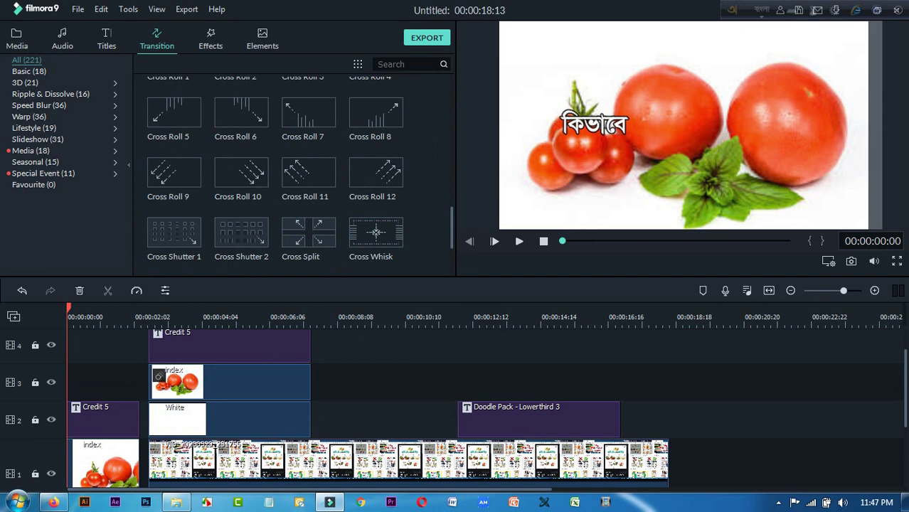
scroll(455, 408, down, 1)
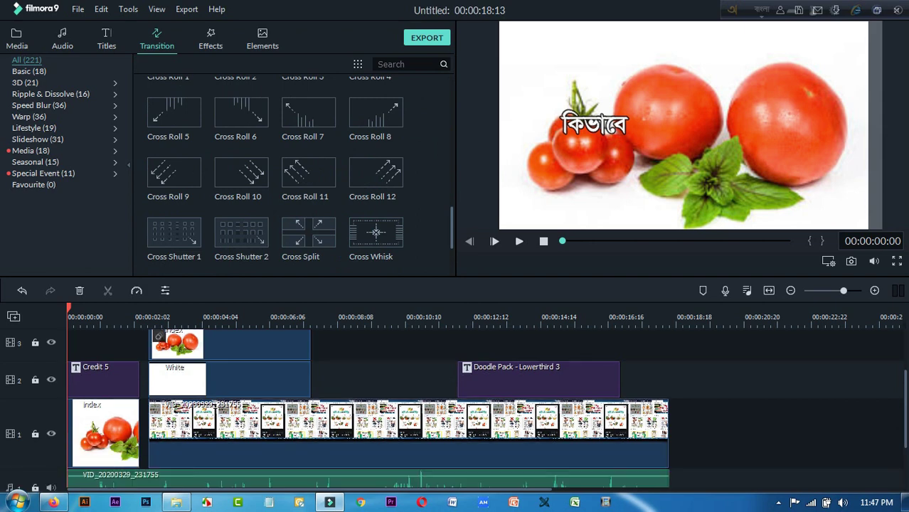
Examine the opening index image's transform settings, and briefly preview the start of the timeline.
double_click(106, 434)
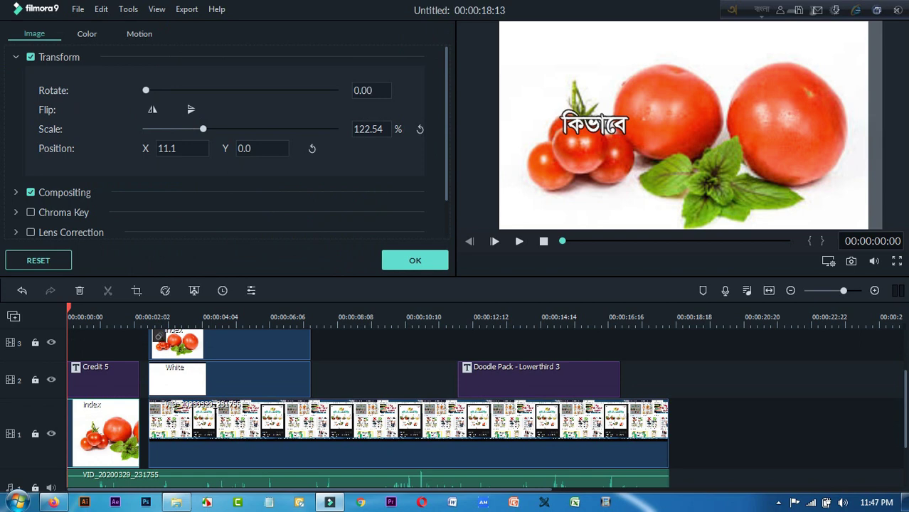
click(519, 241)
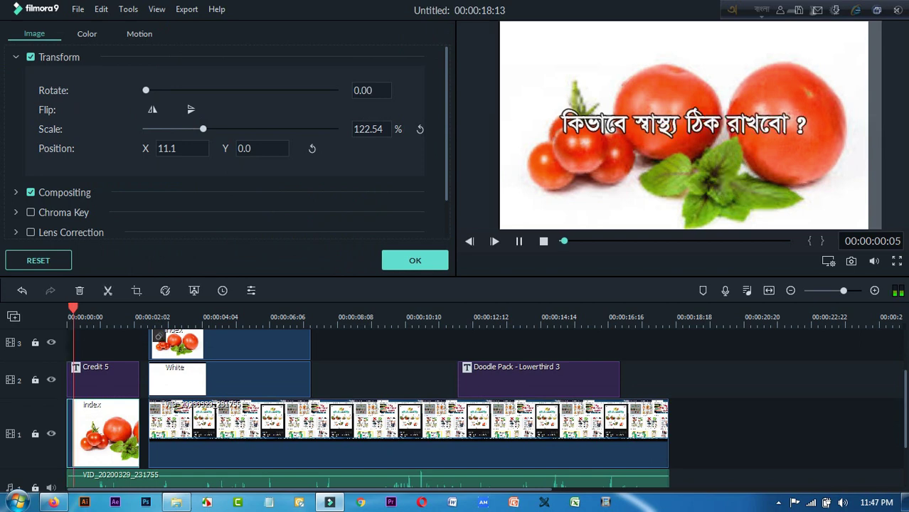
drag(88, 308, 67, 308)
click(415, 260)
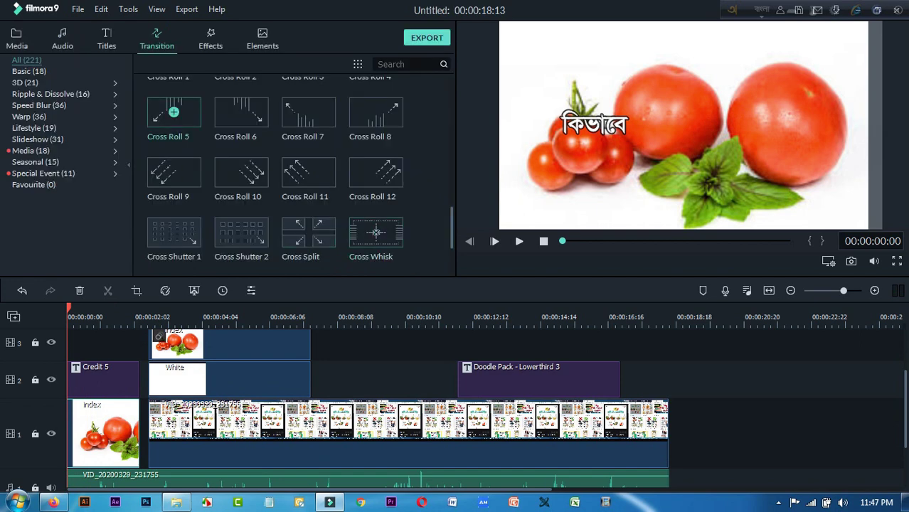
scroll(308, 171, down, 3)
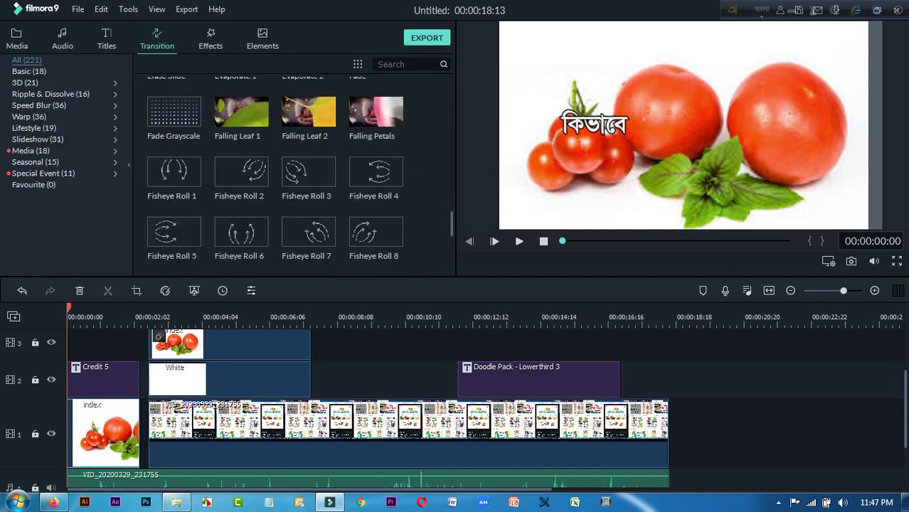
mouse_move(104, 433)
mouse_down()
mouse_move(186, 380)
mouse_move(379, 380)
mouse_move(286, 380)
mouse_move(103, 433)
mouse_up()
Import the sunset image 64508-thinkstockphotos-645973016-beerphotographer.1200w.tn.jpg from the Downloads folder into the project media.
click(16, 39)
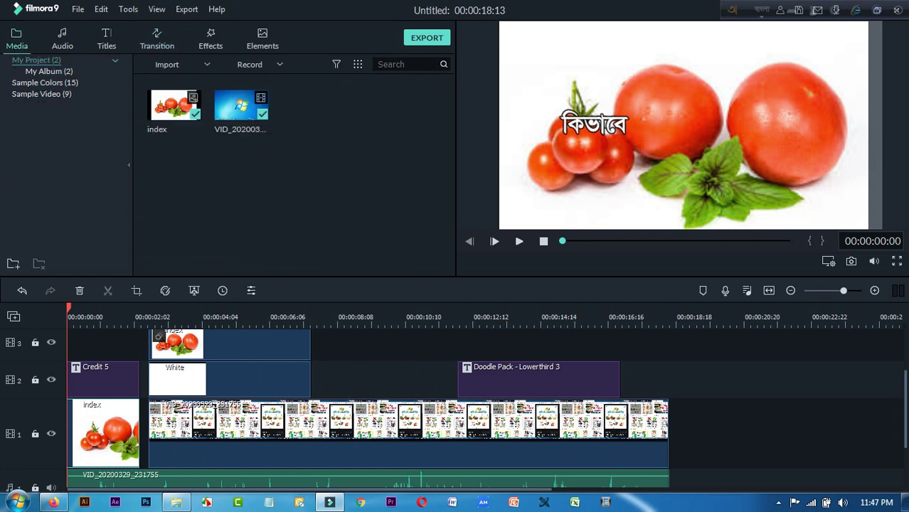
right_click(348, 142)
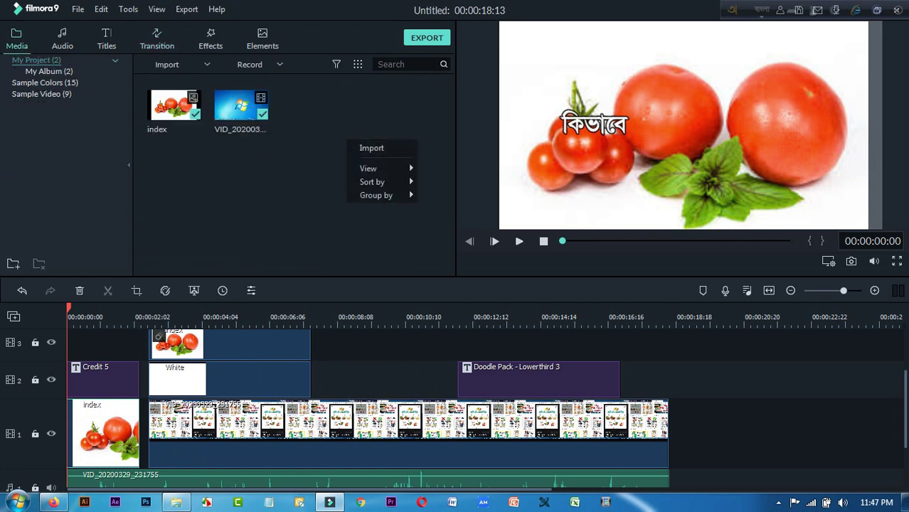
click(371, 148)
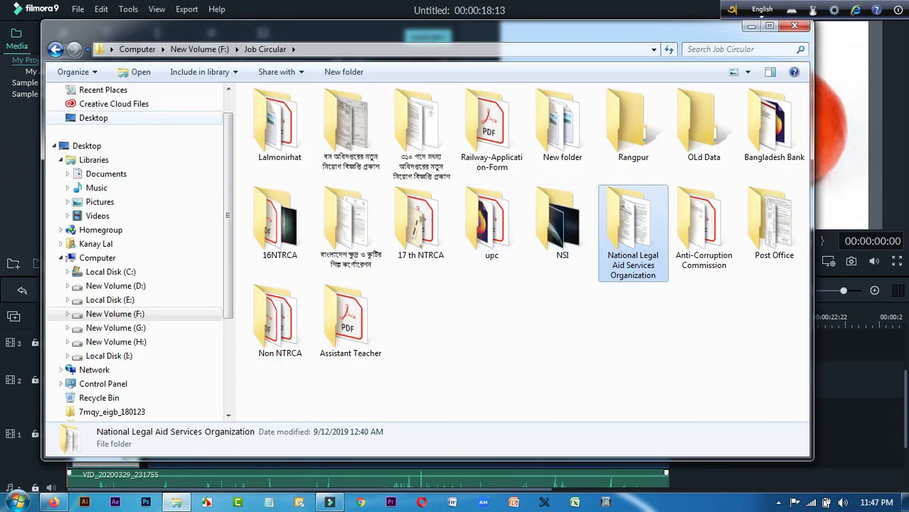
click(93, 118)
scroll(519, 252, down, 10)
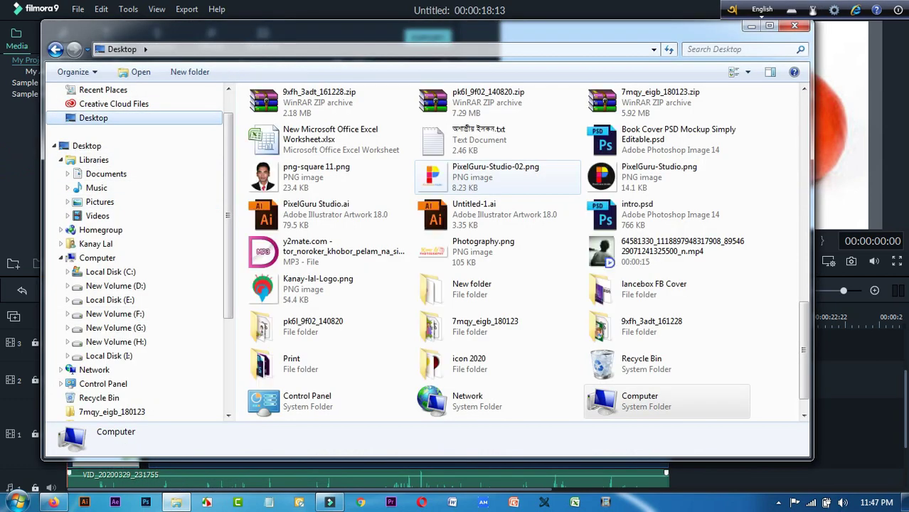
scroll(134, 249, down, 4)
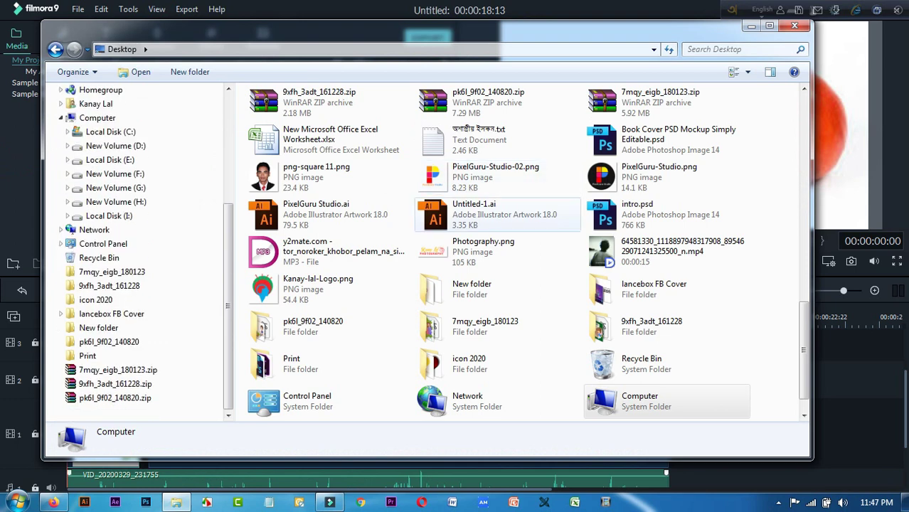
scroll(133, 249, up, 5)
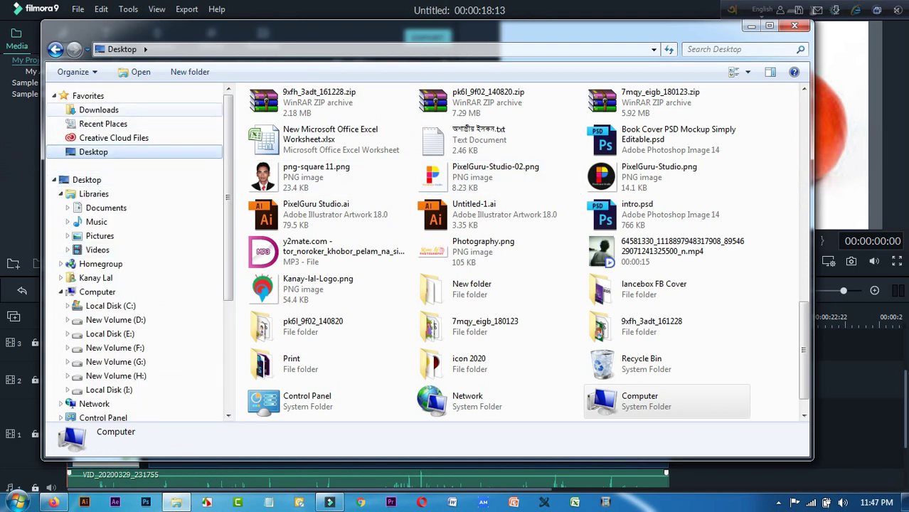
click(99, 111)
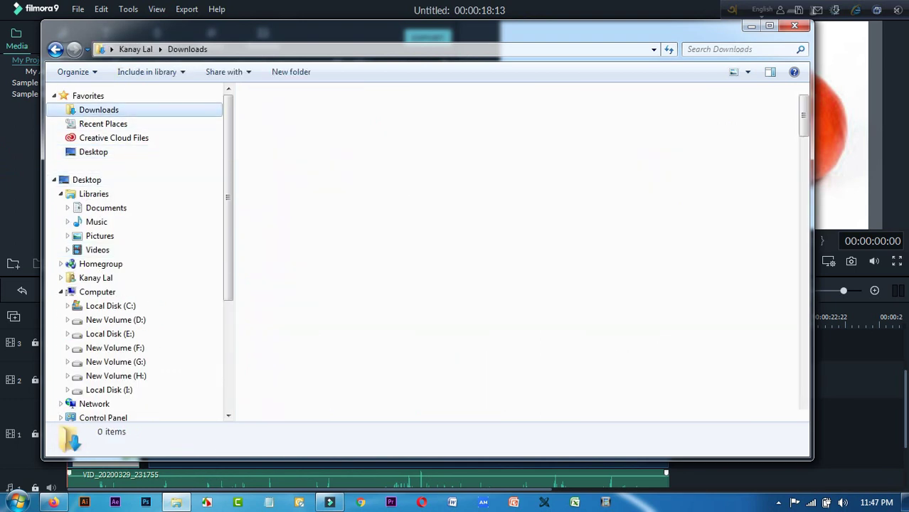
click(279, 336)
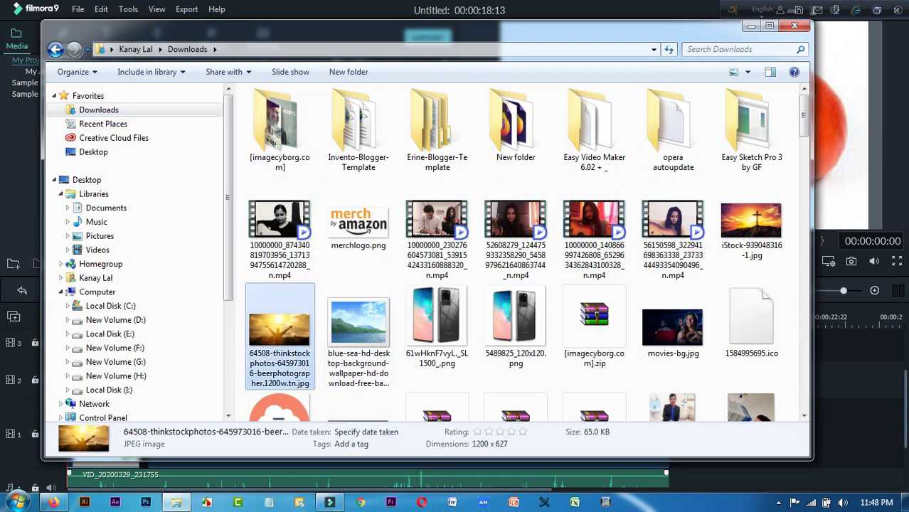
scroll(516, 327, down, 5)
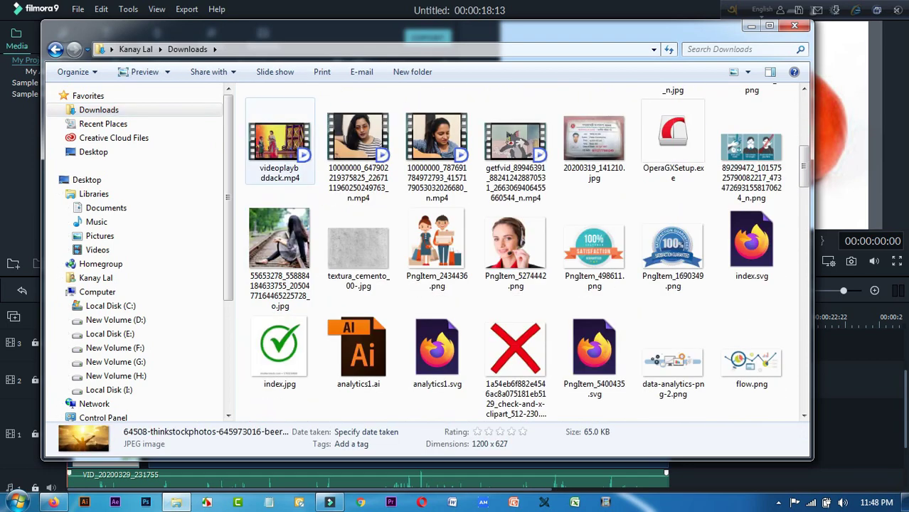
scroll(519, 253, up, 5)
drag(279, 313, 334, 149)
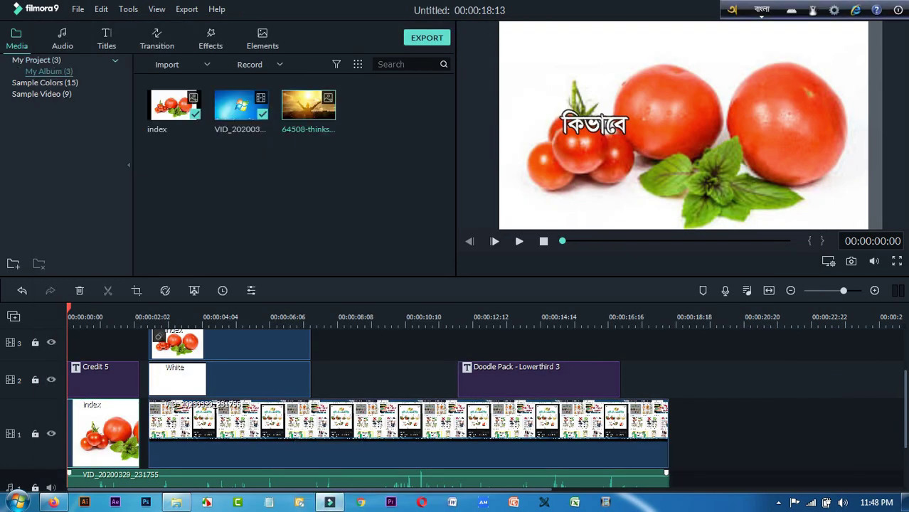
Place the sunset image on video track 2 directly after the White clip and shorten its end, leaving a gap before the Doodle Pack title.
drag(308, 106, 343, 379)
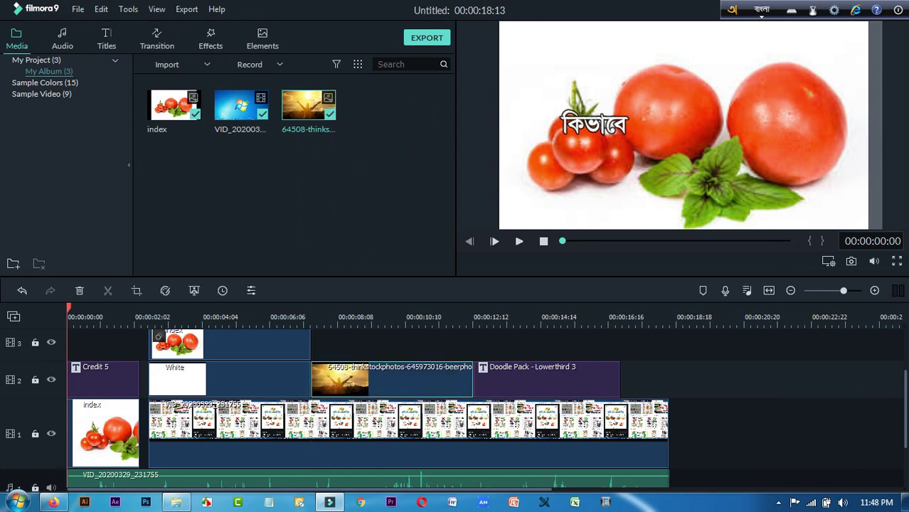
drag(473, 379, 444, 379)
click(292, 318)
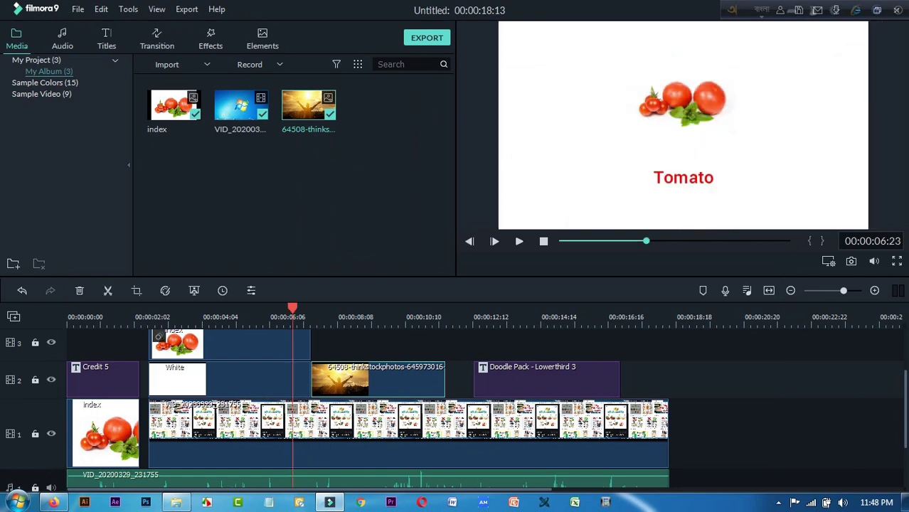
Scale the sunset image on track 2 to 126.76% so it fills the frame, checking it from its first frame.
click(333, 318)
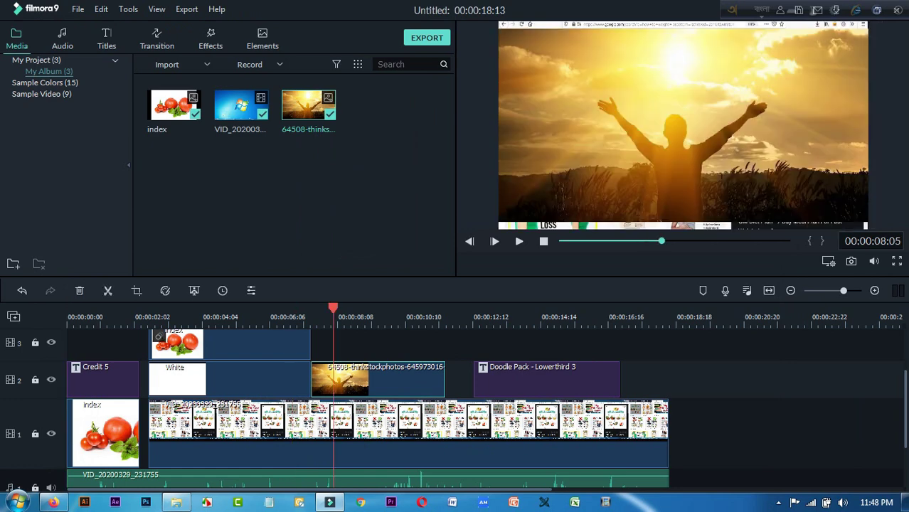
double_click(377, 381)
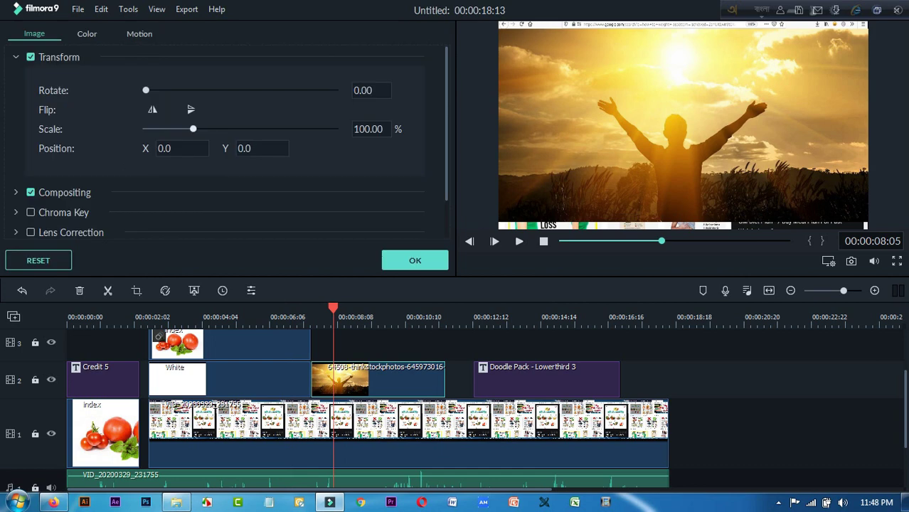
drag(193, 128, 205, 129)
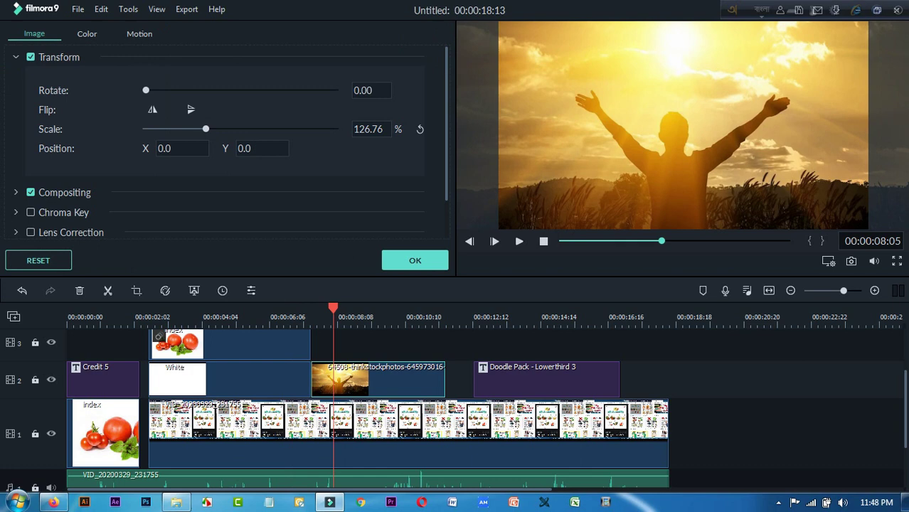
click(307, 318)
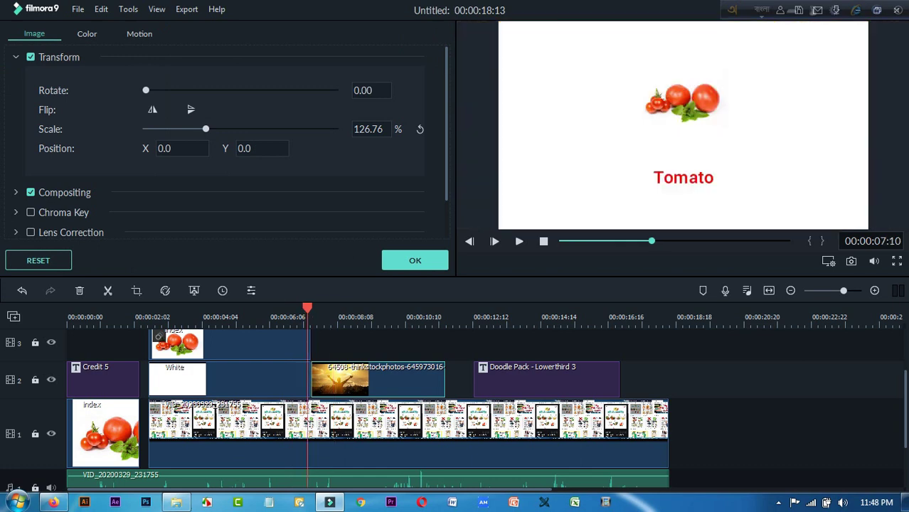
click(311, 317)
drag(312, 308, 312, 307)
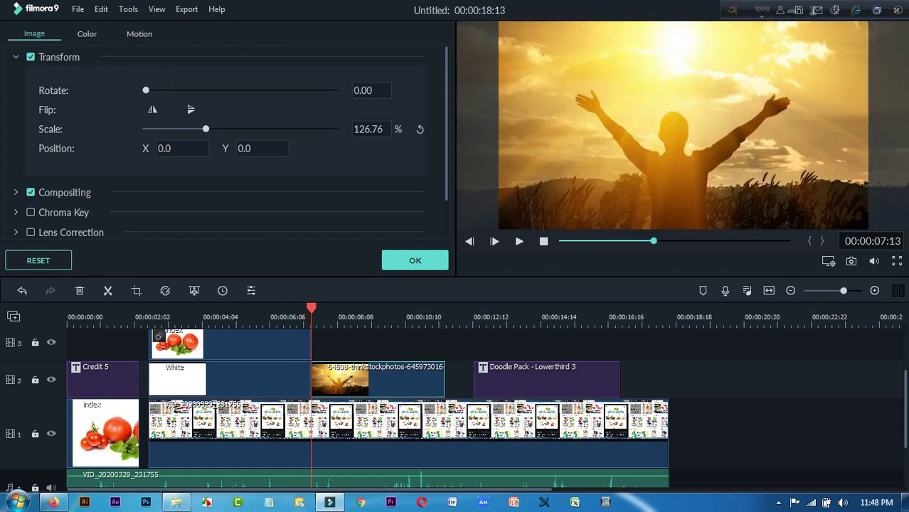
click(414, 260)
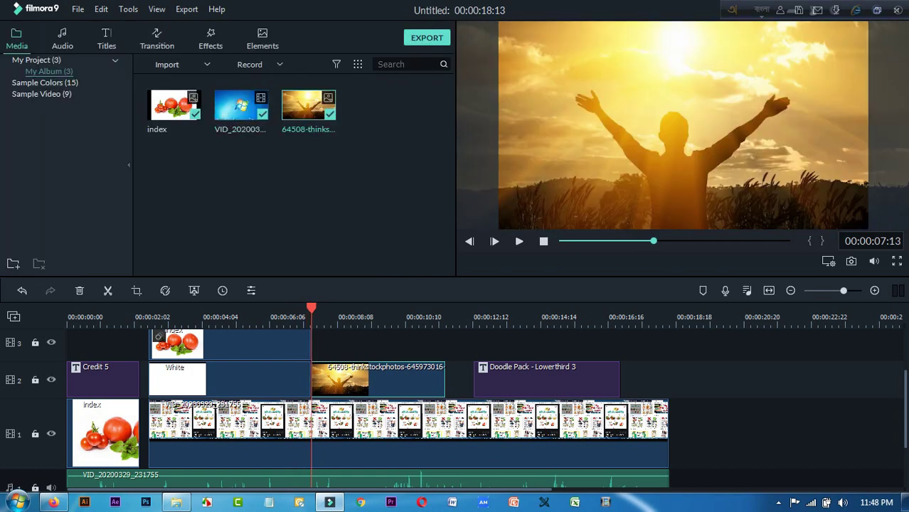
Apply the Evaporate 2 transition between the White clip and the sunset image on video track 2.
click(157, 37)
scroll(241, 171, down, 10)
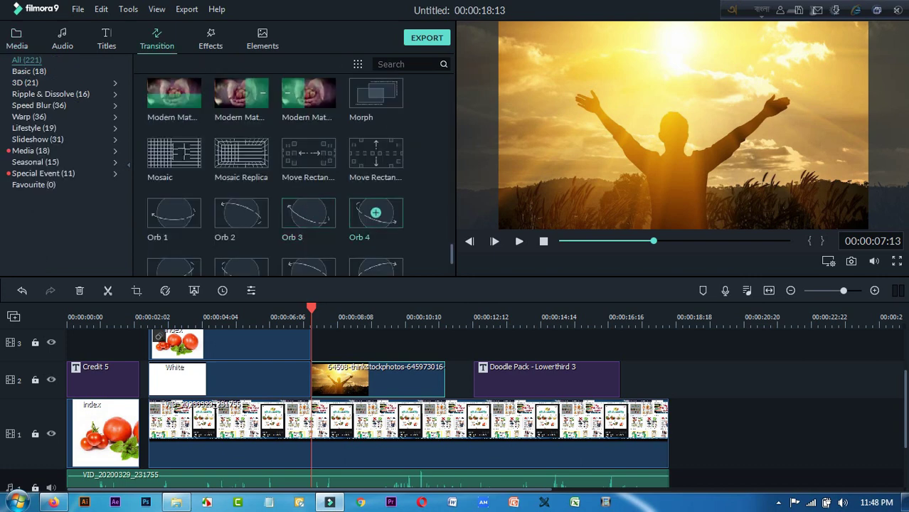
scroll(174, 266, up, 12)
scroll(174, 267, up, 6)
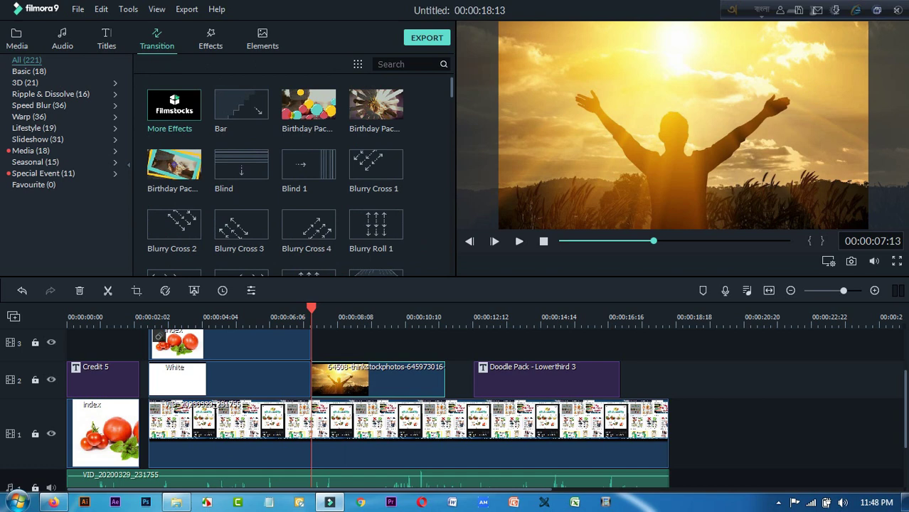
scroll(376, 225, down, 5)
scroll(376, 226, down, 3)
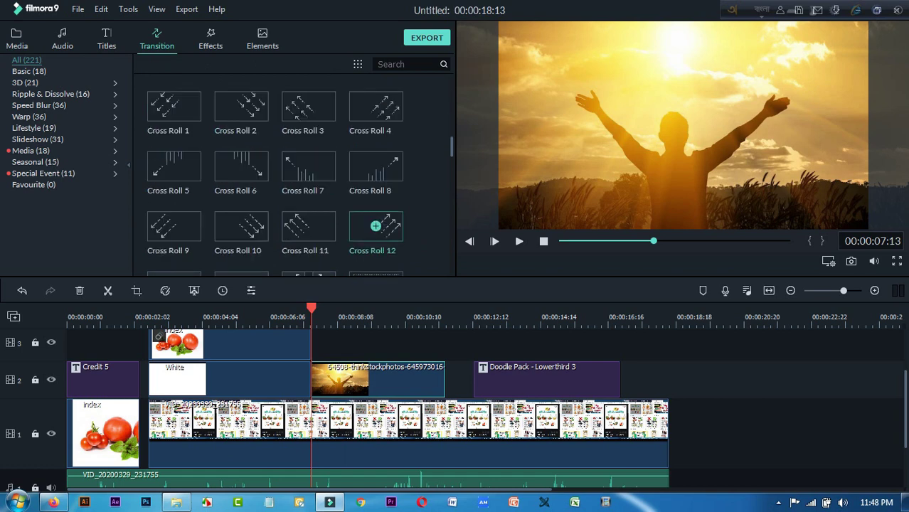
scroll(308, 167, down, 5)
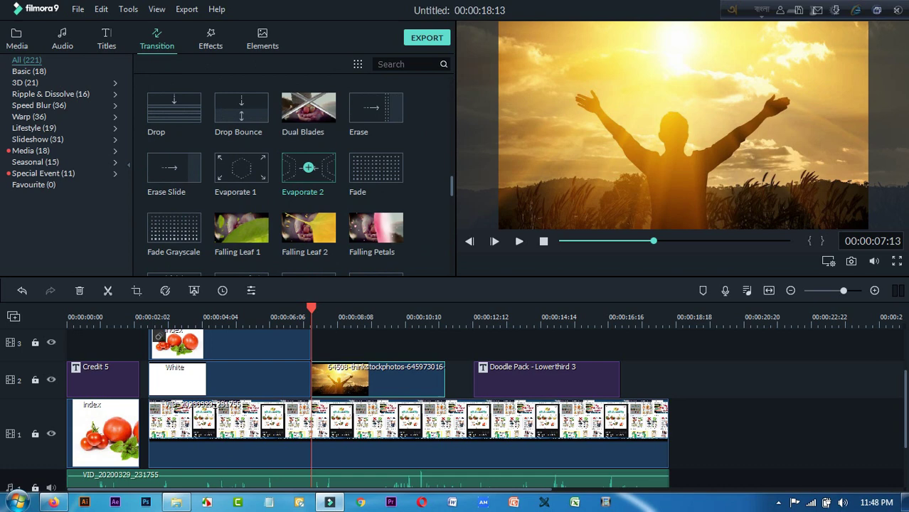
drag(308, 168, 296, 379)
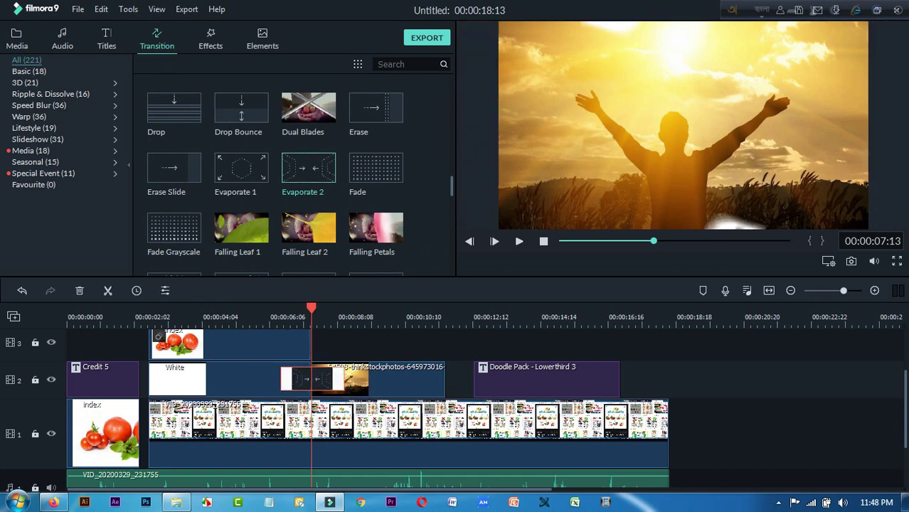
Preview the Evaporate 2 transition by playing the timeline from just before it, at 00:00:06:11.
click(284, 317)
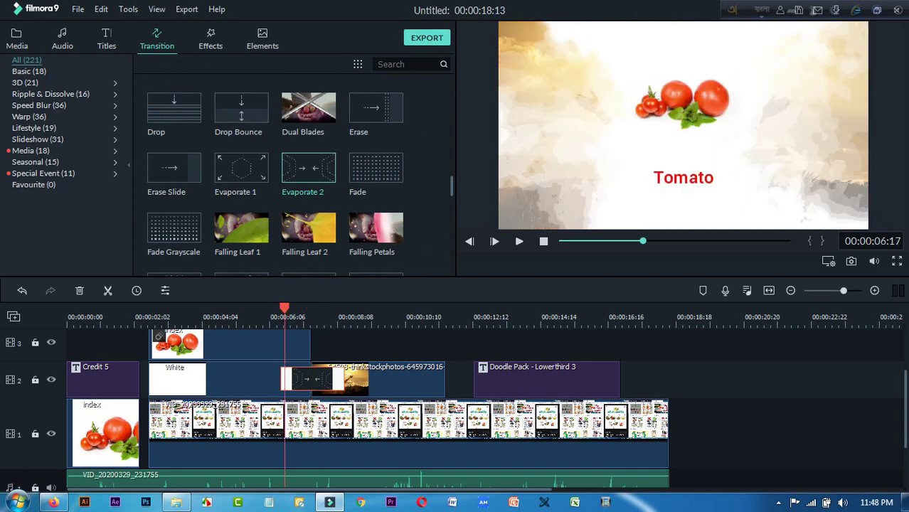
drag(284, 310, 281, 310)
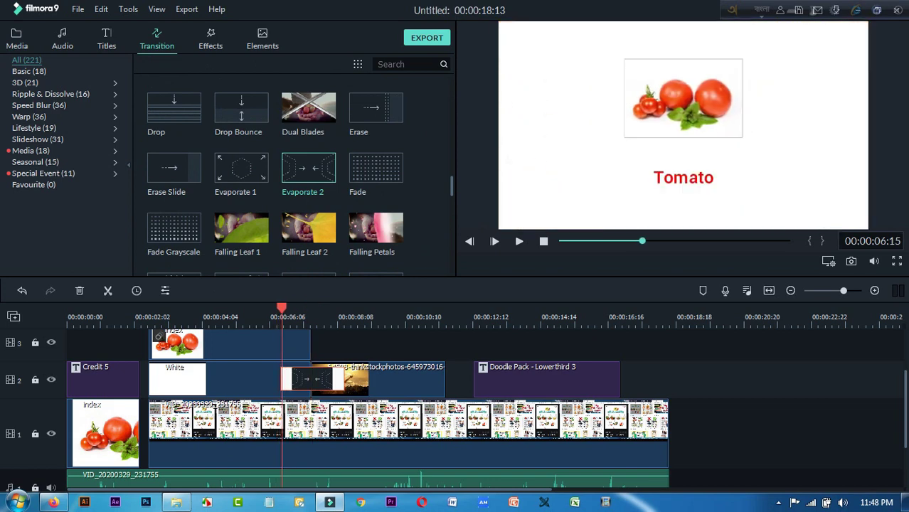
key(Left)
key(Left)
key(Left)
key(Left)
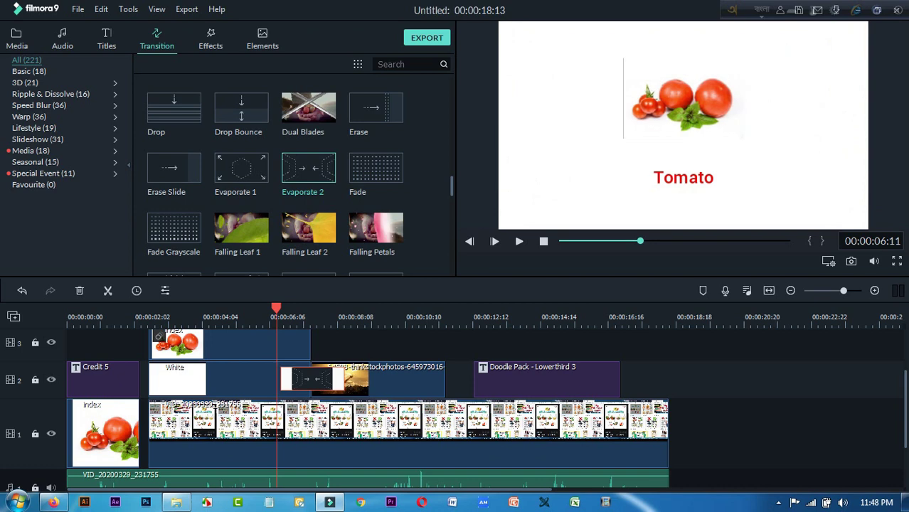
key(space)
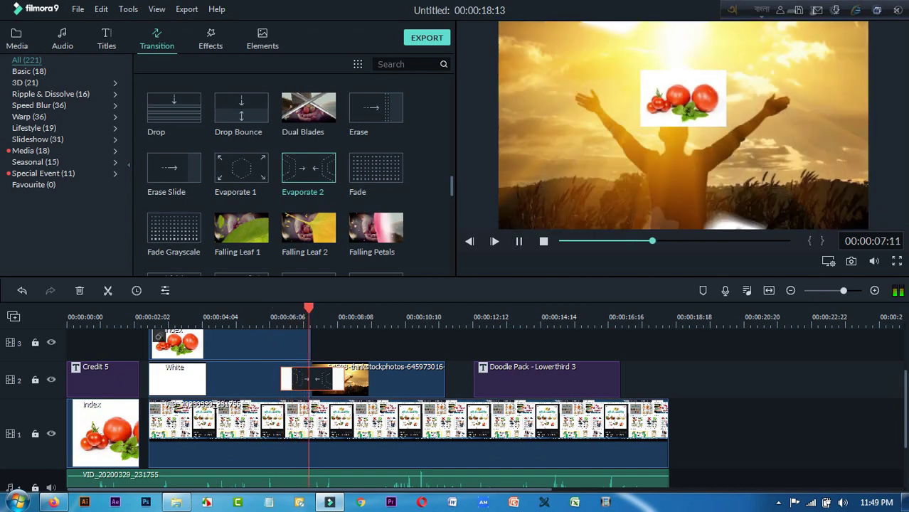
key(space)
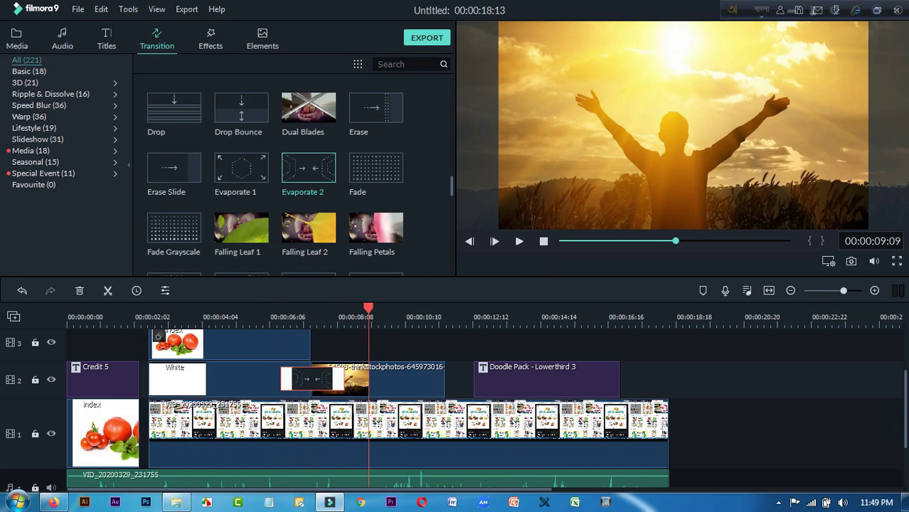
Apply the Fade Slide 4 motion to the sunset image on track 2 and preview its animation.
click(400, 381)
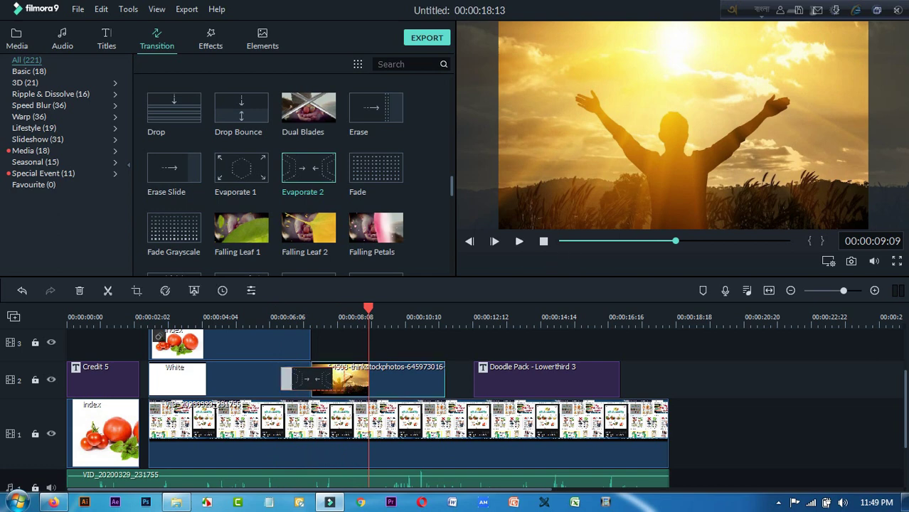
double_click(400, 382)
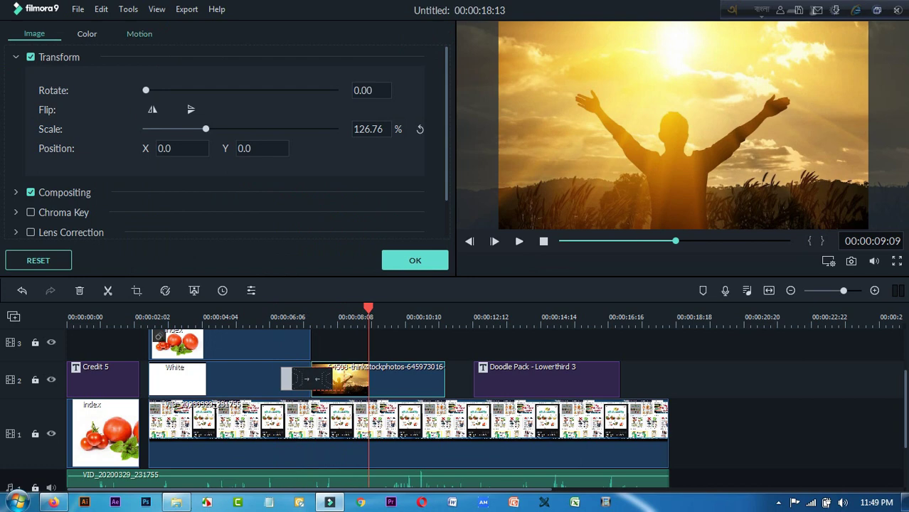
click(140, 33)
scroll(195, 142, up, 10)
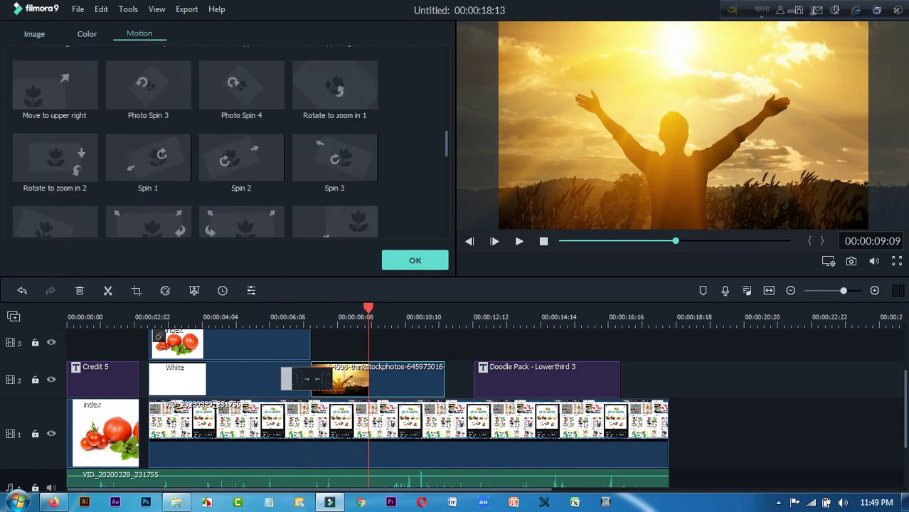
scroll(195, 142, up, 8)
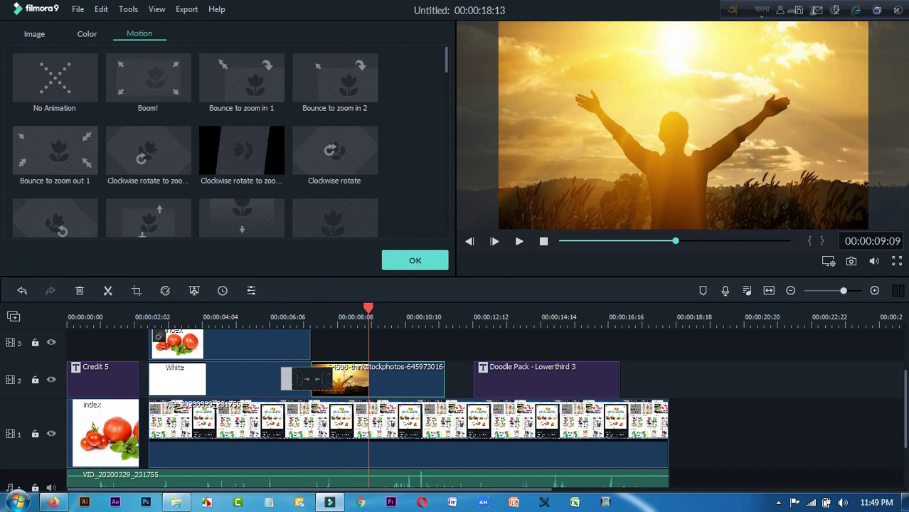
scroll(196, 142, down, 4)
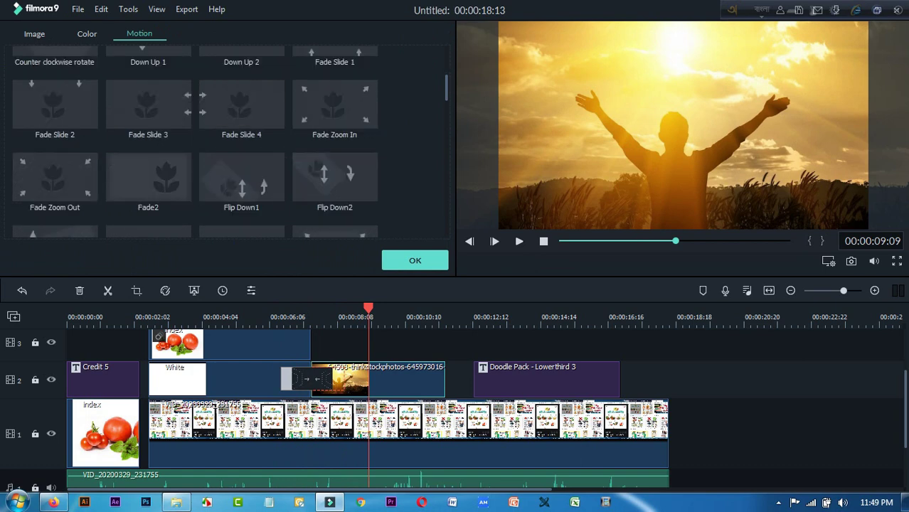
click(241, 105)
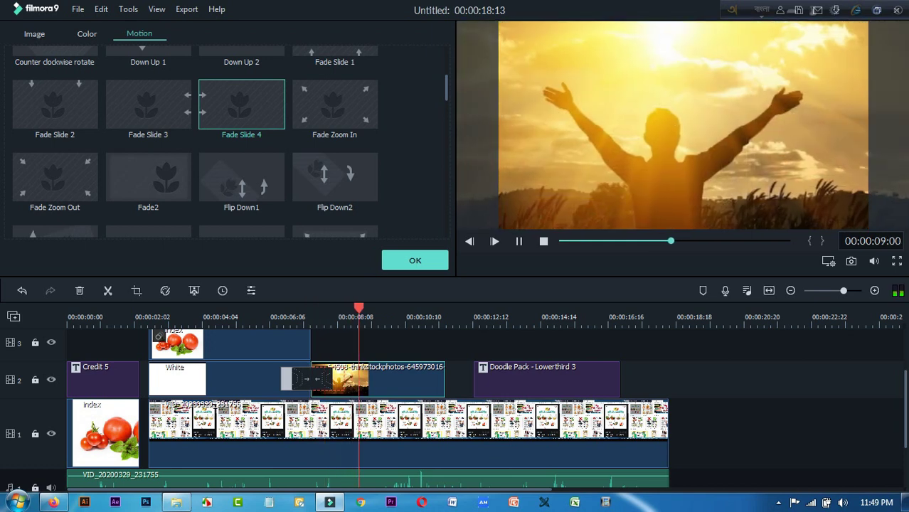
click(519, 241)
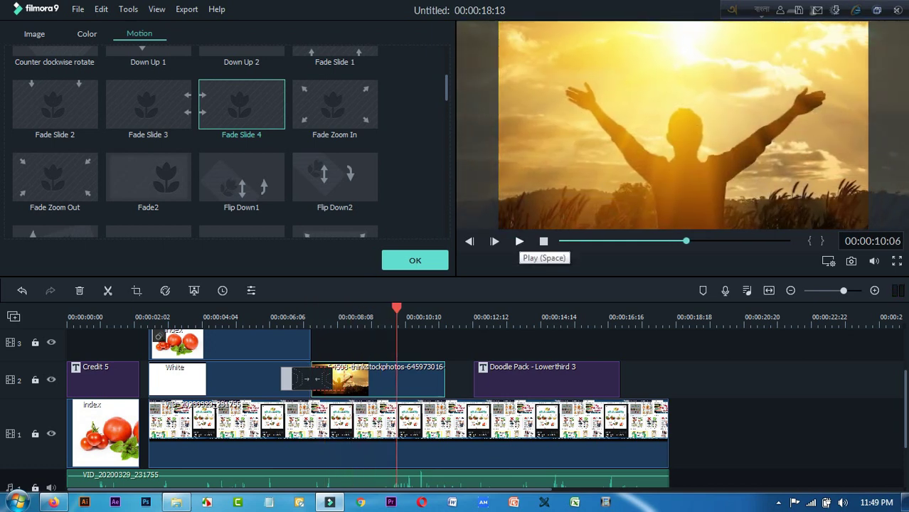
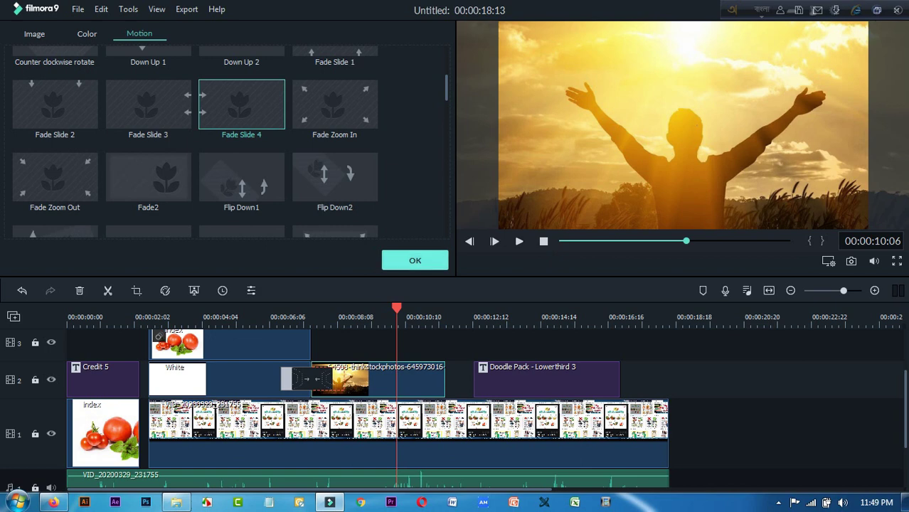
Accept the sunset image's motion settings and play the timeline from 00:00:10:01 to preview how the image ends.
click(415, 260)
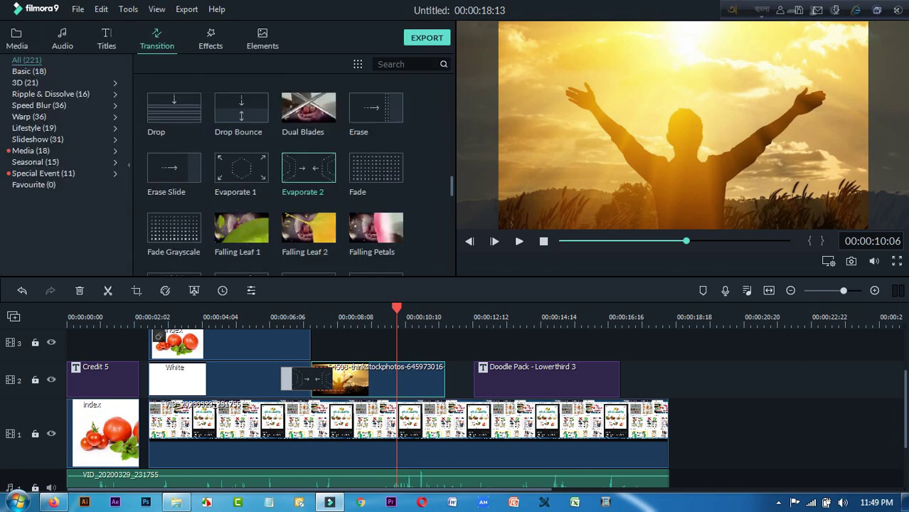
scroll(455, 405, down, 2)
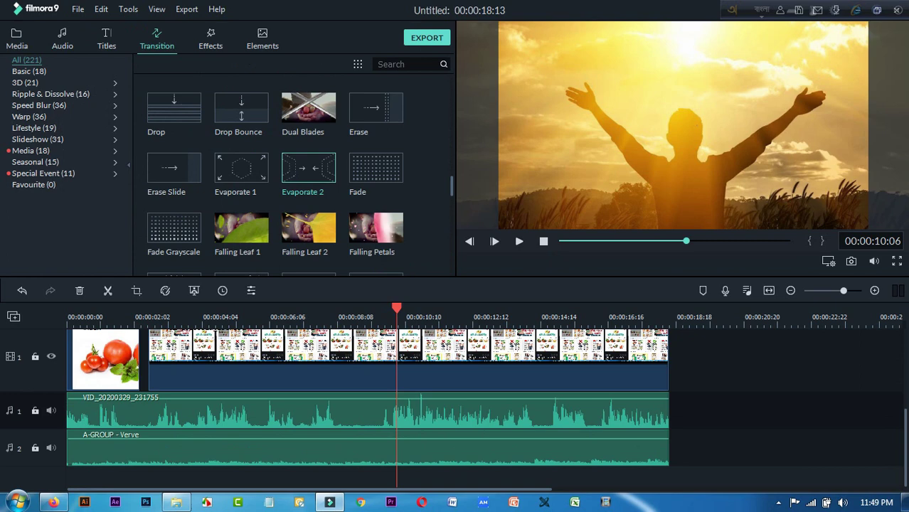
mouse_move(397, 308)
mouse_down()
mouse_move(383, 308)
mouse_move(393, 308)
mouse_up()
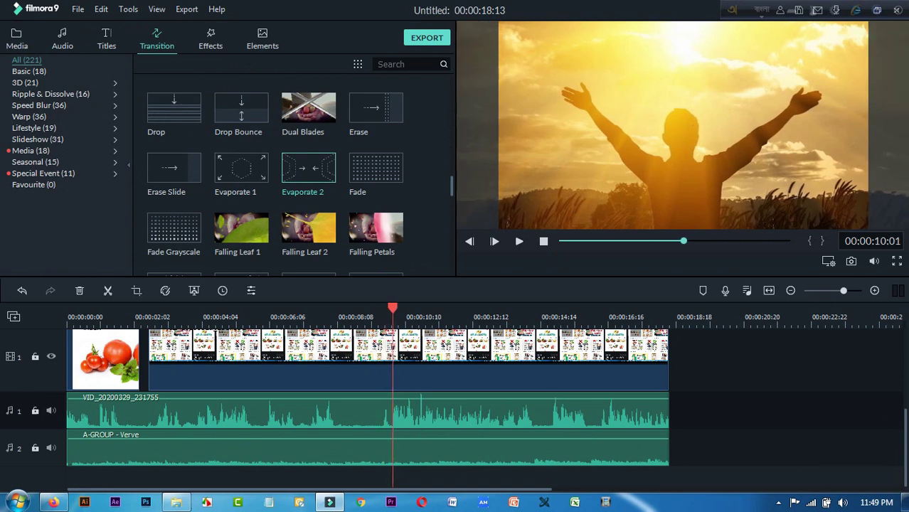
click(520, 241)
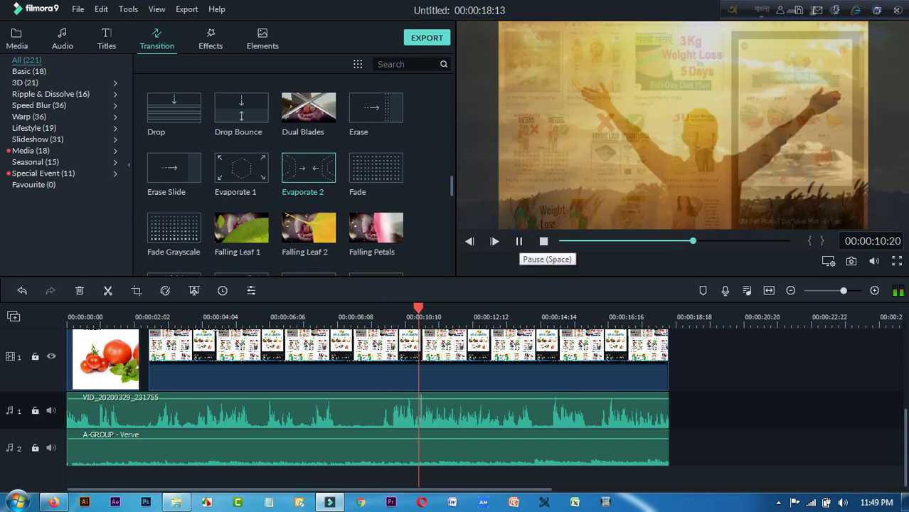
click(519, 241)
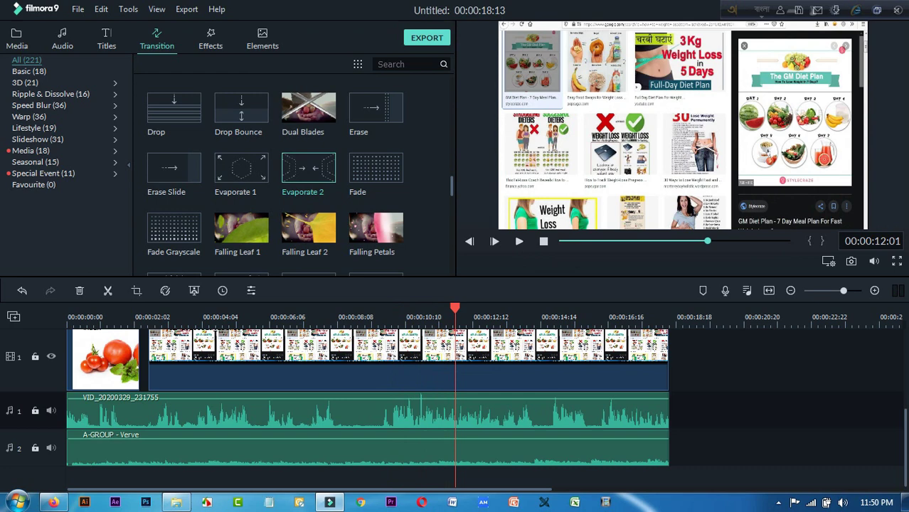
drag(455, 307, 393, 308)
Copy the Credit 5 title from the start of track 2 and place it on track 3, ending with the sunset image; check it at 00:00:09:18.
scroll(370, 406, up, 3)
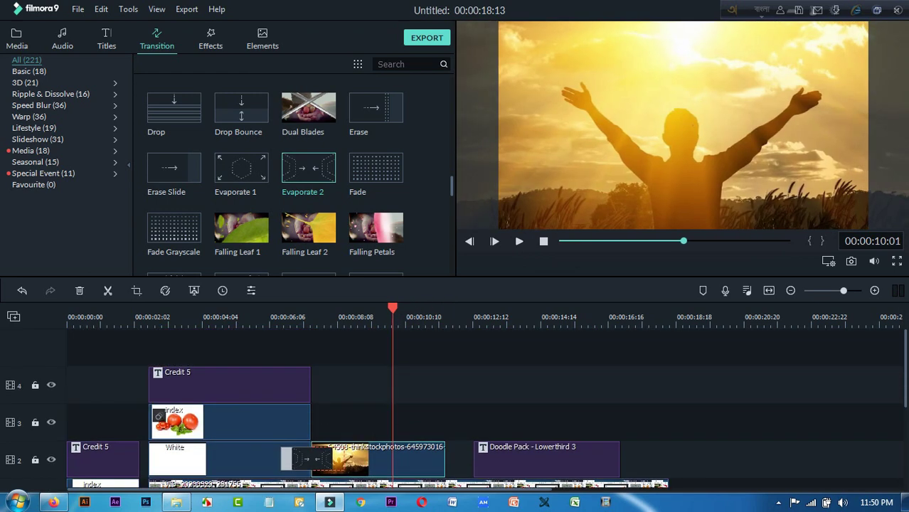
right_click(88, 461)
click(110, 332)
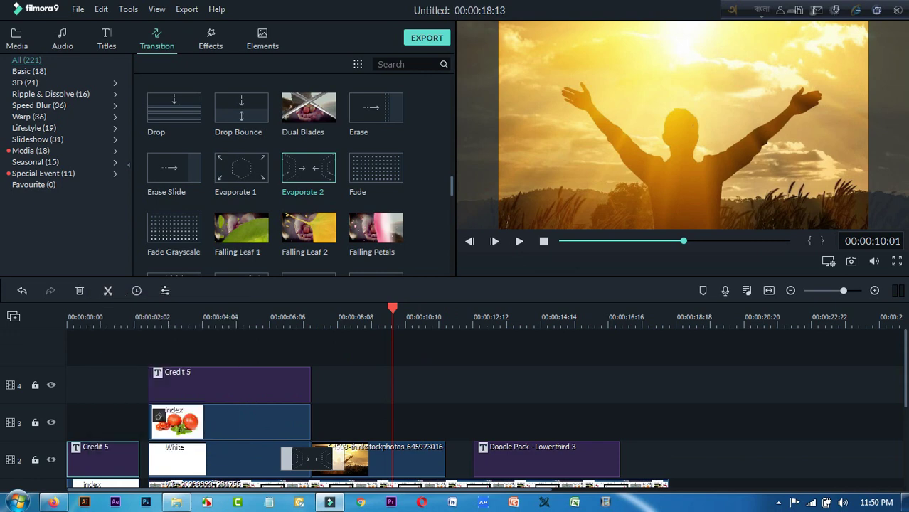
click(697, 318)
right_click(720, 466)
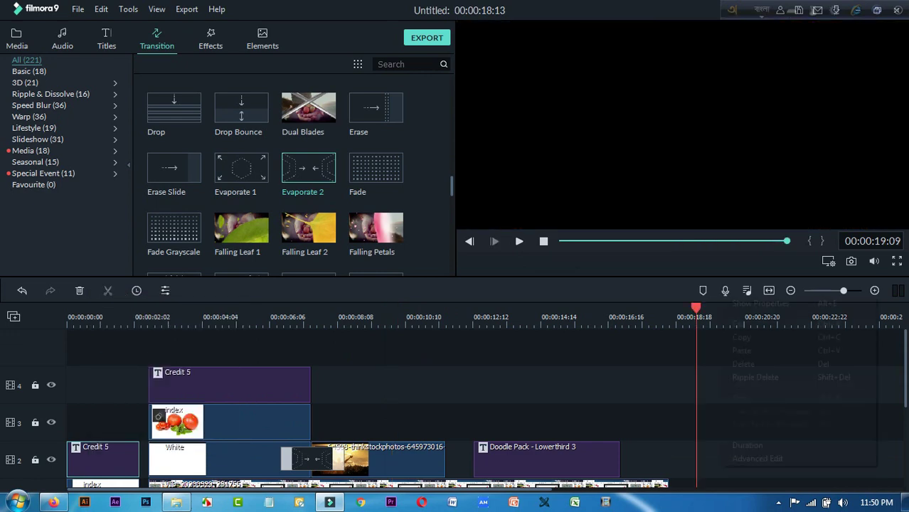
click(741, 350)
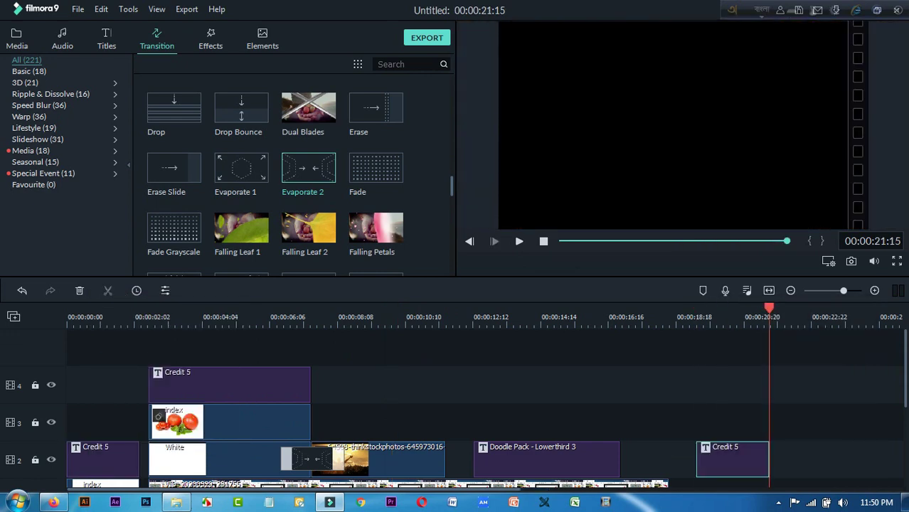
drag(733, 460, 410, 424)
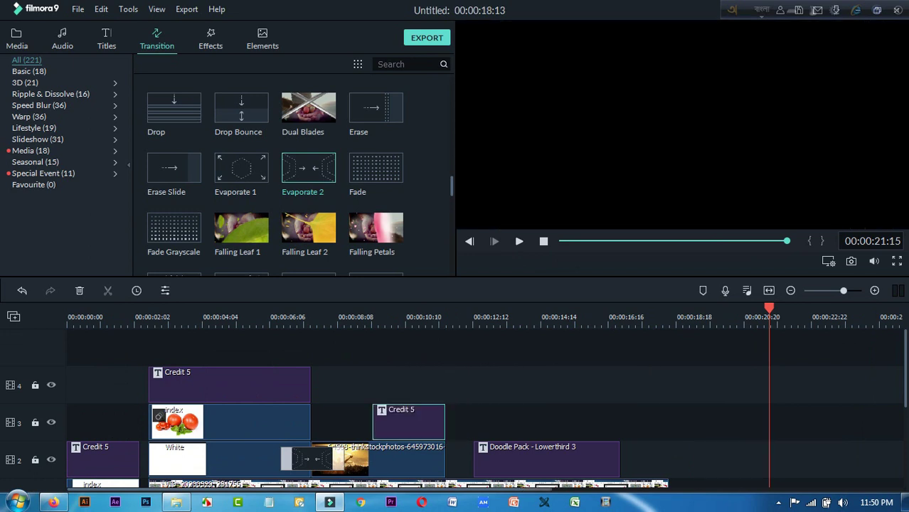
scroll(455, 409, down, 1)
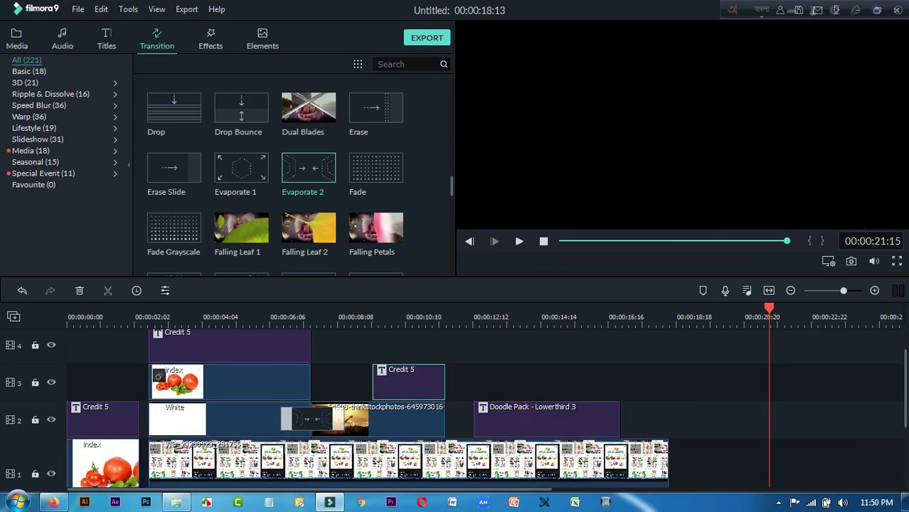
click(383, 318)
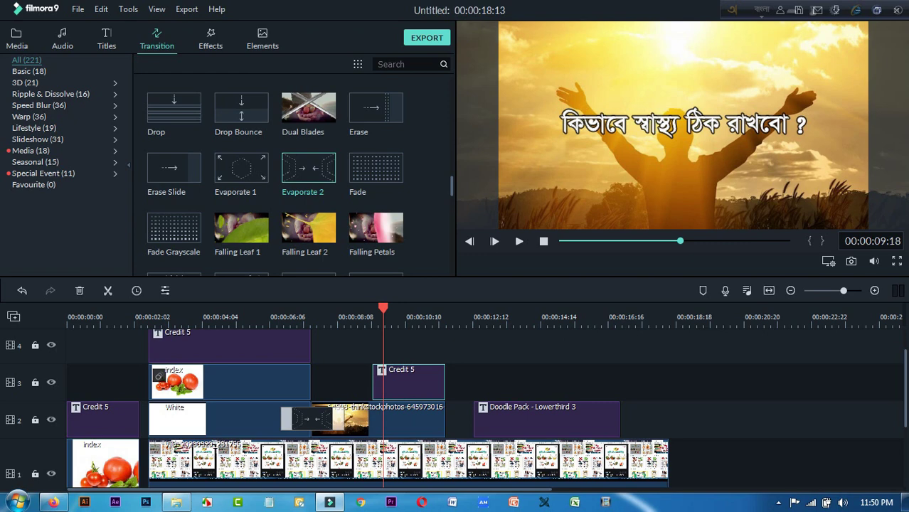
Remove the Evaporate 2 transition before the sunset image on track 2 and browse the image's motion presets.
scroll(455, 410, down, 2)
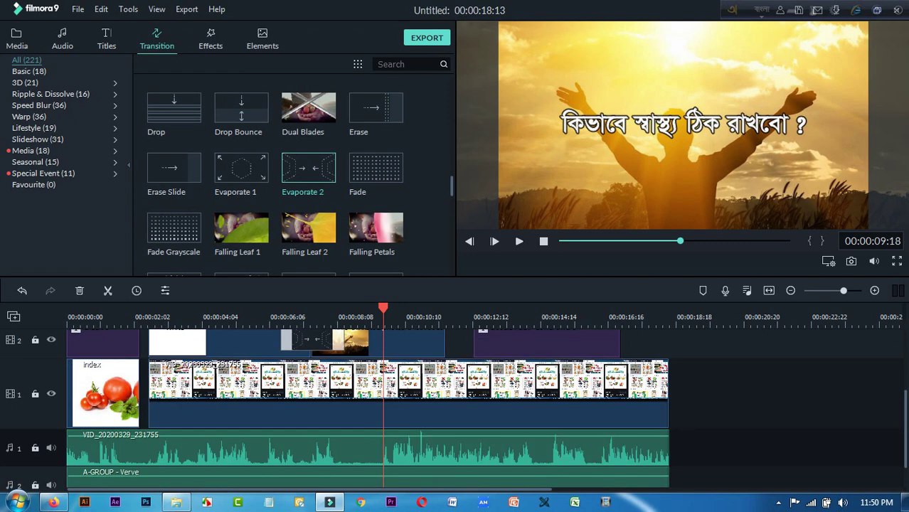
drag(308, 342, 313, 341)
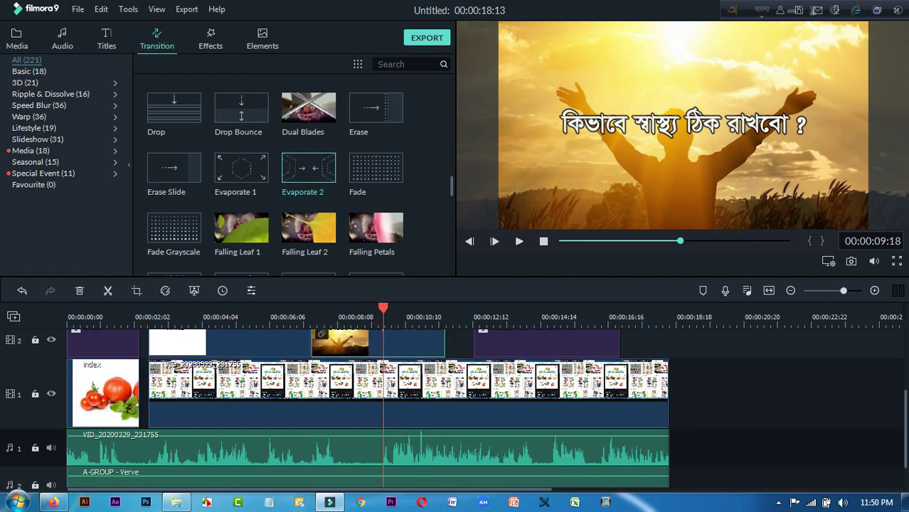
scroll(369, 408, up, 3)
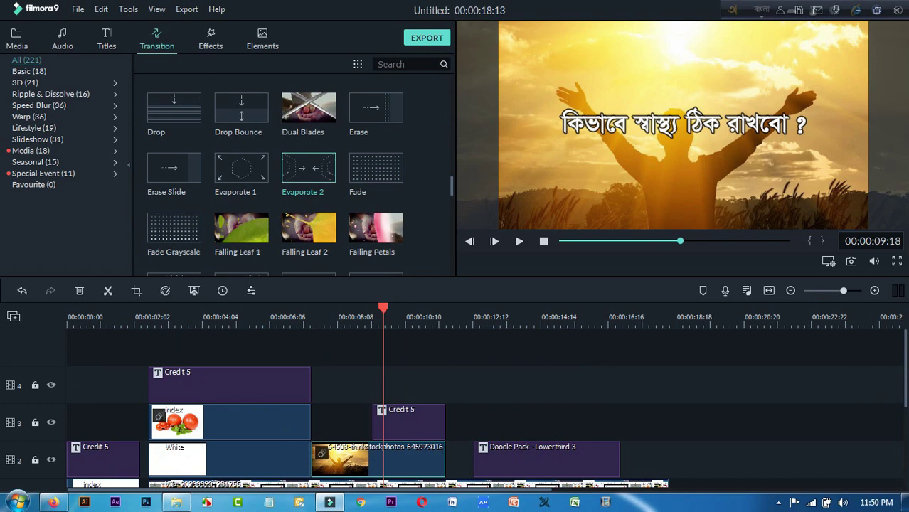
double_click(378, 460)
scroll(242, 110, down, 10)
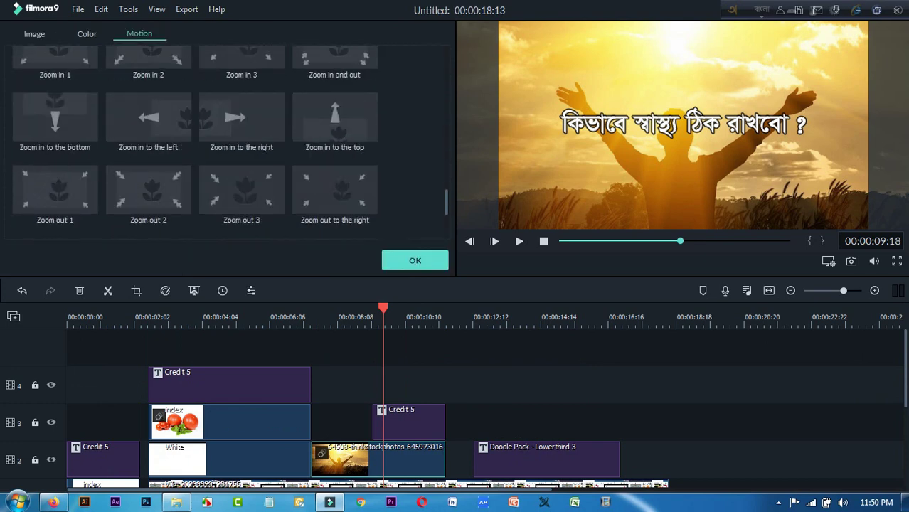
scroll(241, 84, up, 5)
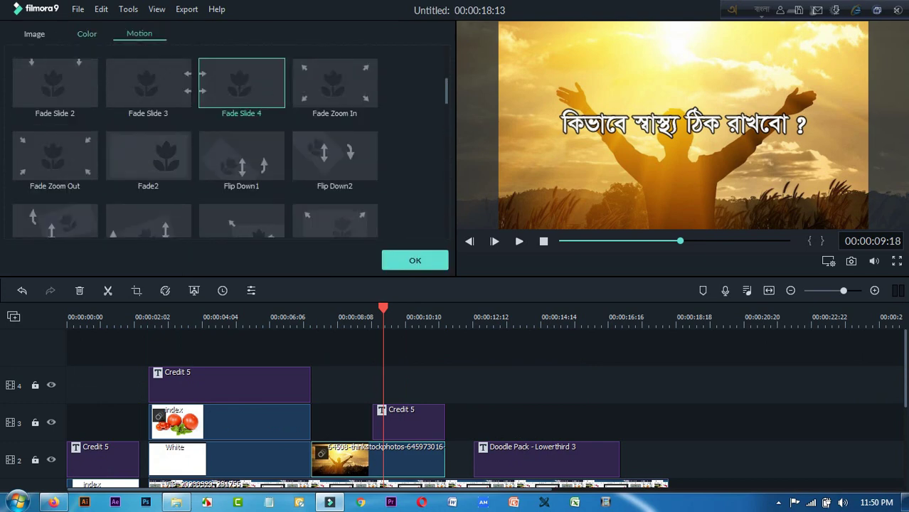
scroll(148, 155, up, 5)
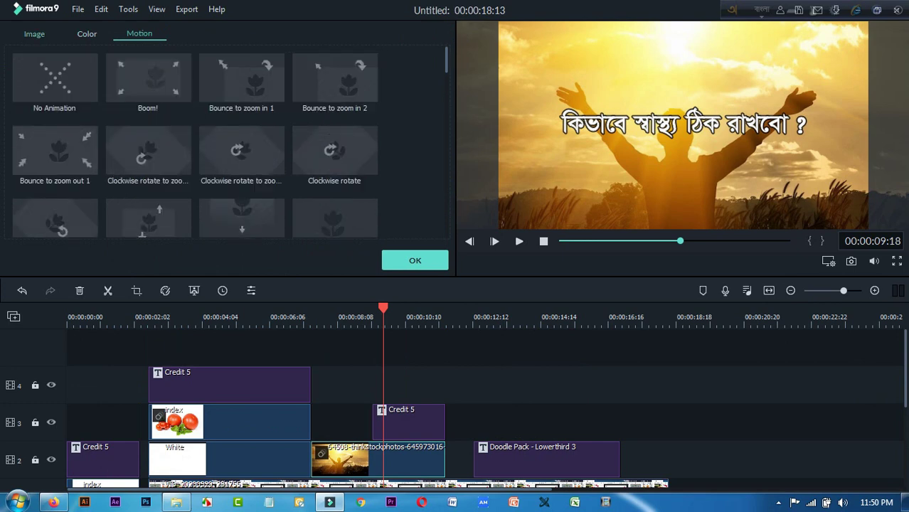
click(415, 260)
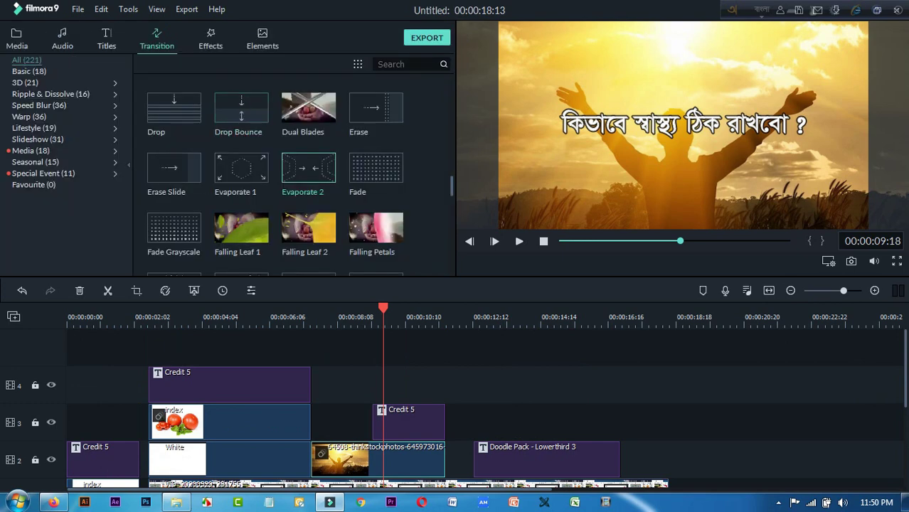
Reapply the Evaporate 2 transition between the White clip and the sunset image on track 2.
drag(308, 168, 312, 459)
scroll(484, 409, down, 2)
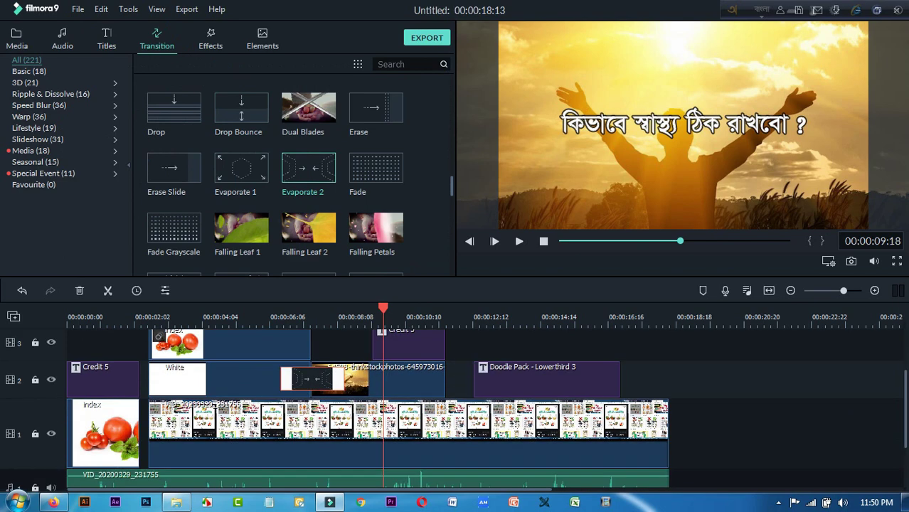
Open the copied Credit 5 title above the sunset image for editing and preview it from 00:00:10:01.
double_click(413, 346)
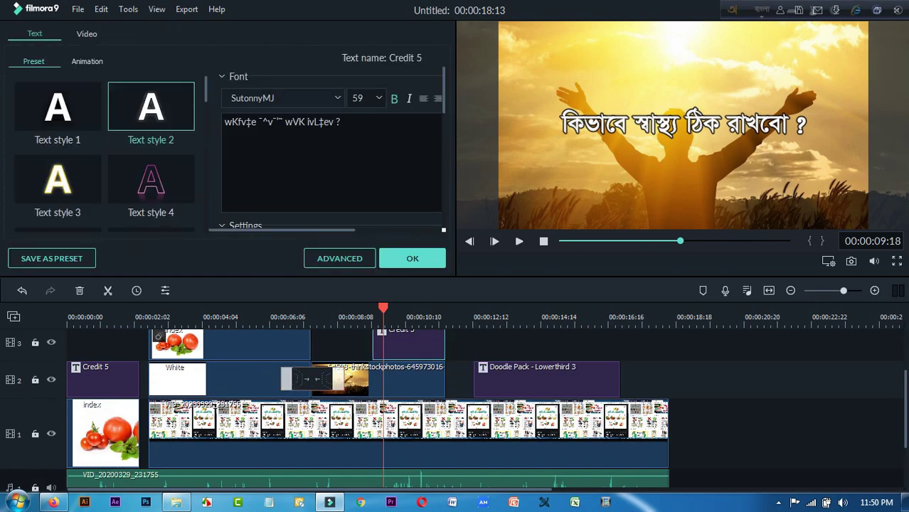
scroll(453, 411, down, 1)
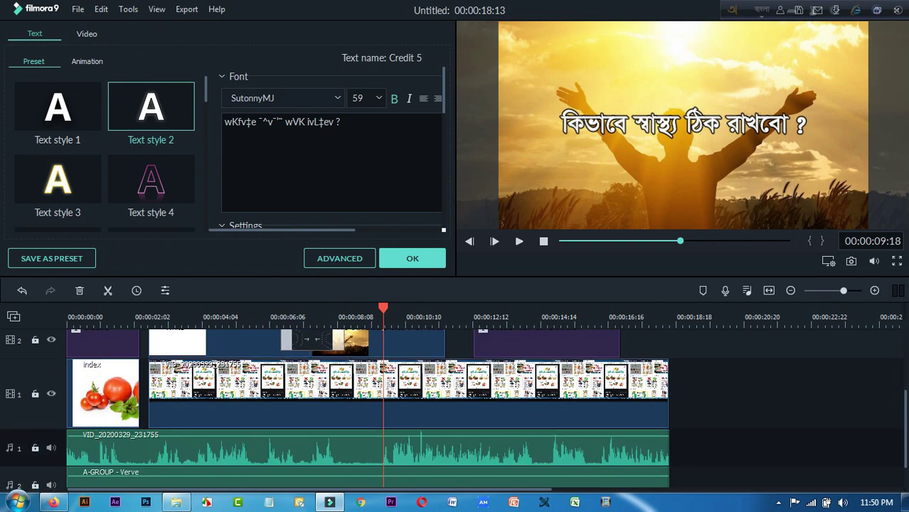
click(393, 318)
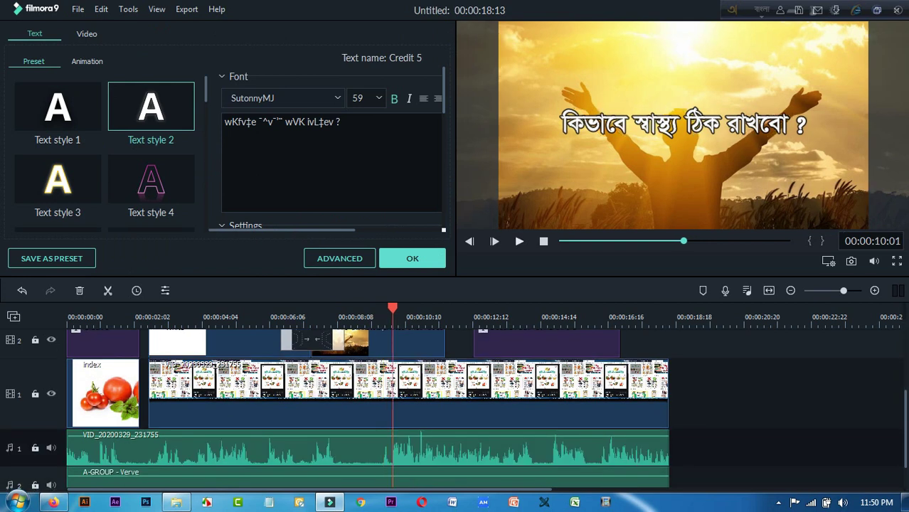
click(519, 241)
click(520, 241)
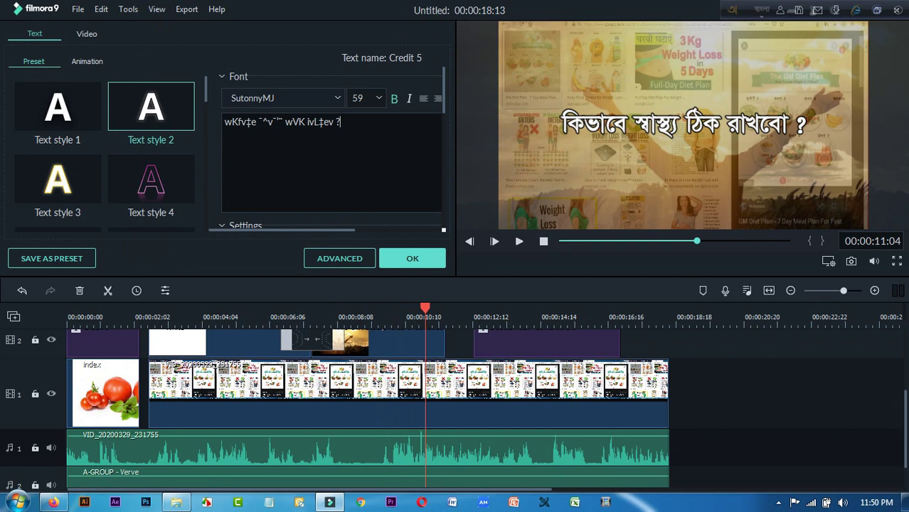
Replace the copied Credit 5 title's text with the Bangla line "এই ভাবে কথা গুলো আর কি বলবো".
key(ctrl+a)
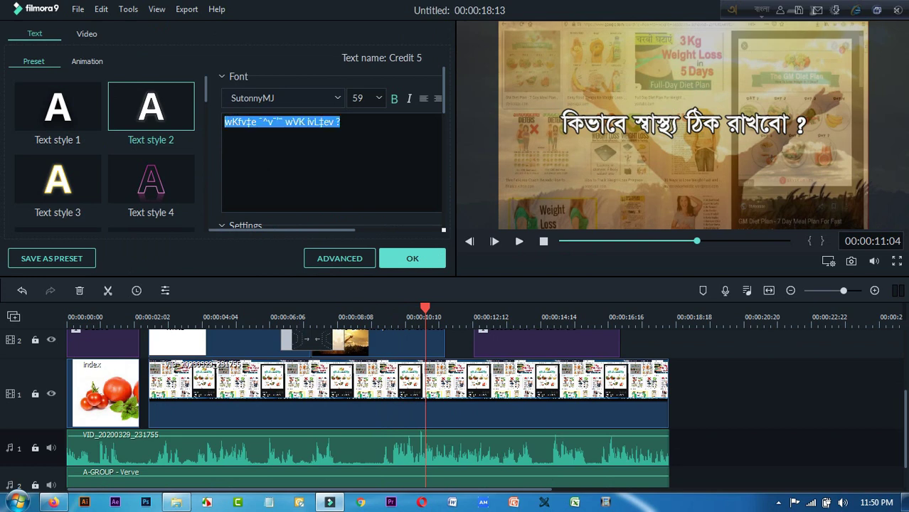
text(ei )
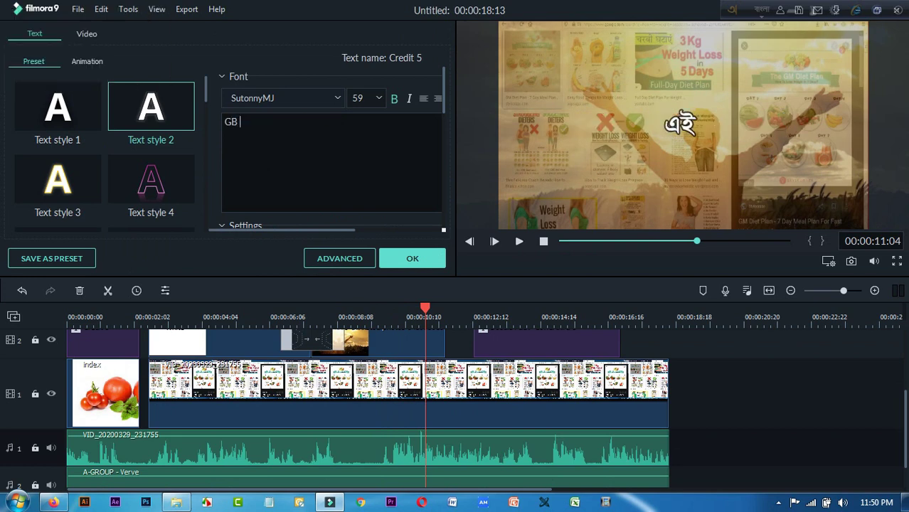
text(vabe k)
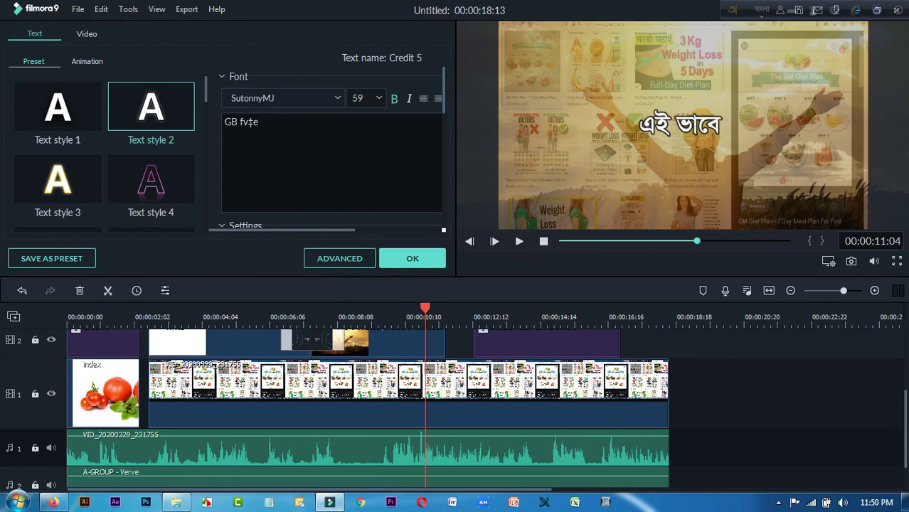
text(otha)
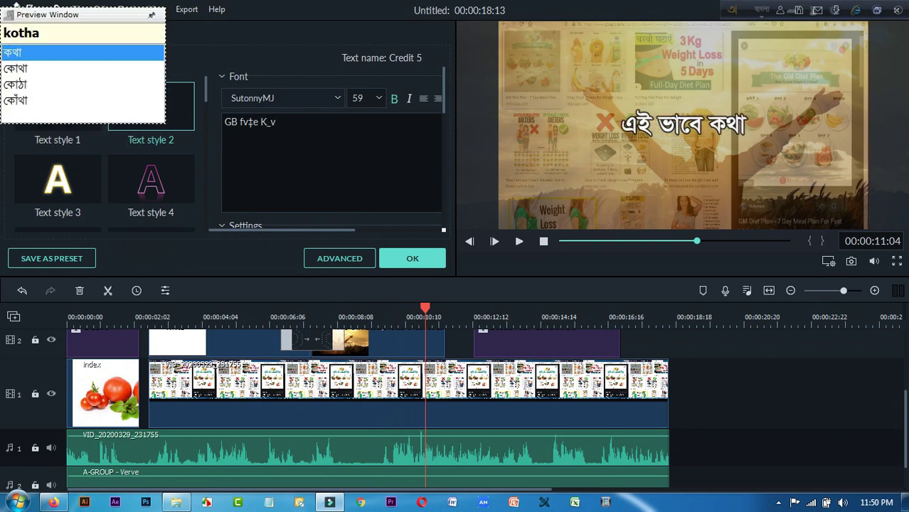
text( gulo)
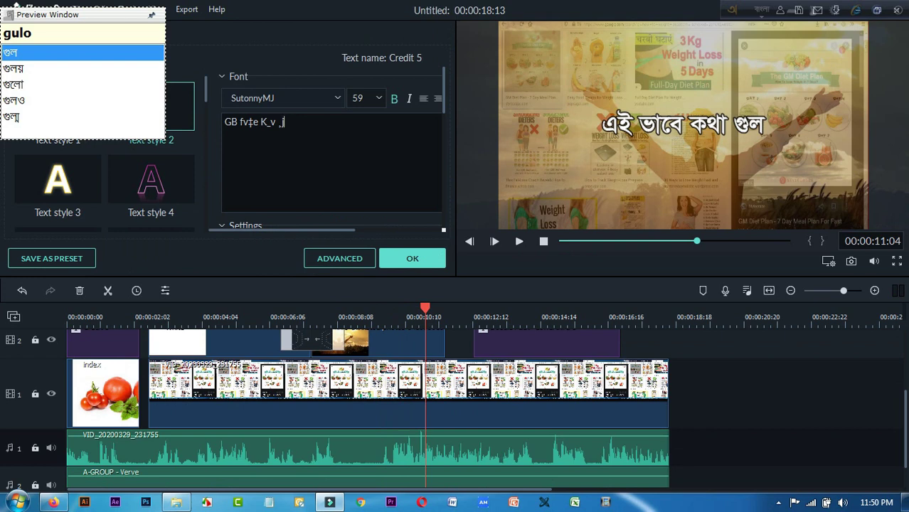
key(Down)
key(Down)
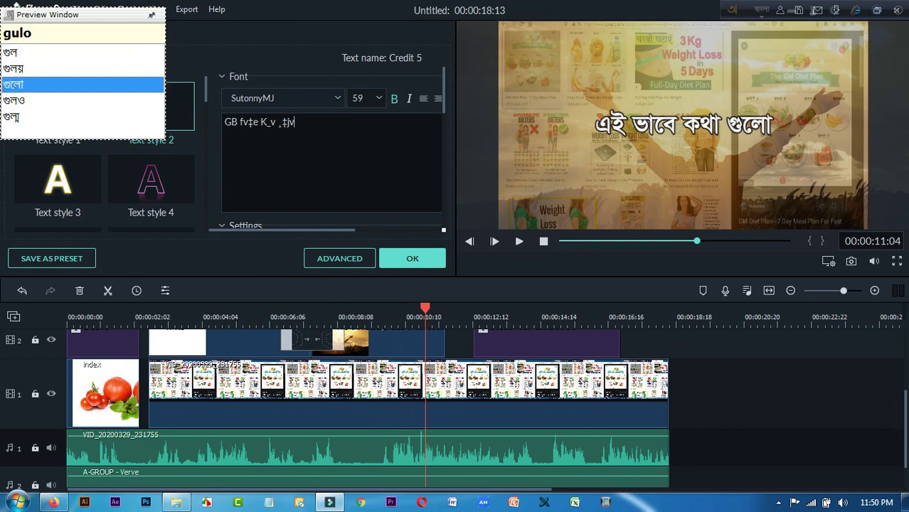
key(Return)
text(ar)
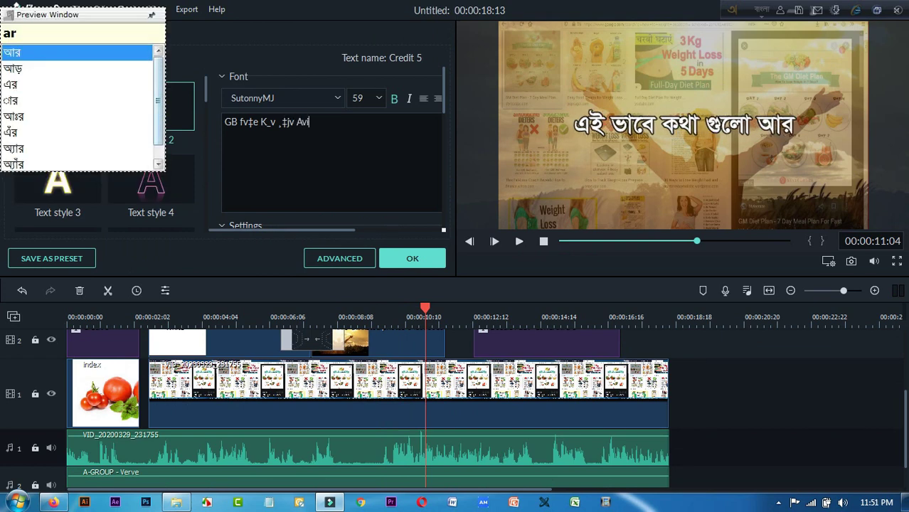
key(Return)
text(ki)
key(Return)
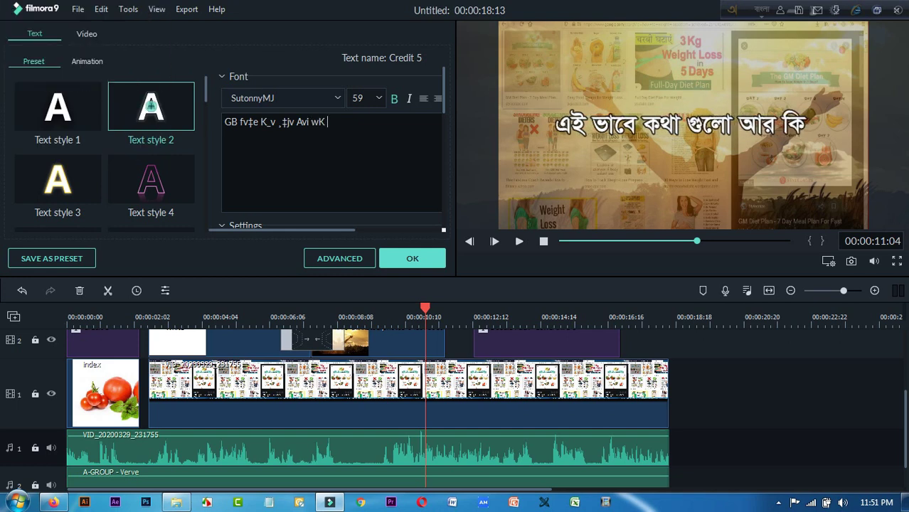
text(bolb)
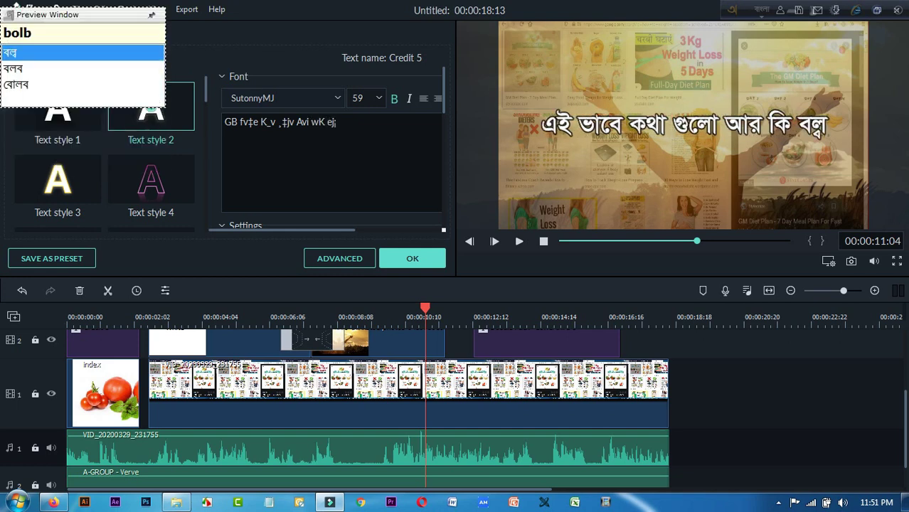
text(O)
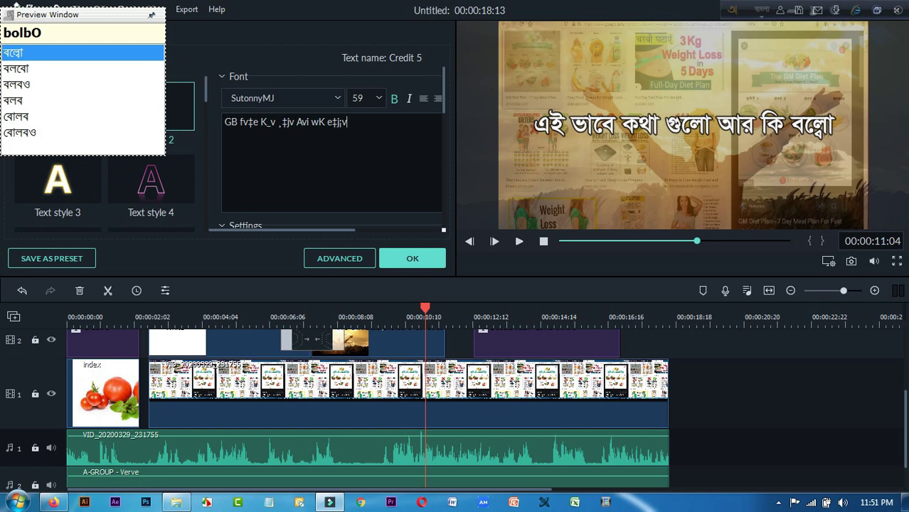
key(Down)
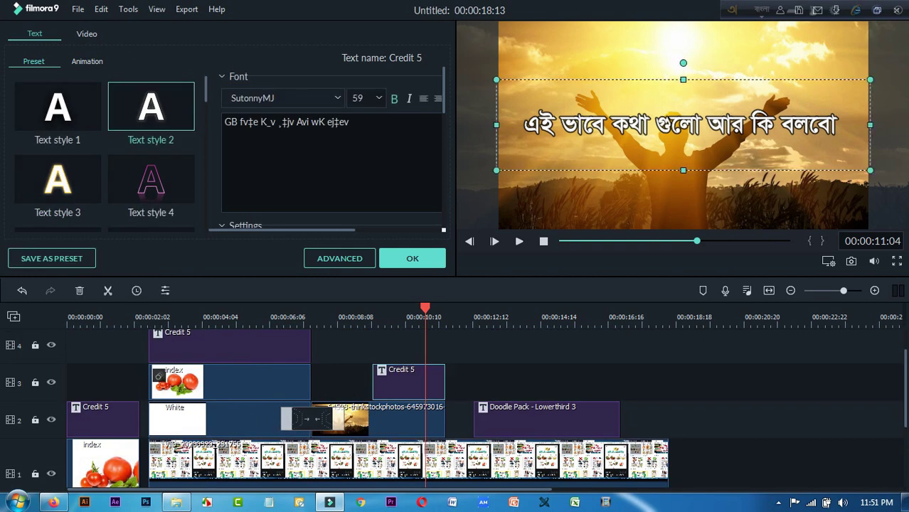
Move the title text down to the lower part of the video frame and preview it from 00:00:09:10.
drag(683, 125, 683, 194)
click(544, 378)
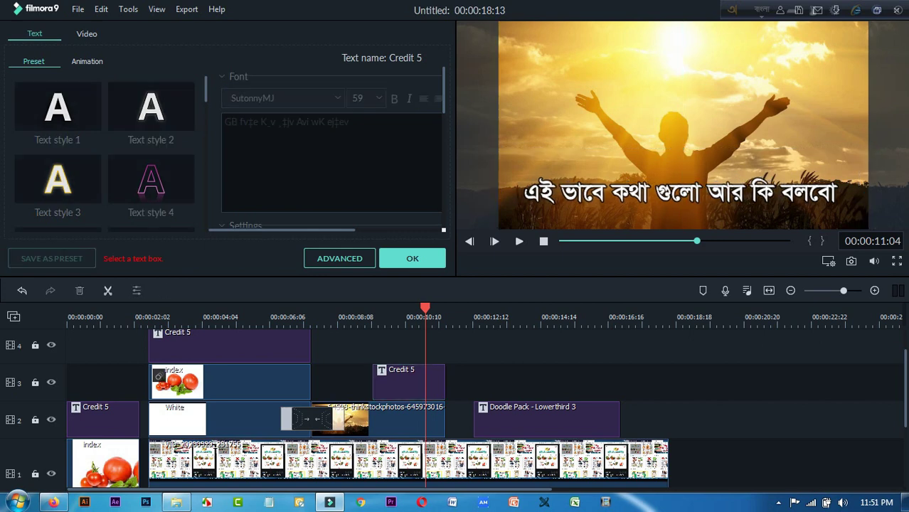
drag(426, 308, 373, 308)
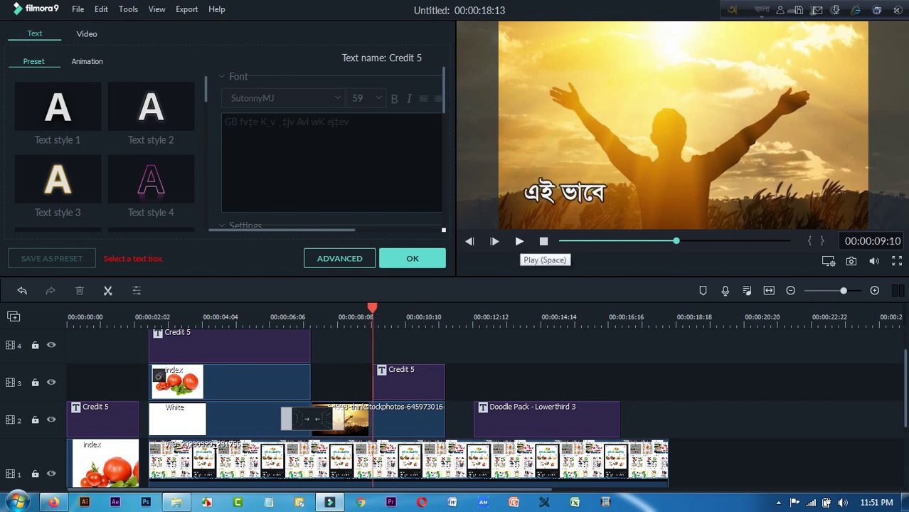
click(519, 242)
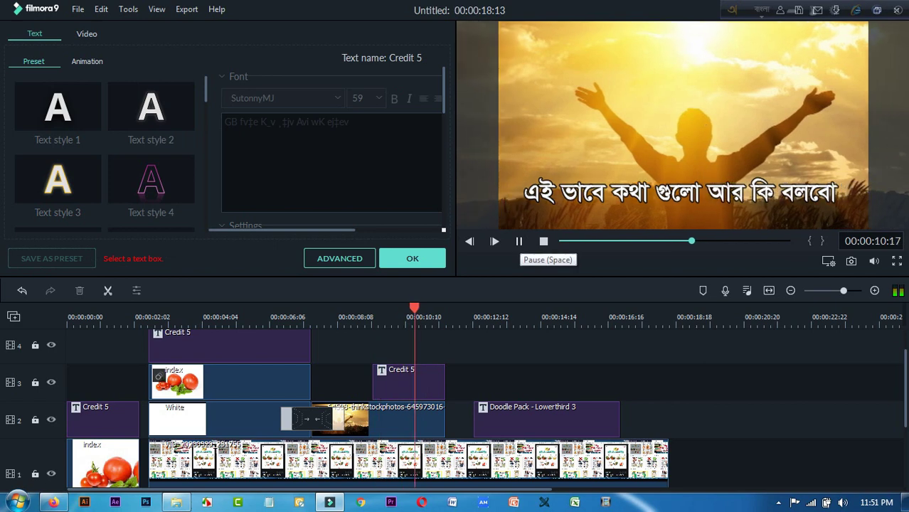
click(519, 242)
Find the narration cue by playback and move the Credit 5 title on track 3 to start at 00:00:10:01.
scroll(427, 413, down, 1)
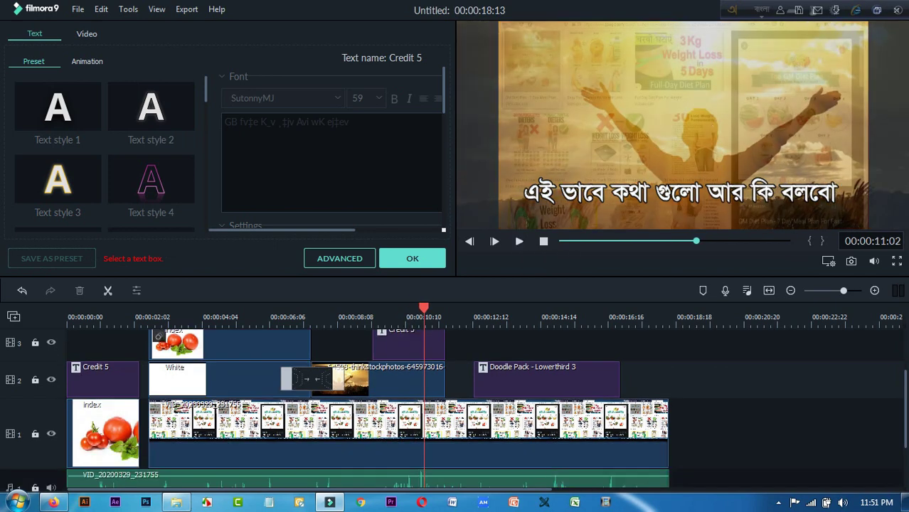
scroll(427, 413, down, 1)
click(382, 317)
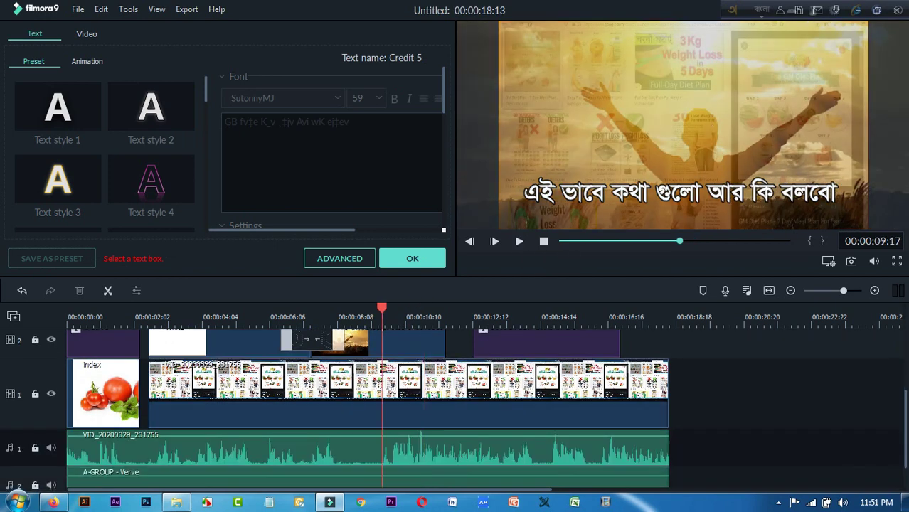
drag(382, 309, 393, 307)
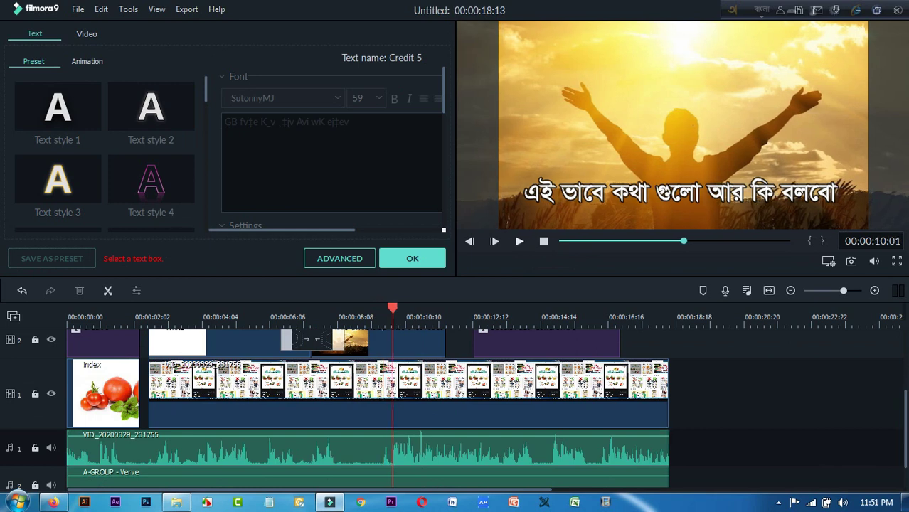
key(space)
key(space)
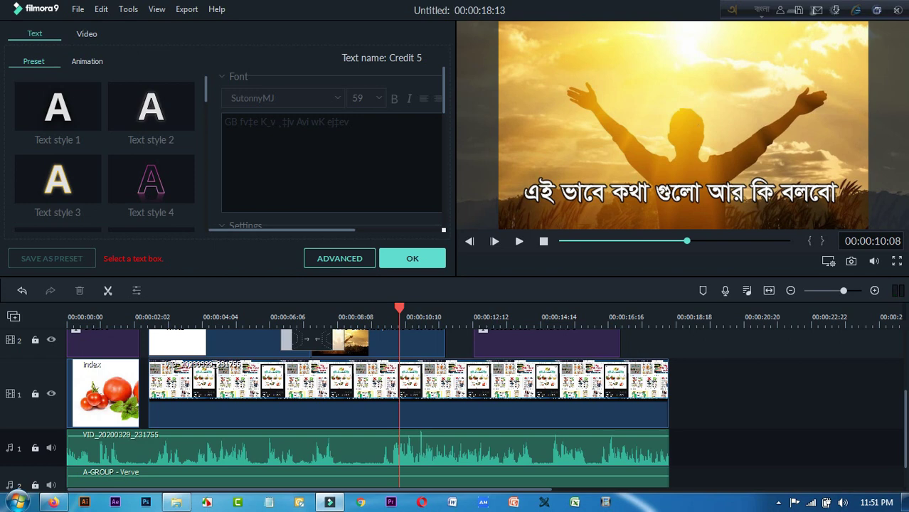
key(Left)
key(Left)
key(Left)
key(Left)
key(Left)
key(Left)
key(Left)
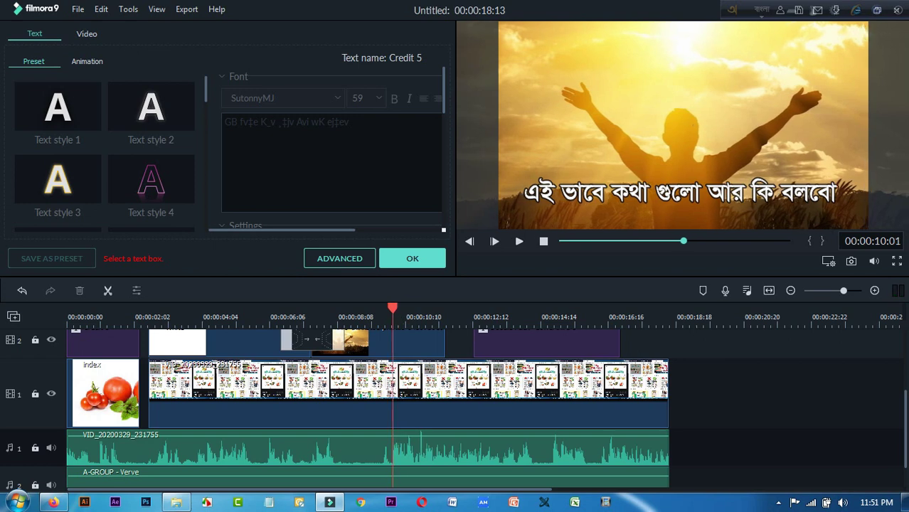
scroll(370, 409, up, 2)
drag(413, 384, 449, 382)
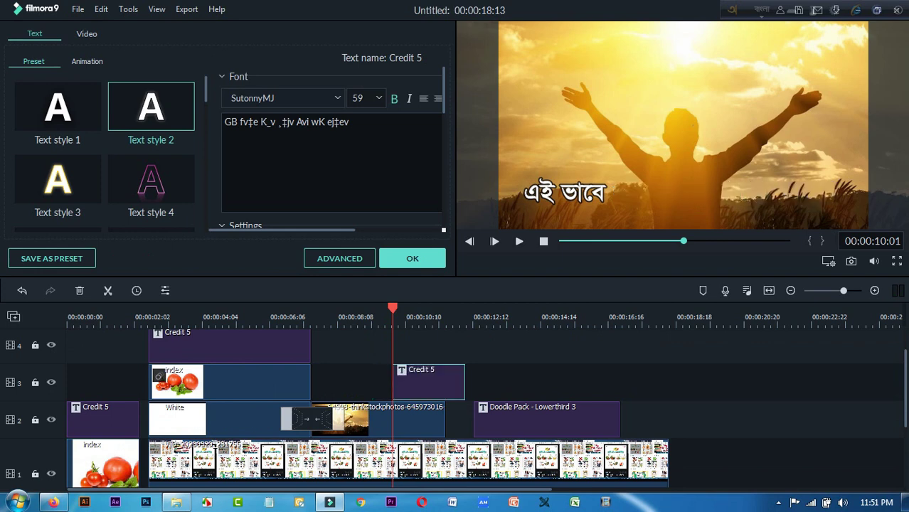
Extend the end of the sunset image on track 2 to meet the start of the Doodle Pack - Lowerthird 3 title.
click(419, 419)
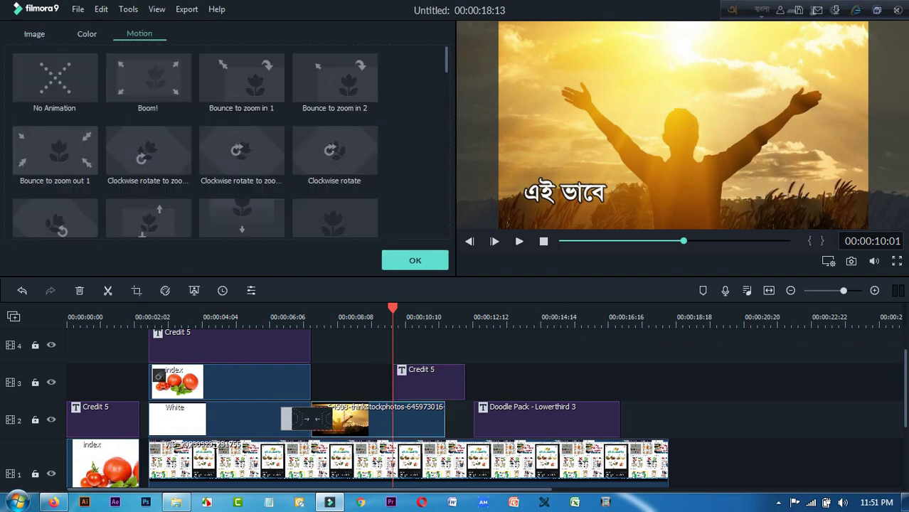
drag(445, 419, 475, 420)
Open the track 3 Credit 5 title in the advanced text editor, play its Type Writer animation and accept the settings.
click(432, 384)
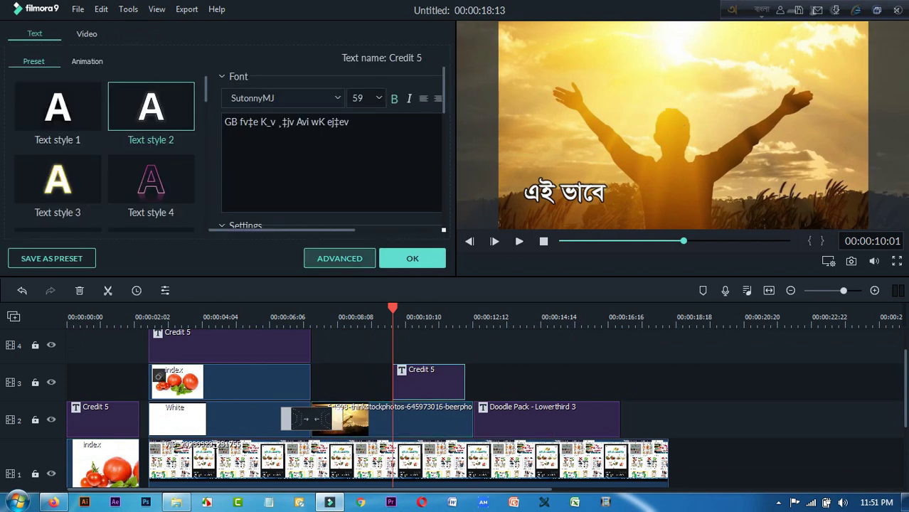
click(340, 258)
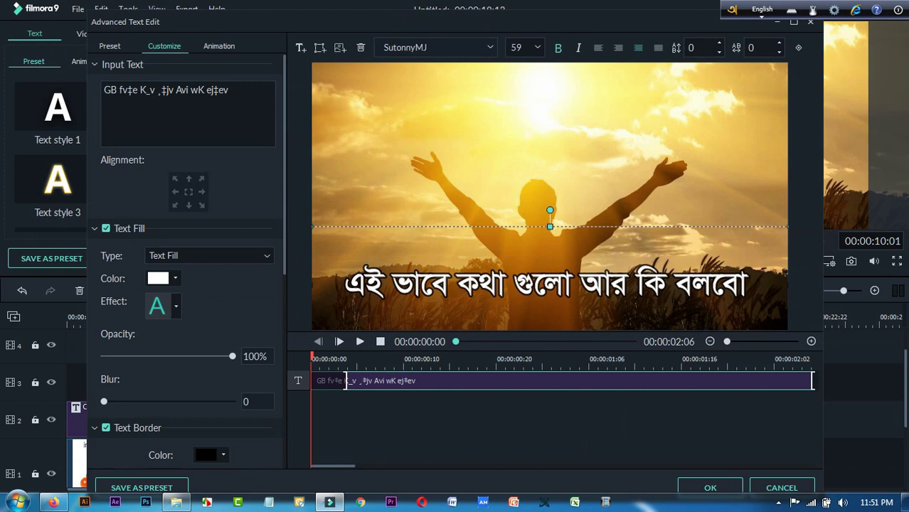
click(219, 46)
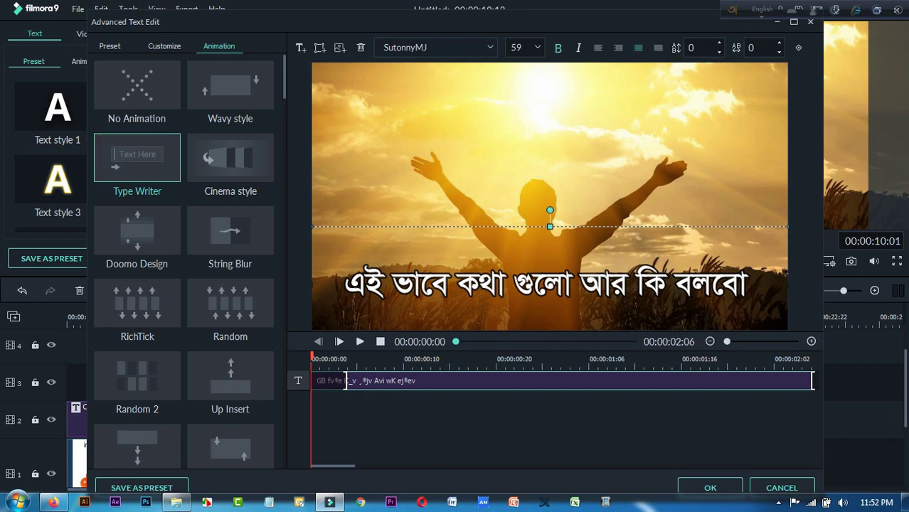
key(space)
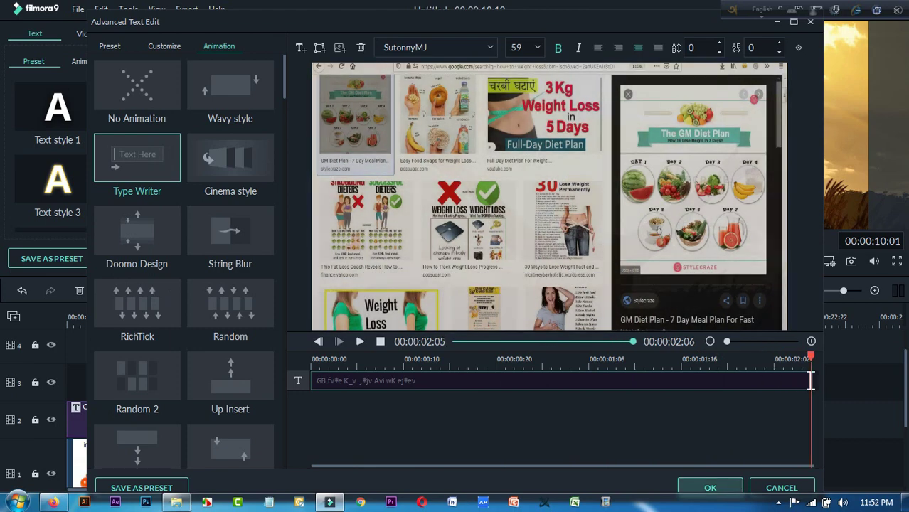
click(710, 488)
Shorten the Credit 5 title on track 3 to end at about 00:00:11:11 and preview it from 00:00:10:01.
scroll(455, 409, down, 2)
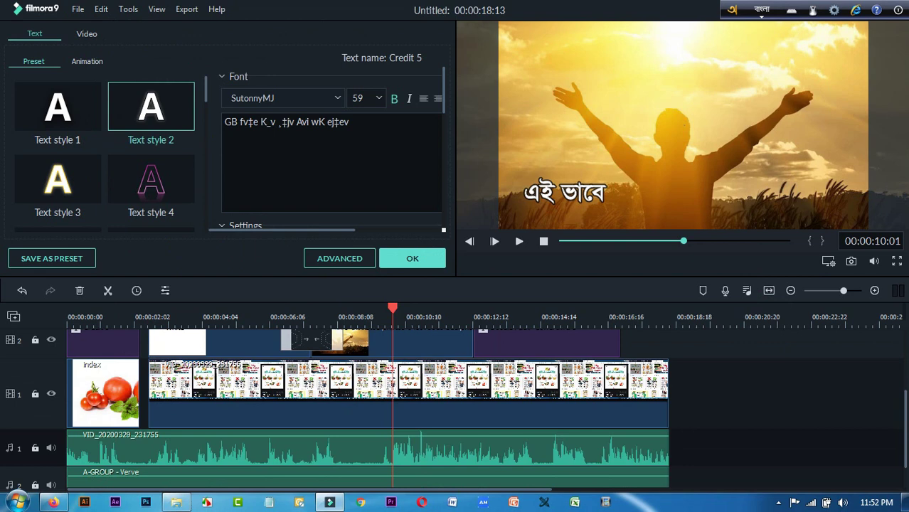
scroll(455, 409, up, 2)
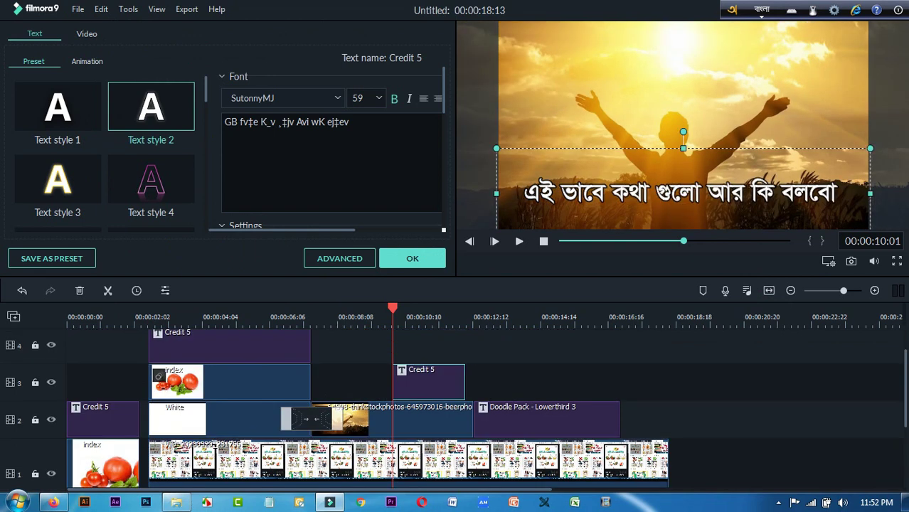
drag(465, 384, 439, 389)
scroll(440, 389, down, 2)
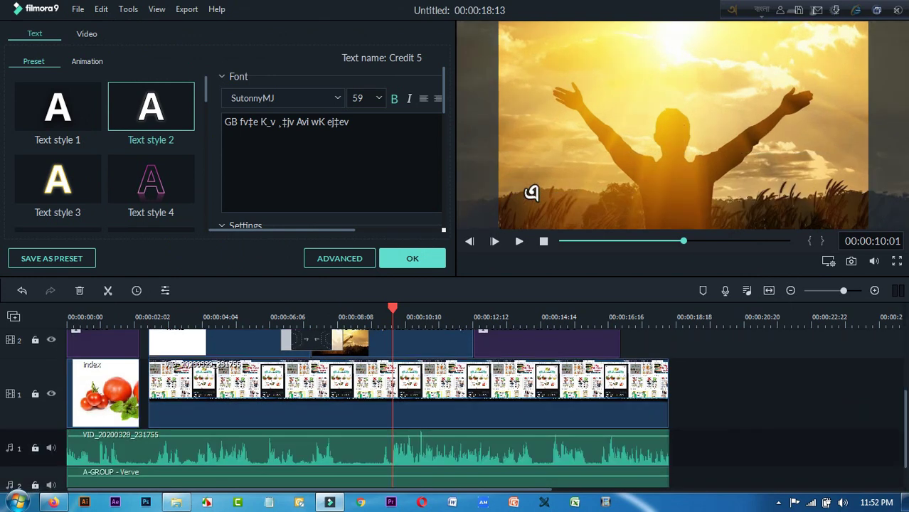
click(520, 241)
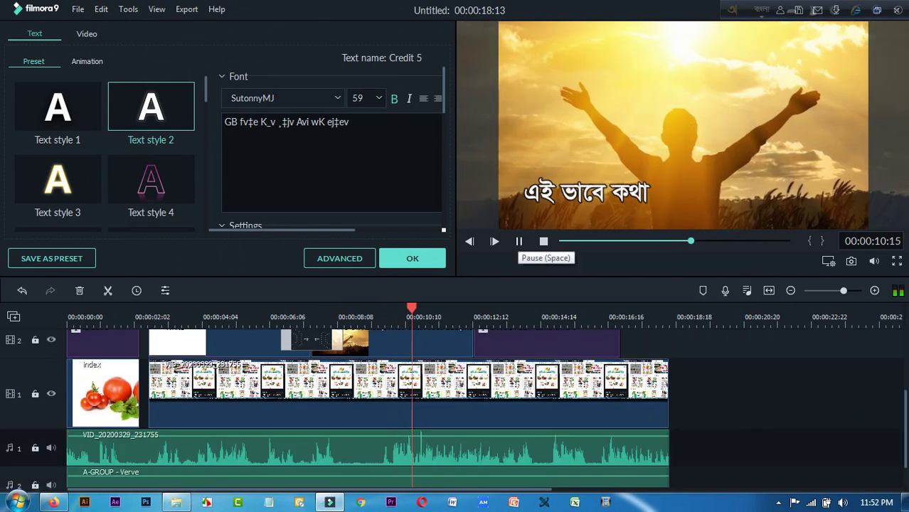
click(519, 242)
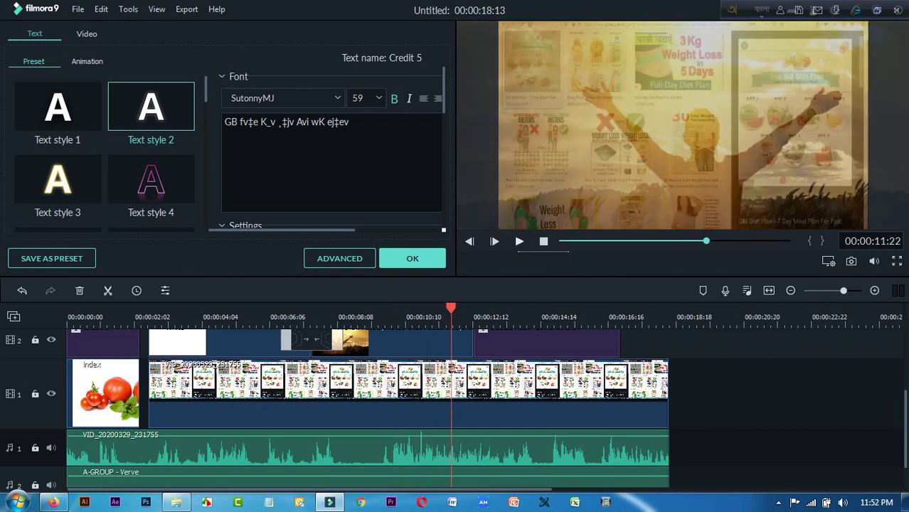
Replay from 00:00:11:11, extend the track 3 Credit 5 title's end to 00:00:11:17, and return the playhead to 00:00:09:19.
drag(451, 308, 439, 308)
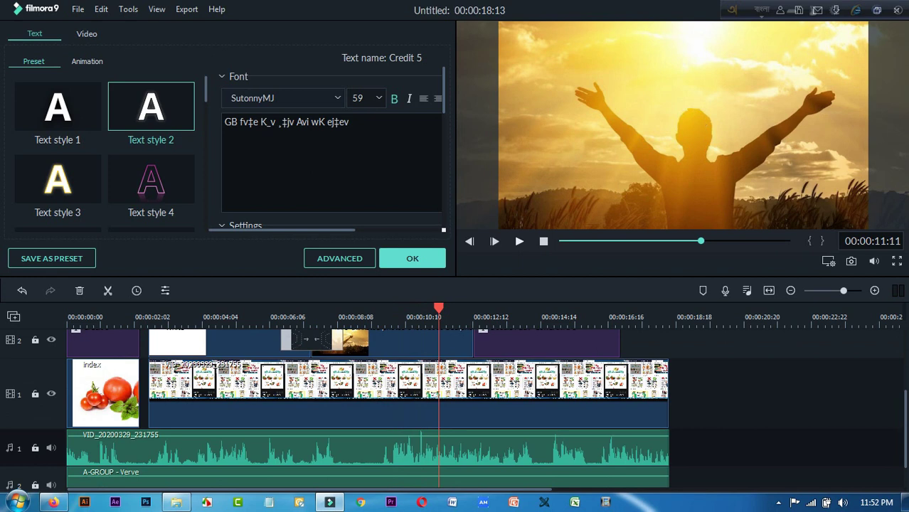
key(space)
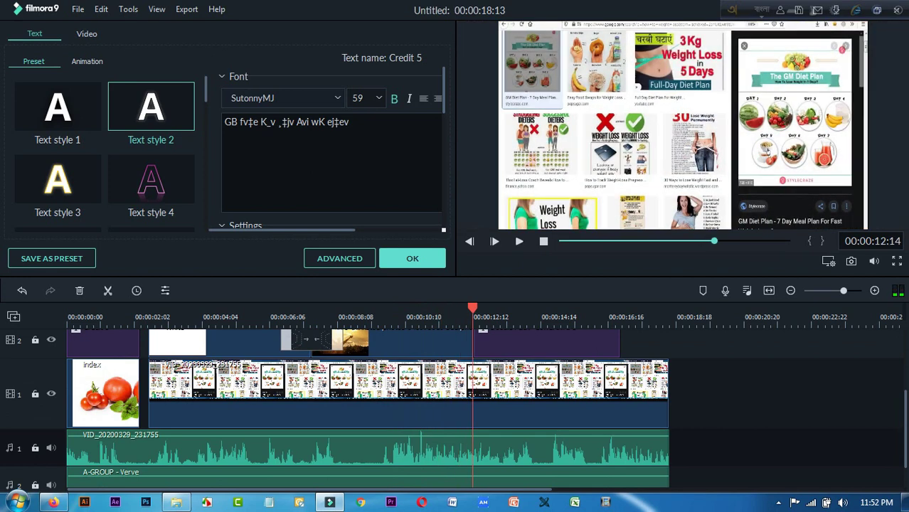
key(Left)
key(Left)
key(Left)
key(Left)
key(Left)
key(Left)
key(Left)
key(Left)
key(Left)
key(Left)
key(Left)
key(Left)
key(Left)
key(Left)
key(Left)
key(Left)
key(Left)
key(Left)
key(Left)
key(Left)
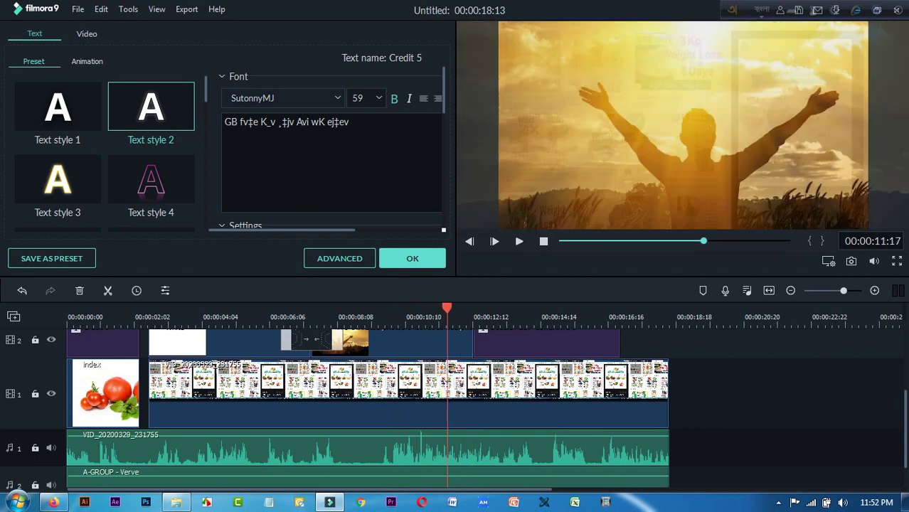
scroll(426, 405, up, 3)
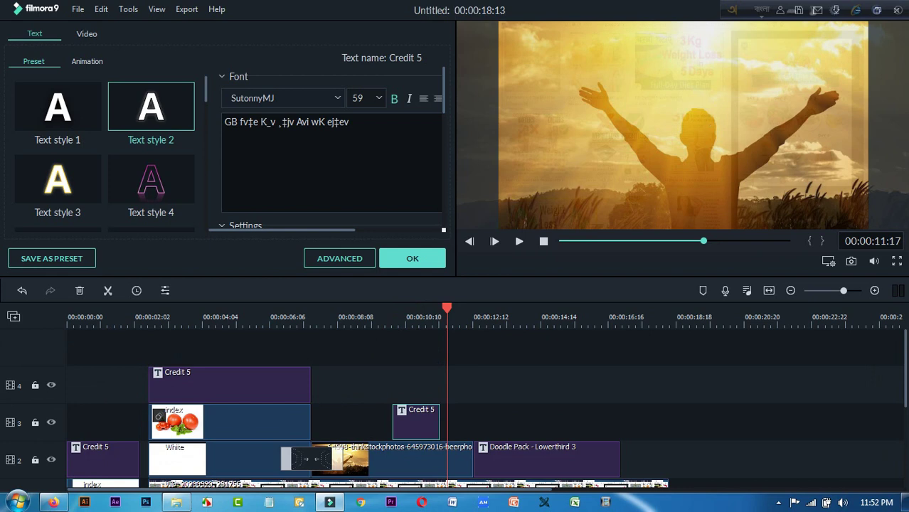
drag(440, 421, 446, 421)
click(385, 318)
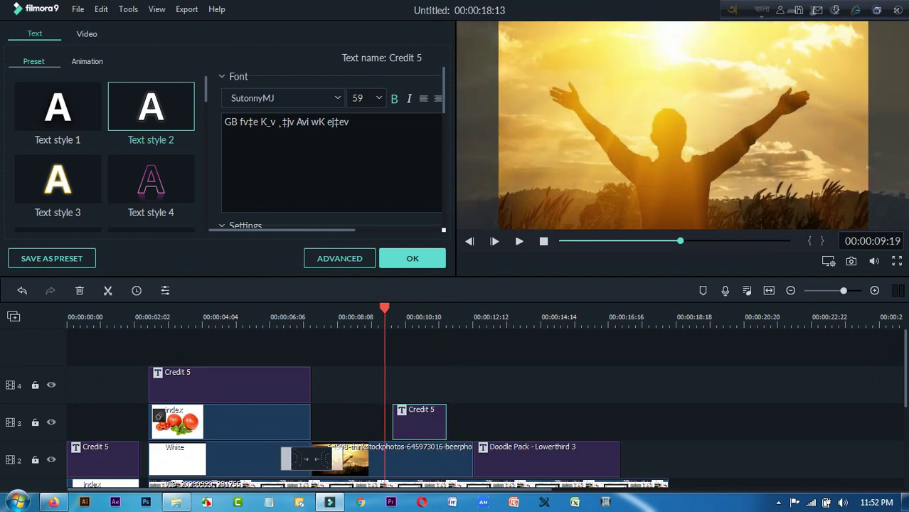
Replace the last word of the track 3 Credit 5 title with "bolben" in Bangla and check it at 00:00:11:10.
click(420, 318)
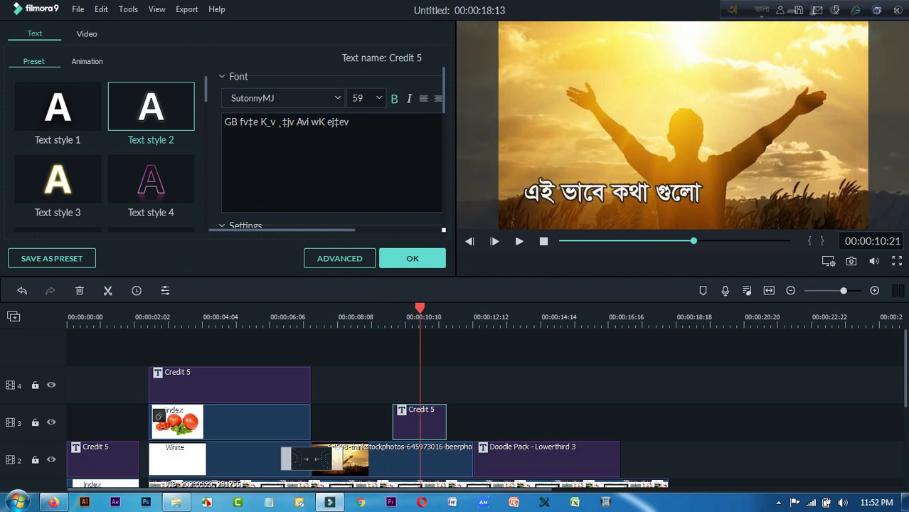
drag(351, 122, 327, 122)
text(bo)
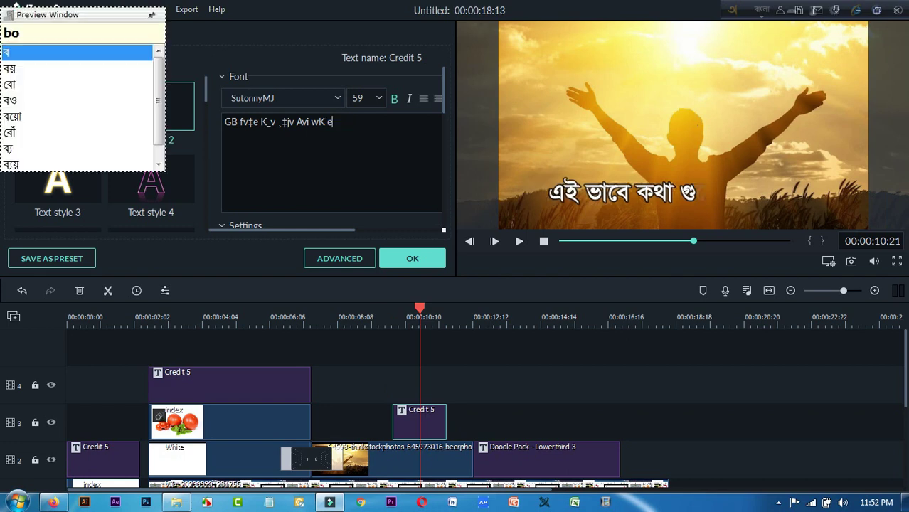
text(lben)
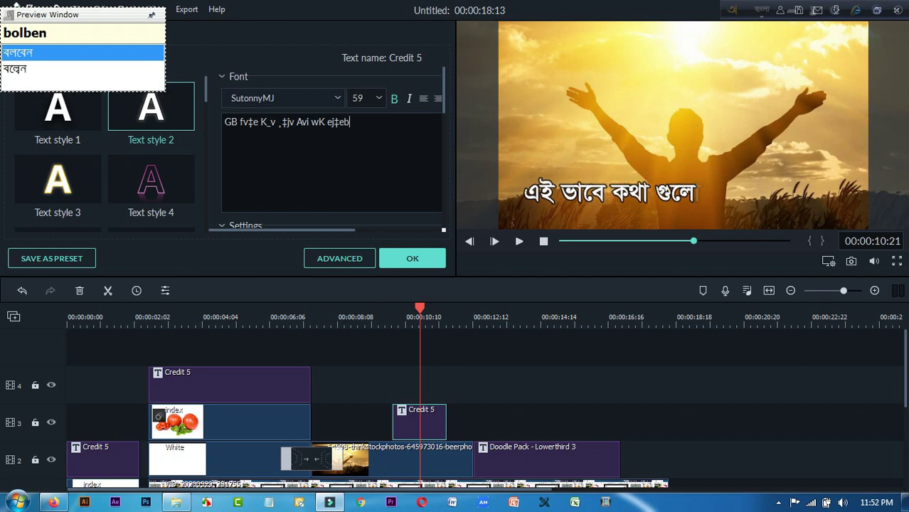
key(BackSpace)
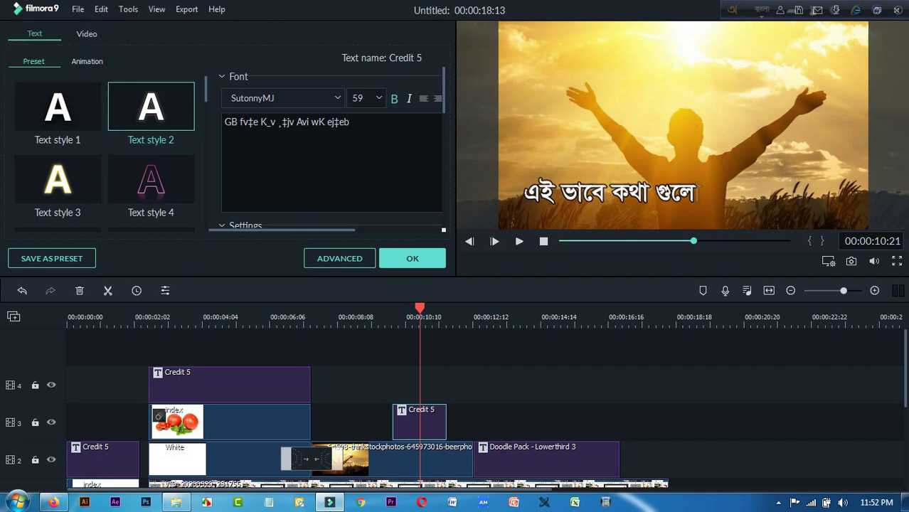
click(437, 318)
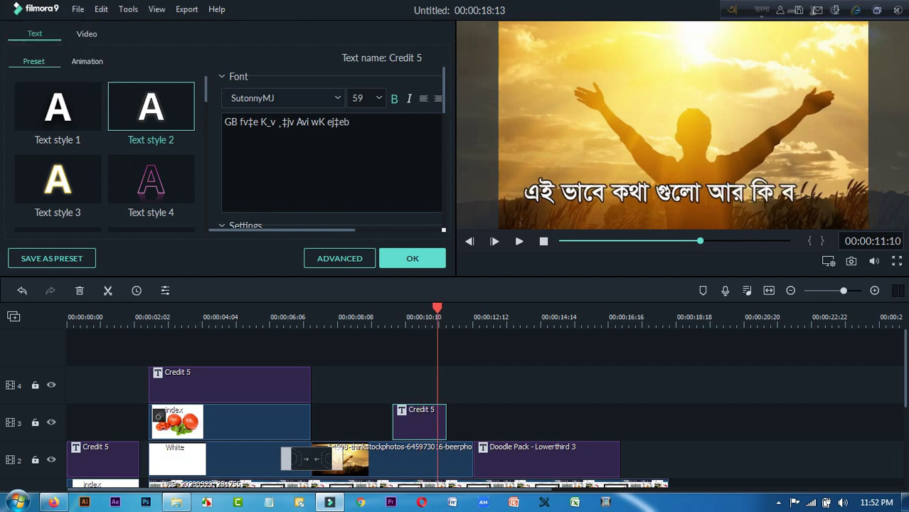
Play the Credit 5 title on track 3 from 00:00:10:01 and stop at 00:00:12:10.
scroll(455, 409, down, 1)
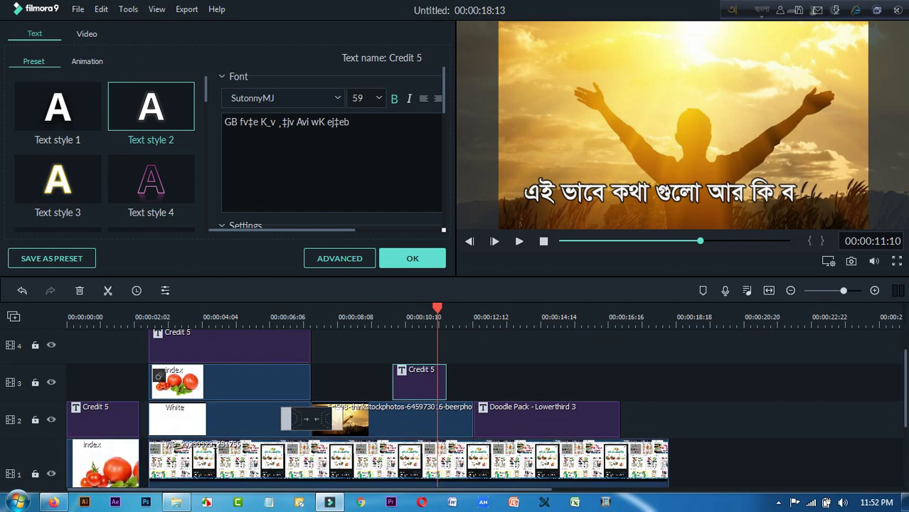
click(394, 318)
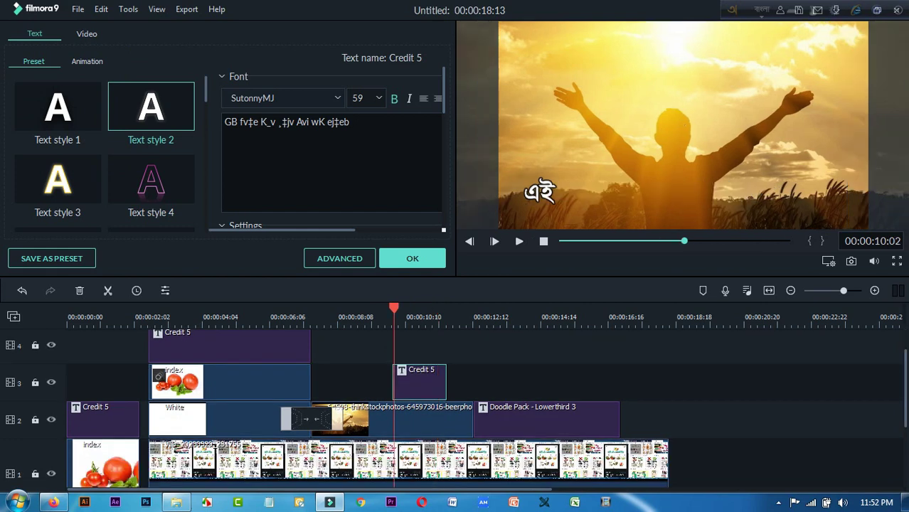
drag(394, 311, 392, 310)
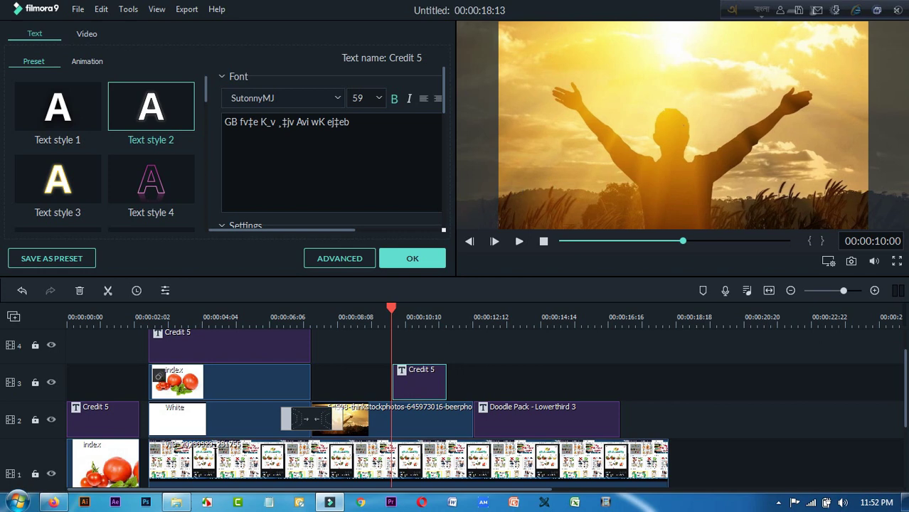
key(Right)
key(Right)
key(Left)
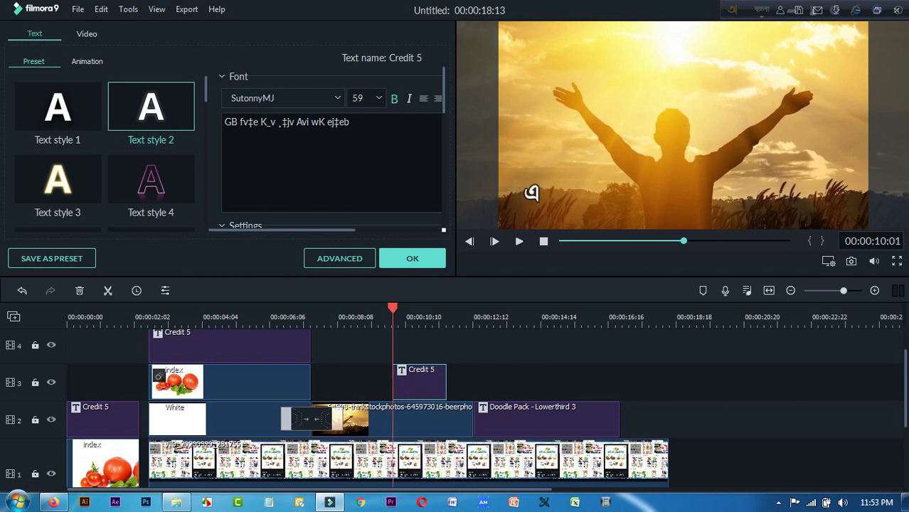
click(519, 241)
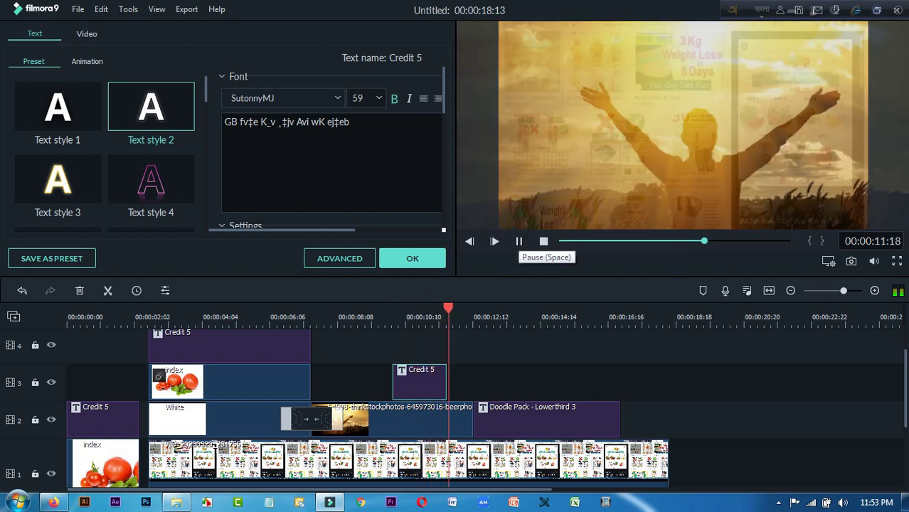
click(519, 241)
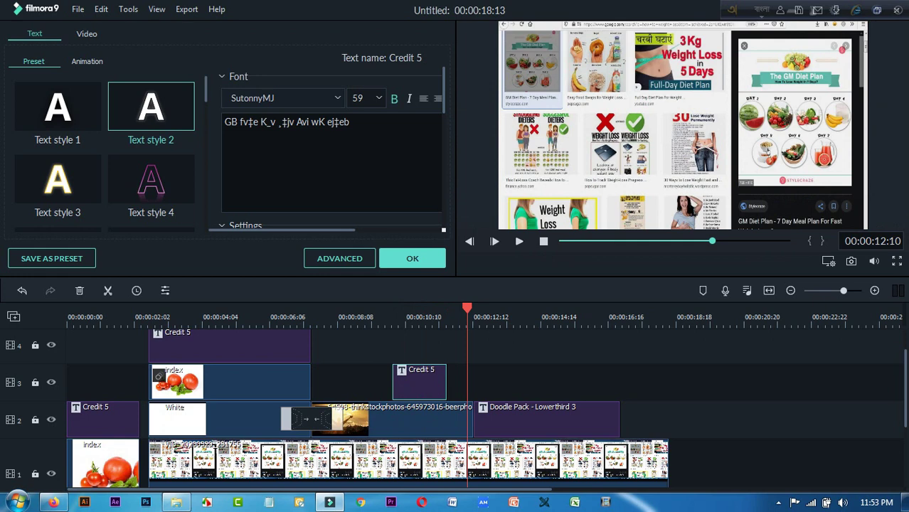
Accept the Credit 5 title settings and place the playhead over the tomato clip at 00:00:04:01.
scroll(455, 409, down, 2)
scroll(455, 409, down, 5)
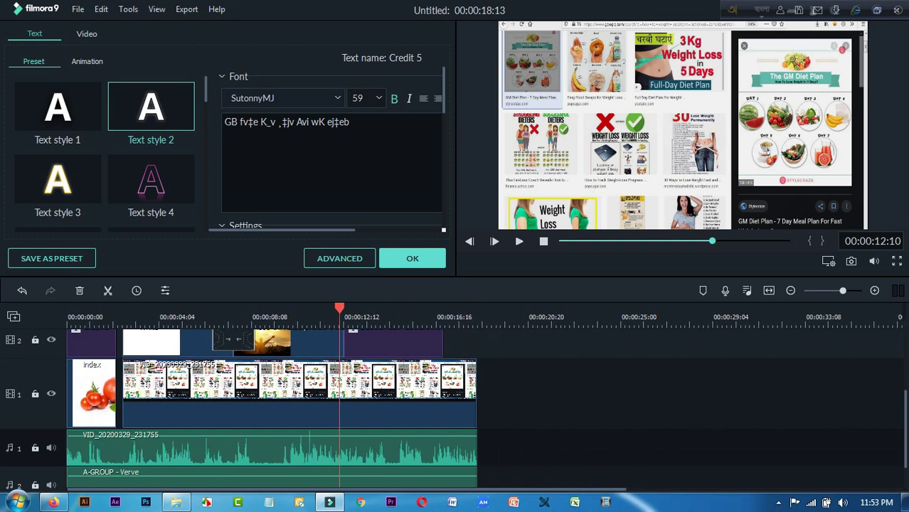
click(413, 258)
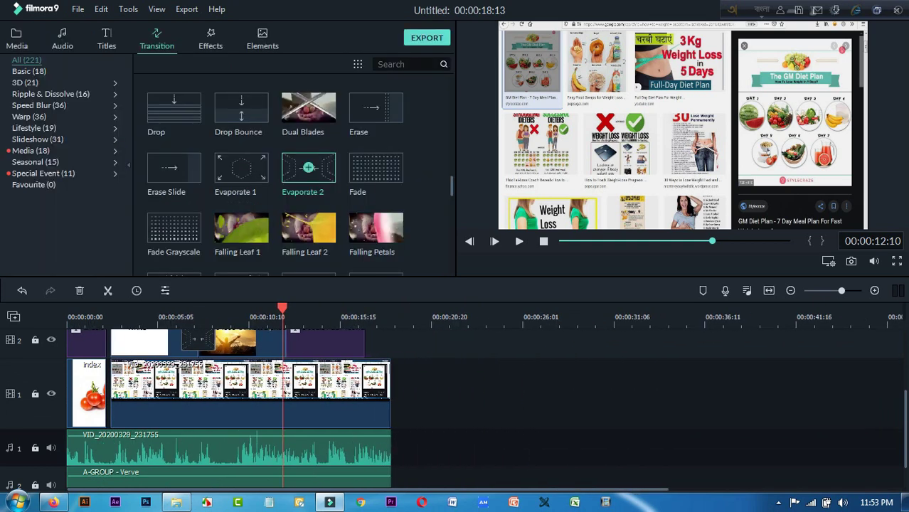
scroll(299, 182, up, 10)
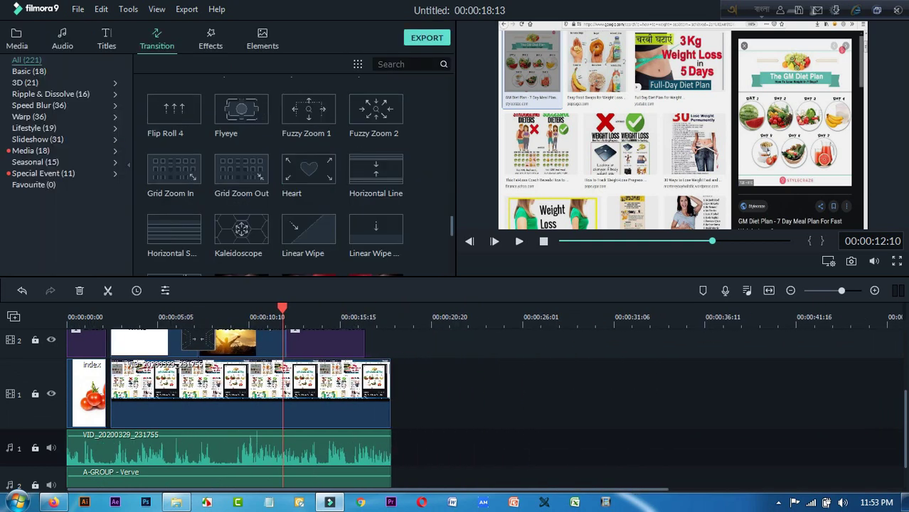
scroll(484, 409, up, 2)
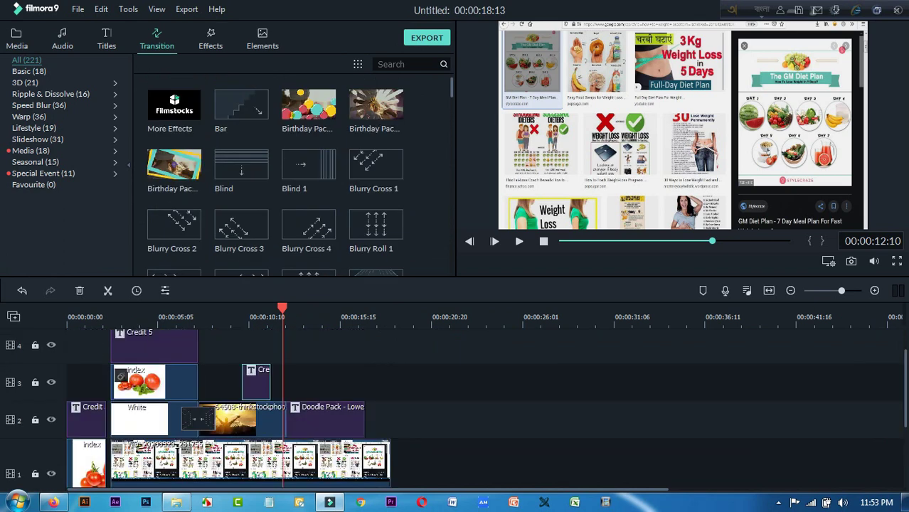
click(138, 318)
scroll(456, 410, up, 1)
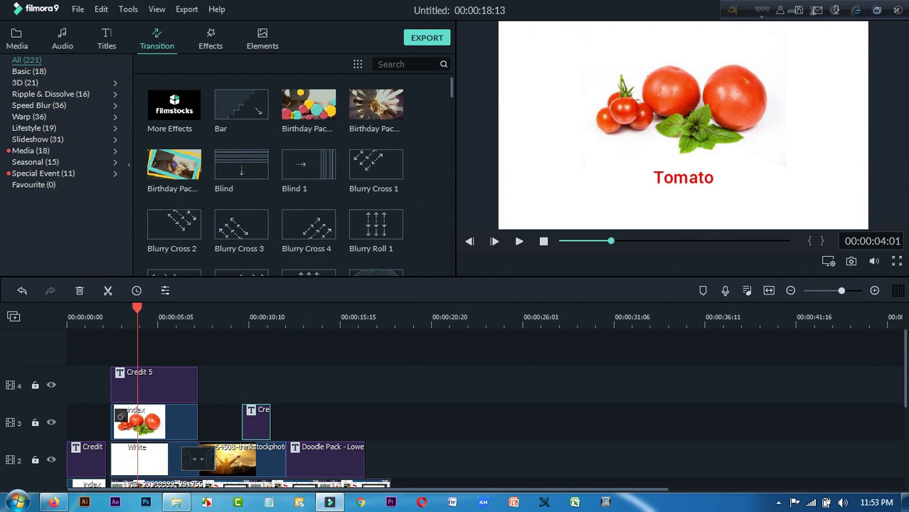
Add the Bokeh Blur 2 effect on a new track 5 above the Credit 5 title and preview it at 00:00:07:10.
mouse_move(174, 164)
click(210, 40)
scroll(299, 175, down, 4)
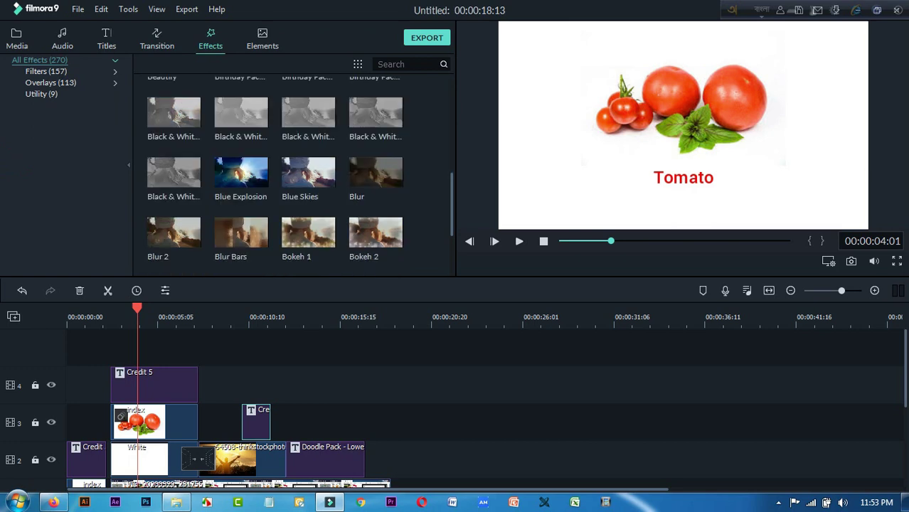
scroll(274, 174, down, 5)
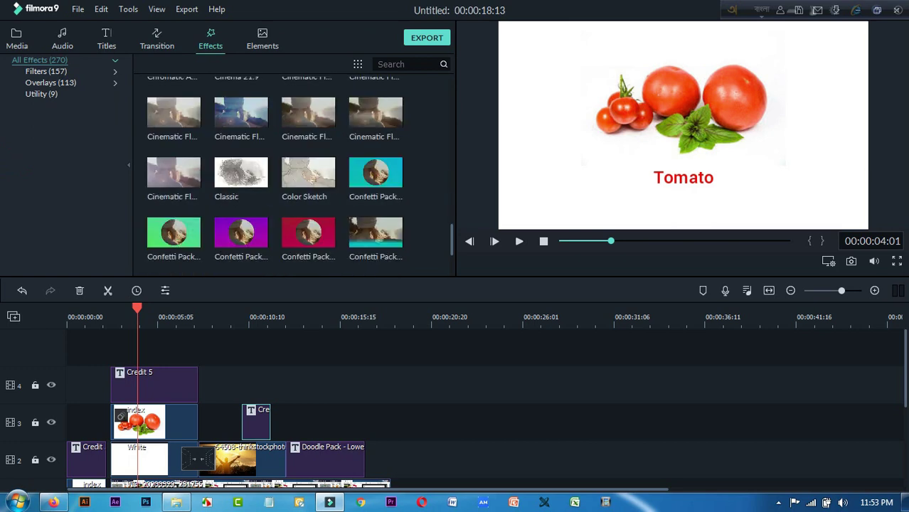
scroll(329, 121, down, 6)
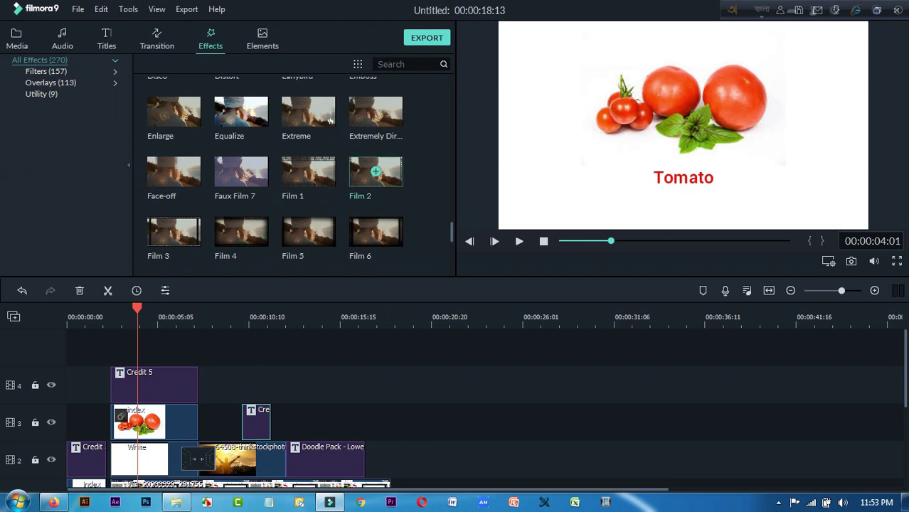
scroll(376, 170, down, 6)
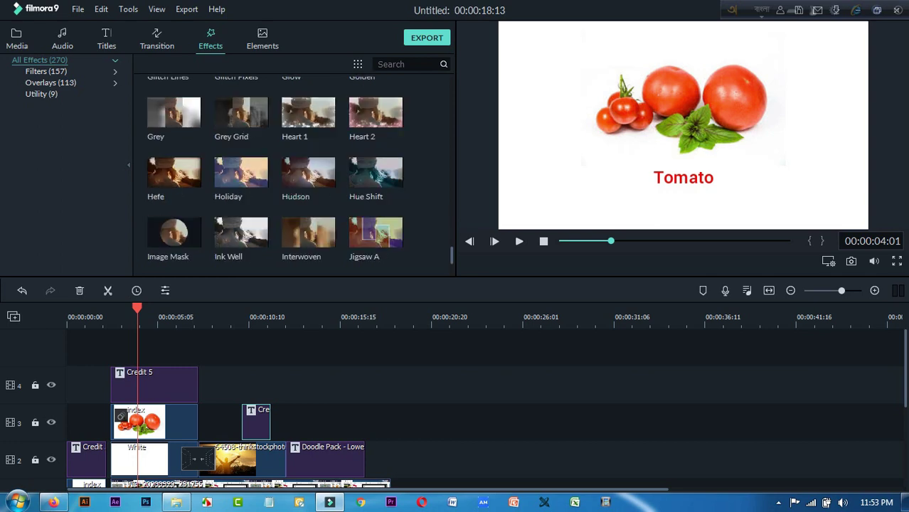
scroll(291, 171, up, 10)
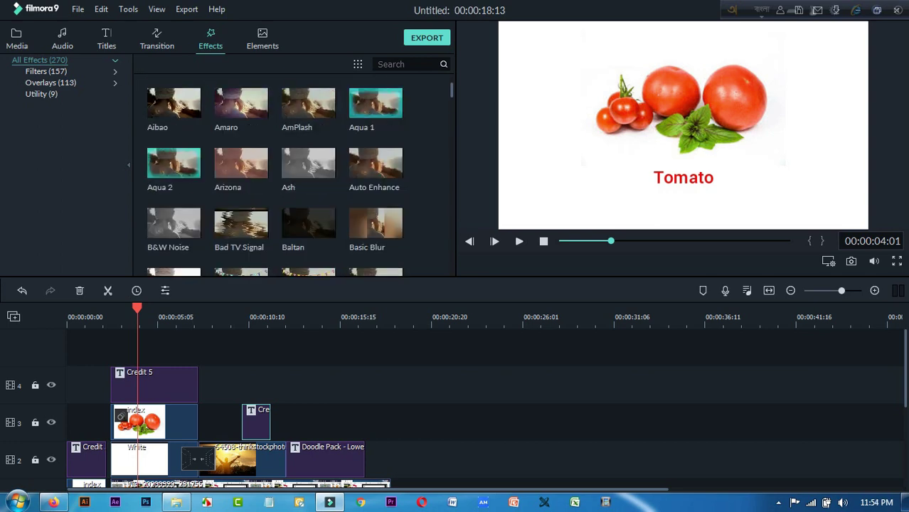
scroll(375, 167, down, 4)
drag(308, 225, 216, 348)
click(196, 316)
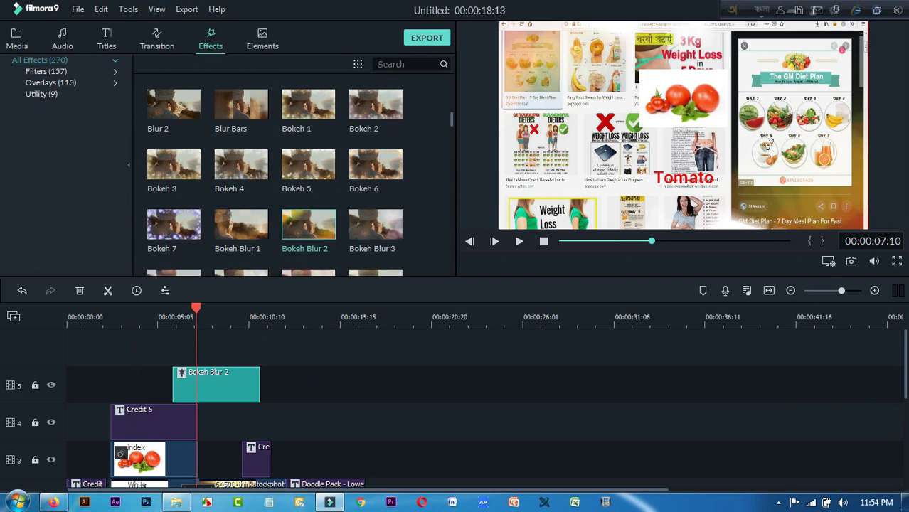
Extend Bokeh Blur 2 from the first second to the end of the Doodle Pack - Lowerthird 3 title, previewing it at several points.
drag(260, 384, 364, 384)
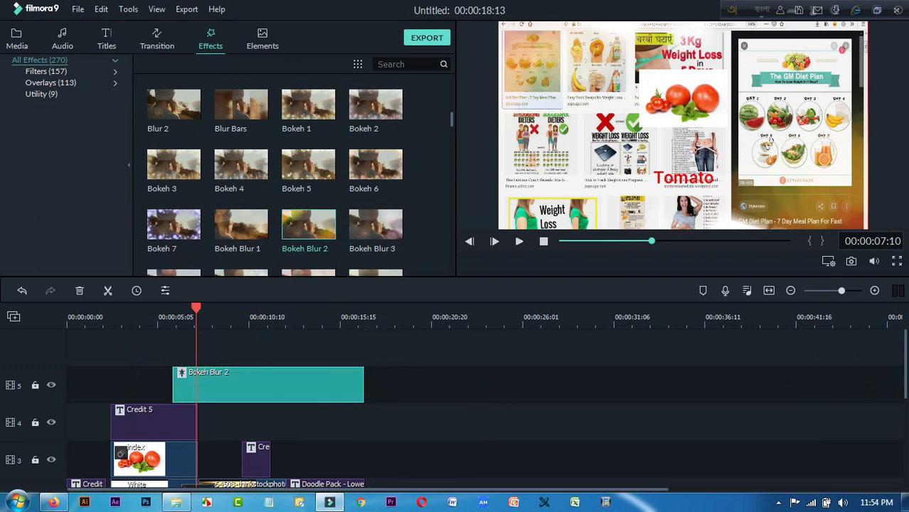
click(304, 317)
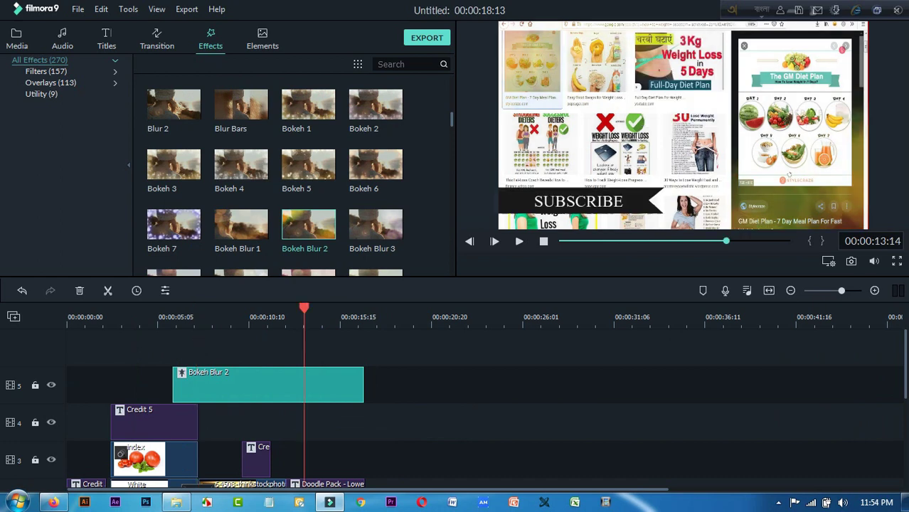
drag(174, 384, 79, 384)
click(109, 317)
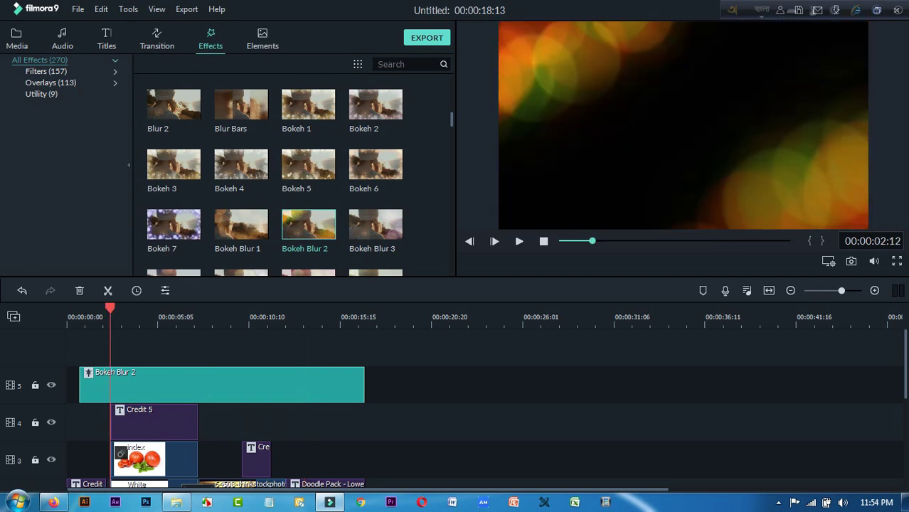
click(215, 317)
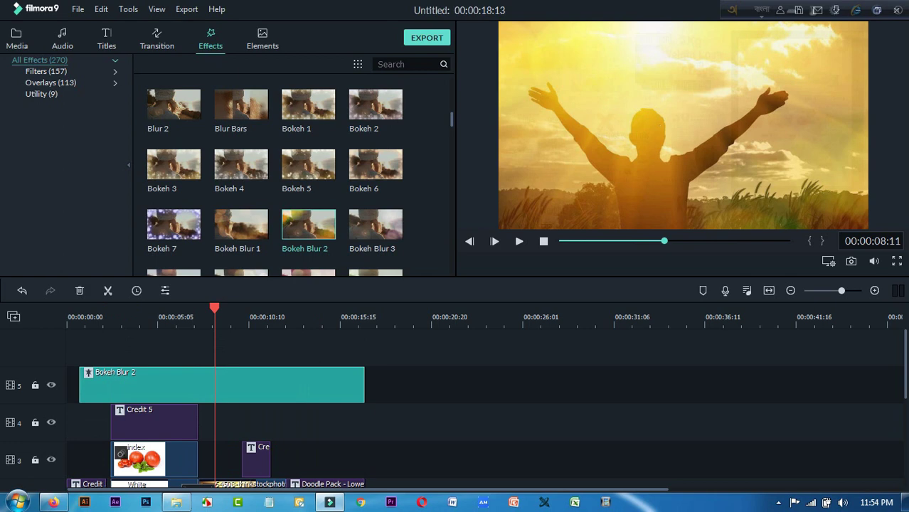
click(324, 318)
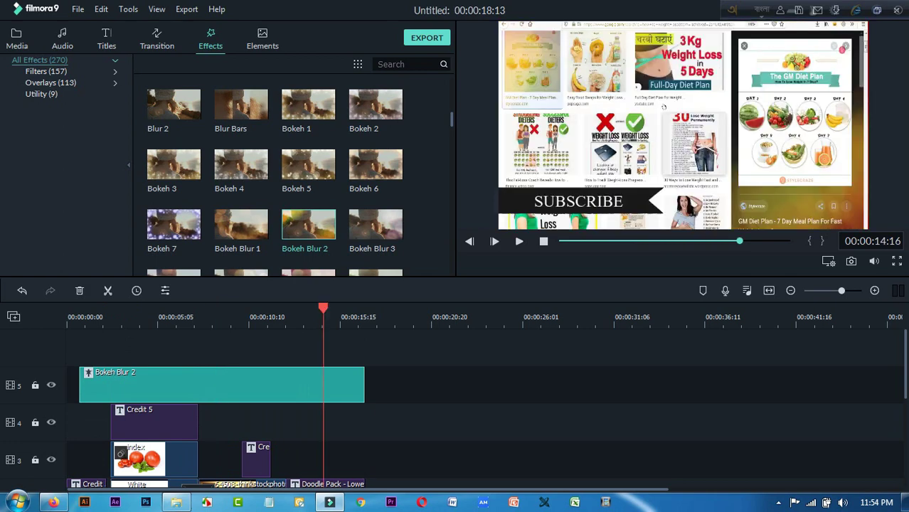
Examine the full effects library for other filters to use, from Aibao through Xpro II and back to the Film filters.
scroll(308, 224, up, 10)
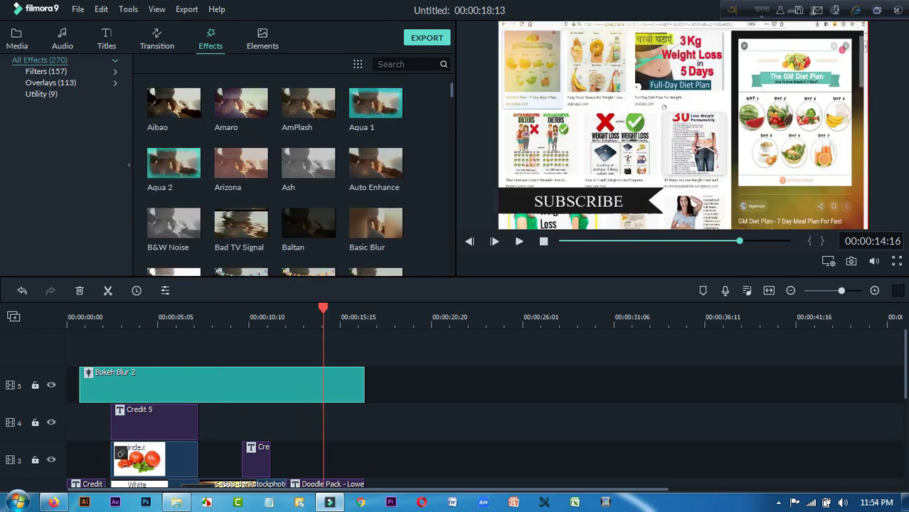
scroll(376, 165, down, 3)
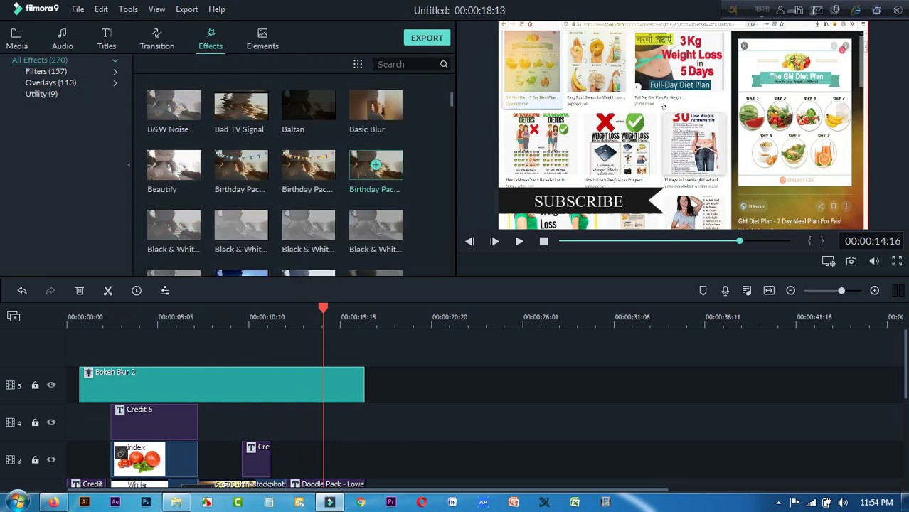
scroll(376, 165, down, 10)
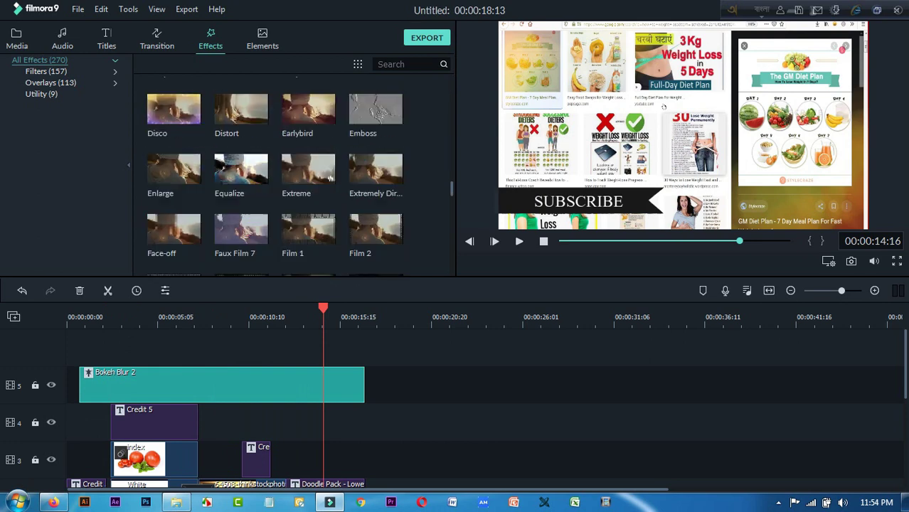
scroll(275, 174, down, 12)
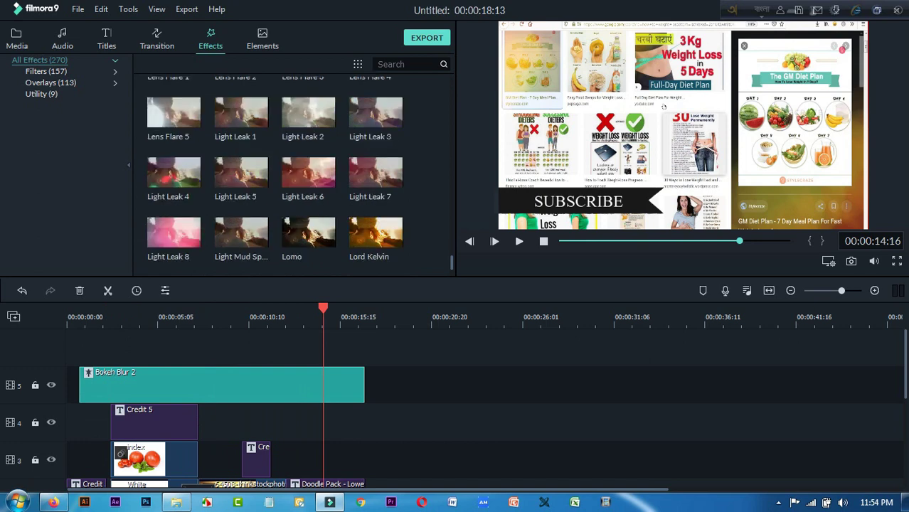
scroll(274, 174, down, 6)
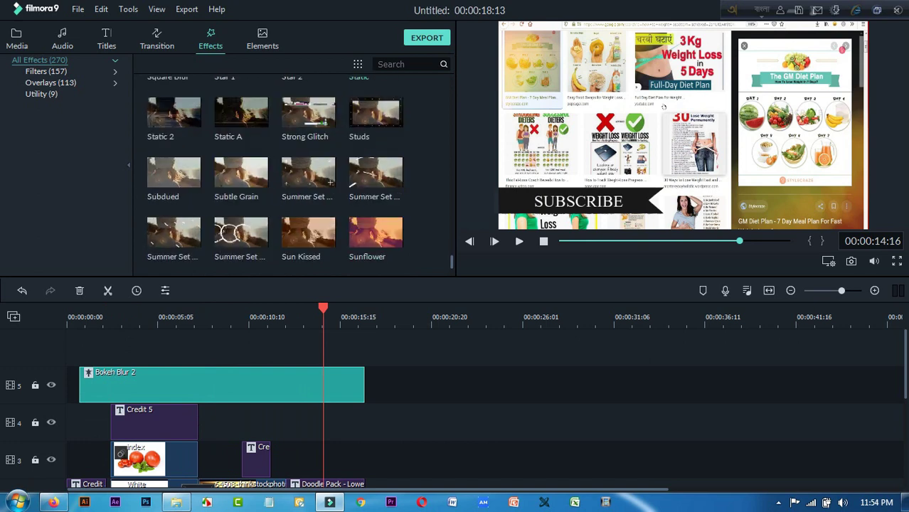
scroll(376, 234, down, 4)
scroll(375, 233, down, 2)
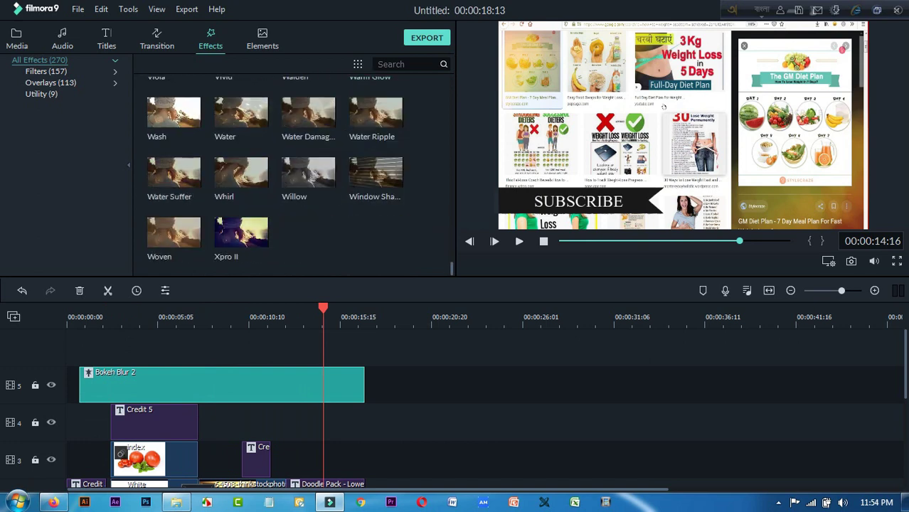
scroll(376, 234, up, 8)
scroll(376, 233, up, 9)
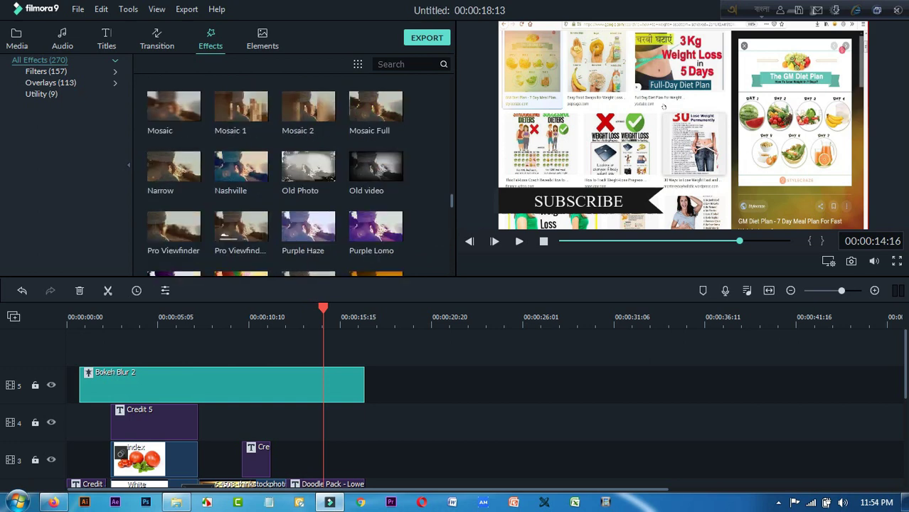
scroll(375, 234, up, 7)
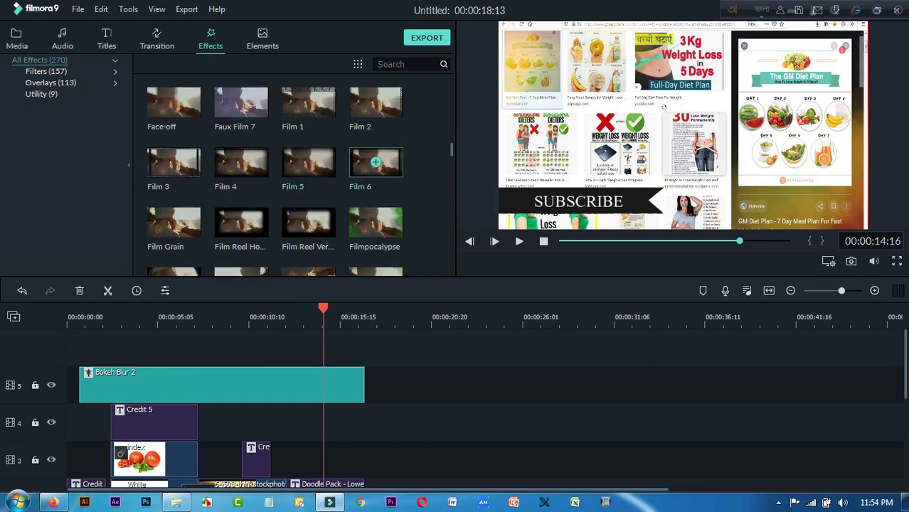
Add the Cinema 21:9 effect on a new track 6 above Bokeh Blur 2 and preview it at 00:00:11:19.
scroll(375, 164, up, 10)
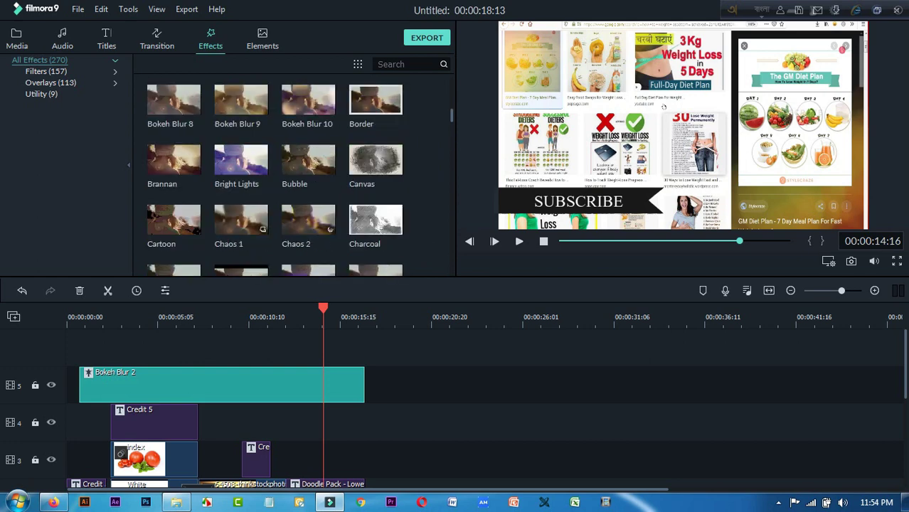
scroll(375, 164, up, 3)
scroll(376, 163, down, 3)
scroll(308, 221, down, 3)
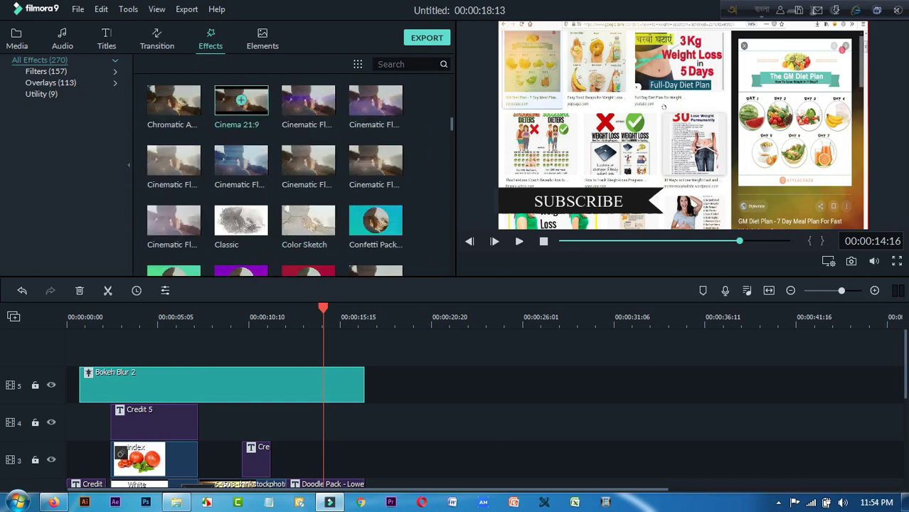
drag(241, 100, 279, 347)
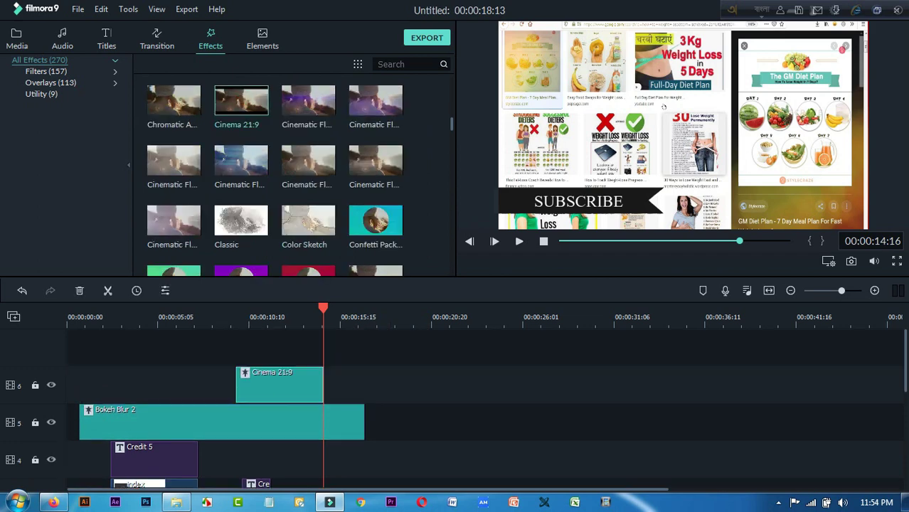
click(272, 318)
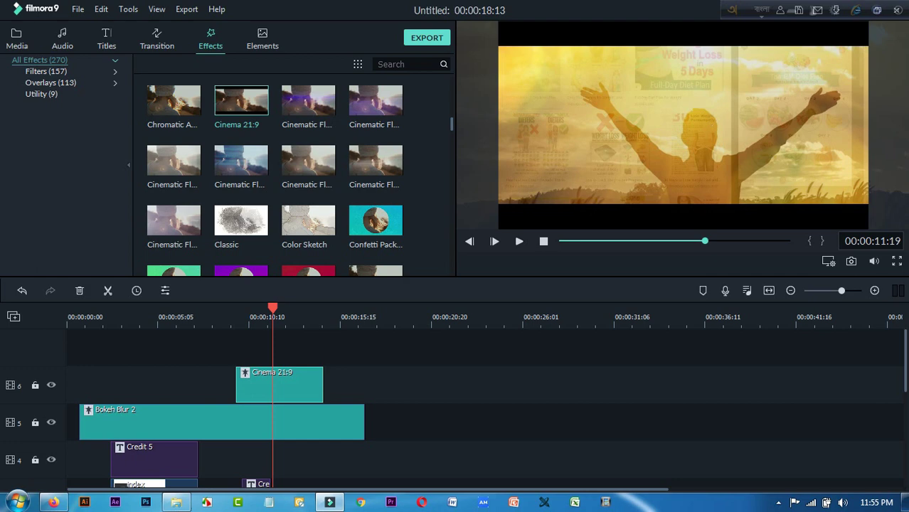
Extend Cinema 21:9 from within the tomato clip to the end of Bokeh Blur 2, previewing it at 00:00:07:14 and 00:00:11:13.
drag(322, 384, 363, 388)
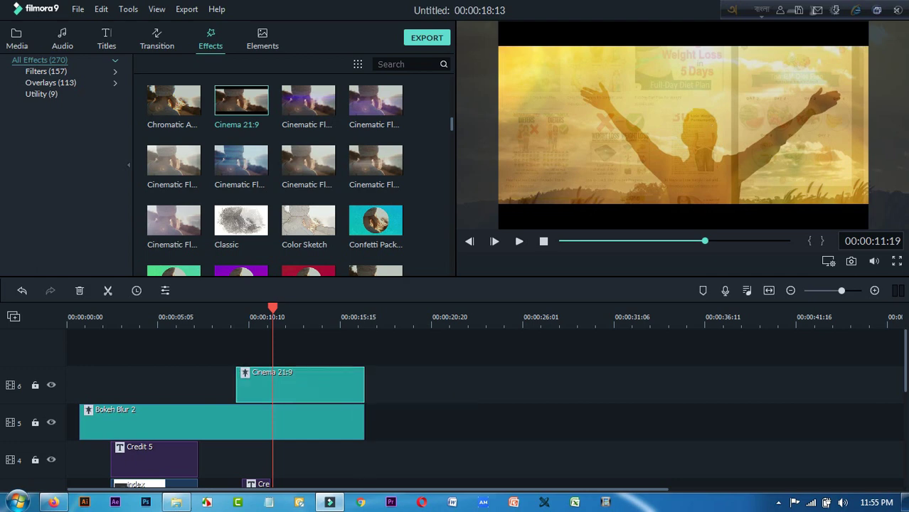
drag(237, 385, 131, 385)
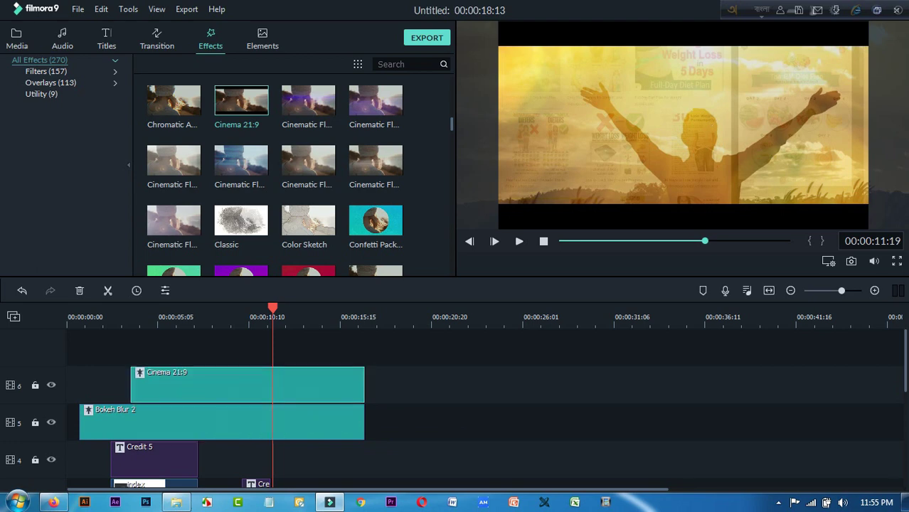
click(200, 320)
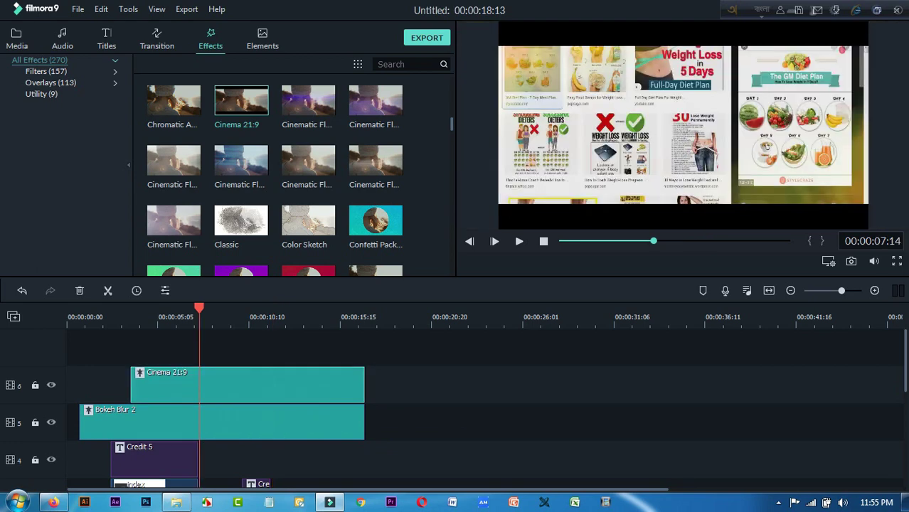
click(269, 319)
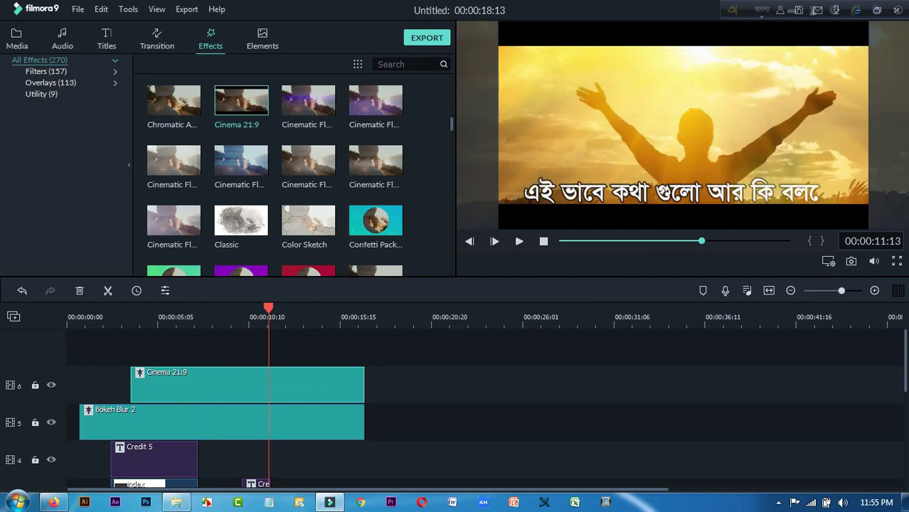
Try a Border Height of -1.00 on the Cinema 21:9 effect at 00:00:14:10, and restore it to 0.00.
double_click(247, 385)
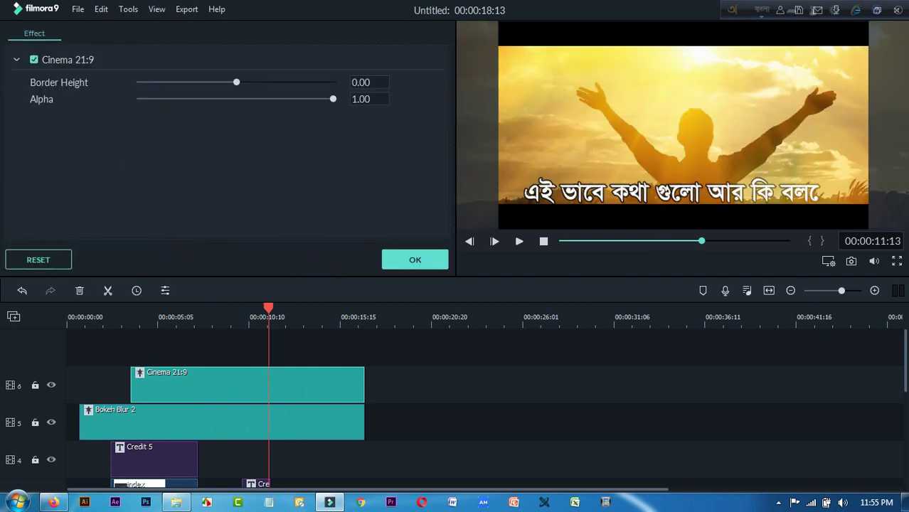
click(319, 319)
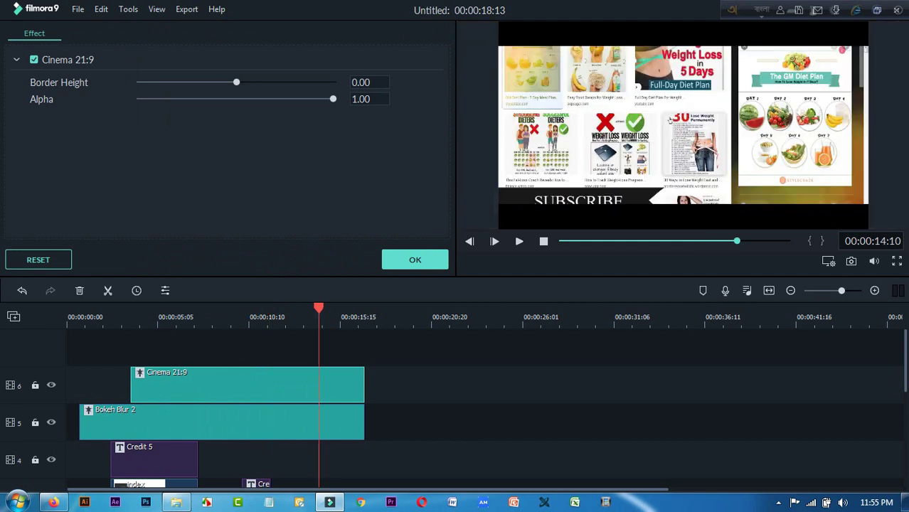
drag(236, 82, 139, 82)
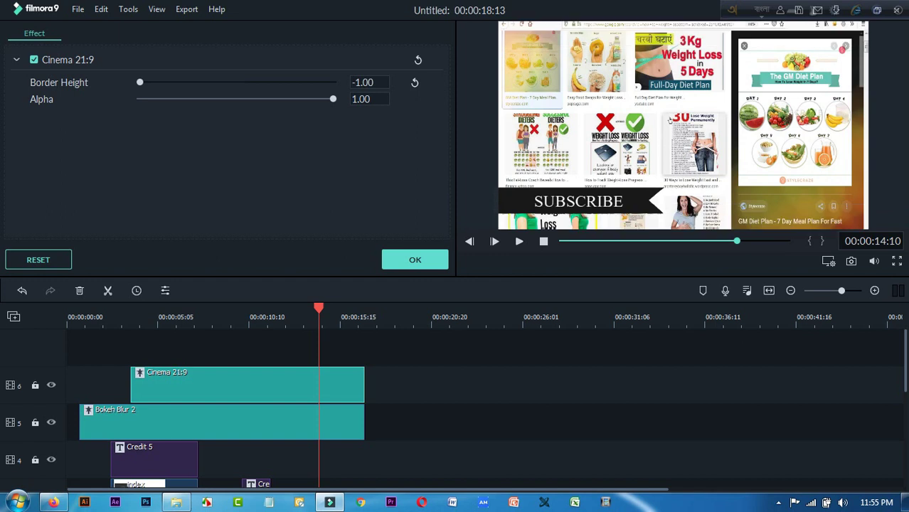
click(363, 83)
text(00)
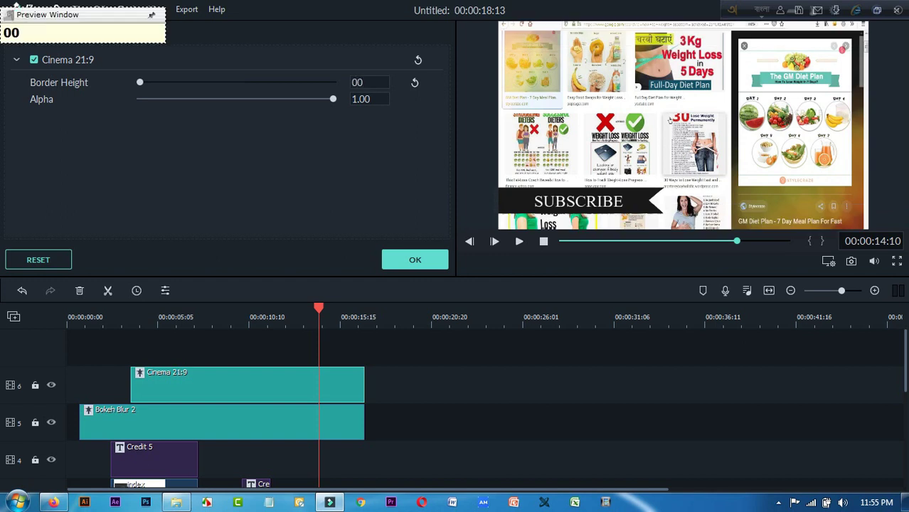
key(Return)
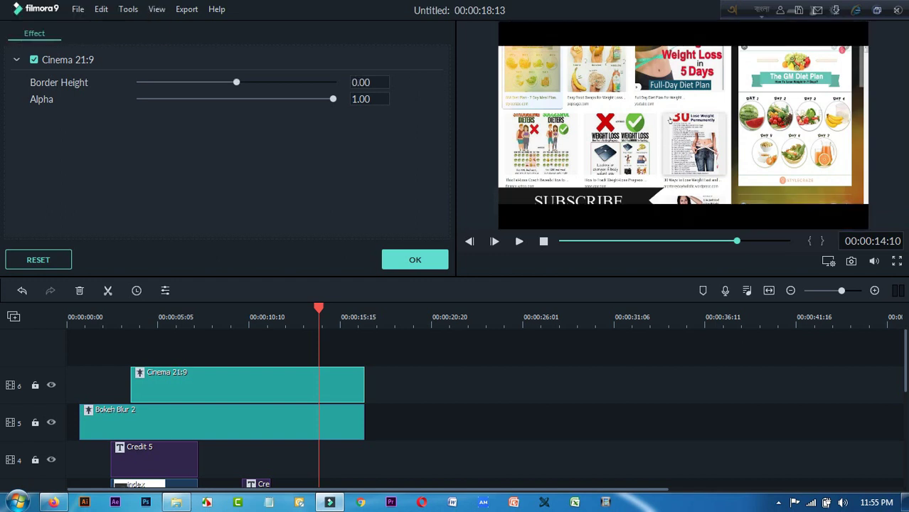
Extend the start of Cinema 21:9 to the beginning of the timeline, previewing it at 00:00:16:05 and 00:00:00:15.
click(350, 318)
scroll(350, 408, down, 2)
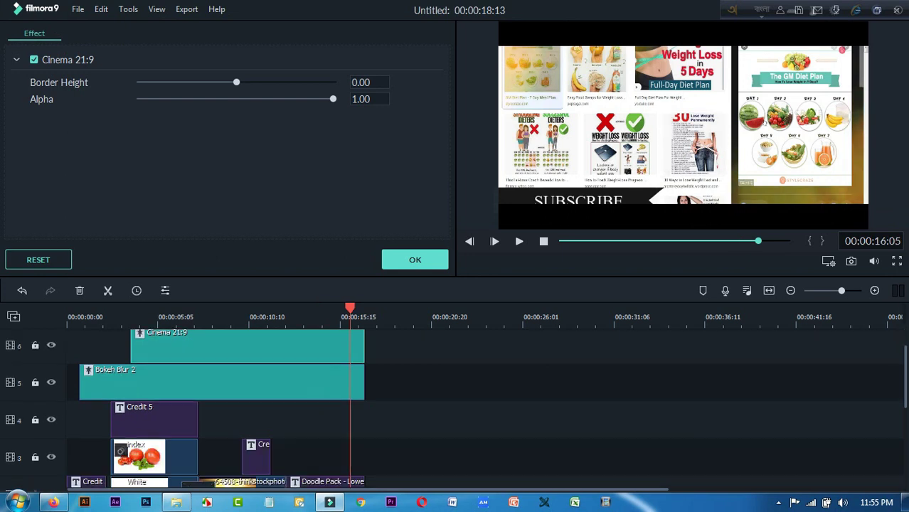
scroll(227, 409, up, 2)
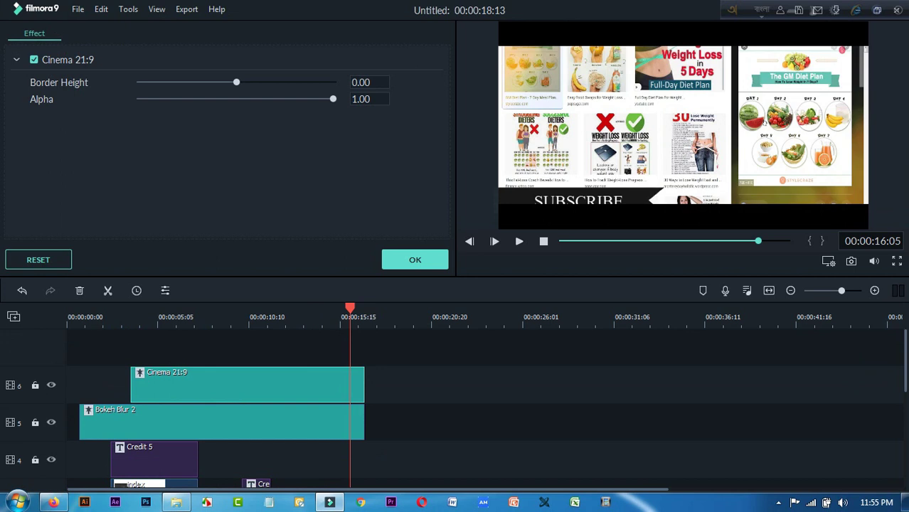
drag(131, 385, 66, 384)
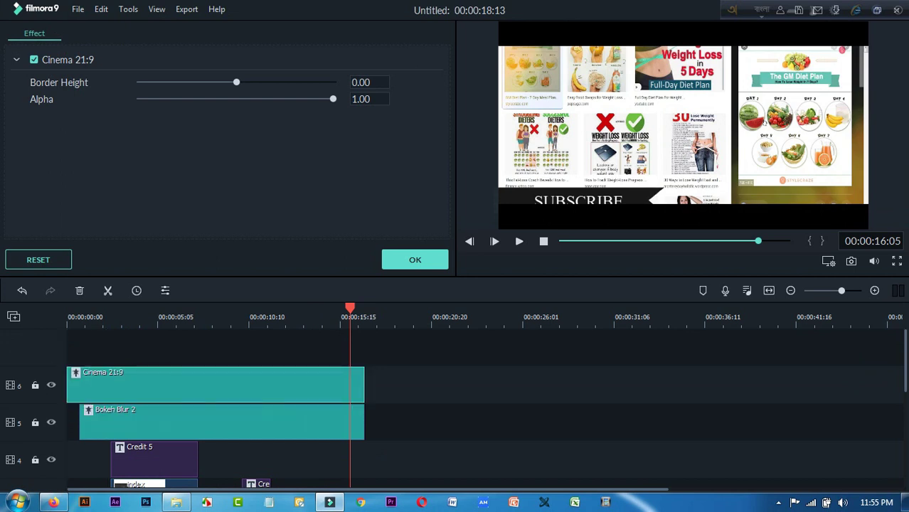
click(77, 317)
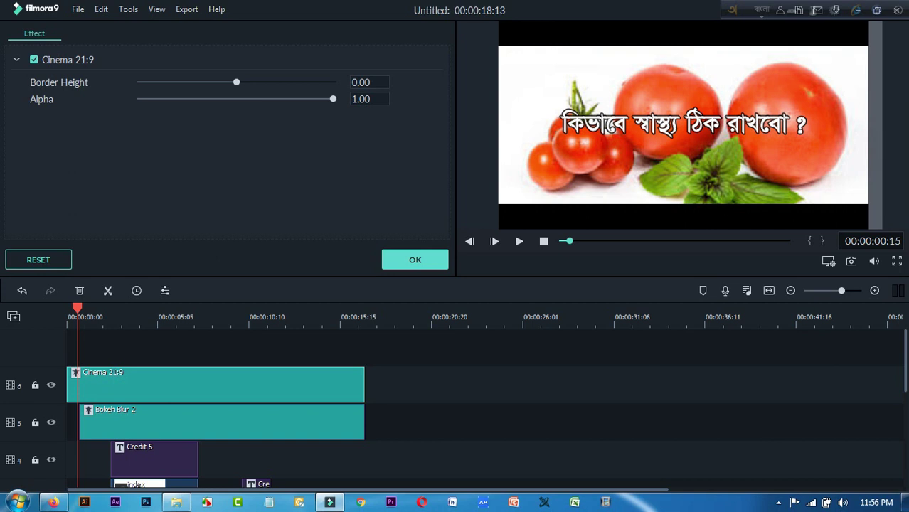
Try deleting the short Credit 5 title on track 3, undo the deletion, and close its title settings.
scroll(455, 409, down, 1)
scroll(267, 421, down, 1)
double_click(267, 421)
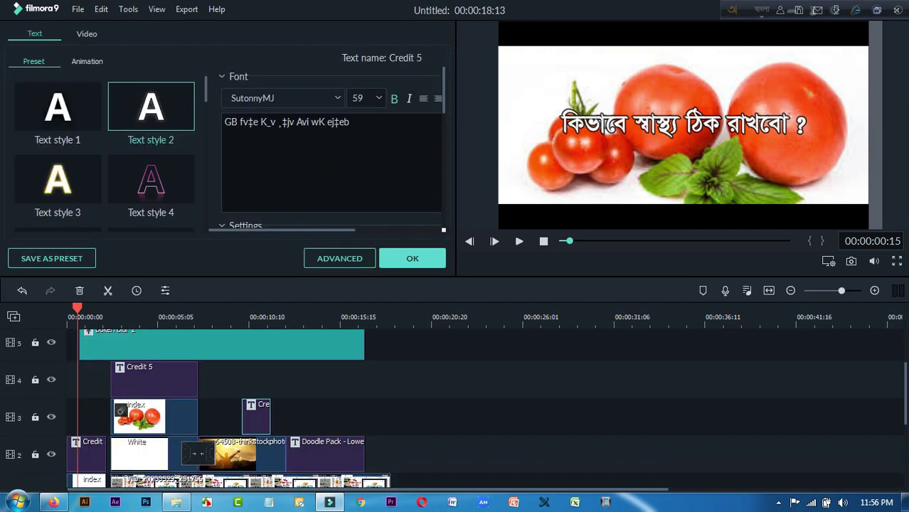
right_click(261, 418)
click(284, 274)
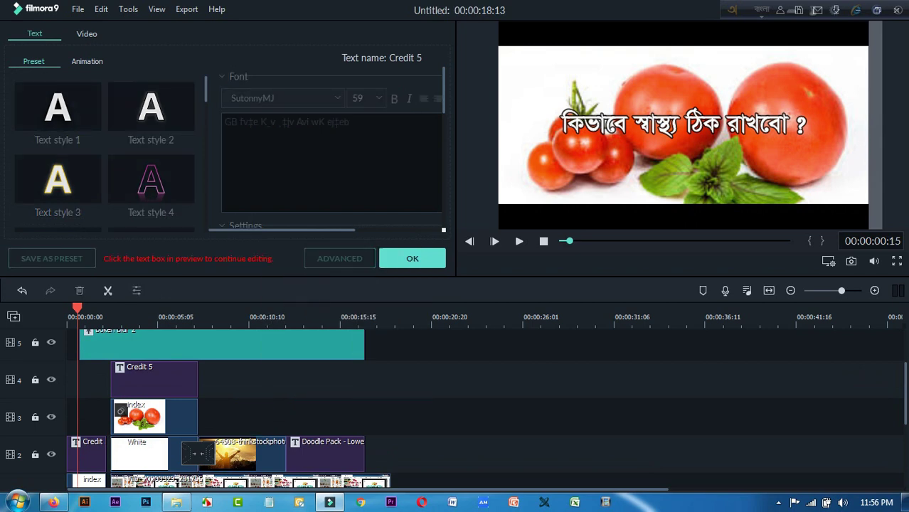
key(ctrl+z)
scroll(213, 409, up, 2)
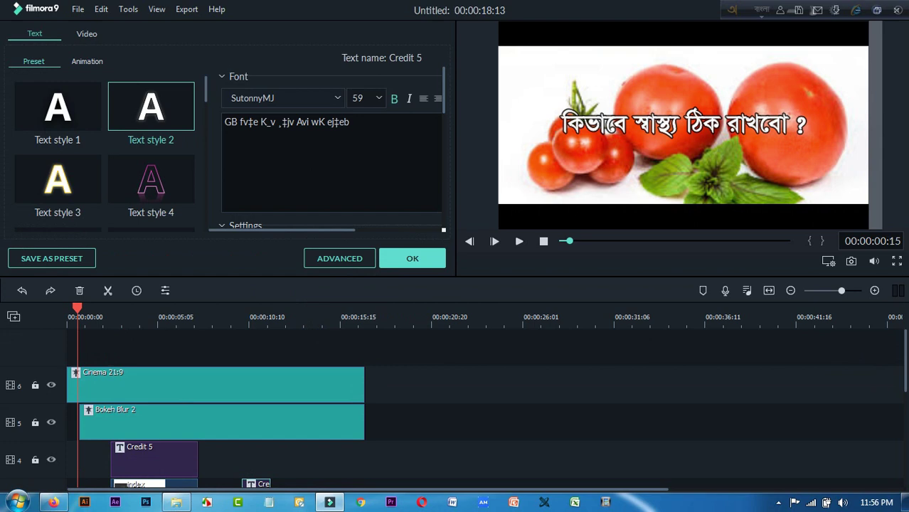
click(412, 258)
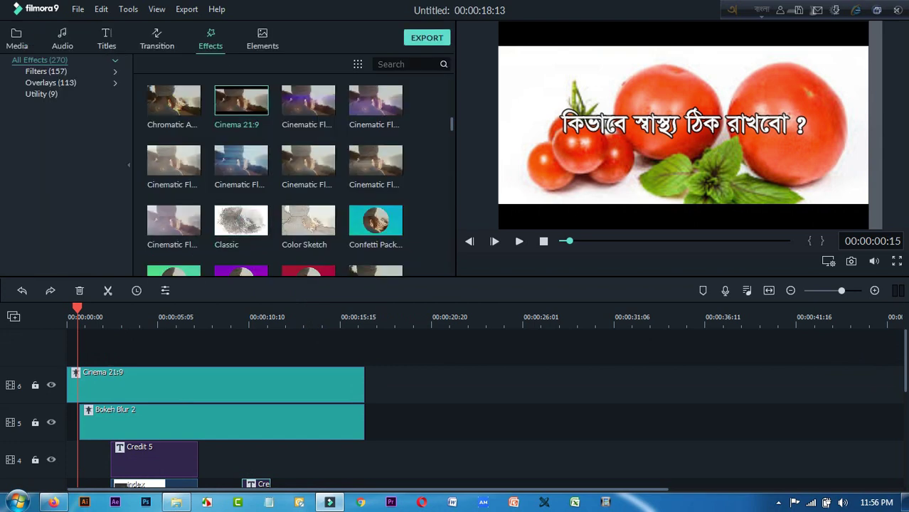
Examine the titles library down to its end, previewing the animated text styles between Title 34 and Title 41.
click(107, 39)
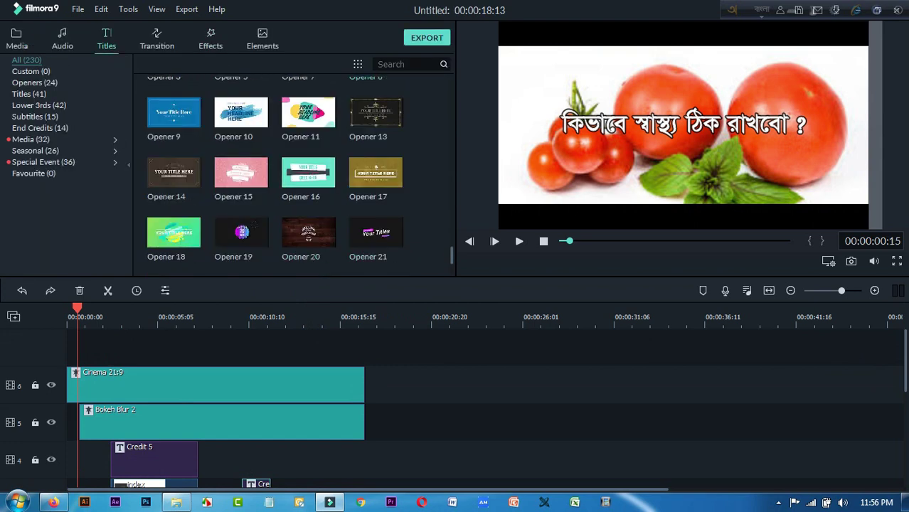
scroll(308, 212, down, 10)
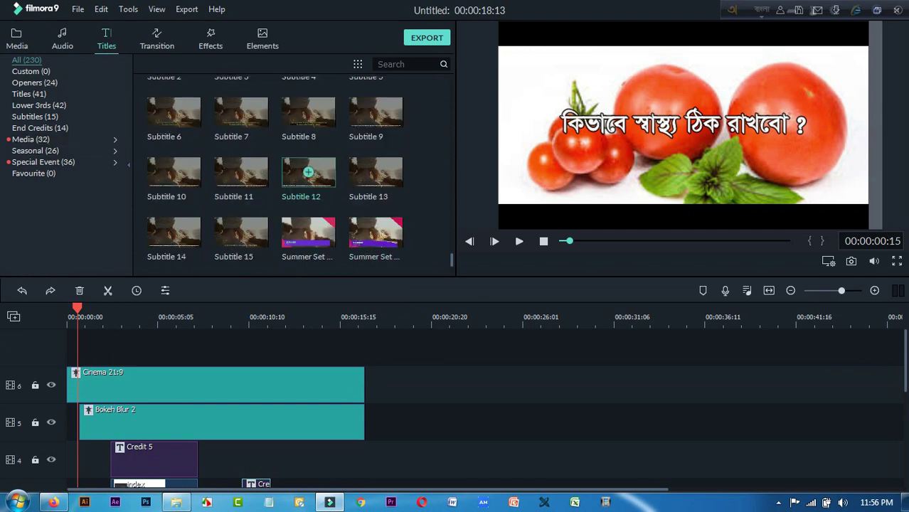
scroll(308, 213, down, 4)
scroll(376, 212, up, 3)
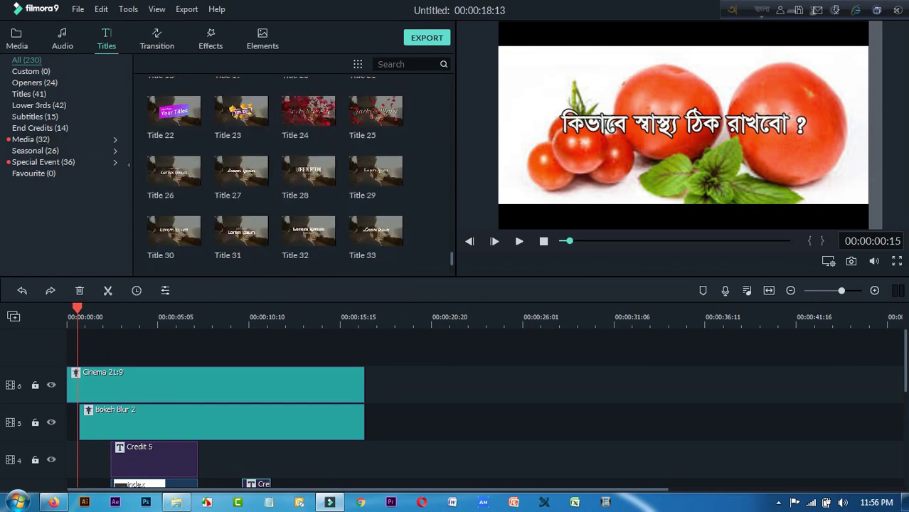
scroll(375, 213, down, 3)
click(376, 172)
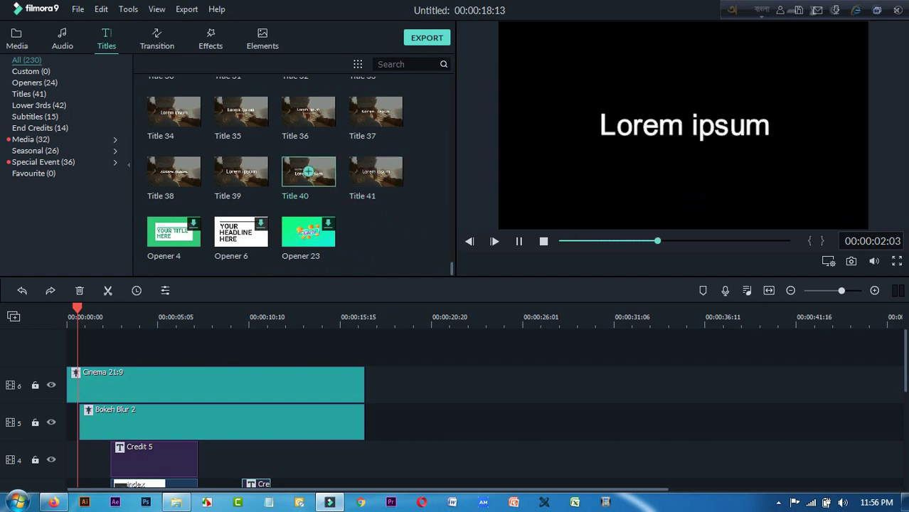
click(308, 172)
click(375, 111)
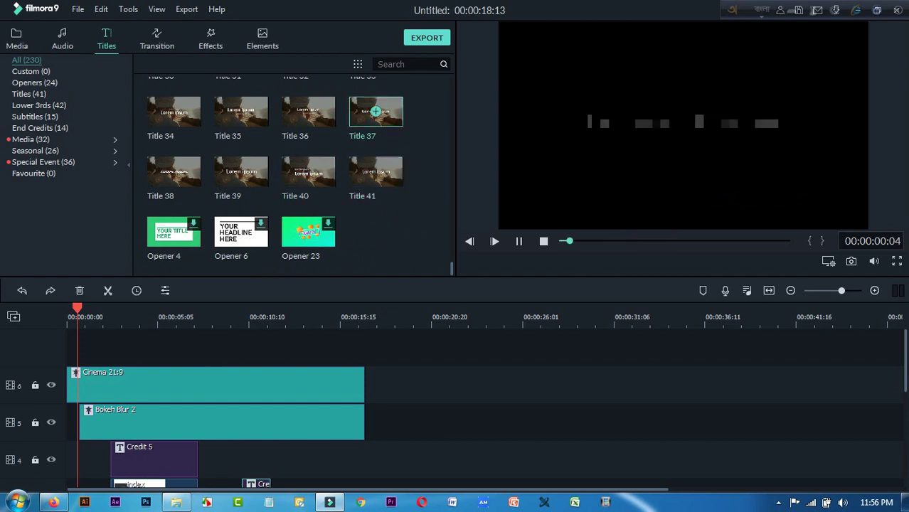
click(308, 111)
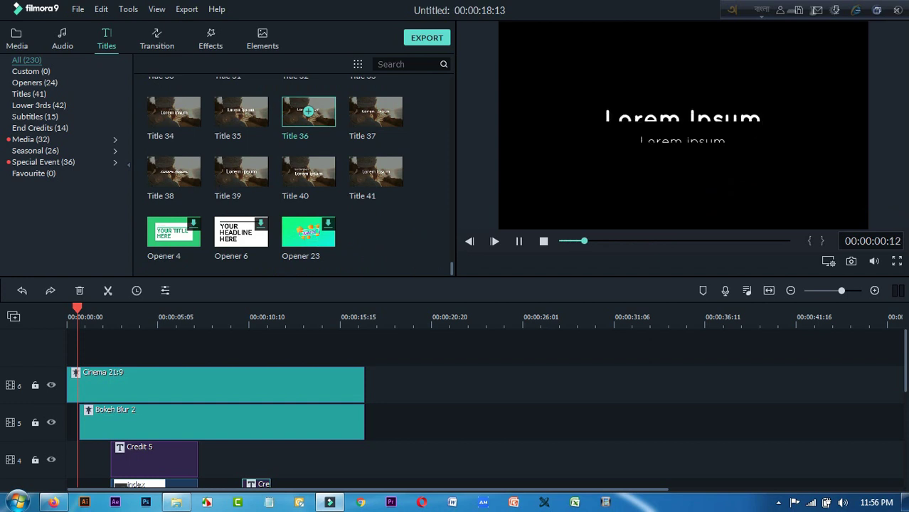
click(241, 111)
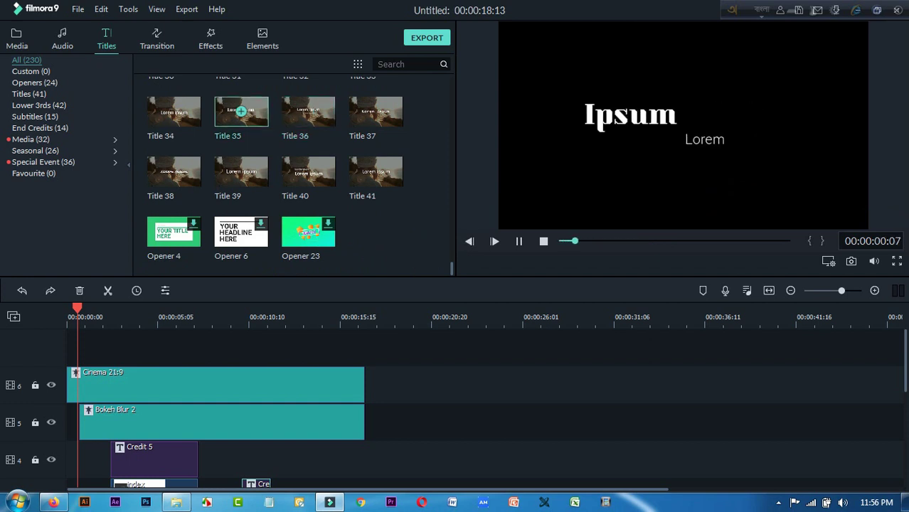
click(242, 171)
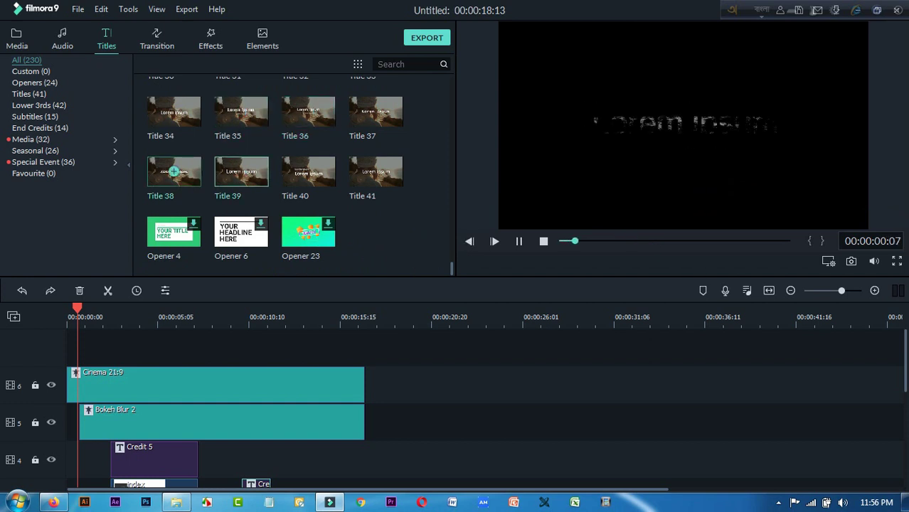
click(174, 171)
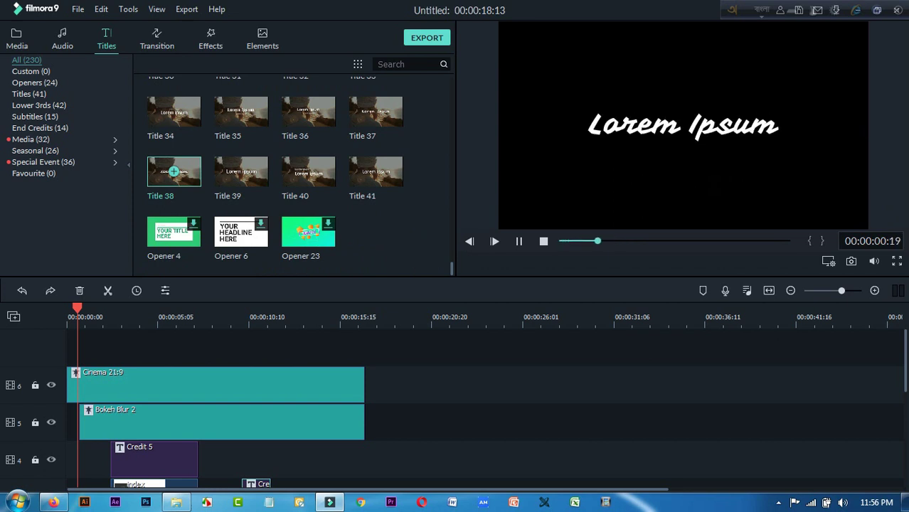
click(174, 111)
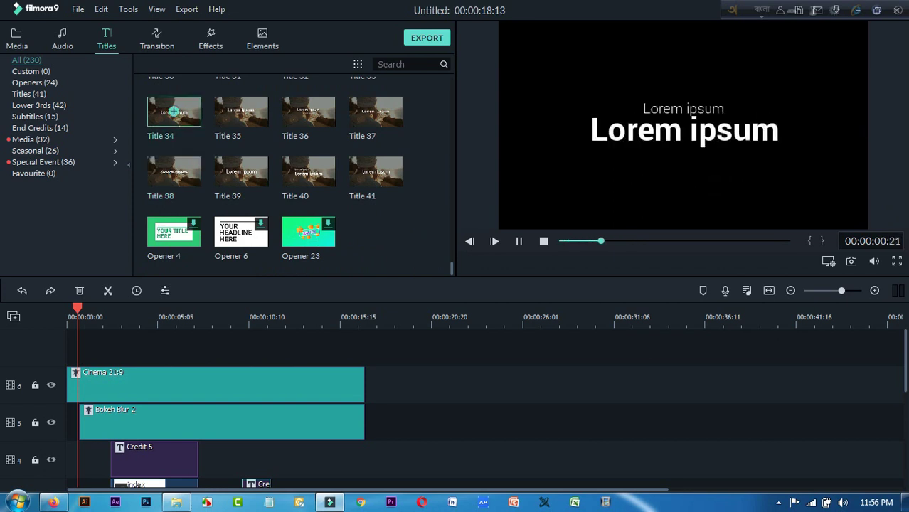
Examine the animated title presets, previewing Title 26 through Title 29 and Title 1.
scroll(174, 111, up, 3)
click(173, 171)
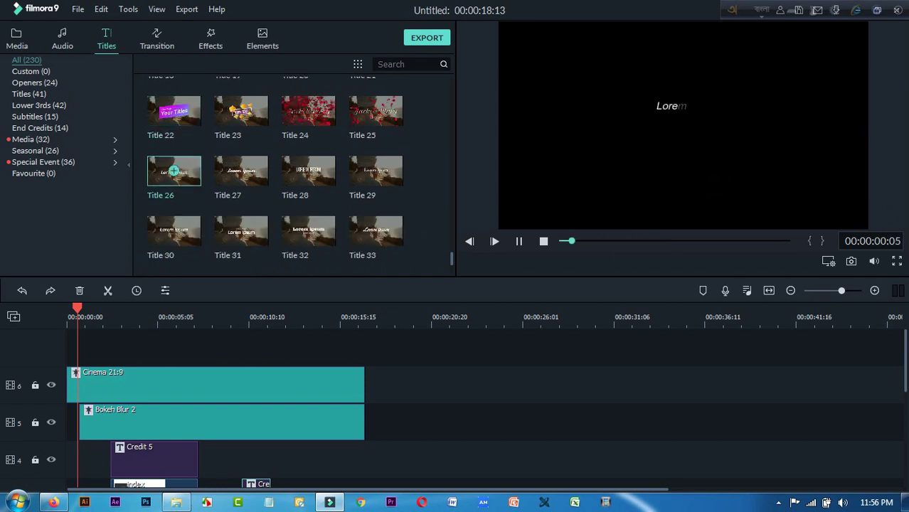
click(241, 170)
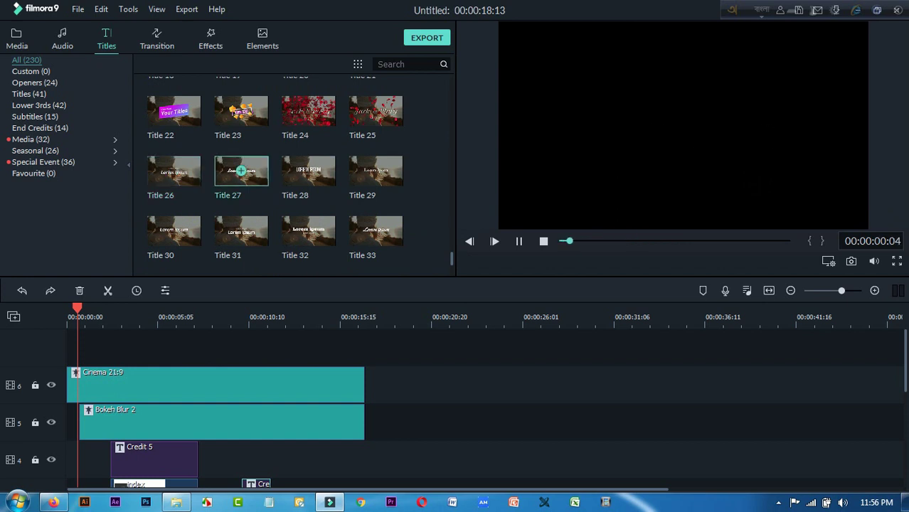
click(308, 171)
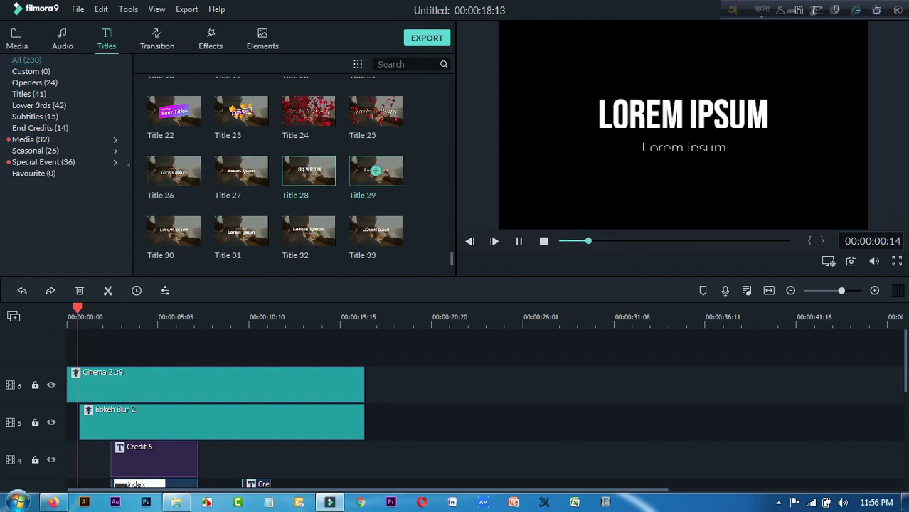
click(376, 170)
scroll(376, 171, up, 3)
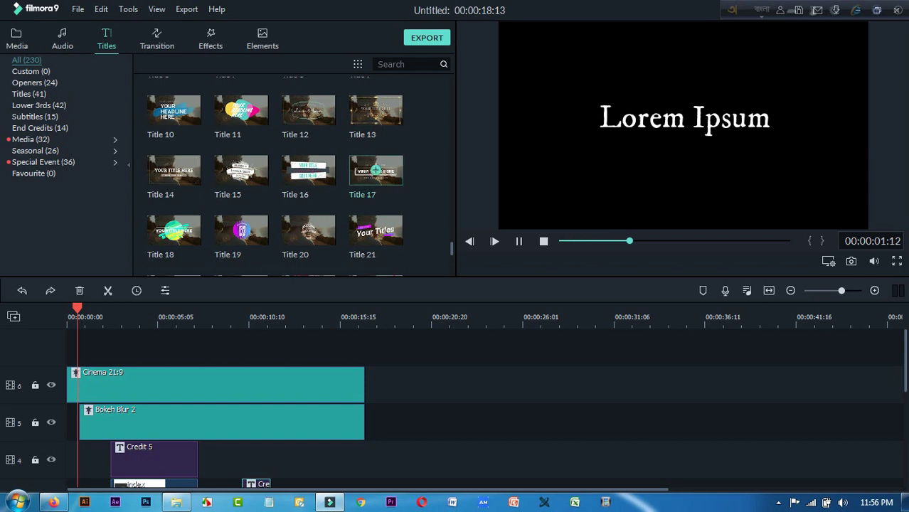
scroll(376, 171, up, 3)
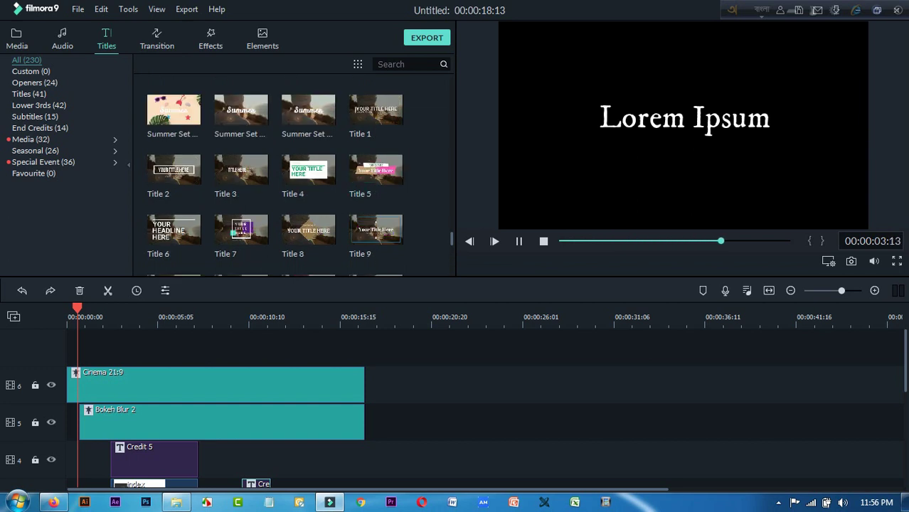
click(375, 111)
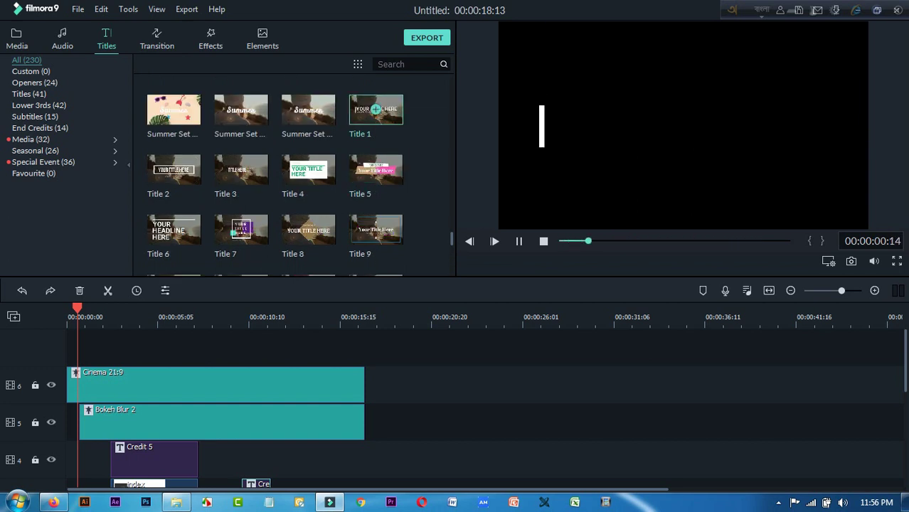
scroll(375, 110, up, 8)
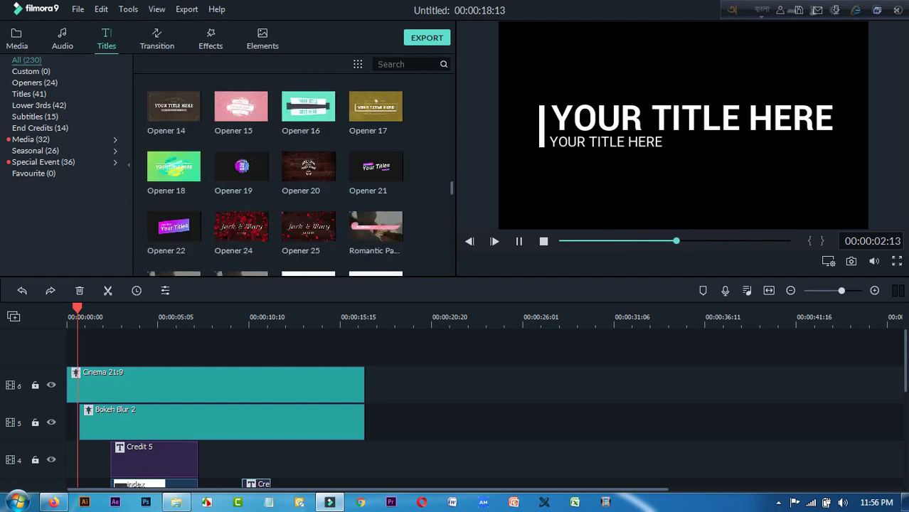
Find the subtitle presets in the titles library and preview Subtitle 3 and Subtitle 4.
scroll(308, 228, down, 5)
scroll(308, 227, up, 2)
scroll(309, 227, down, 2)
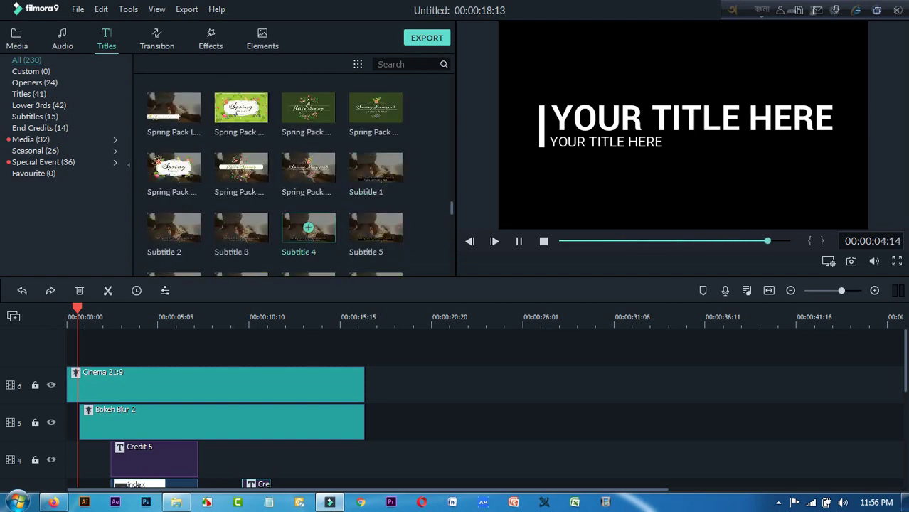
click(242, 227)
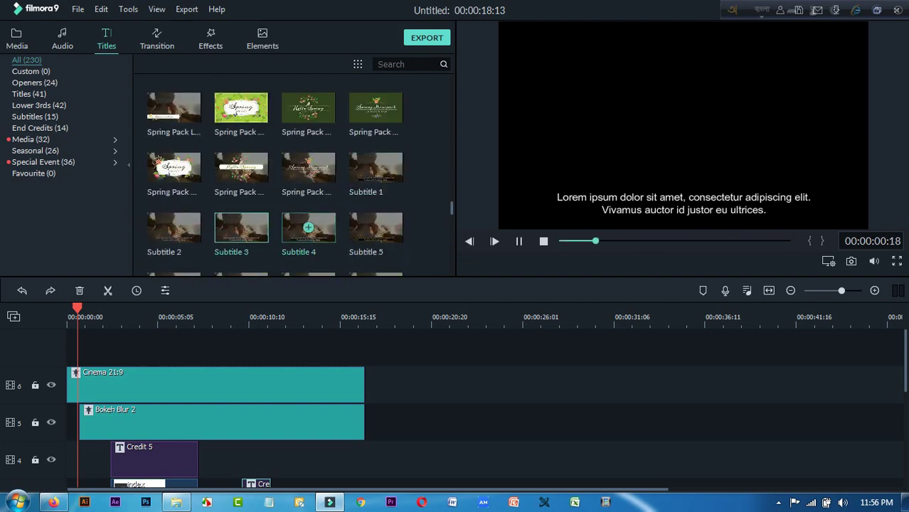
click(308, 227)
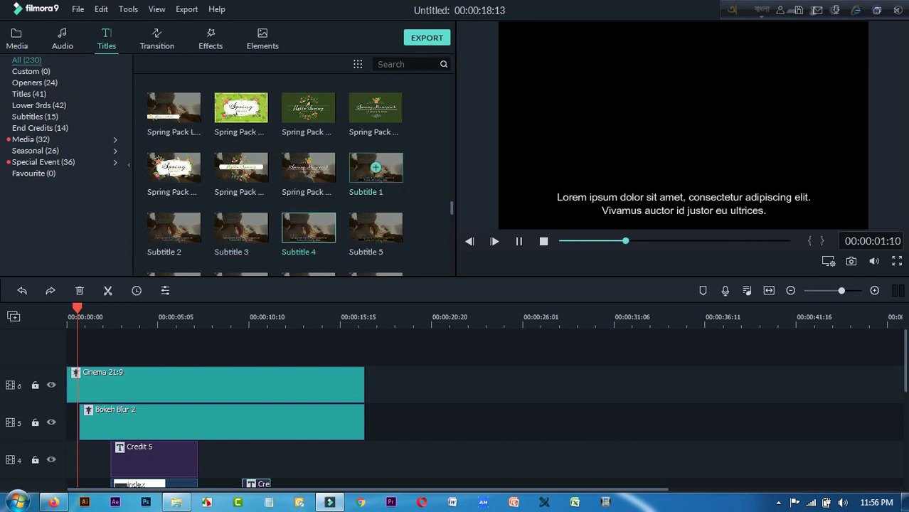
click(241, 228)
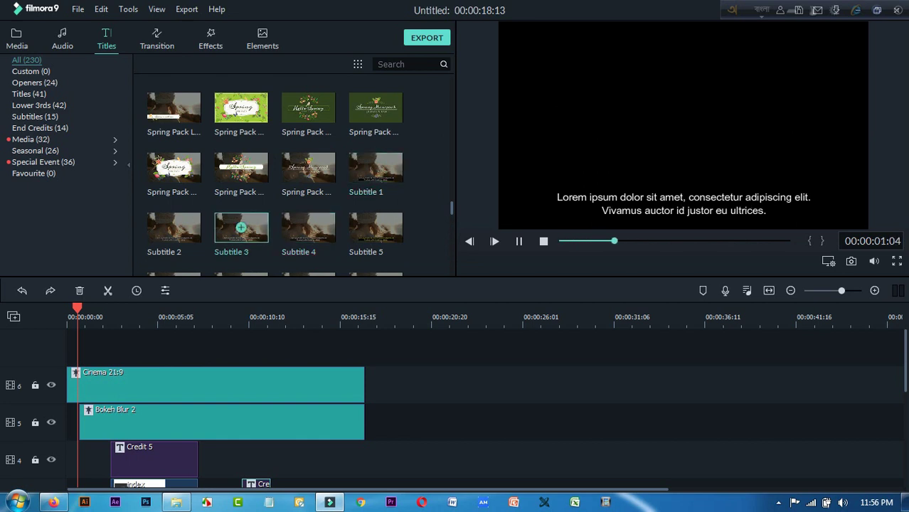
Examine the remaining subtitle presets, previewing Subtitle 10 through Subtitle 15 and comparing Subtitle 12 with Subtitle 13.
scroll(308, 228, down, 3)
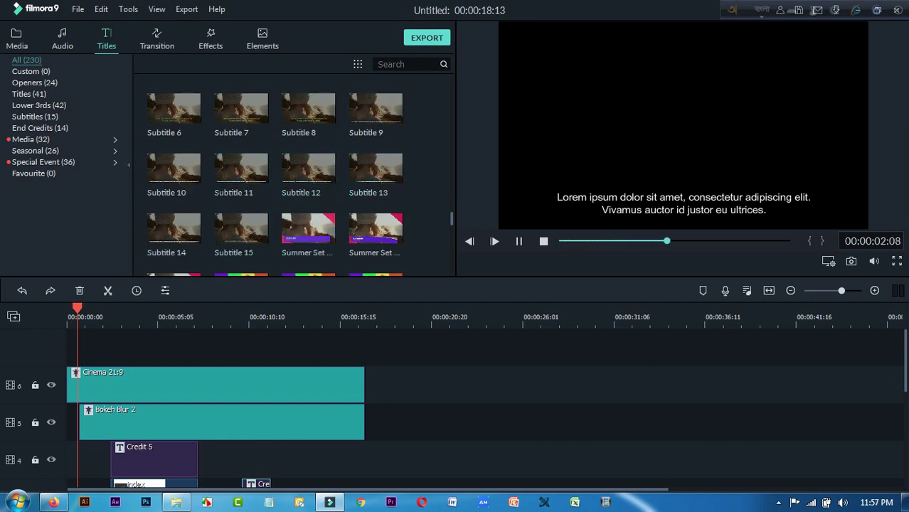
click(241, 227)
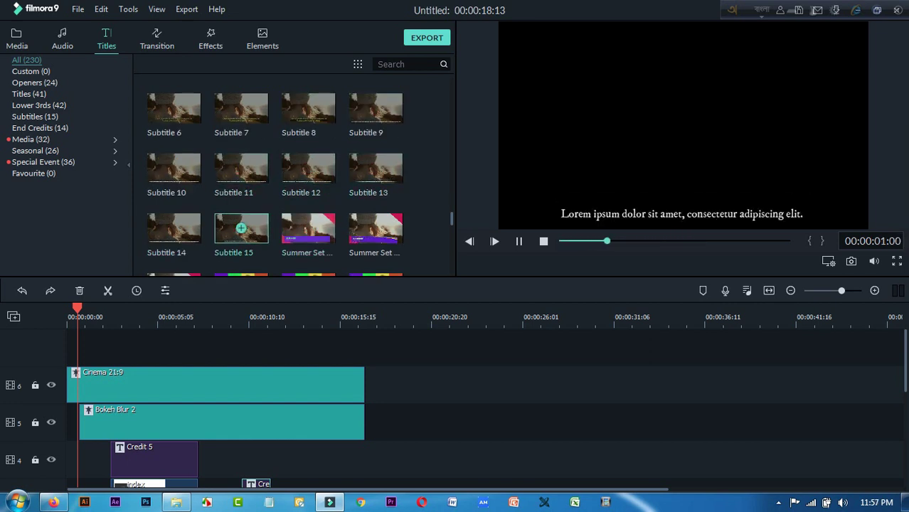
click(174, 228)
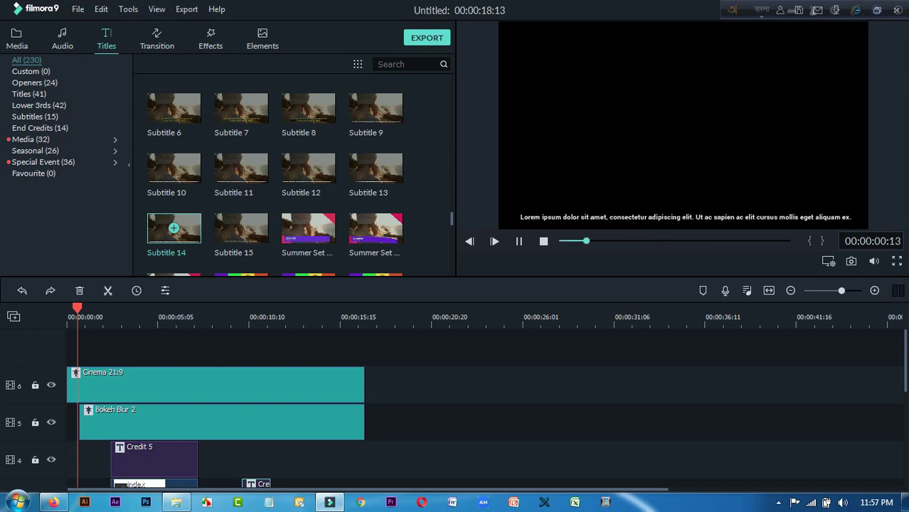
click(376, 169)
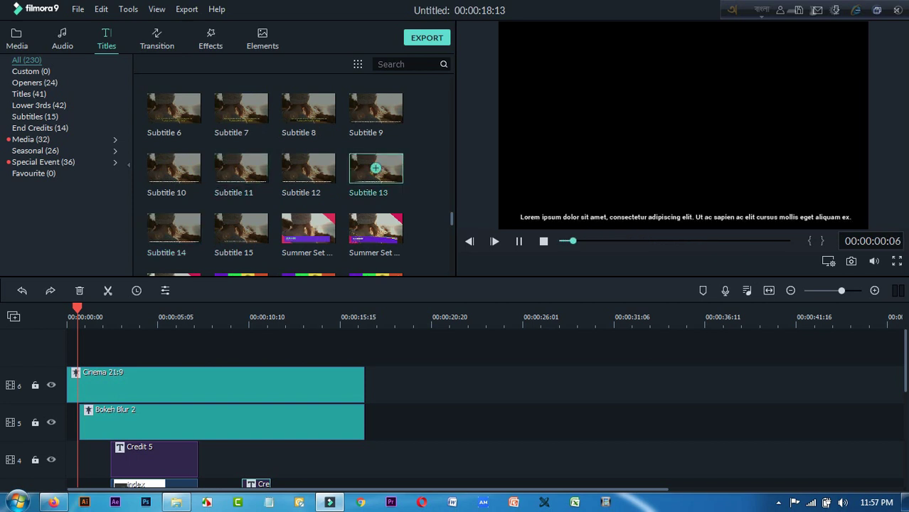
click(308, 168)
click(308, 168)
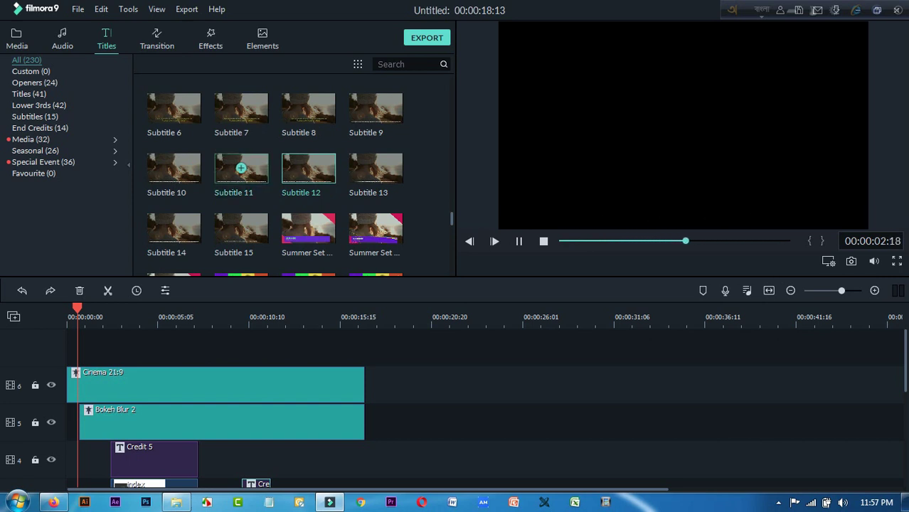
click(241, 168)
click(174, 168)
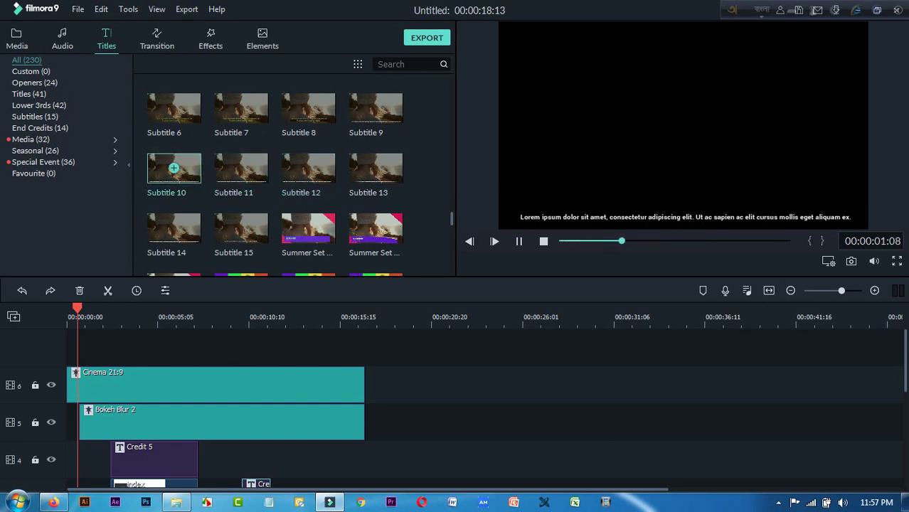
click(375, 168)
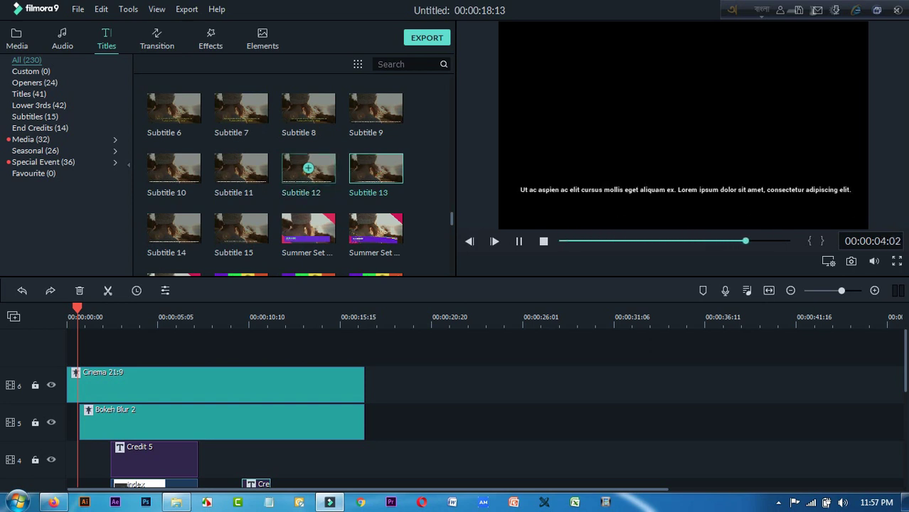
click(308, 168)
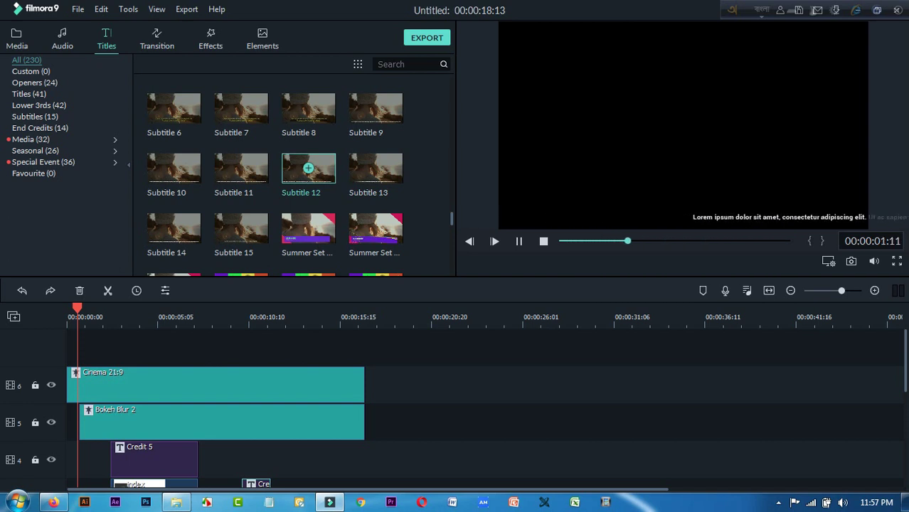
Add Subtitle 12 on a new track above Cinema 21:9 at about 00:00:01:15, preview it, and open its advanced text editor.
drag(308, 168, 137, 349)
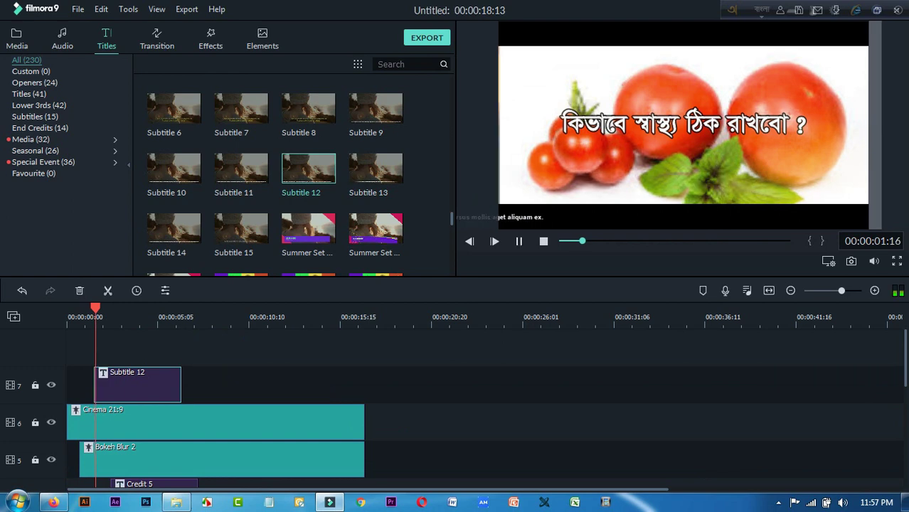
click(520, 241)
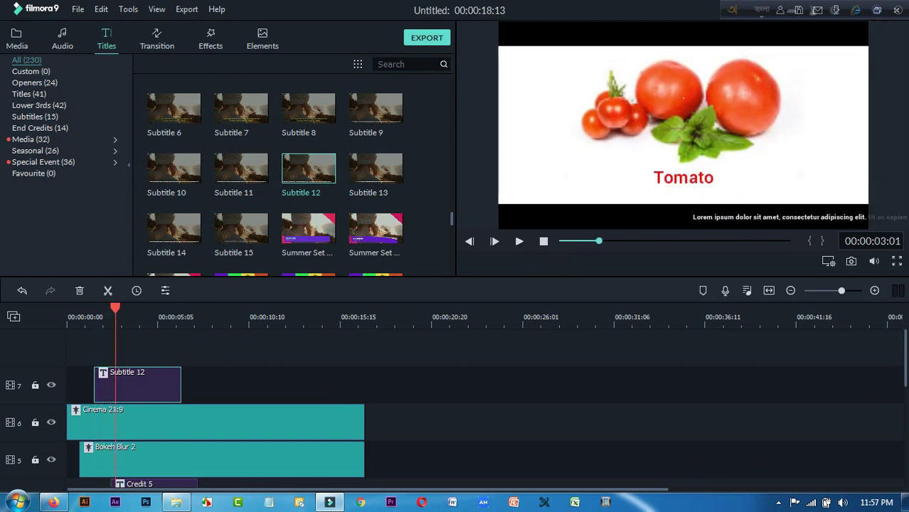
double_click(137, 384)
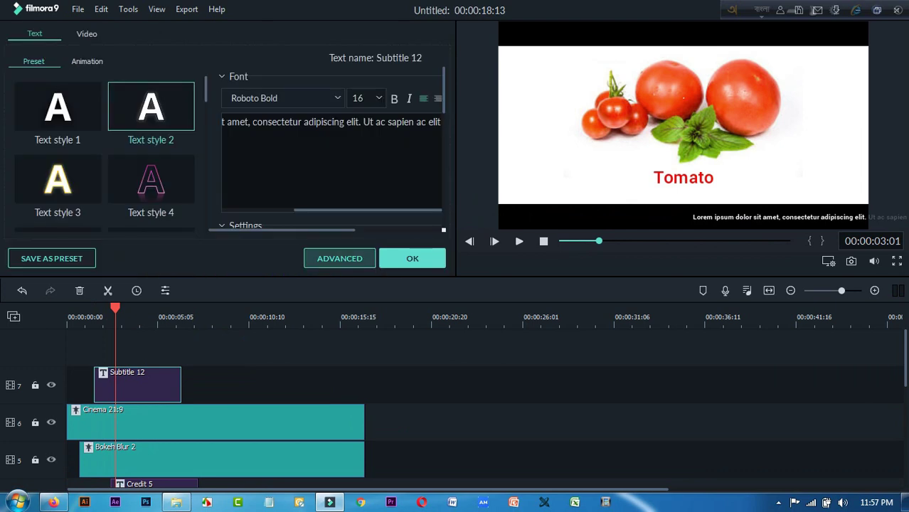
click(339, 259)
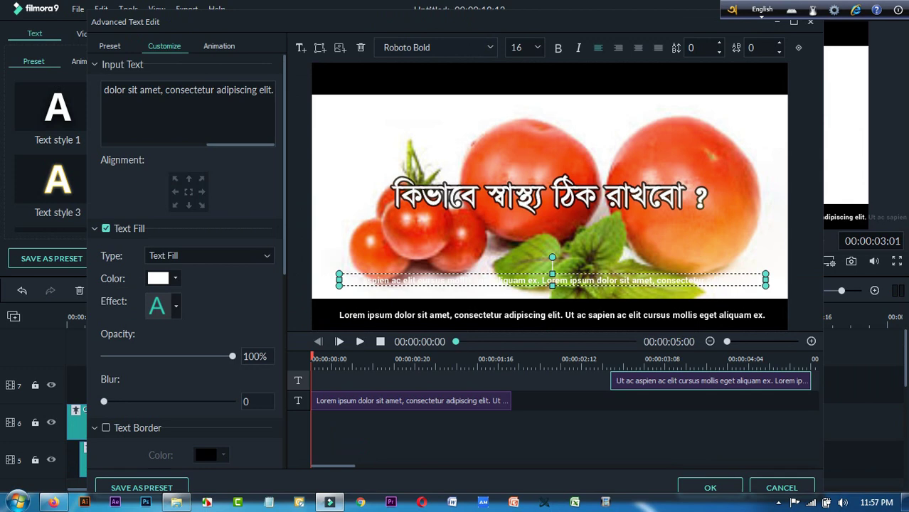
Try extending the lower "Lorem ipsum dolor sit amet" text line to the full 00:00:05:00 and preview its scrolling.
click(526, 315)
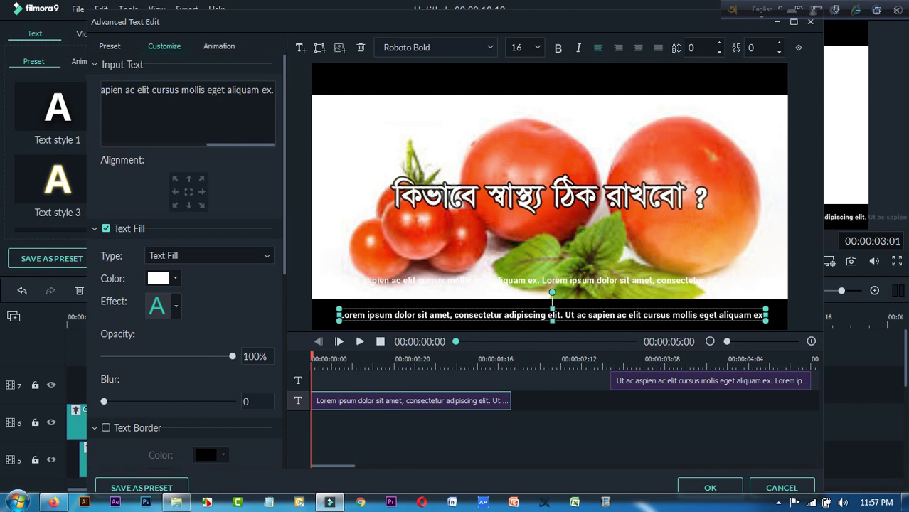
drag(510, 402, 811, 401)
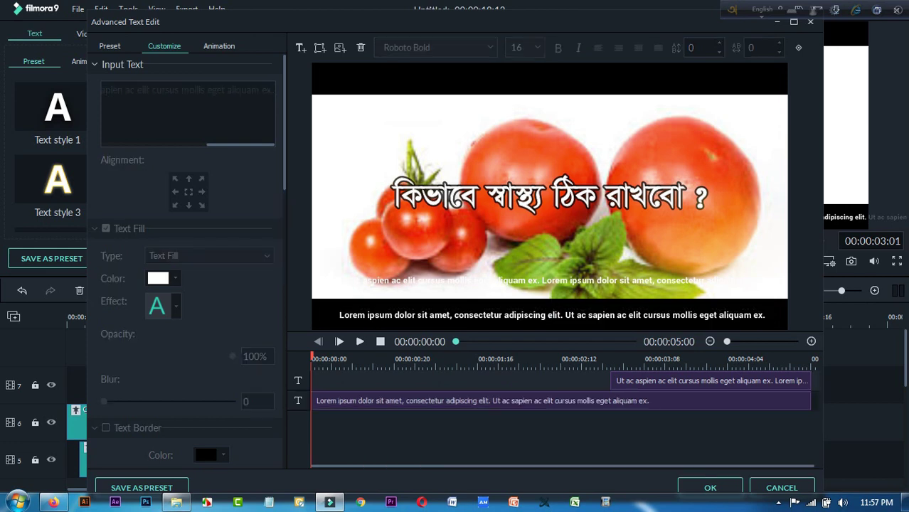
click(360, 342)
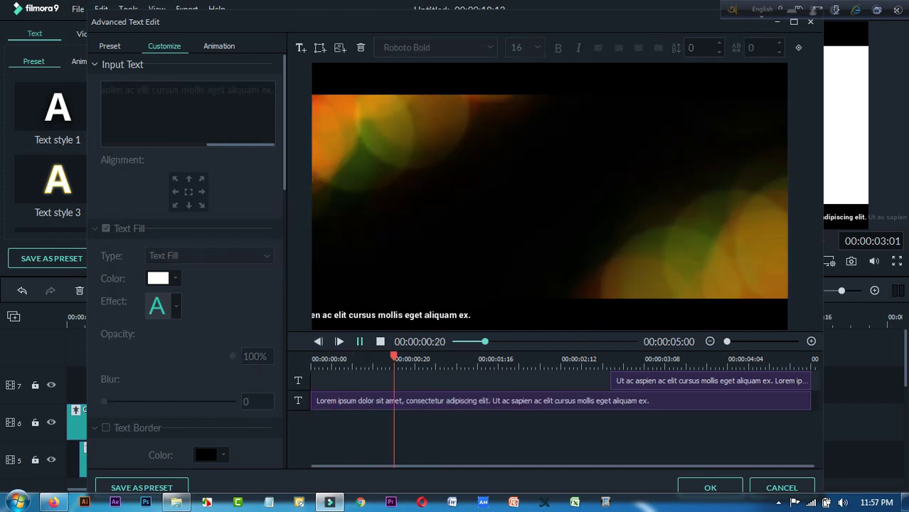
click(360, 342)
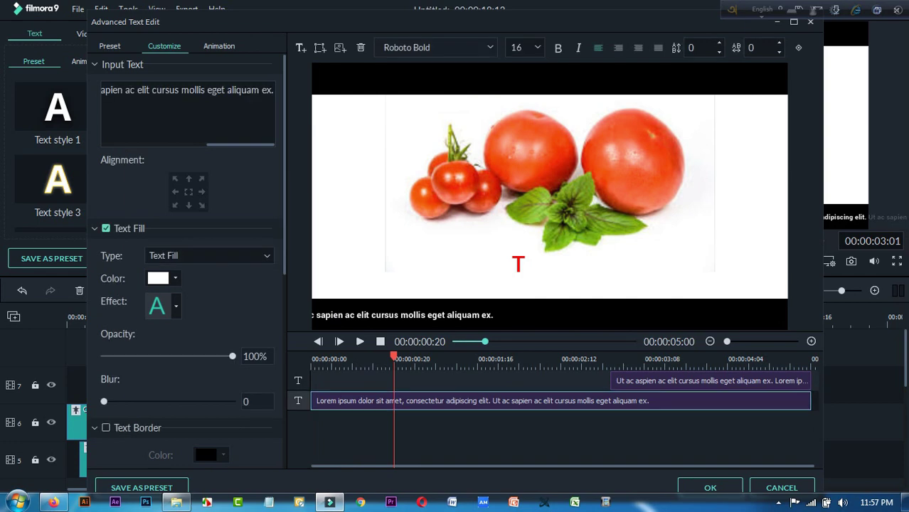
Delete the "Lorem ipsum dolor sit amet" line, extend the remaining line across the full 00:00:05:00, and preview it.
key(Delete)
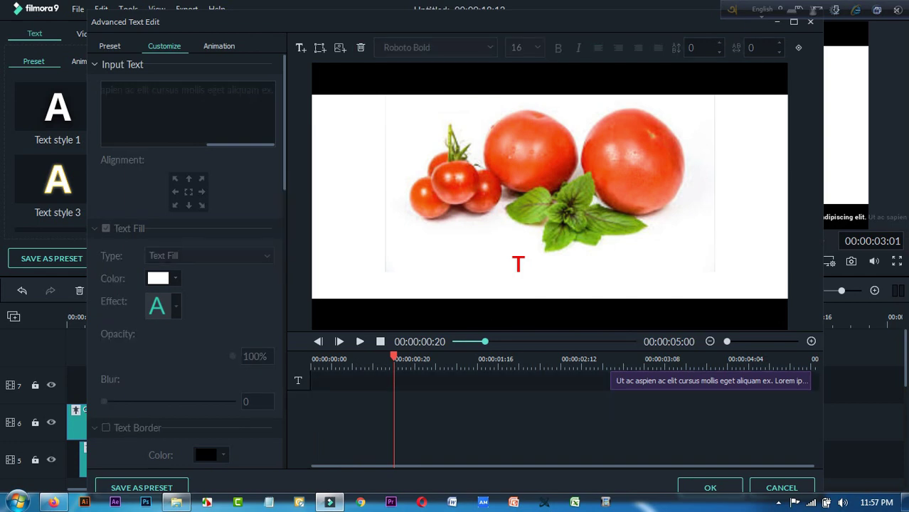
click(710, 380)
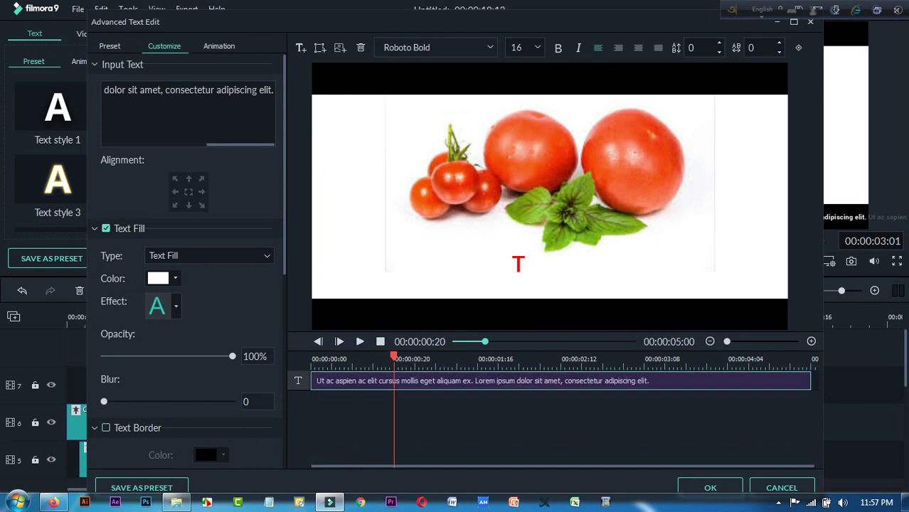
click(381, 342)
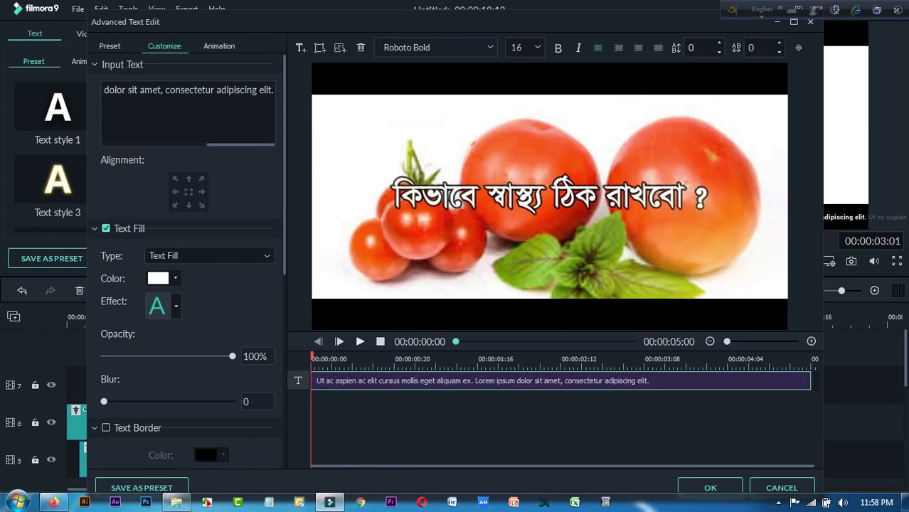
key(space)
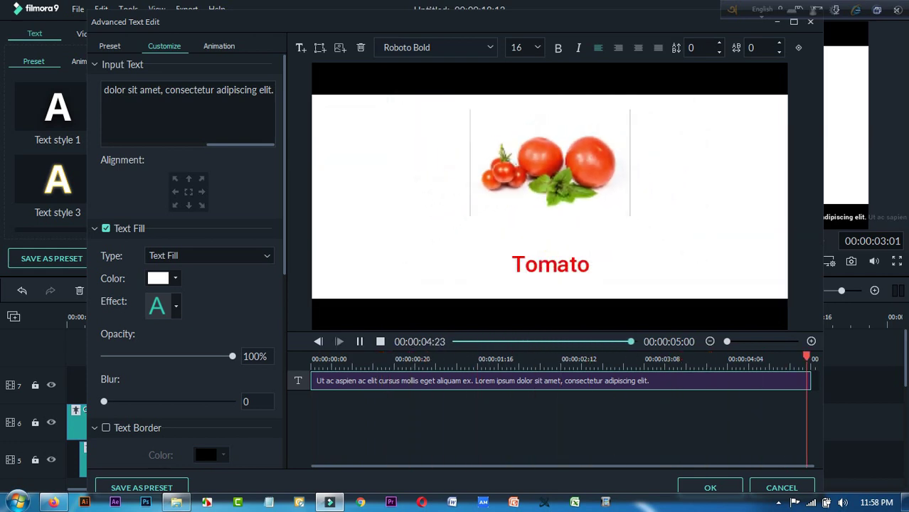
Move the remaining "Ut ac aspien" text line down onto the lower black cinema bar at 00:00:00:08 and preview its scrolling.
click(352, 361)
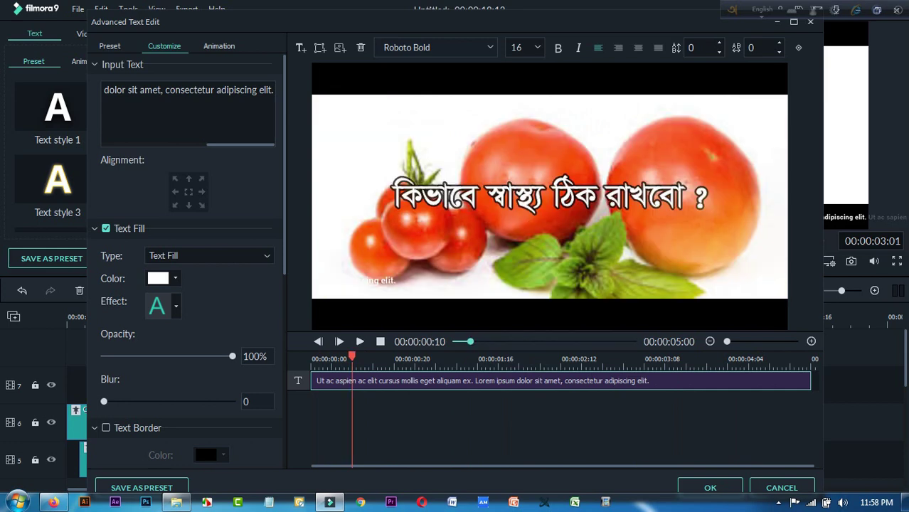
mouse_move(352, 359)
mouse_down()
mouse_move(413, 359)
mouse_move(344, 359)
mouse_up()
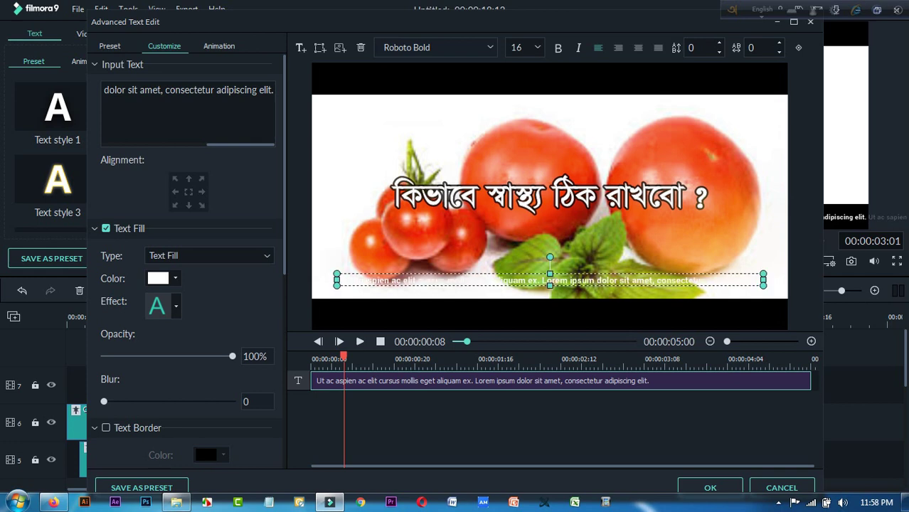
drag(550, 279, 549, 324)
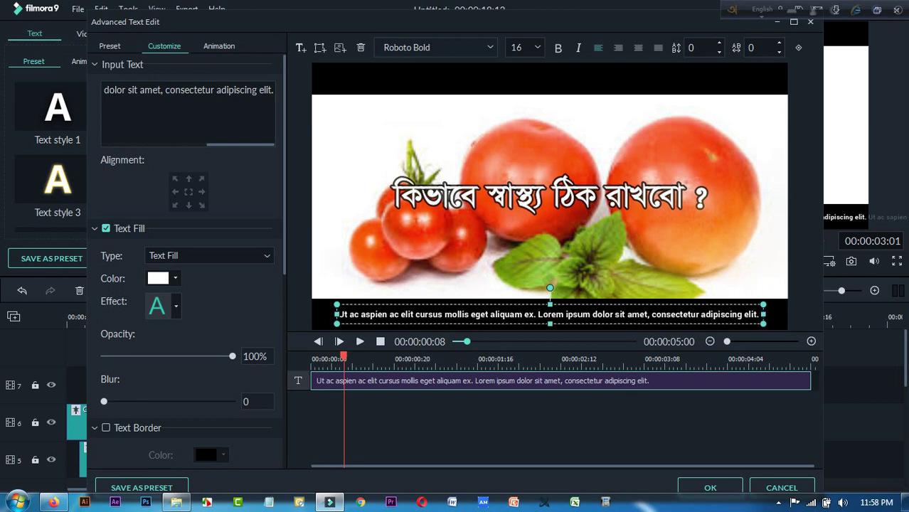
click(550, 427)
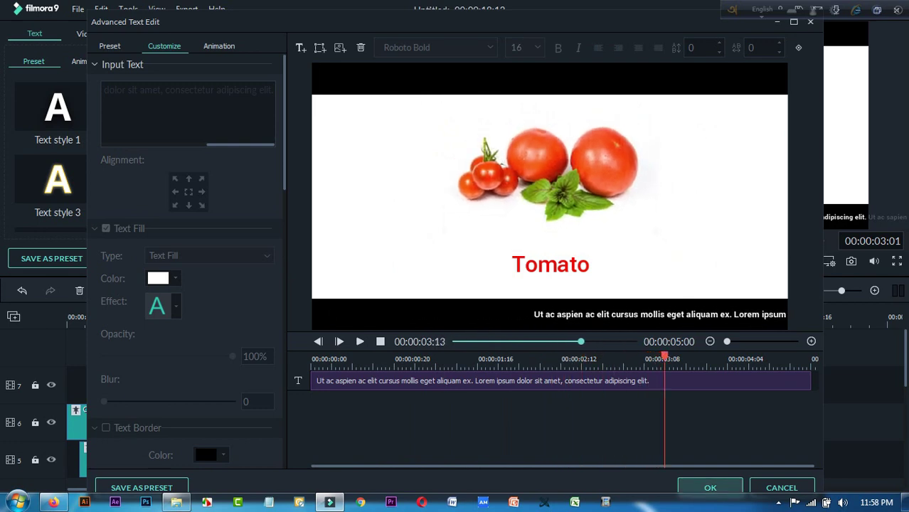
Apply the advanced text edits to Subtitle 12 and preview the scrolling line over the video from 00:00:03:01.
click(710, 487)
scroll(484, 409, down, 5)
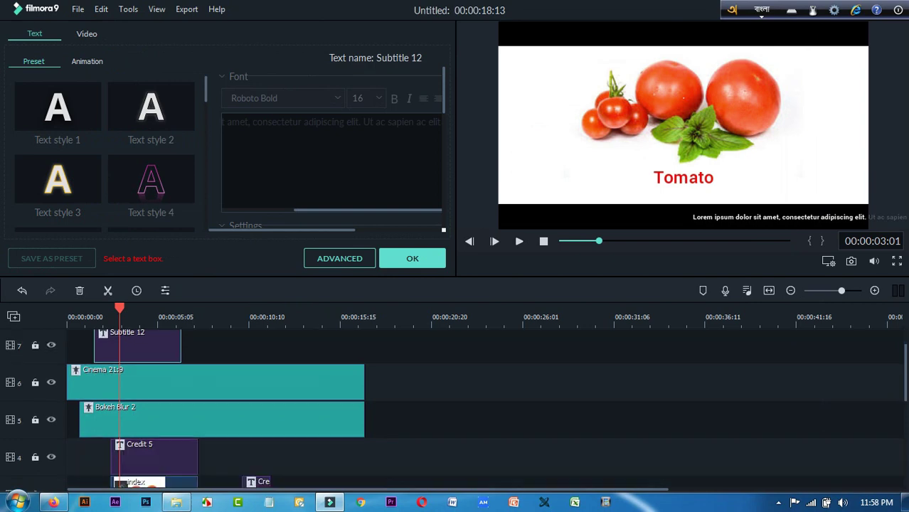
scroll(484, 409, up, 3)
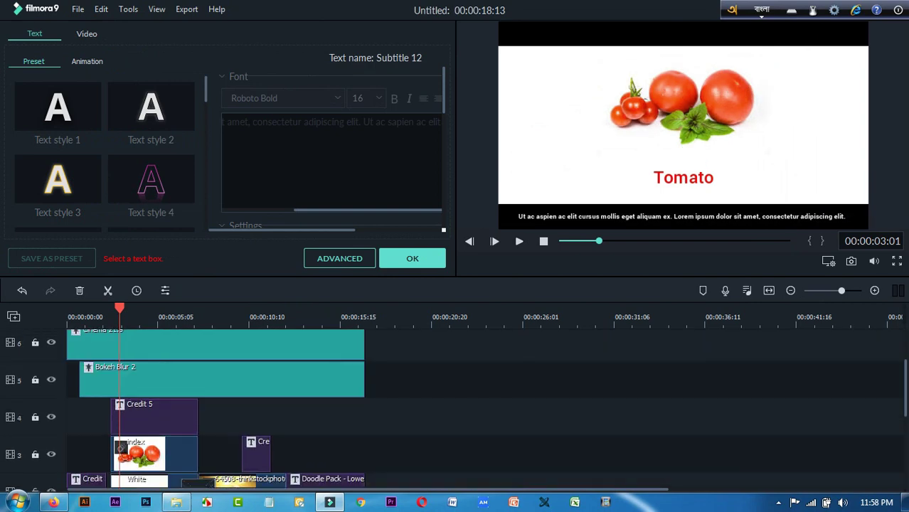
scroll(484, 409, up, 1)
key(space)
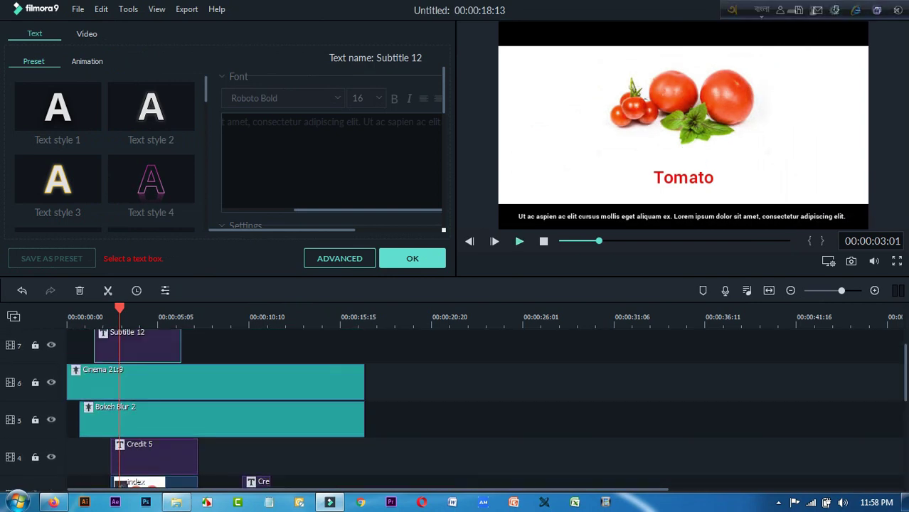
click(519, 241)
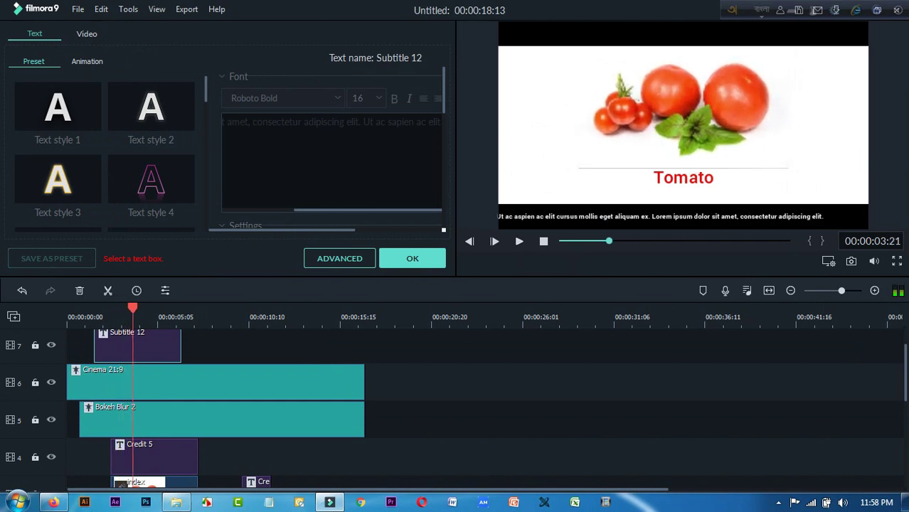
Lengthen Subtitle 12 to about 00:00:26:07, preview its scrolling, and move the clip to the start of the timeline.
drag(181, 348, 554, 349)
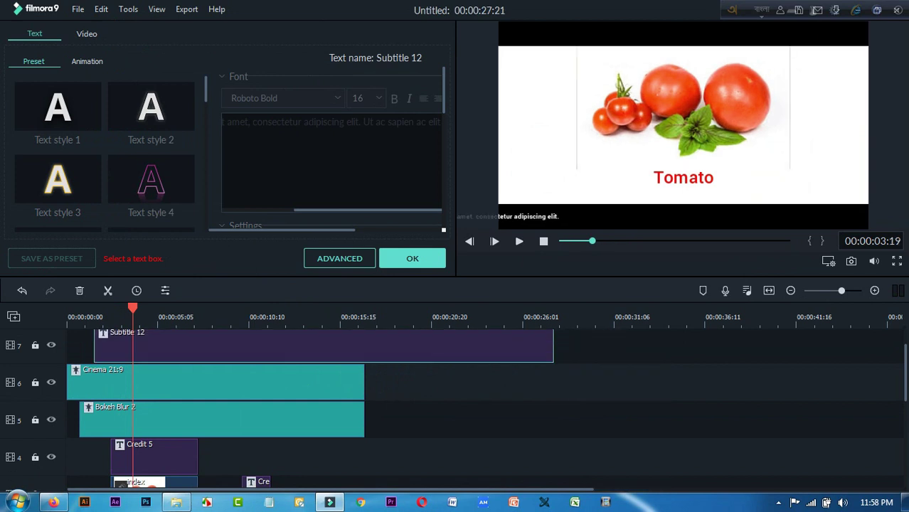
scroll(487, 408, up, 1)
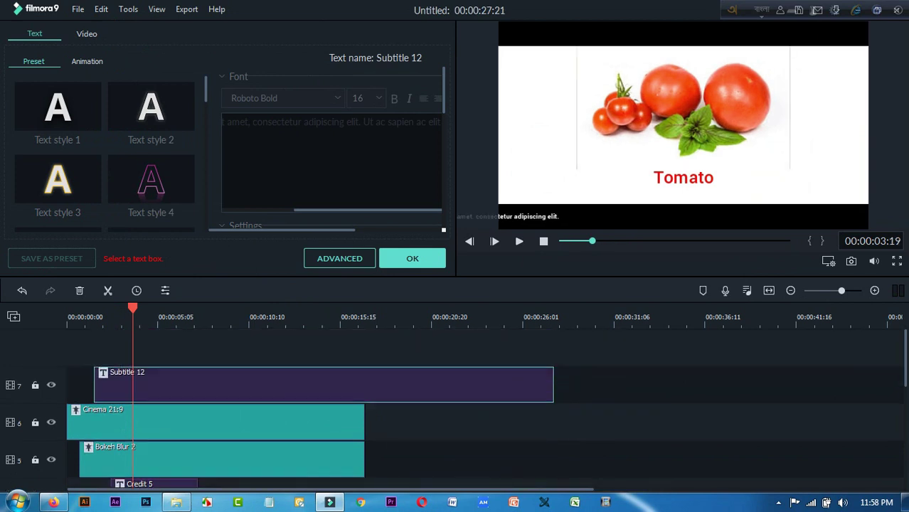
click(520, 242)
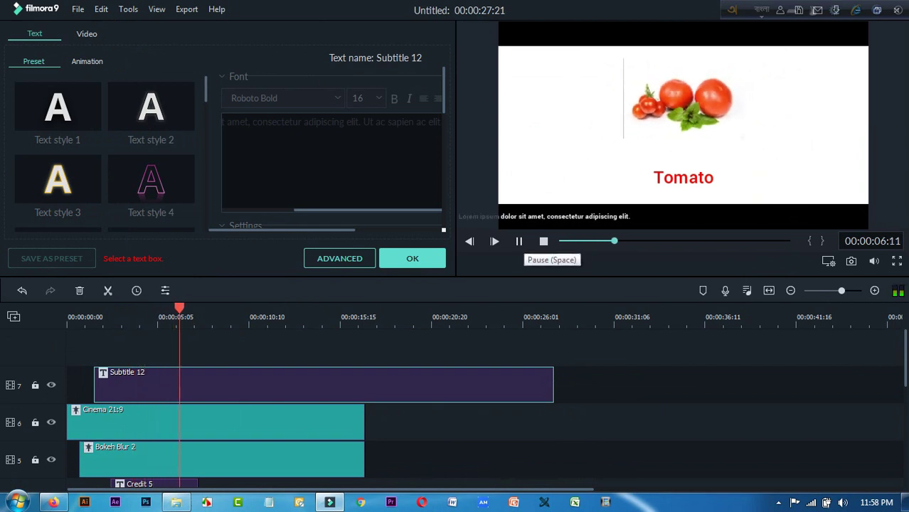
click(519, 242)
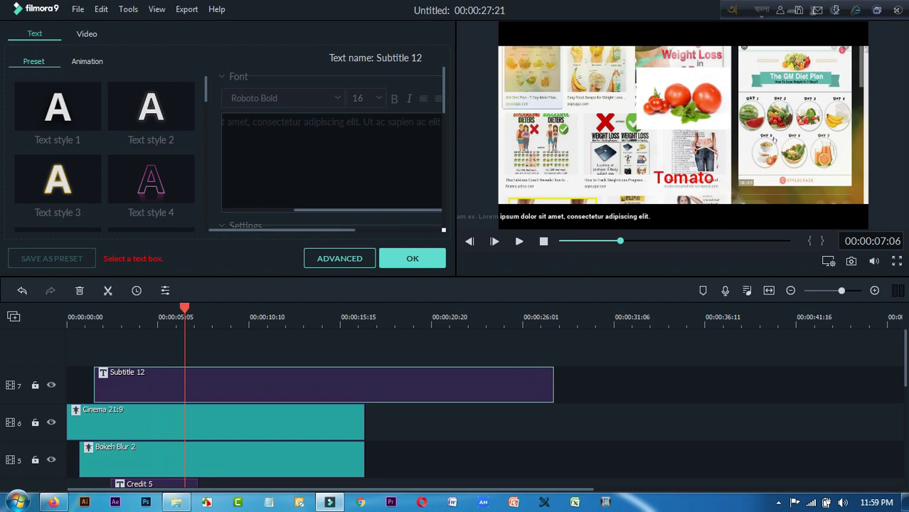
drag(327, 385, 299, 385)
click(412, 258)
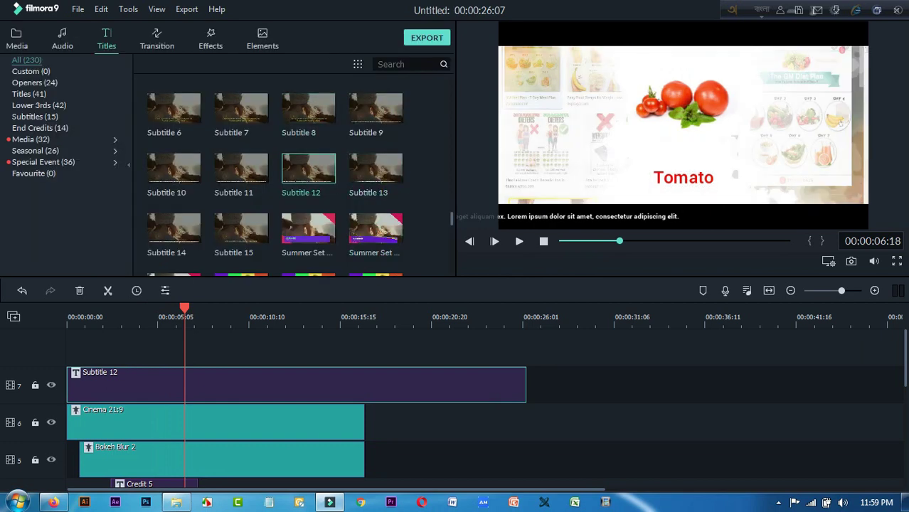
Look through the transitions and effects libraries, and examine the Doodle Pack, emoji, and hand-drawn items among the elements.
click(157, 39)
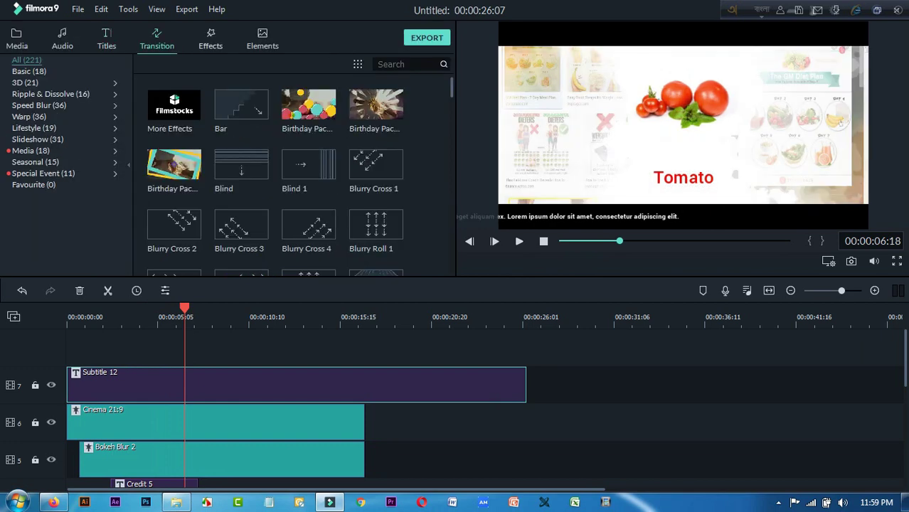
click(211, 39)
scroll(275, 175, up, 5)
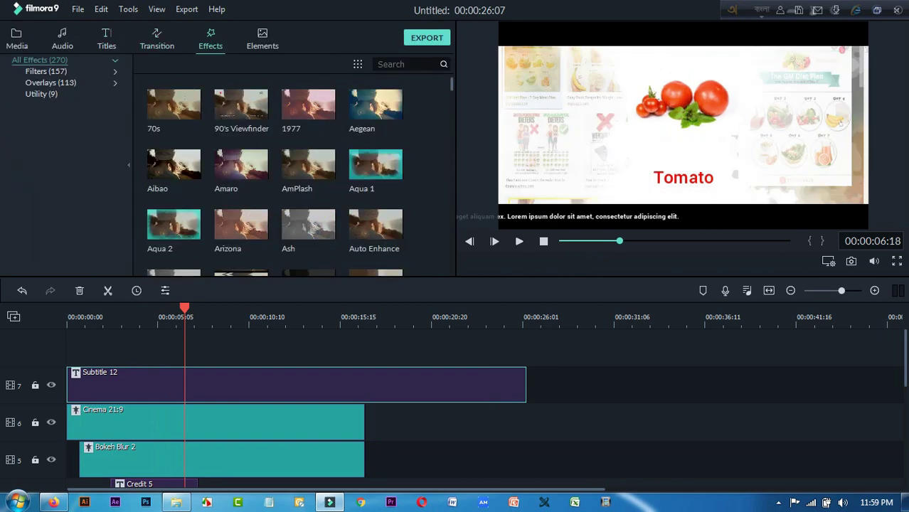
scroll(275, 175, down, 3)
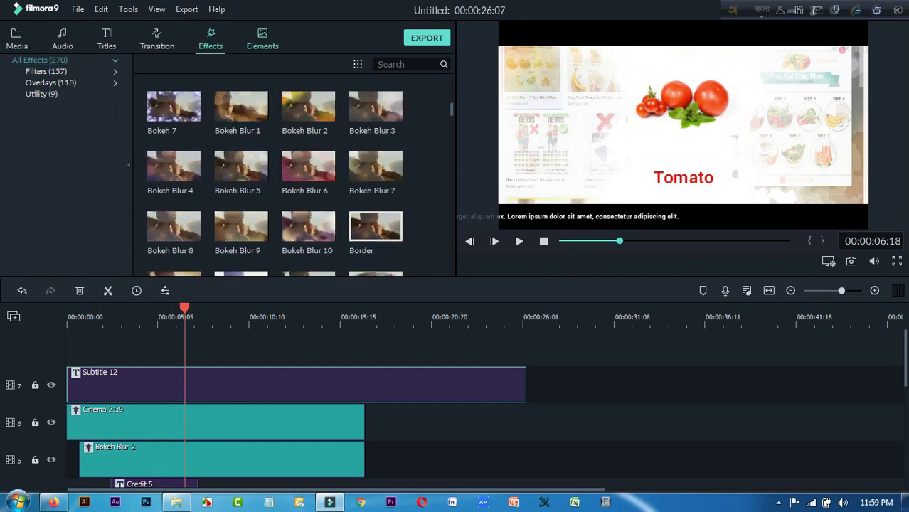
click(263, 39)
scroll(397, 236, down, 10)
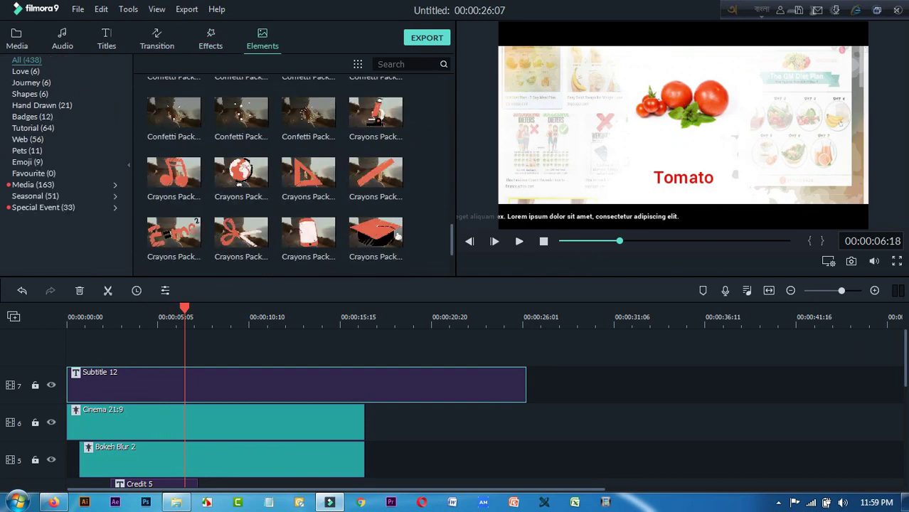
scroll(397, 236, down, 8)
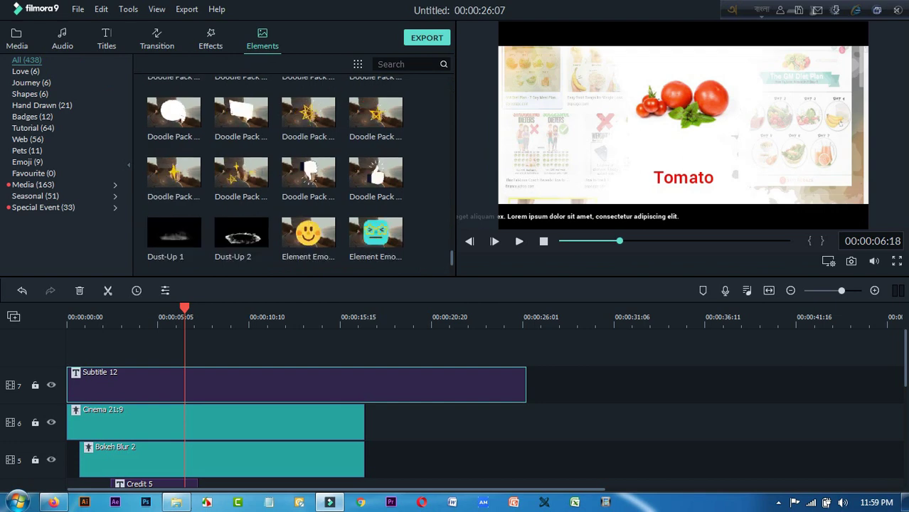
scroll(308, 173, down, 5)
scroll(308, 173, up, 5)
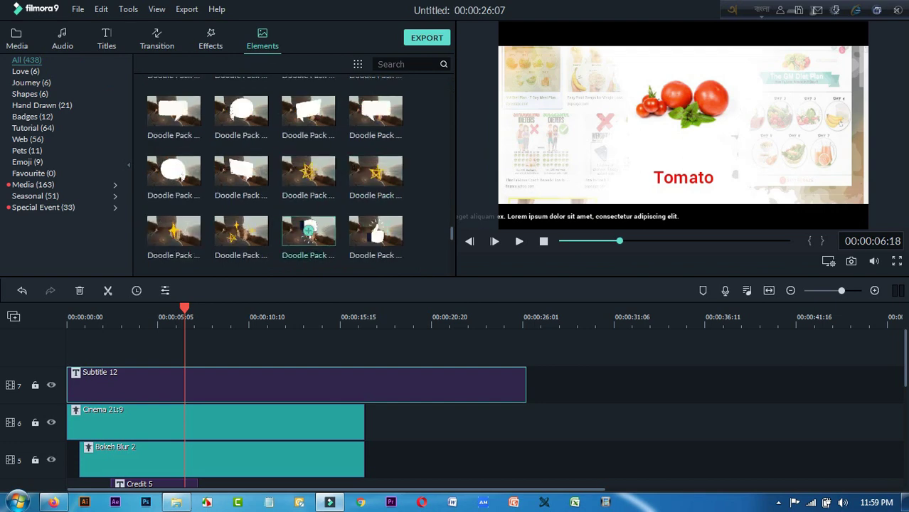
scroll(308, 231, down, 3)
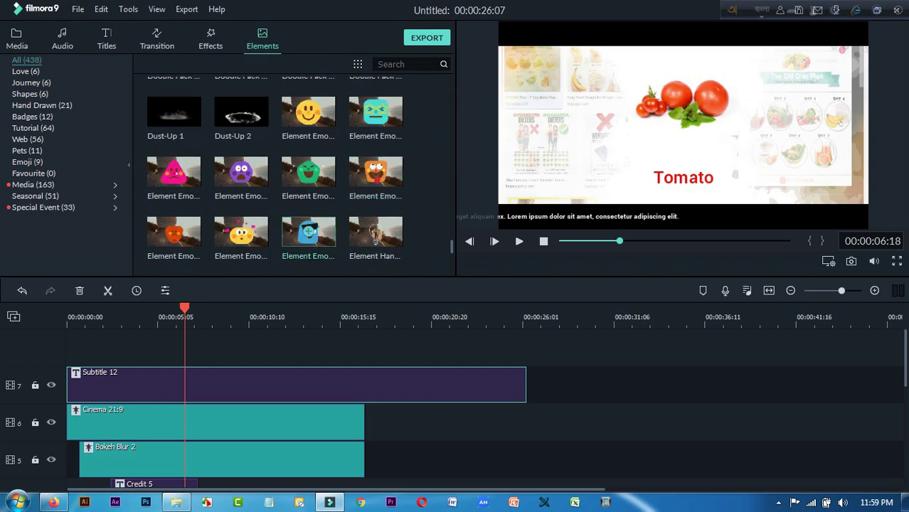
scroll(308, 231, down, 3)
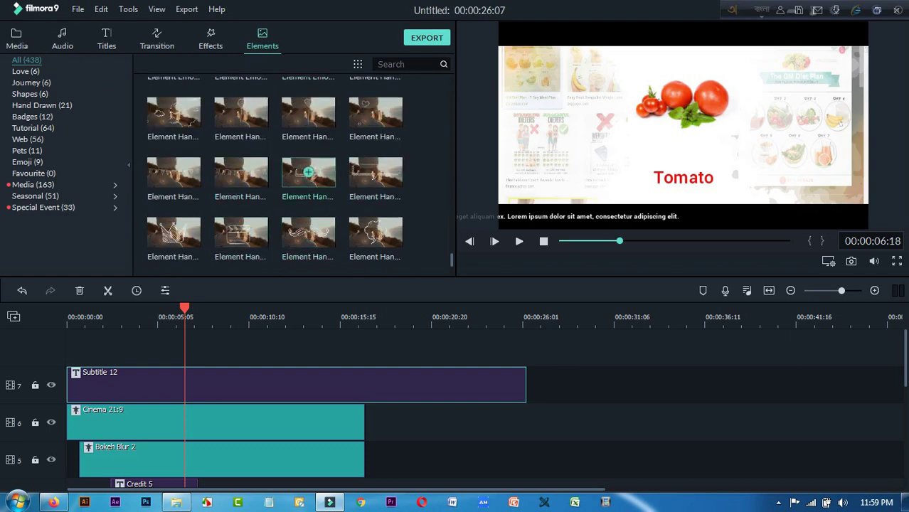
scroll(370, 235, up, 3)
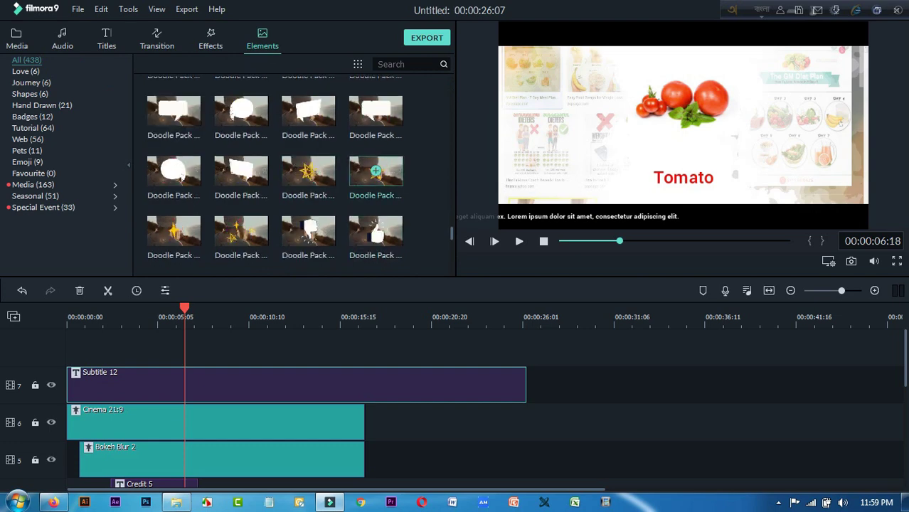
Add Element Emoji 9 on a new track above Subtitle 12 at about 00:00:09:08 and preview it over the video.
click(308, 231)
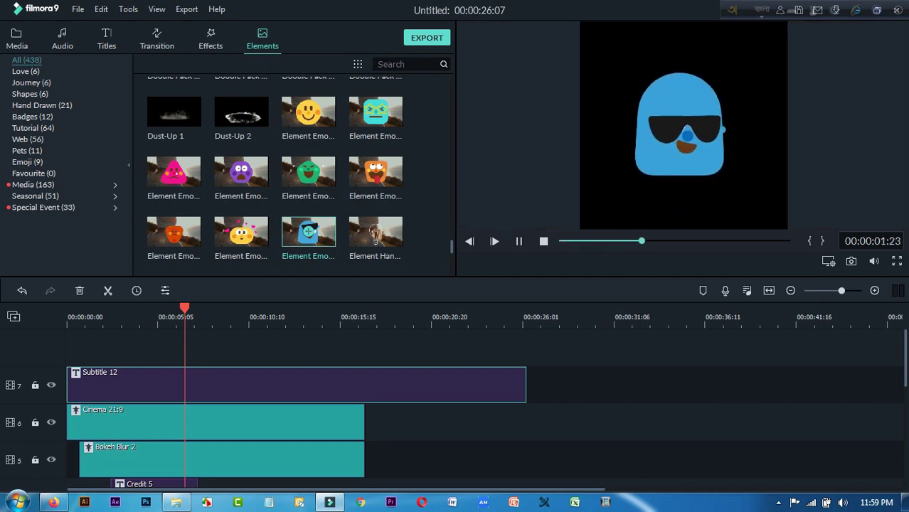
drag(308, 231, 272, 348)
click(230, 318)
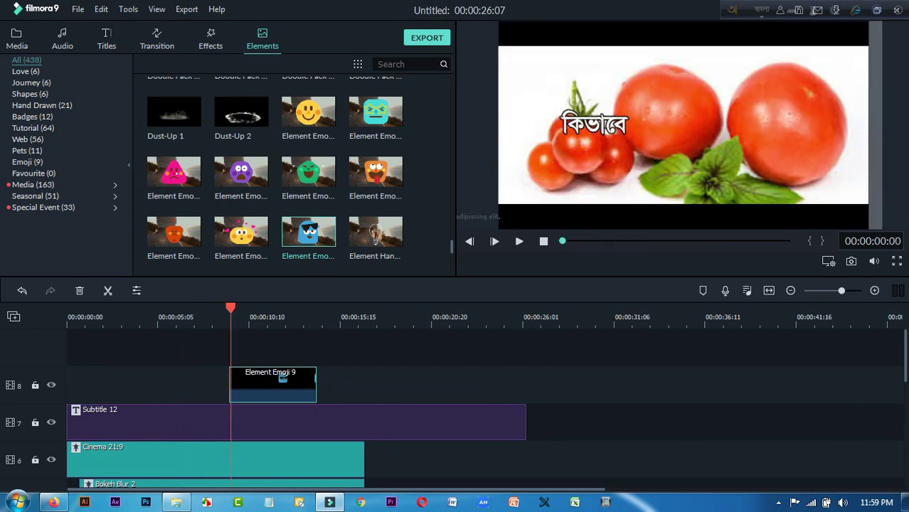
click(223, 318)
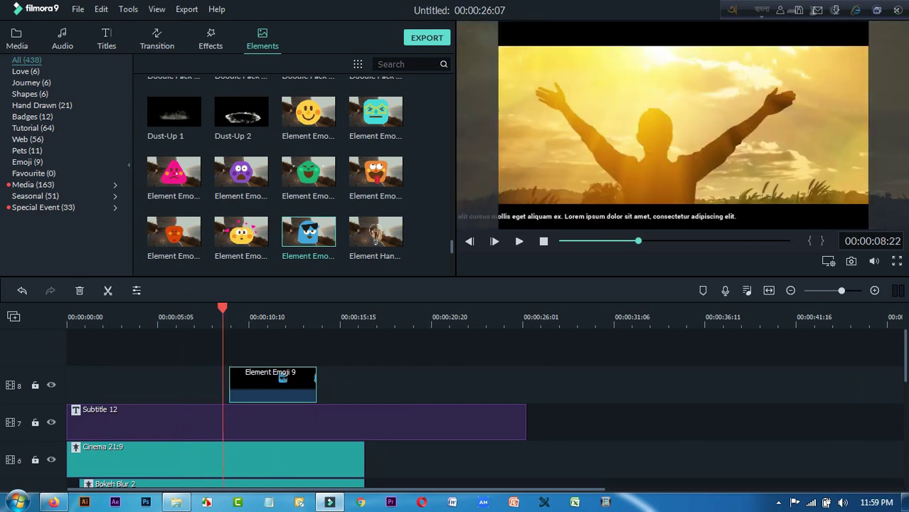
click(520, 241)
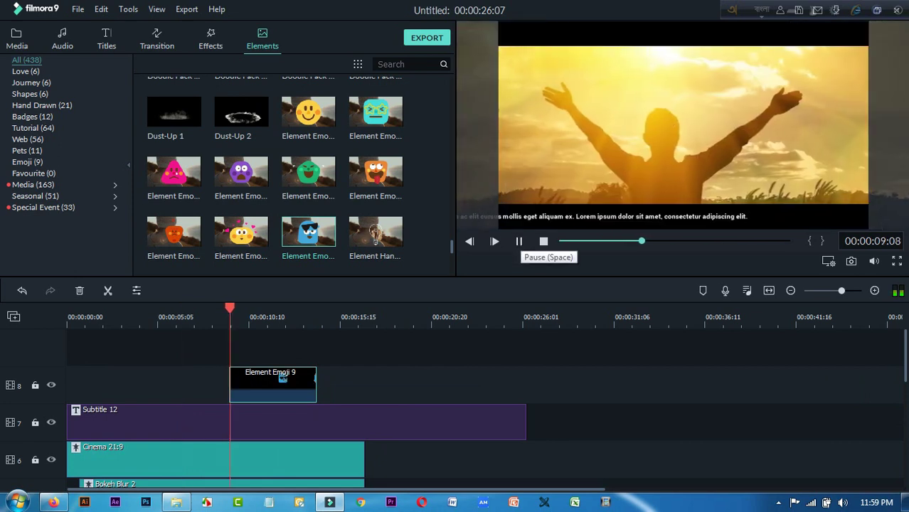
key(space)
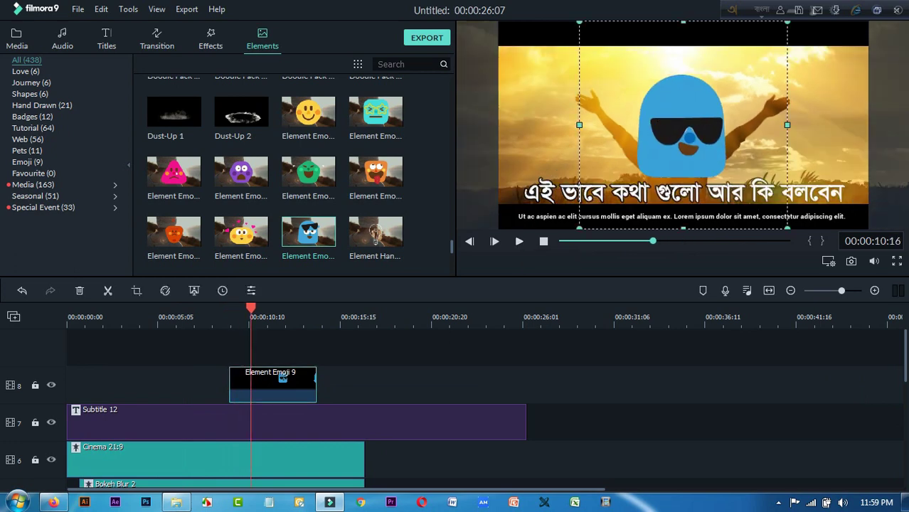
Shrink Element Emoji 9 to roughly a third, place it beside the silhouette's raised left-side hand, preview it, and accept the clip settings.
double_click(272, 385)
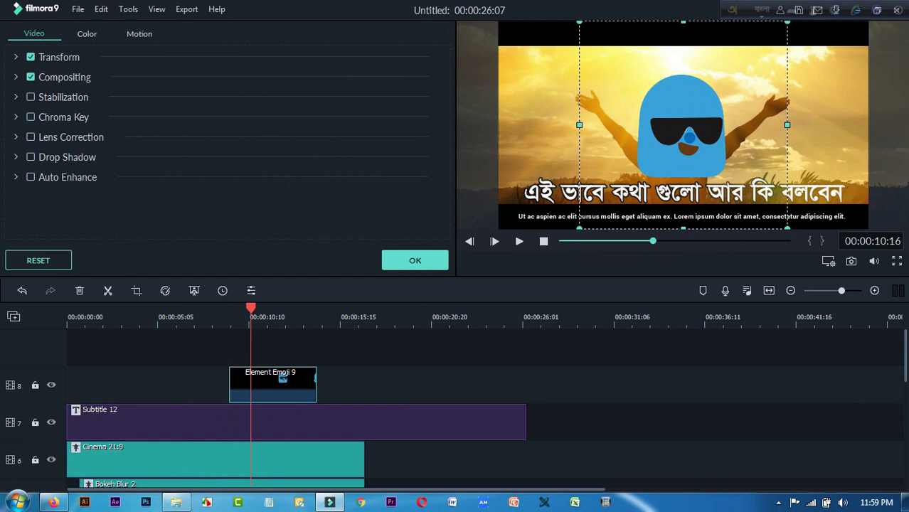
drag(579, 22, 710, 151)
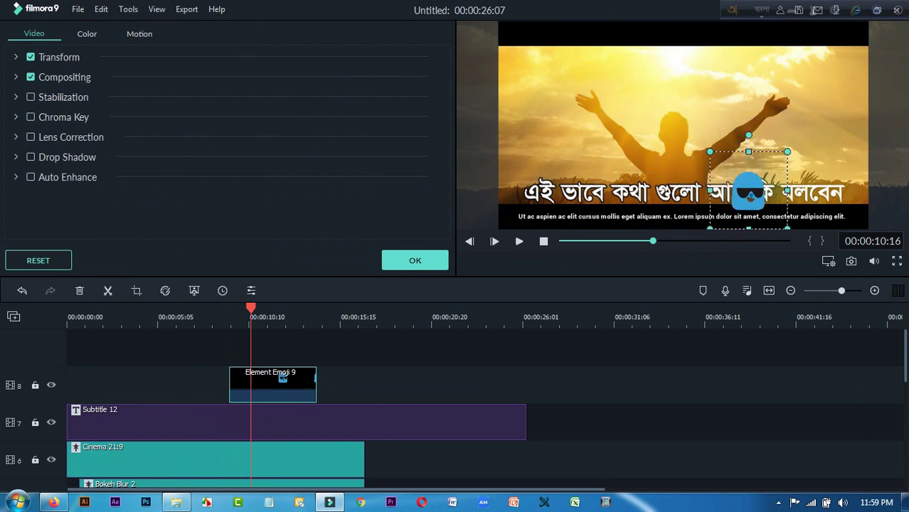
drag(750, 191, 568, 99)
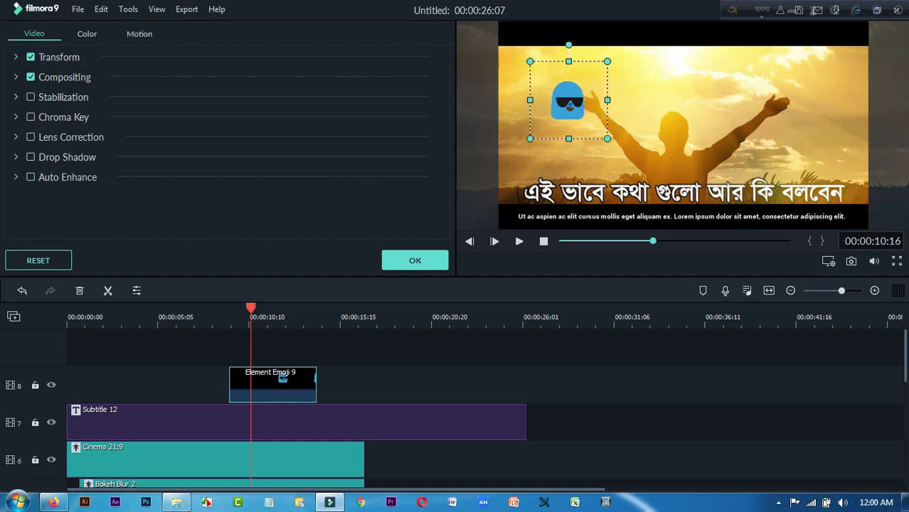
click(519, 241)
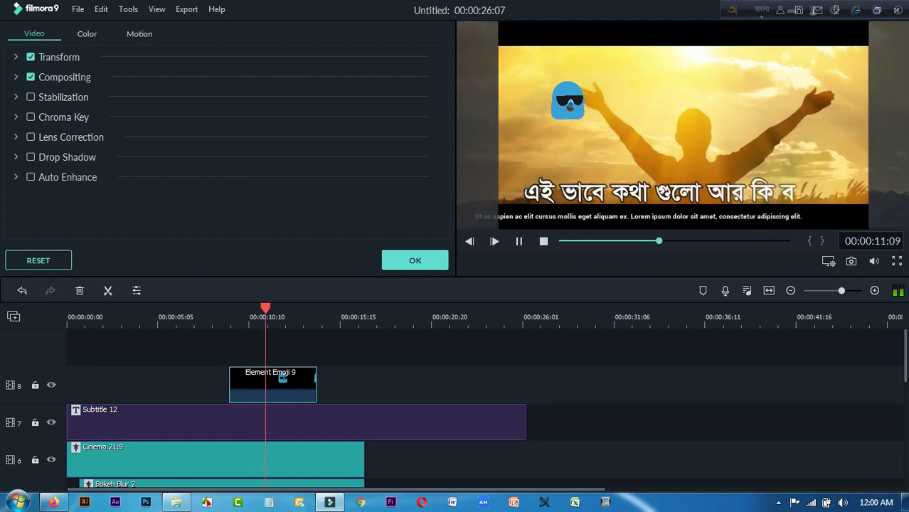
key(space)
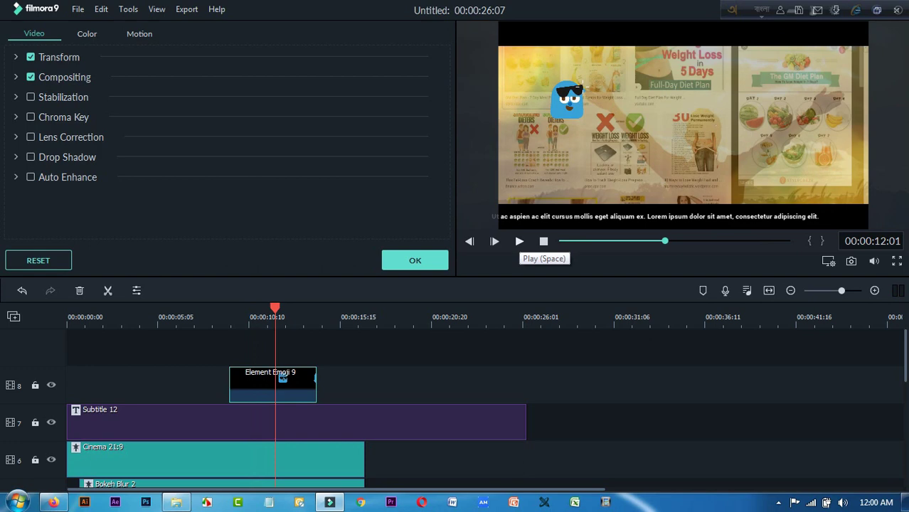
click(415, 260)
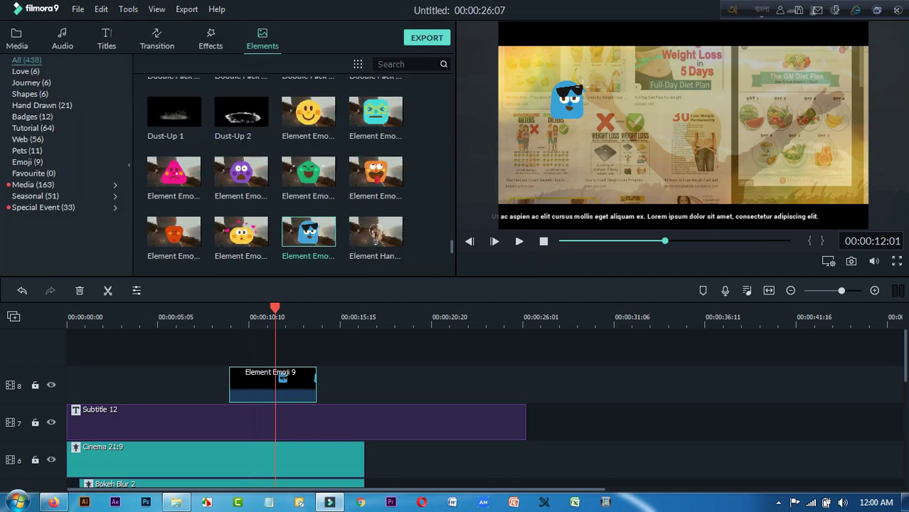
Examine more of the elements library, including the Element Love, motion, and Kung Fu items, with the timeline zoomed out.
scroll(455, 398, down, 3)
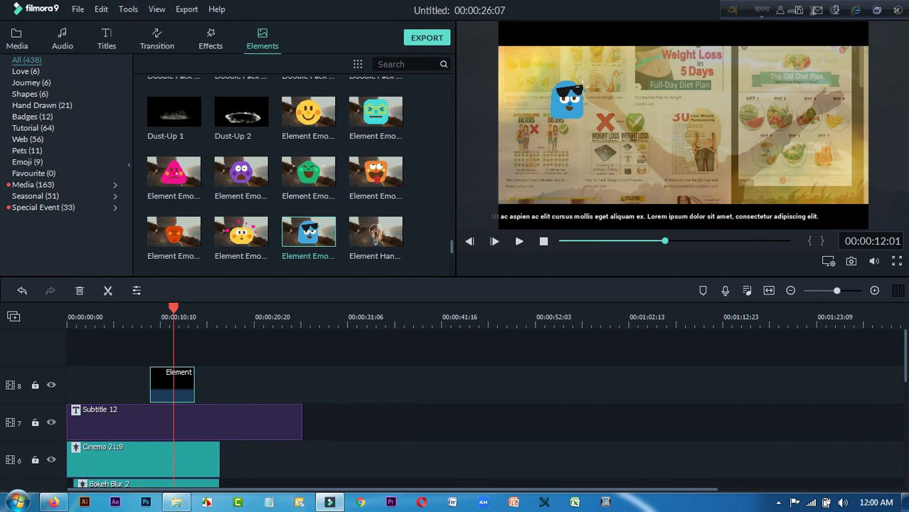
scroll(456, 409, down, 3)
scroll(455, 409, up, 3)
scroll(274, 174, down, 10)
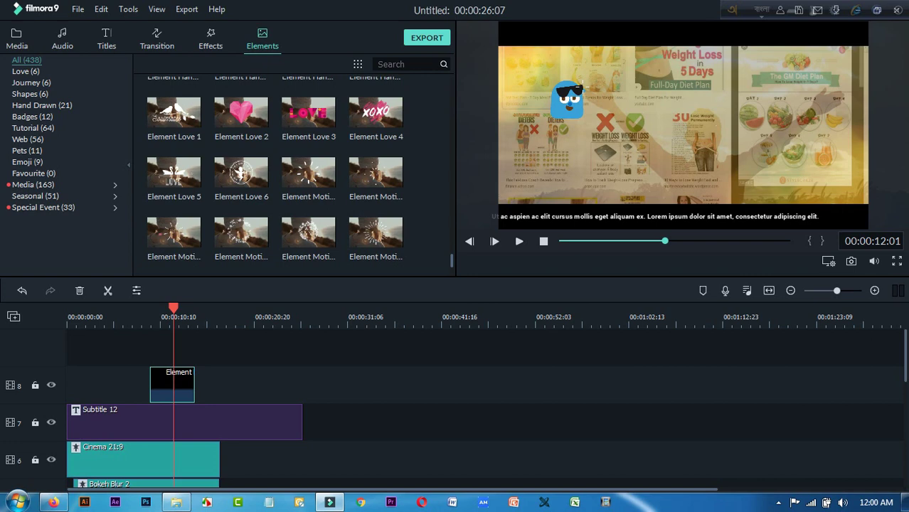
scroll(292, 170, up, 5)
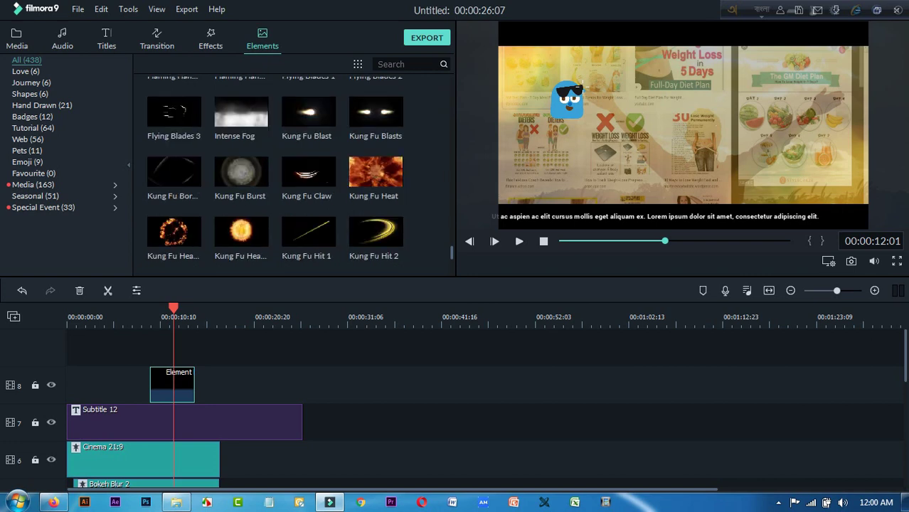